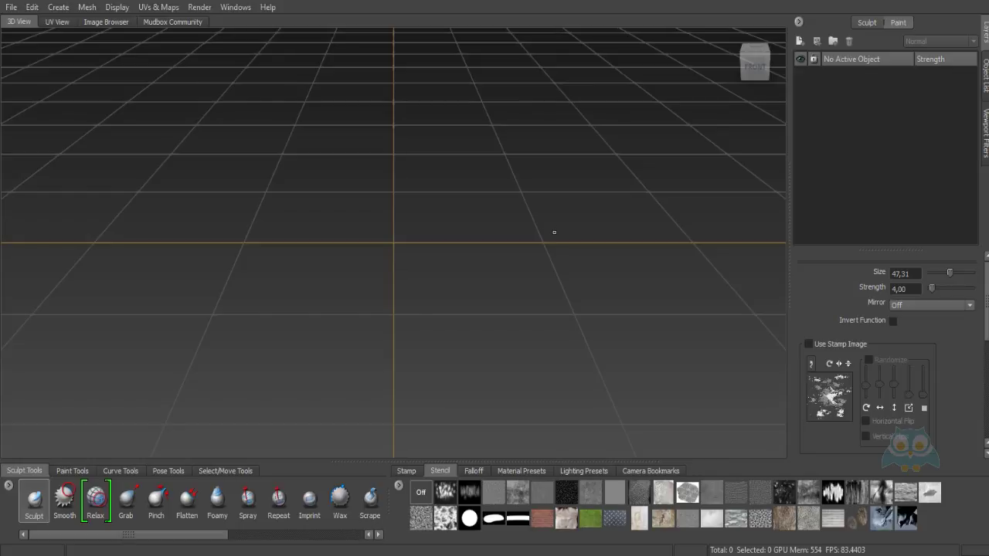
Create a plane mesh in the empty scene and frame it at an angle for painting
click(56, 8)
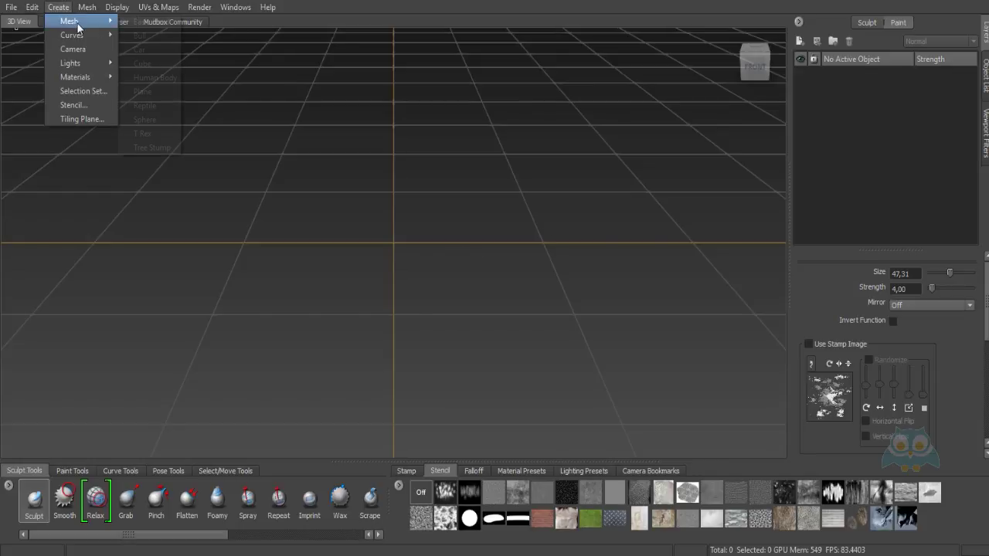
mouse_move(87, 21)
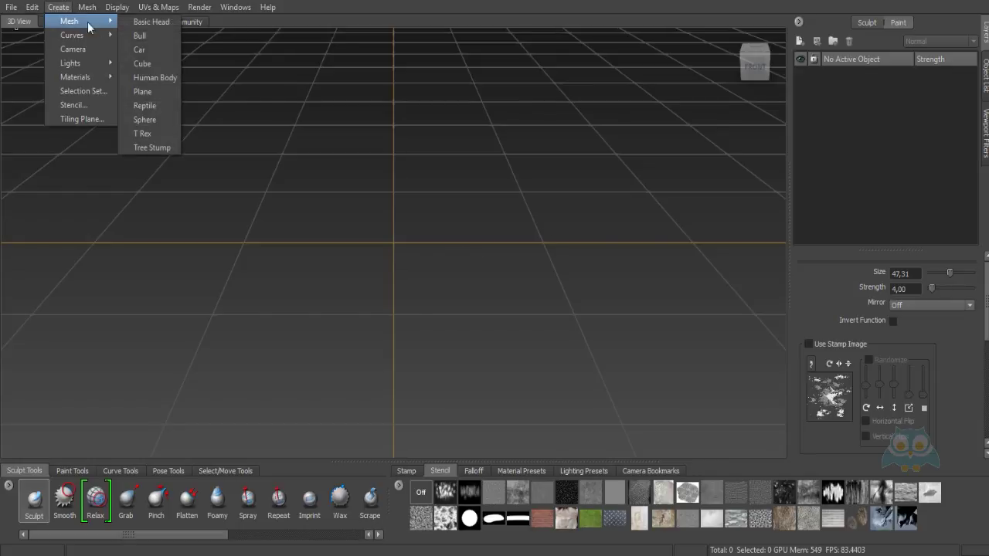
click(141, 91)
scroll(405, 205, down, 1)
alt+drag(405, 206, 395, 239)
scroll(398, 245, up, 1)
alt+middle_drag(404, 255, 402, 243)
alt+drag(401, 244, 376, 240)
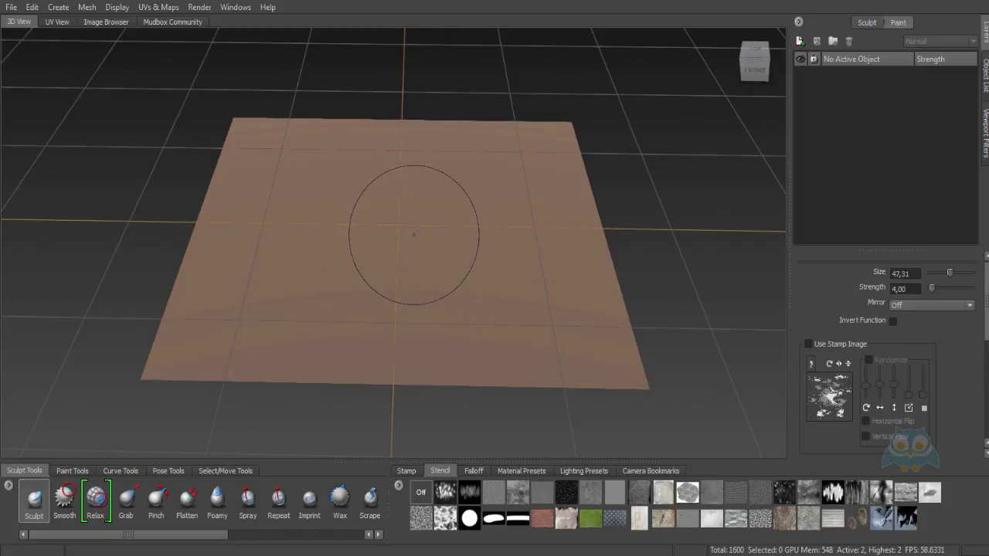
Subdivide the plane three times to level 5
key(shift+d)
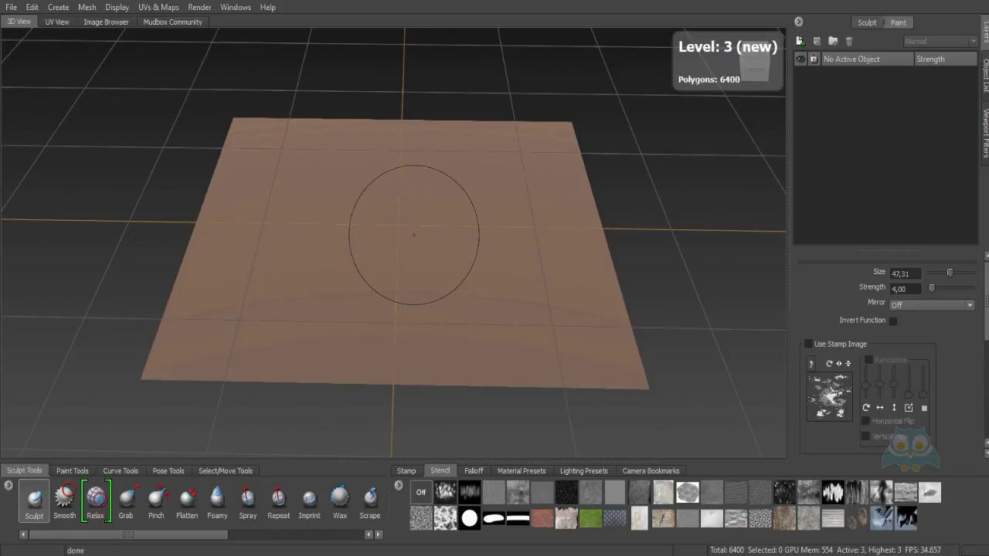
key(shift+d)
key(shift+d)
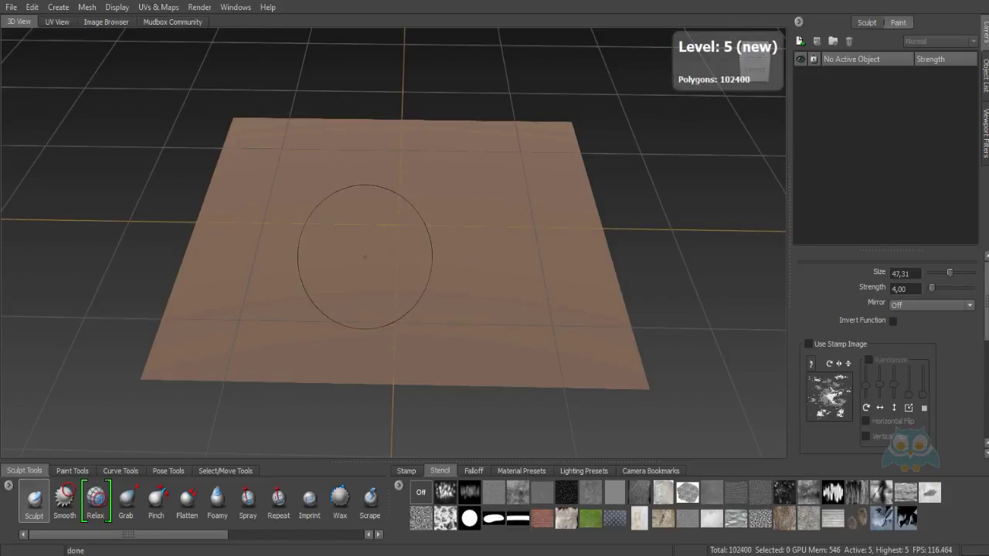
Rename the plane mesh to KATMAN in the object list and return to the layer list
click(986, 81)
click(860, 176)
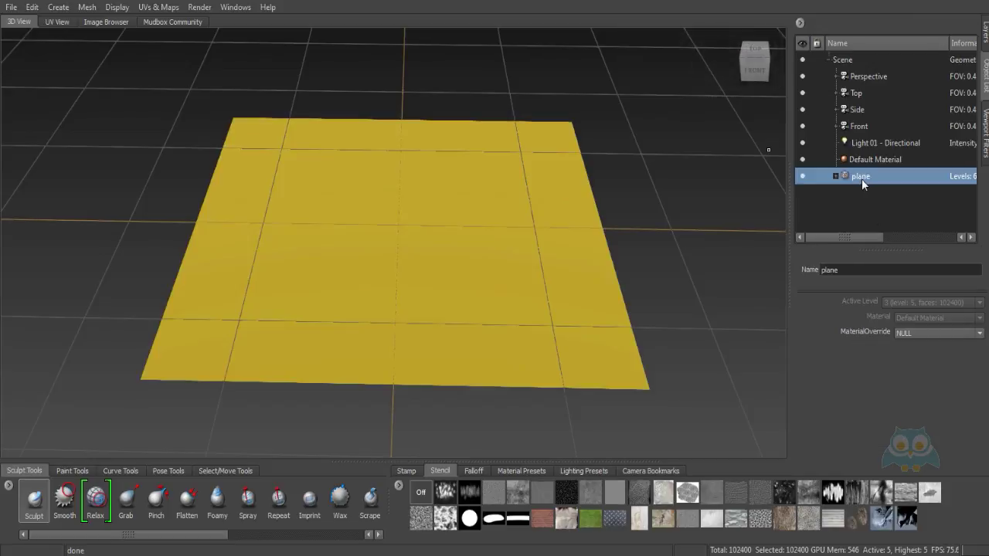
double_click(851, 270)
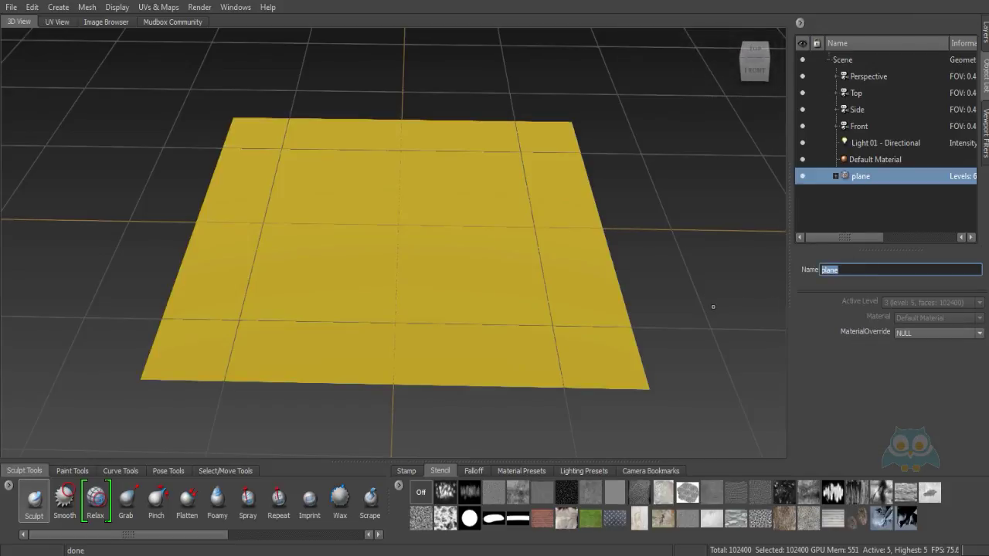
text(KATMAN)
click(688, 297)
click(985, 34)
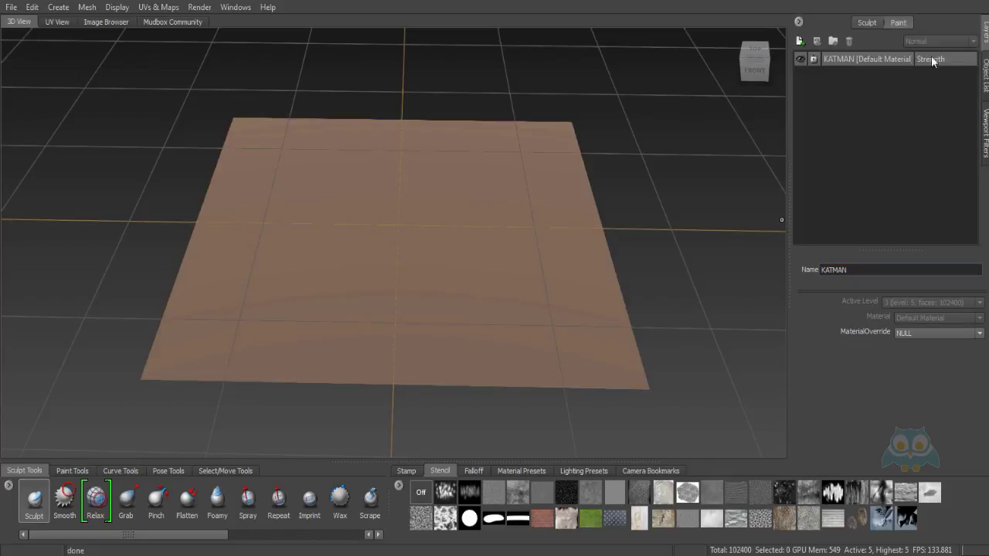
Activate the Paint Brush tool for painting on the plane
mouse_move(545, 207)
alt+mouse_down()
mouse_move(537, 206)
mouse_move(545, 204)
mouse_move(541, 212)
alt+mouse_up()
scroll(502, 238, down, 2)
alt+drag(477, 252, 479, 243)
scroll(456, 259, up, 1)
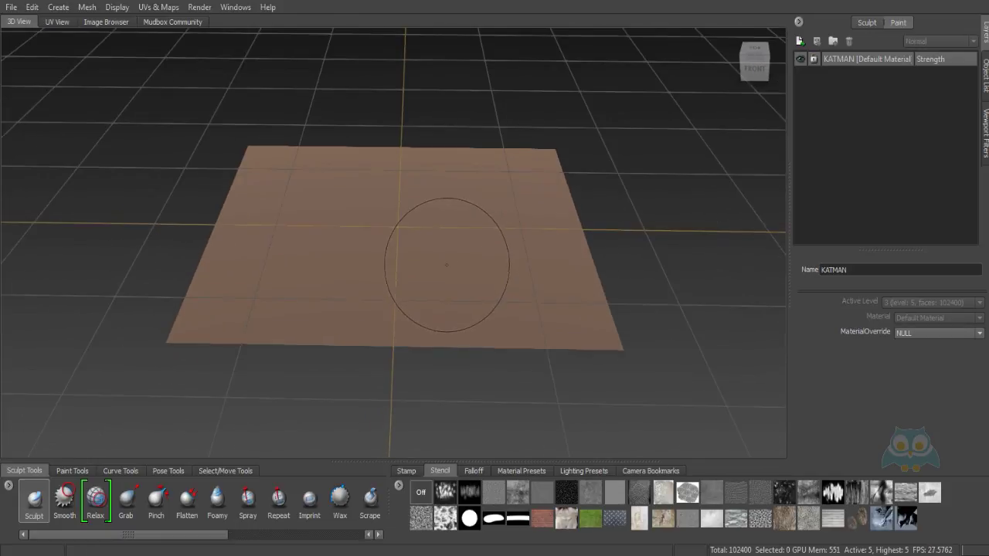
click(75, 470)
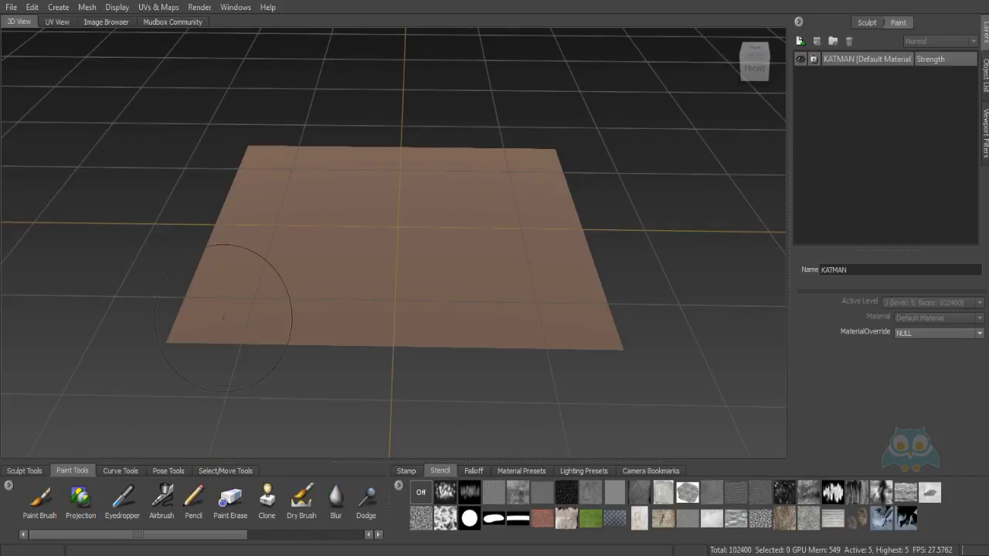
click(40, 504)
click(42, 506)
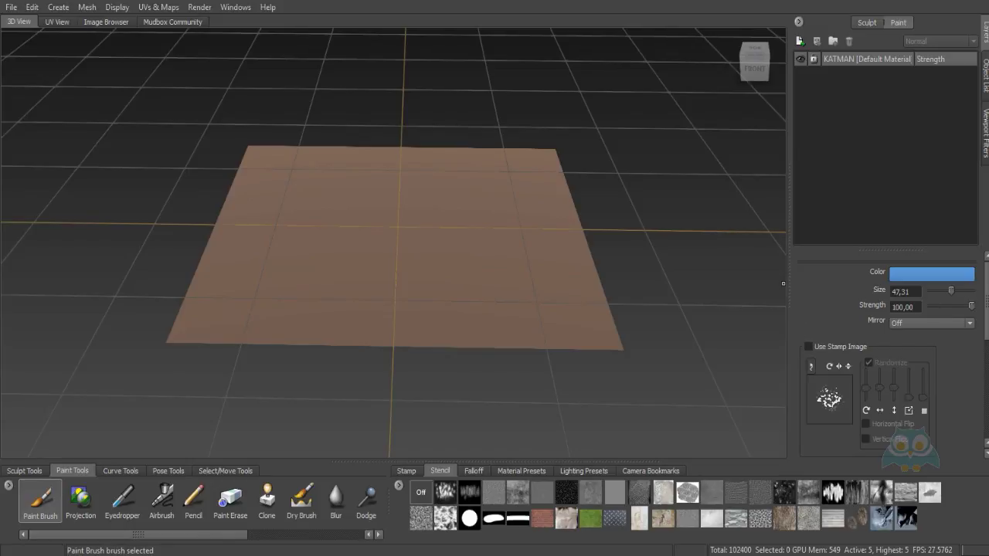
mouse_move(985, 300)
mouse_down()
mouse_move(986, 373)
mouse_move(986, 301)
mouse_up()
Create a paint layer named KATMAN1 with size 2048, format TIFF [8 bit, RGBA] and the Diffuse channel
click(802, 42)
mouse_move(492, 212)
mouse_down()
mouse_move(561, 164)
mouse_move(552, 182)
mouse_move(398, 190)
mouse_up()
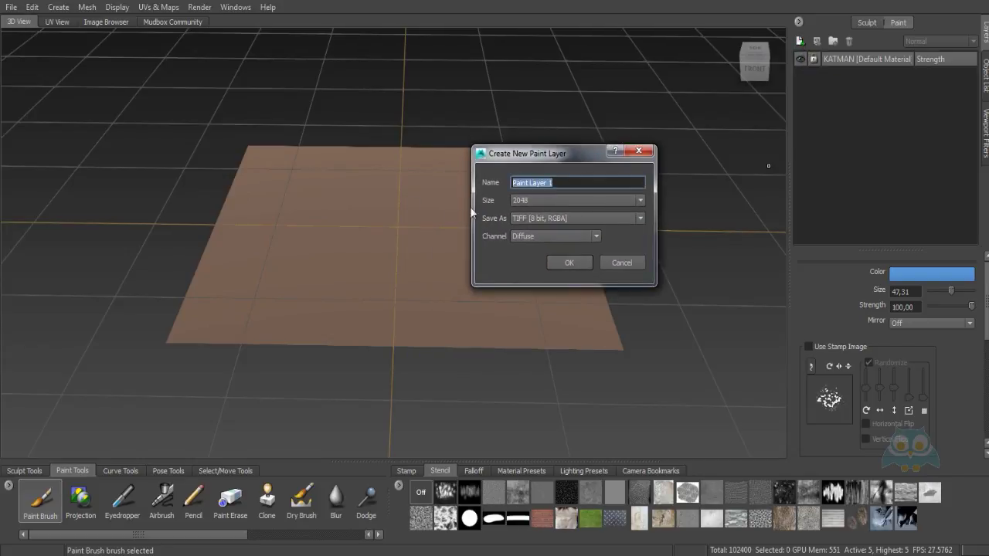
text(KATMAN1)
click(535, 201)
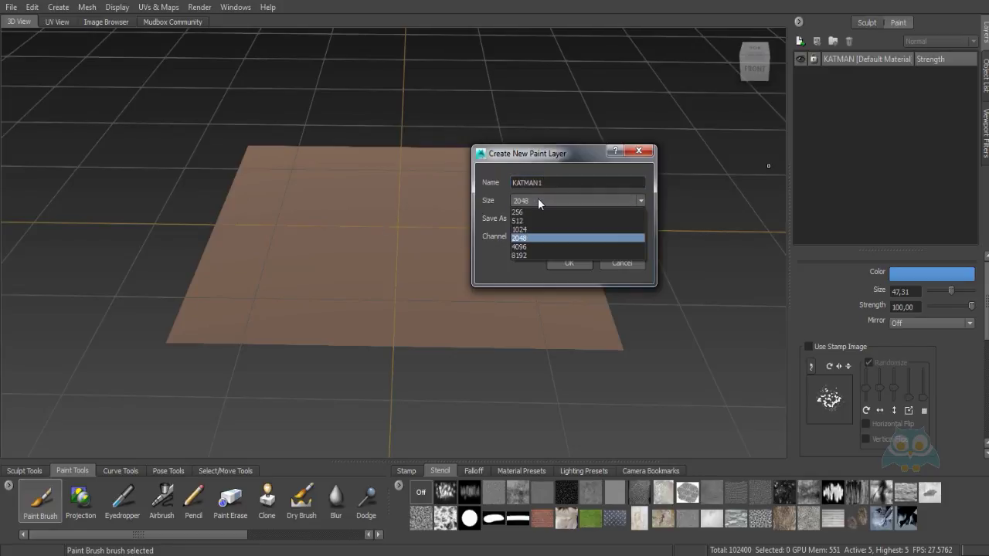
click(538, 200)
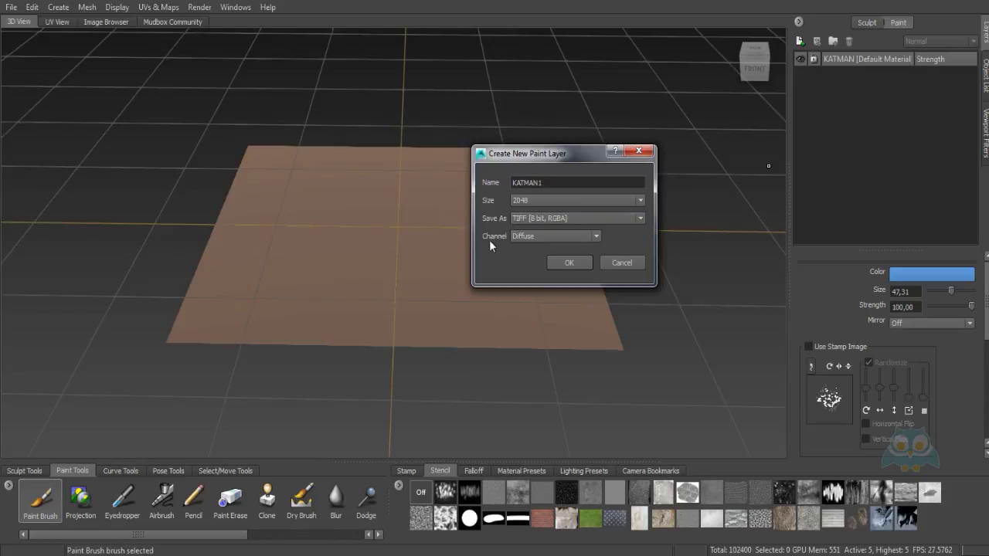
click(545, 219)
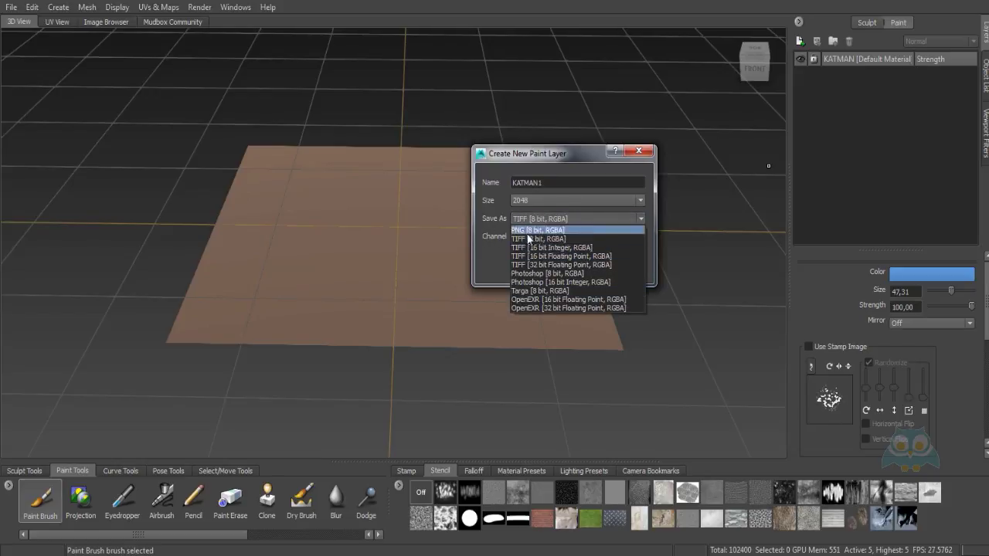
click(496, 259)
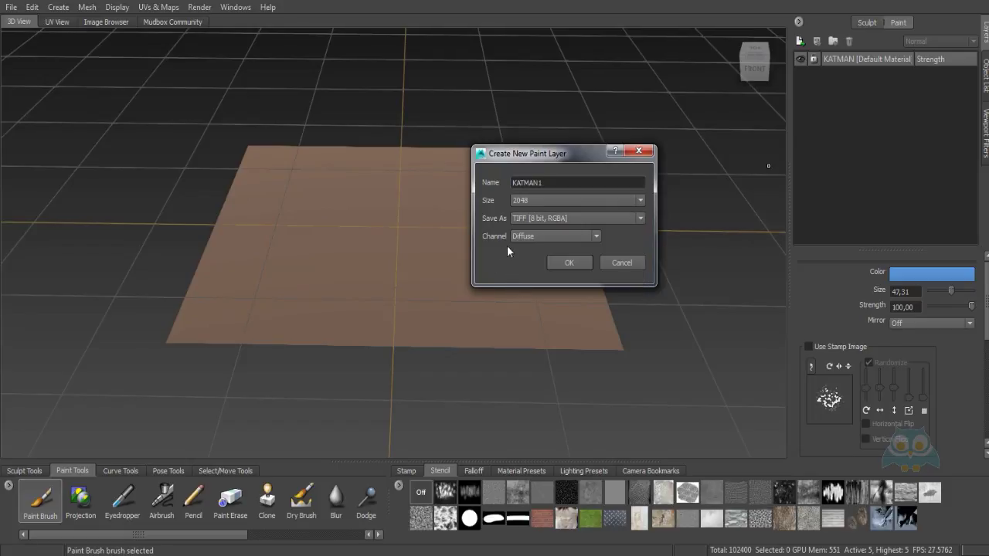
click(528, 237)
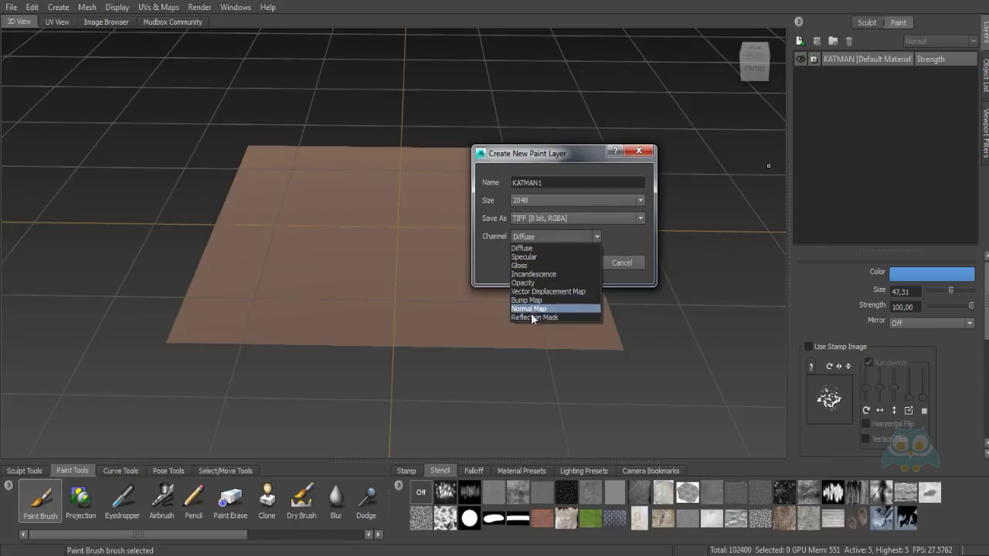
click(528, 248)
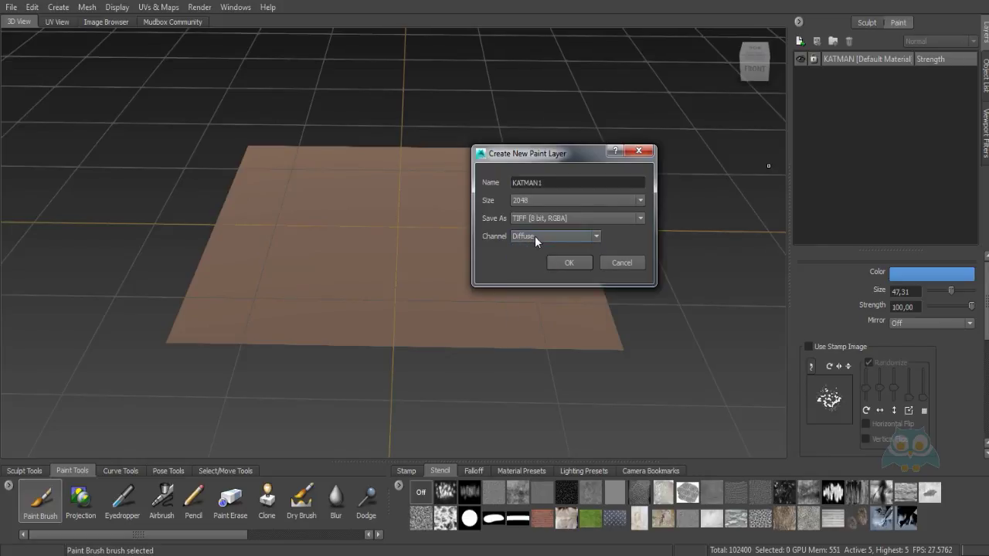
click(567, 263)
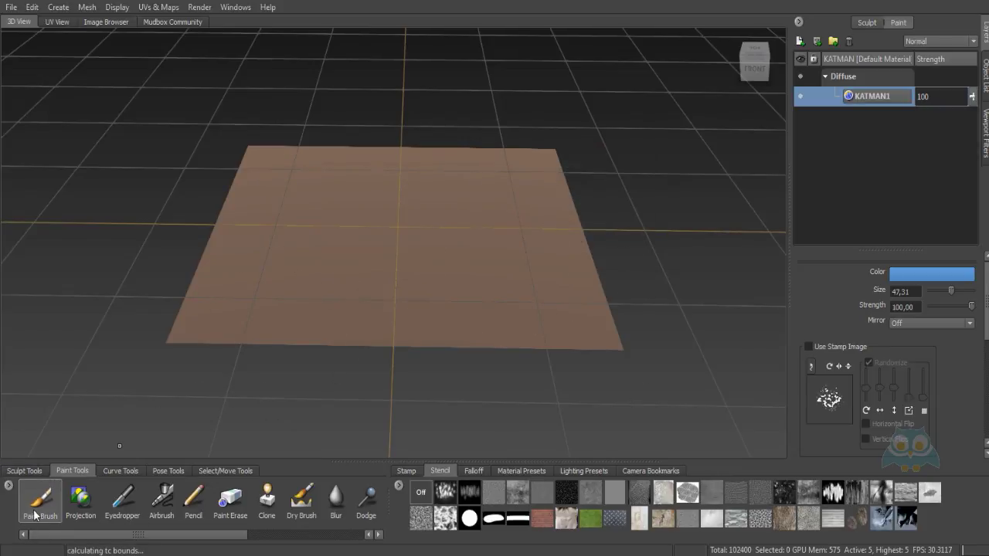
Open the Paint Brush colour chooser and pick a bright green from the colour ring
drag(987, 292, 977, 274)
click(912, 281)
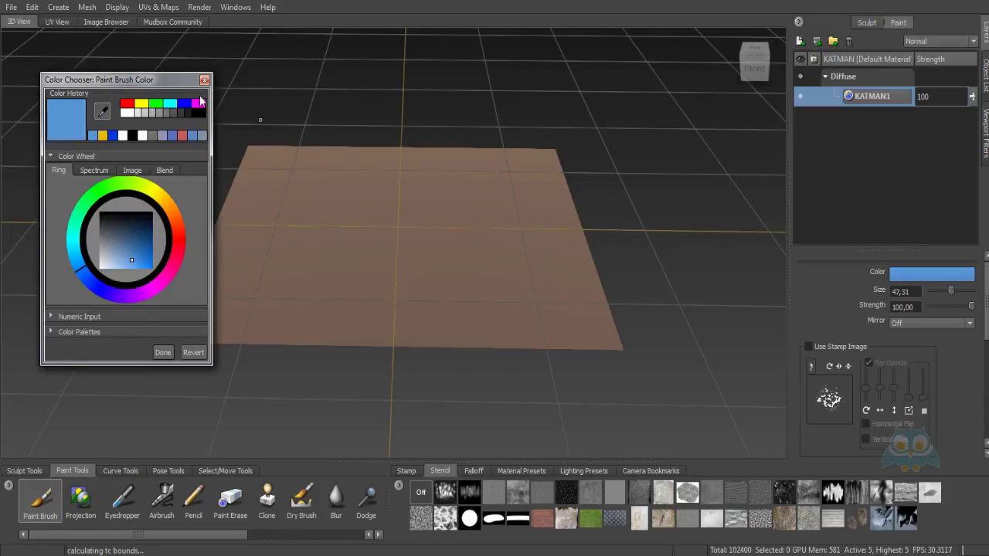
drag(156, 81, 133, 60)
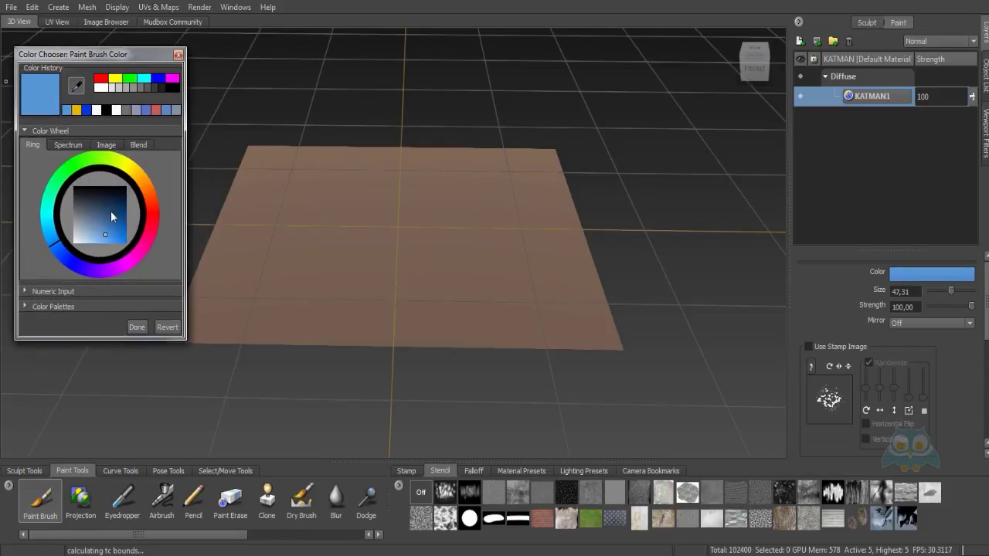
mouse_move(111, 211)
mouse_down()
mouse_move(104, 193)
mouse_move(88, 197)
mouse_move(109, 221)
mouse_move(100, 227)
mouse_move(101, 215)
mouse_move(115, 222)
mouse_move(101, 230)
mouse_move(48, 210)
mouse_move(61, 183)
mouse_move(53, 242)
mouse_move(62, 176)
mouse_move(139, 174)
mouse_move(88, 170)
mouse_move(91, 159)
mouse_up()
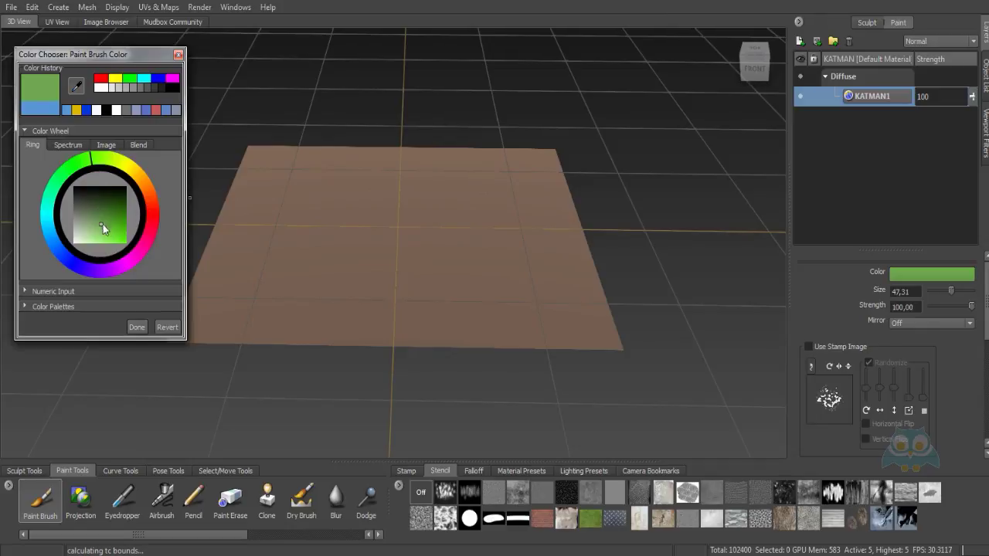
mouse_move(103, 224)
mouse_down()
mouse_move(98, 204)
mouse_move(99, 235)
mouse_move(88, 219)
mouse_move(109, 226)
mouse_move(91, 195)
mouse_move(115, 238)
mouse_move(108, 200)
mouse_move(124, 240)
mouse_up()
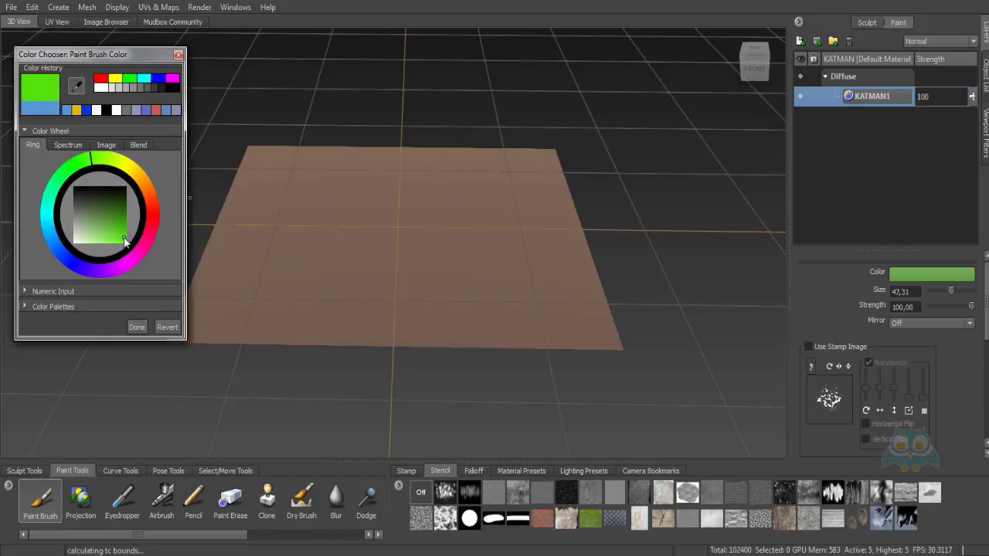
Try the Spectrum and Image colour pickers, and set the brush colour to a dark brown from the Blend picker
click(63, 146)
mouse_move(103, 186)
mouse_down()
mouse_move(105, 171)
mouse_move(104, 201)
mouse_move(108, 158)
mouse_up()
click(108, 148)
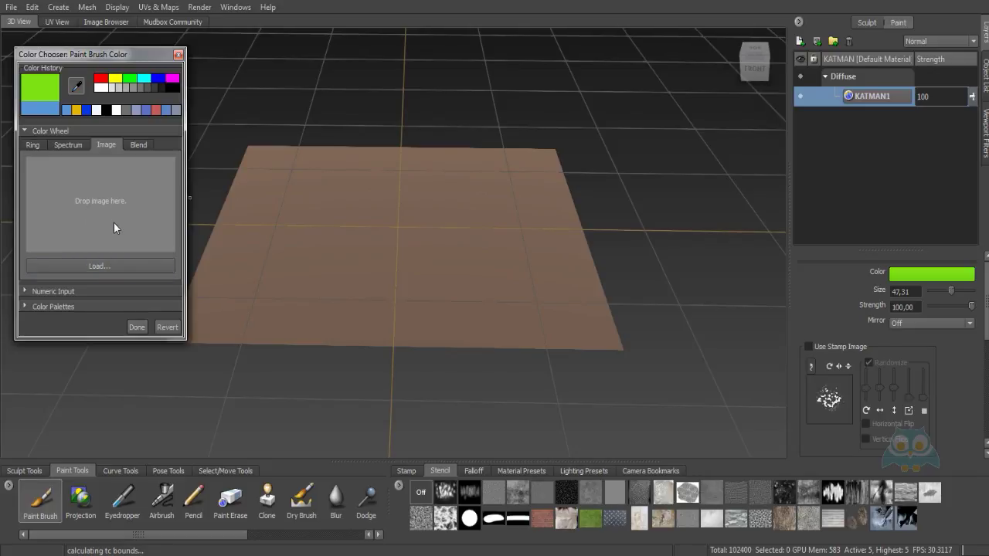
click(139, 146)
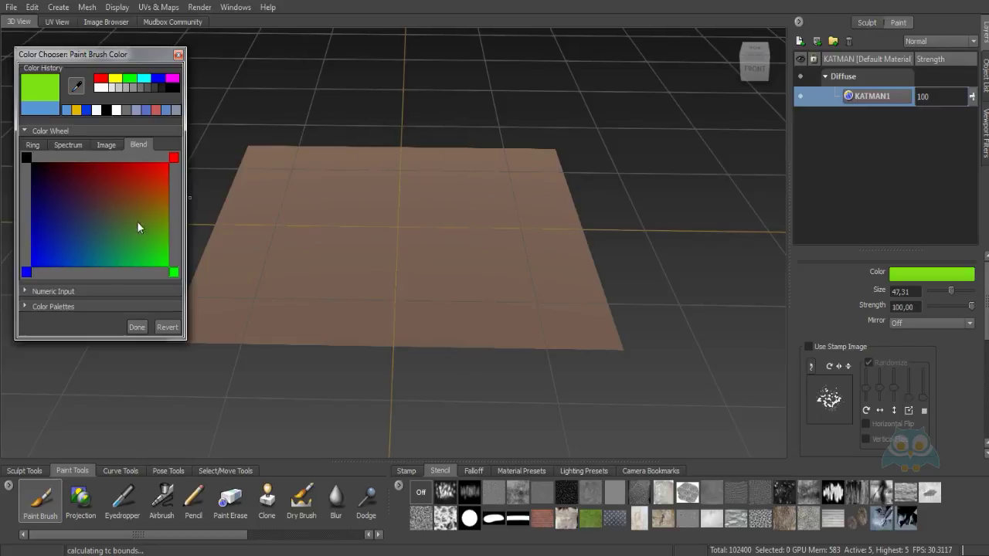
click(134, 204)
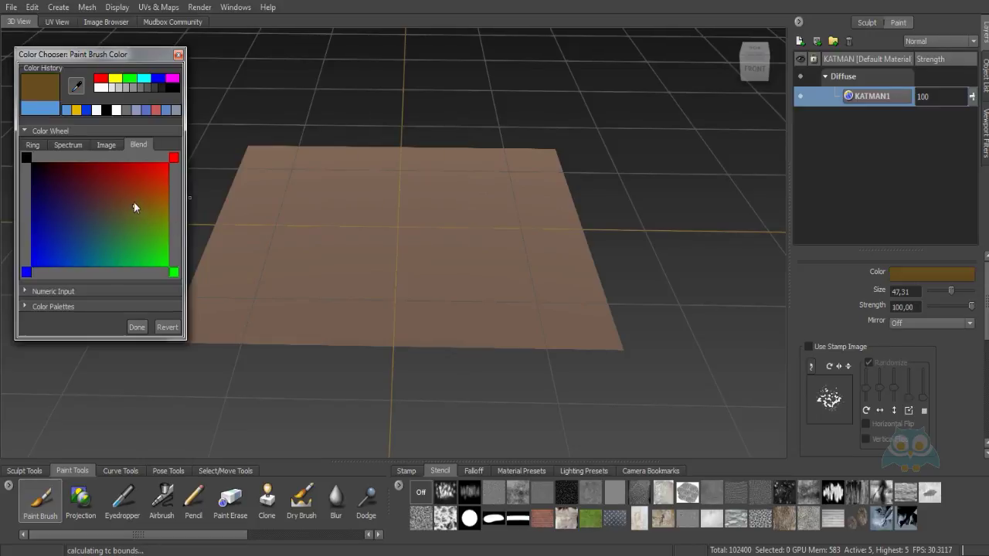
click(32, 145)
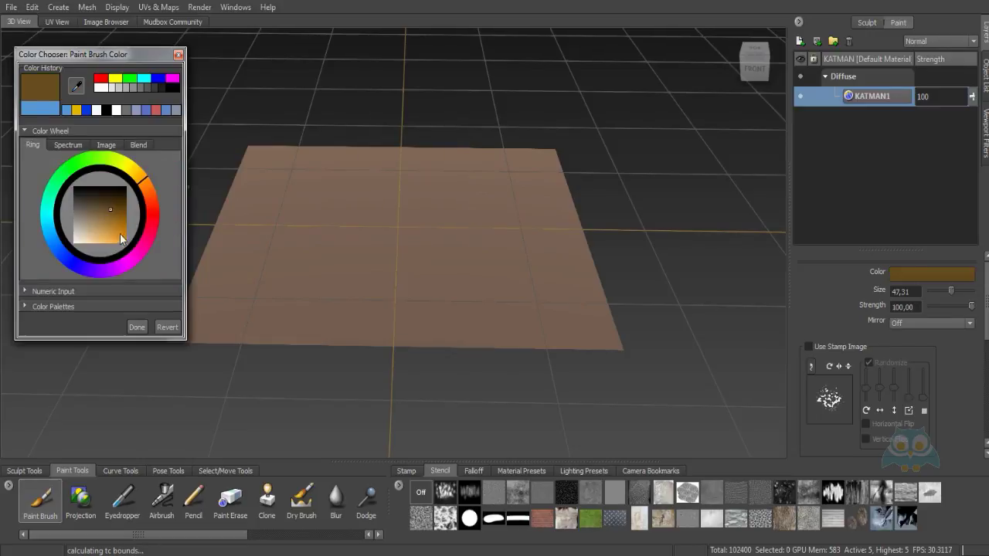
Examine the brush colour's numeric HSV inputs and the default colour palette, including the option to load a palette file
click(27, 292)
scroll(61, 263, down, 3)
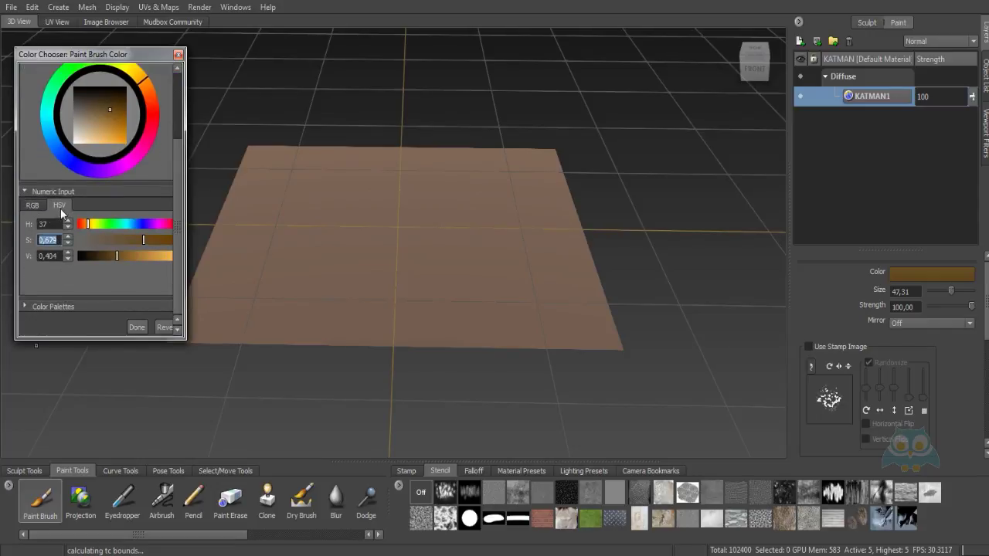
scroll(40, 220, up, 3)
scroll(39, 224, down, 2)
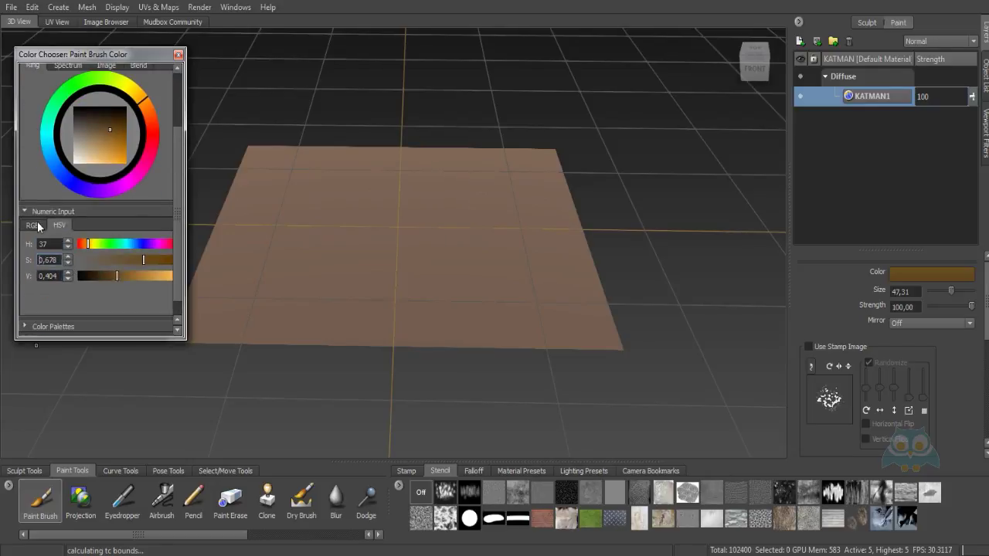
click(26, 212)
click(29, 303)
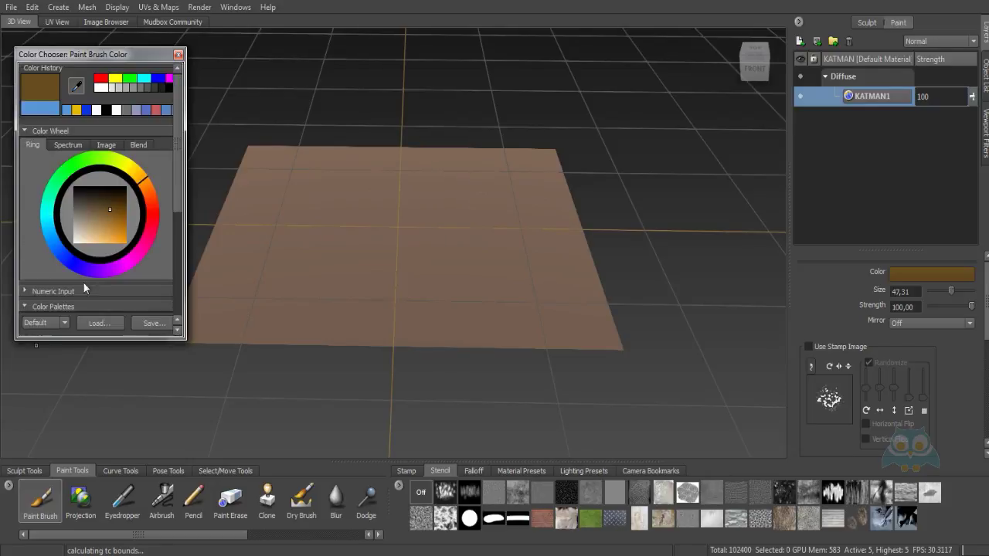
scroll(84, 285, down, 5)
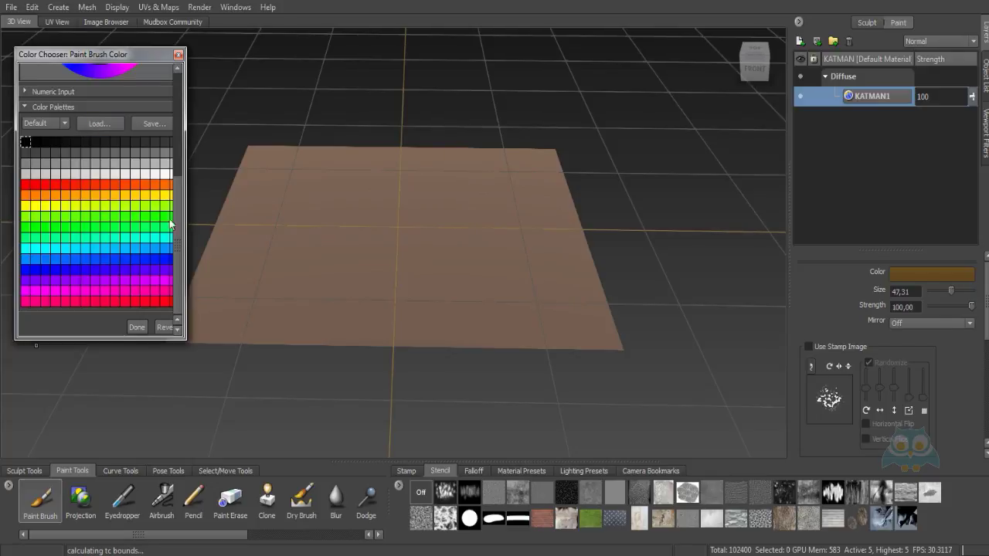
scroll(117, 259, up, 2)
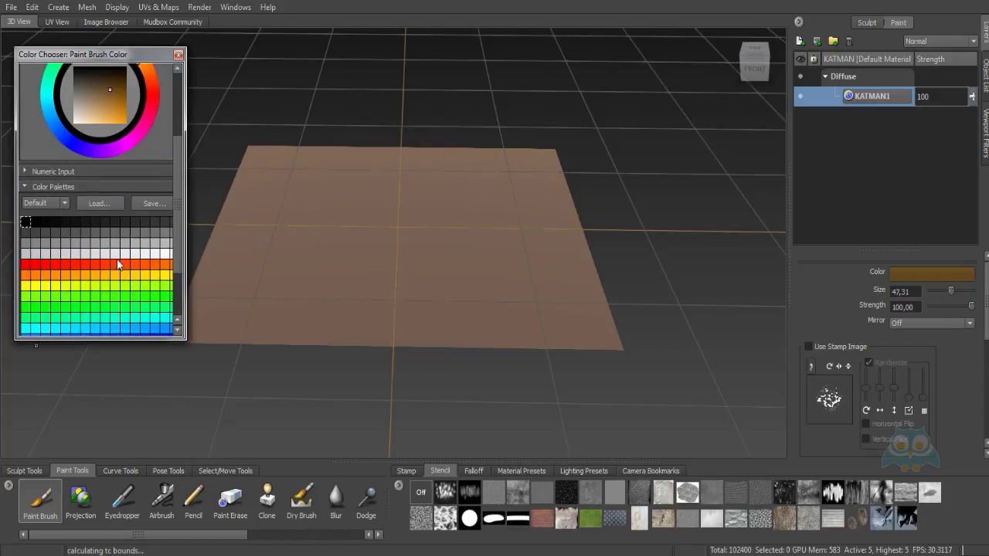
click(99, 202)
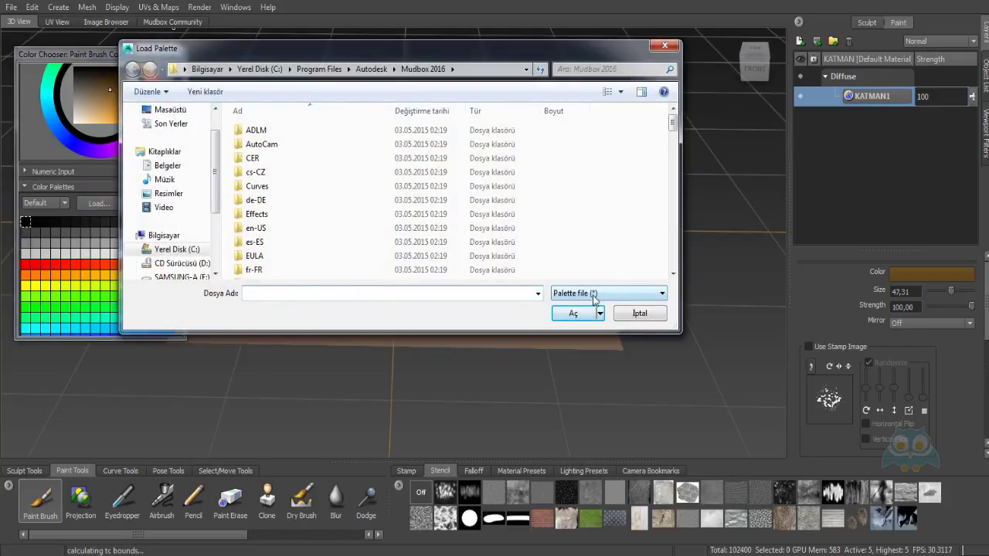
click(639, 319)
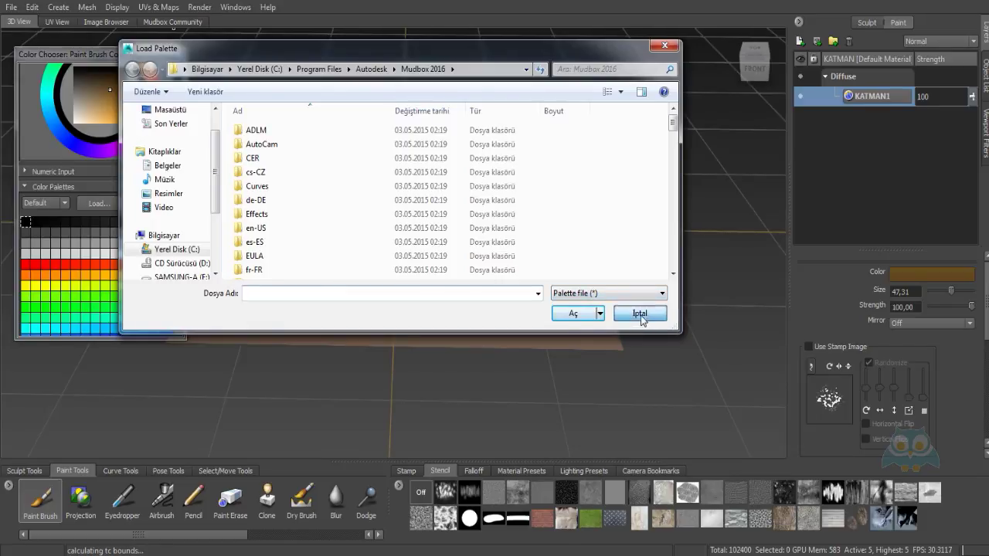
click(30, 188)
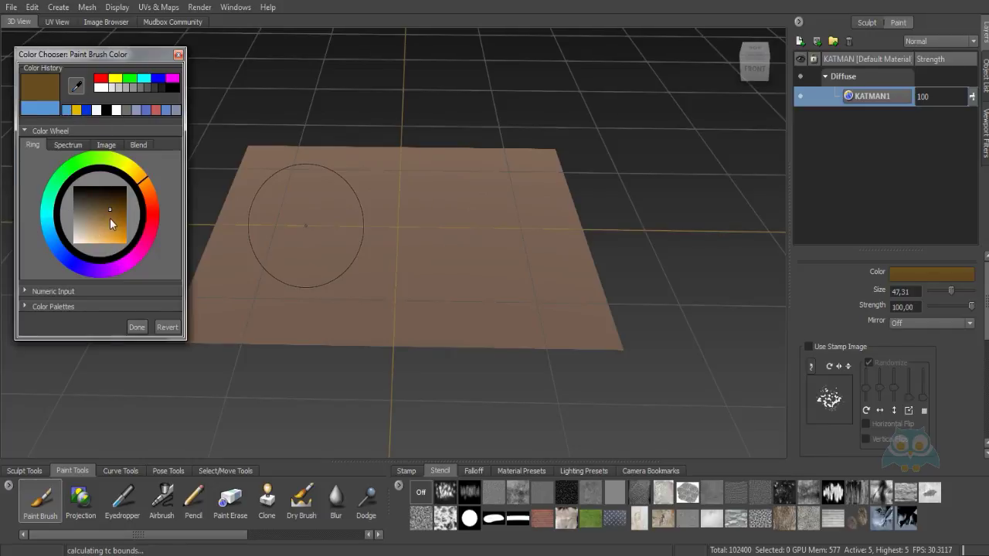
Try orange and crimson on the colour ring, and set the Paint Brush colour to a light blue
mouse_move(110, 218)
mouse_down()
mouse_move(79, 198)
mouse_move(111, 230)
mouse_up()
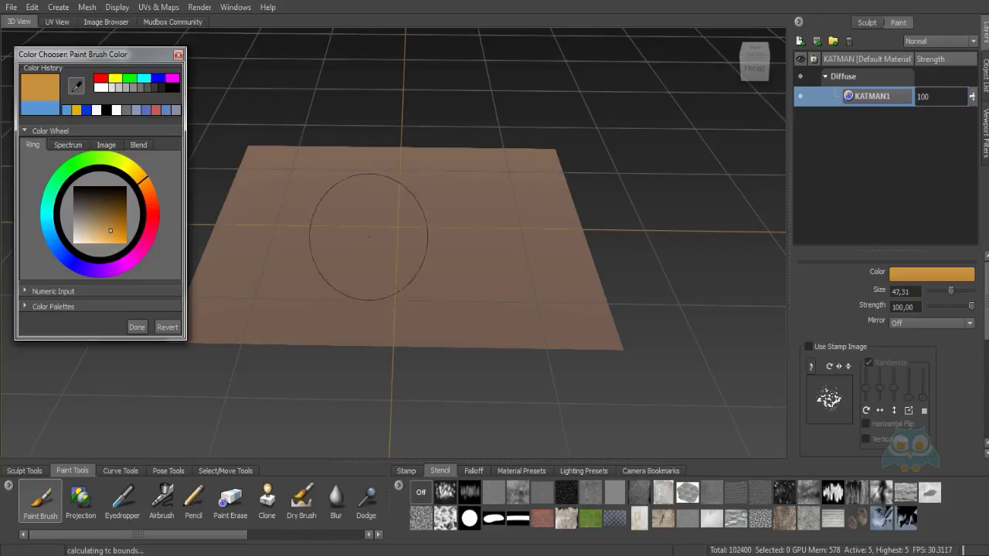
drag(145, 241, 155, 225)
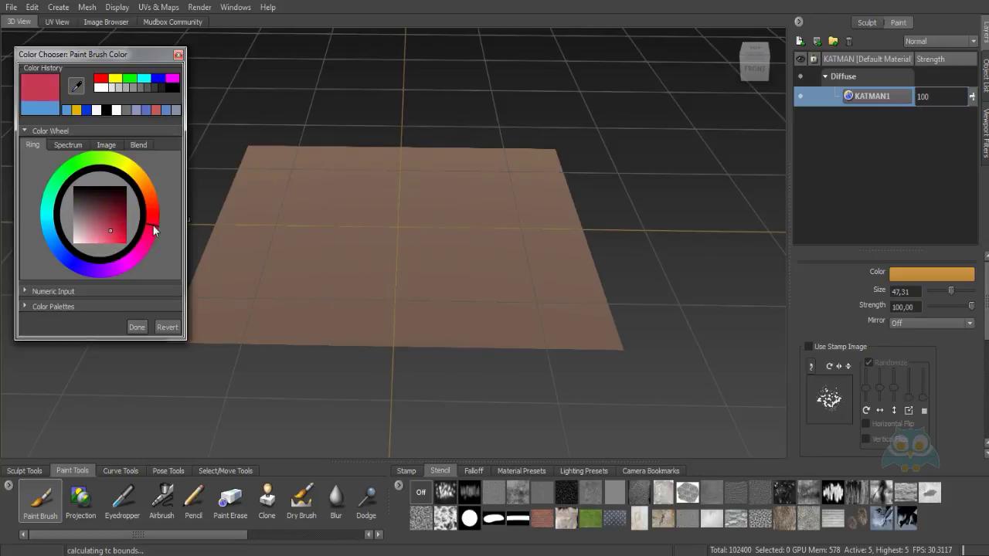
alt+drag(359, 234, 358, 234)
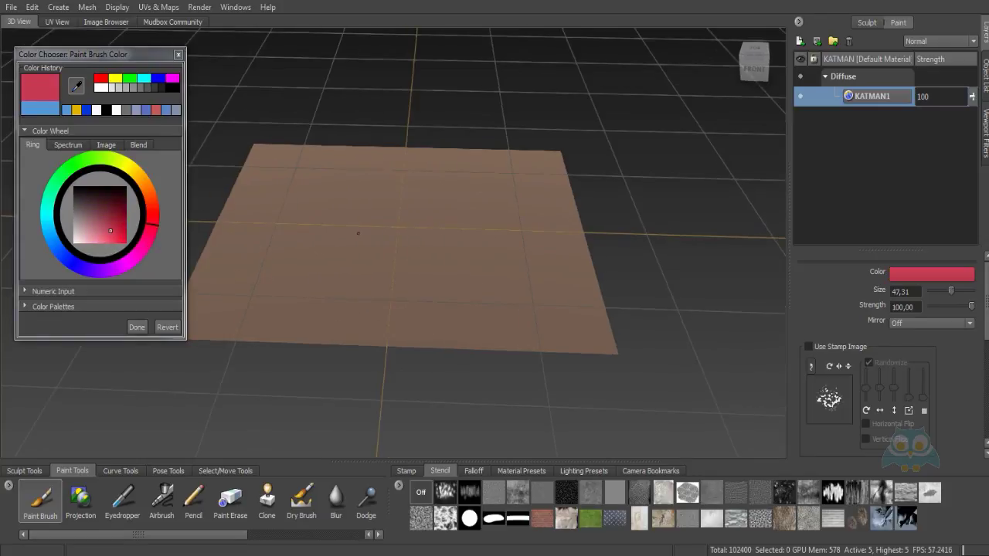
alt+middle_drag(360, 233, 377, 236)
alt+drag(378, 236, 387, 235)
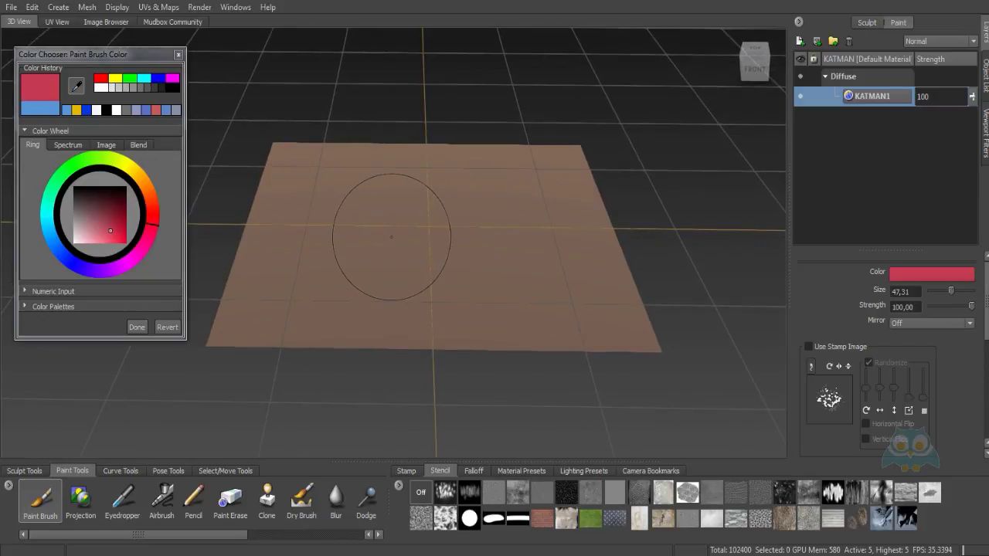
click(55, 246)
click(96, 236)
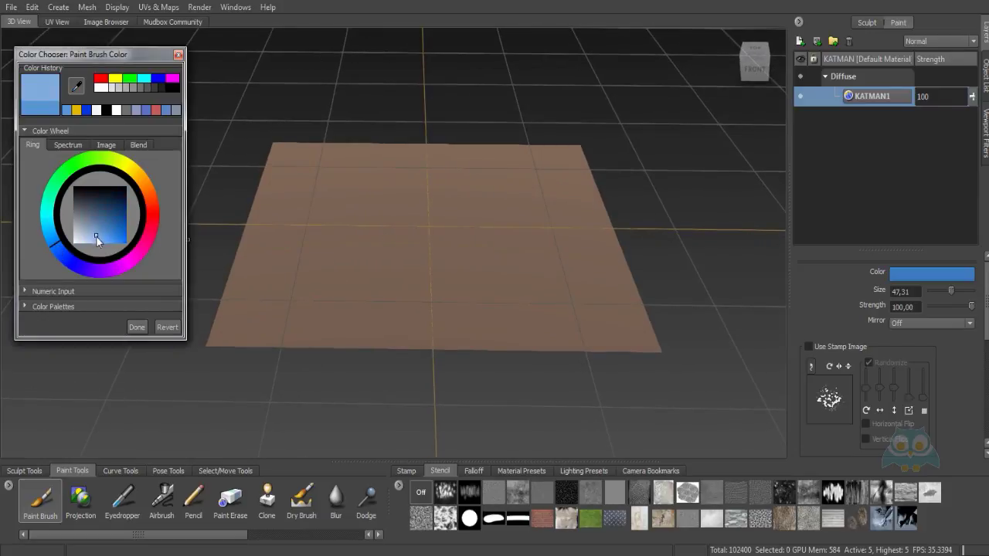
drag(97, 242, 101, 244)
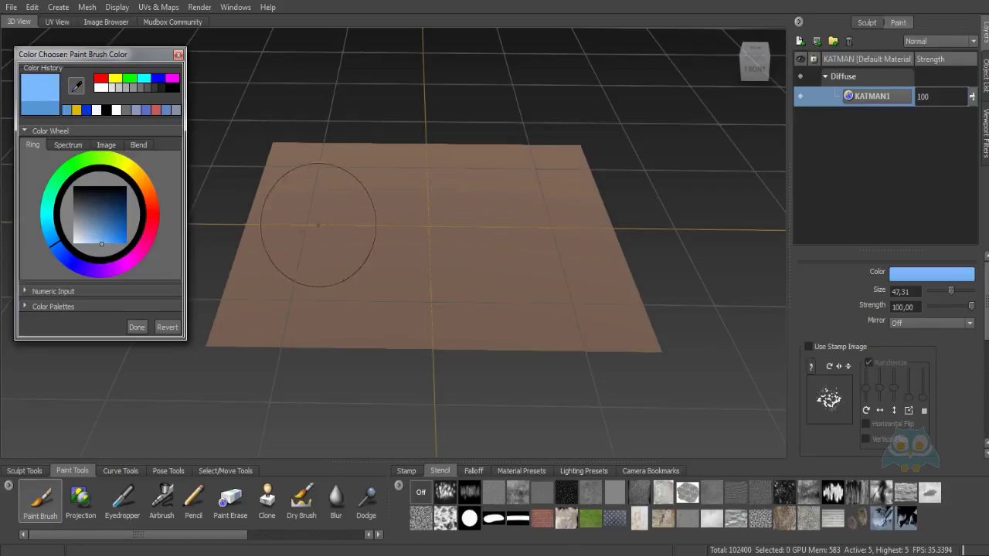
Paint a broad light-blue test stroke across the plane and undo it
drag(382, 231, 396, 223)
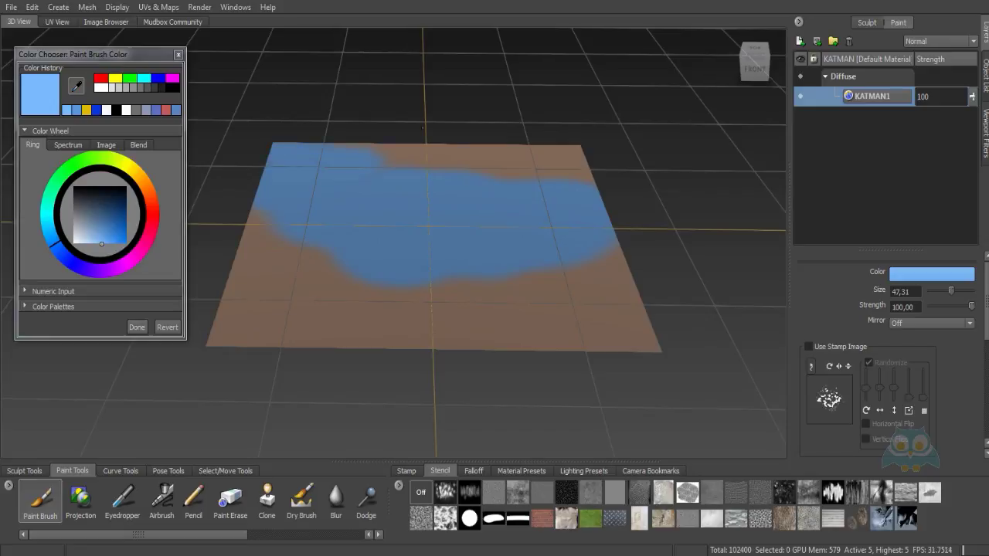
key(ctrl+z)
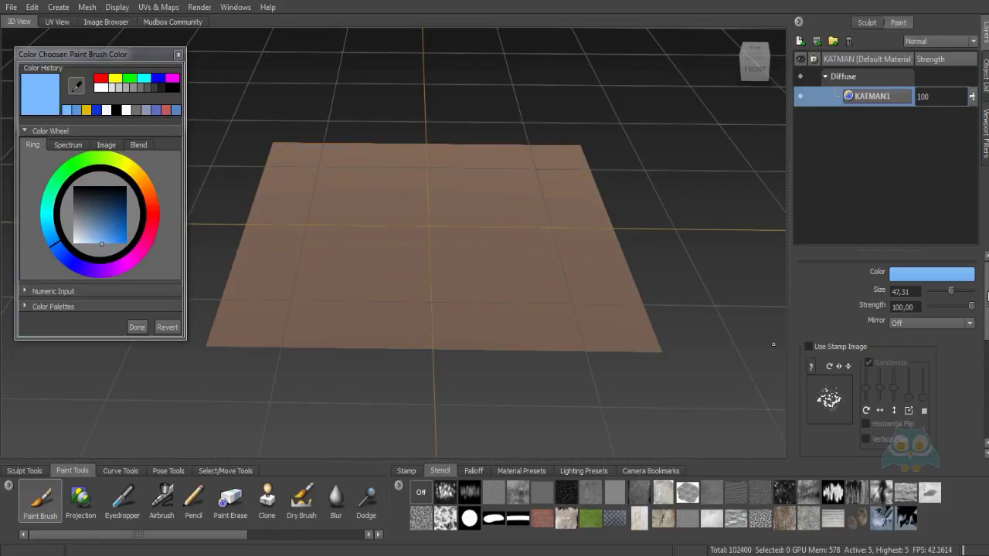
Reduce the brush size to 23,57 and paint a blue dab and a short stroke on the plane at full strength
mouse_move(988, 296)
mouse_down()
mouse_move(987, 330)
mouse_move(973, 285)
mouse_up()
double_click(912, 291)
drag(949, 293, 938, 289)
click(456, 224)
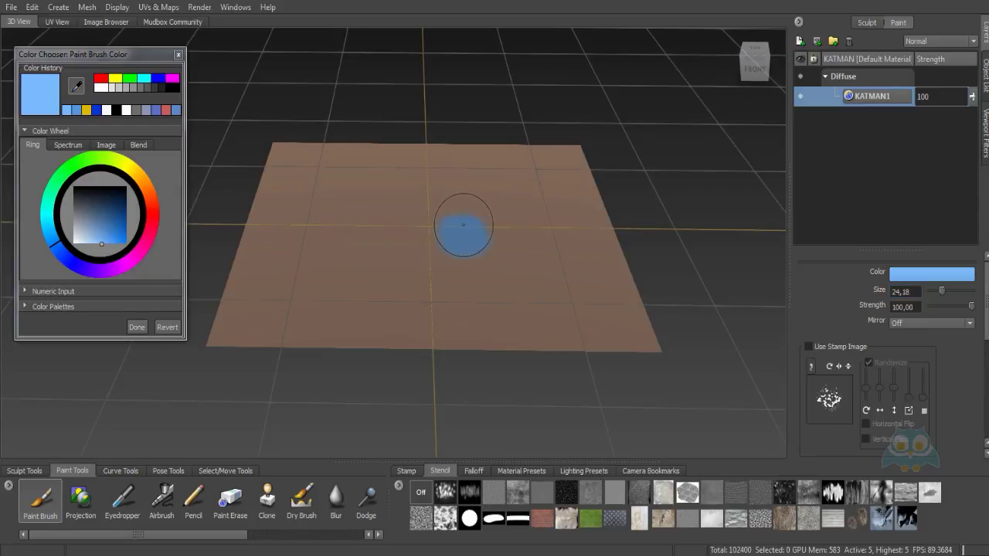
mouse_move(458, 230)
mouse_down()
mouse_move(443, 230)
mouse_move(493, 230)
mouse_move(435, 230)
mouse_move(472, 230)
mouse_move(457, 228)
mouse_up()
drag(919, 307, 889, 307)
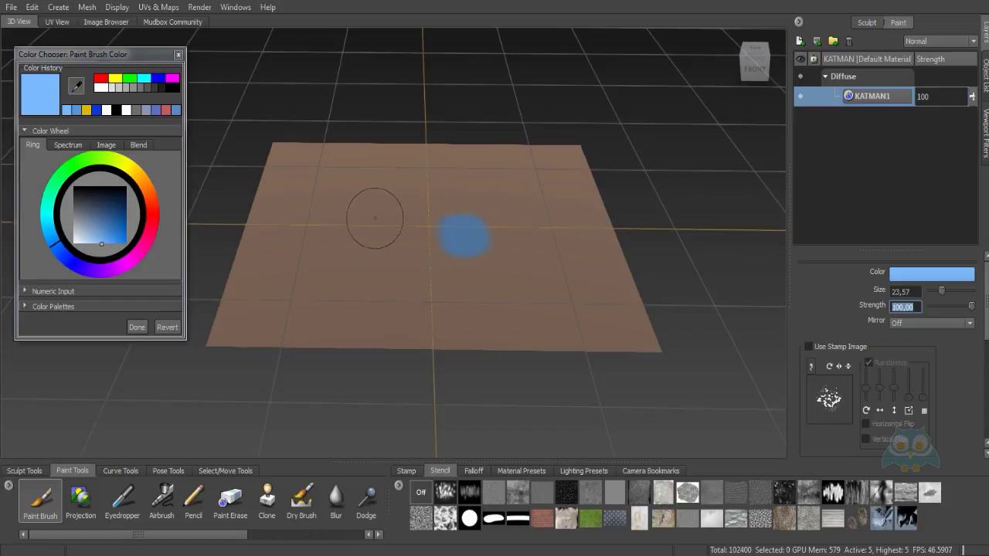
drag(327, 169, 303, 265)
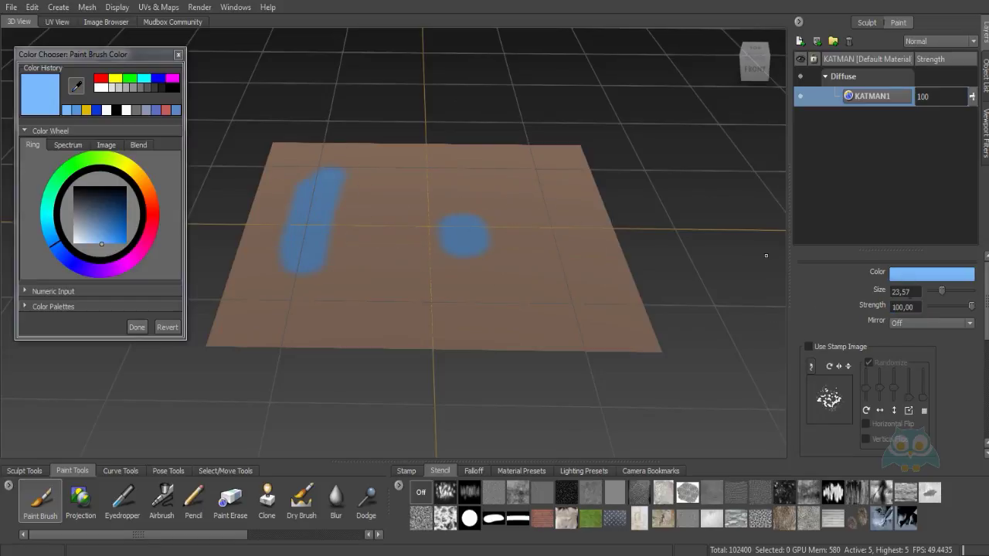
Undo the painted marks, try a brush strength of 27 and an interactive viewport adjustment, and restore the strength to 100
mouse_move(972, 307)
mouse_down()
mouse_move(927, 312)
mouse_move(972, 306)
mouse_move(928, 311)
mouse_move(941, 307)
mouse_up()
key(ctrl+z)
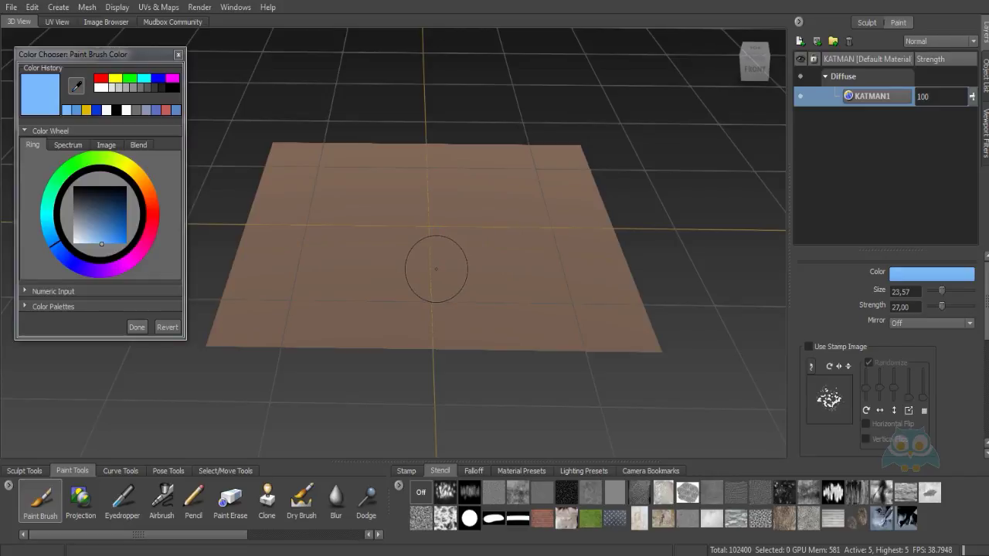
key(m)
mouse_move(444, 227)
mouse_down()
mouse_move(444, 104)
mouse_move(444, 229)
mouse_move(444, 116)
mouse_move(444, 203)
mouse_move(444, 136)
mouse_move(444, 198)
mouse_move(444, 155)
mouse_up()
drag(953, 306, 974, 307)
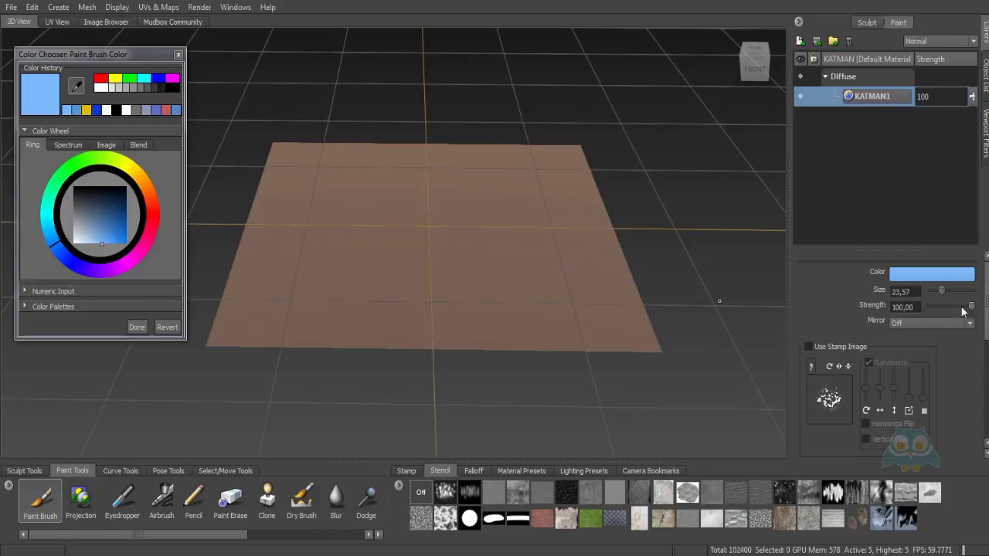
Paint comparison marks side by side on the plane at strength 100, a lower strength, 1,10 and 11,71
drag(319, 195, 305, 221)
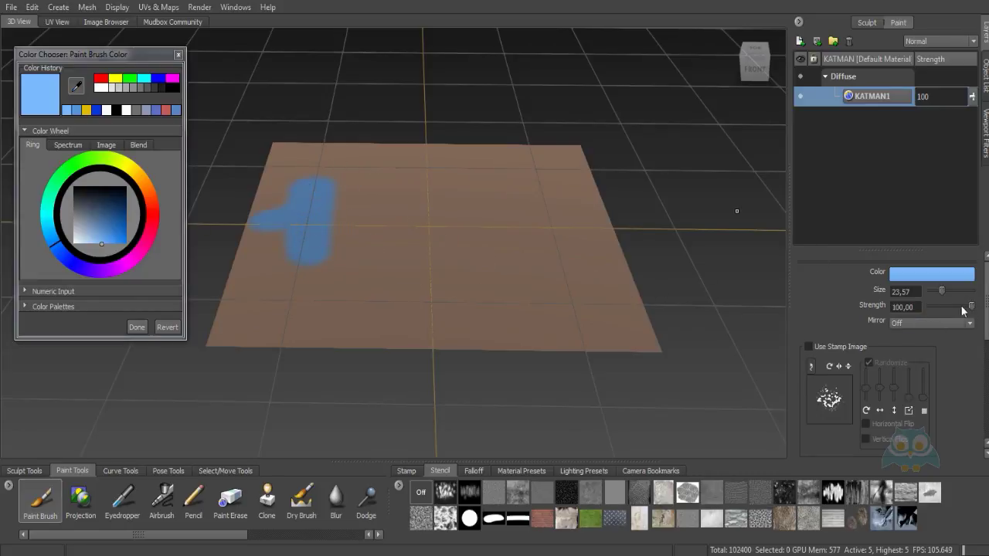
drag(962, 307, 942, 308)
click(384, 202)
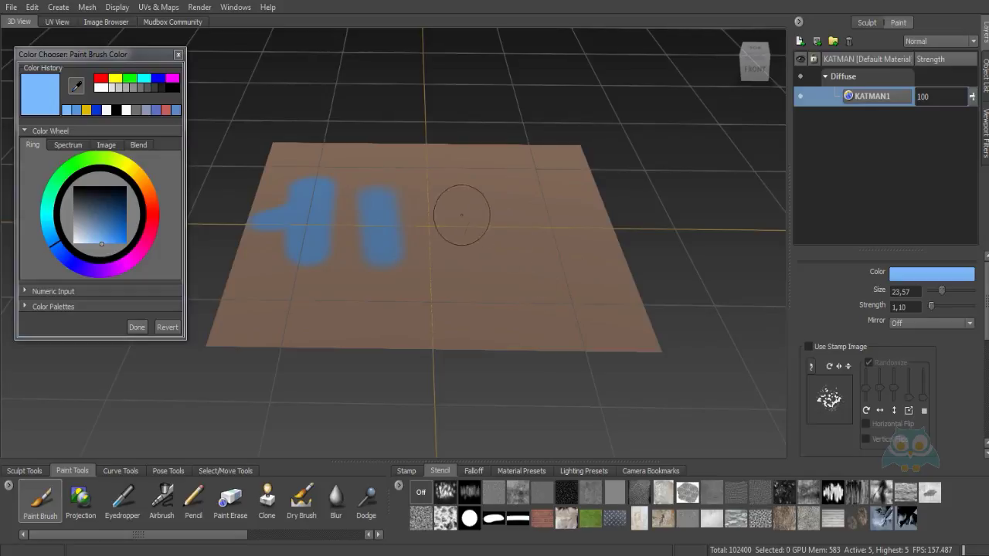
drag(462, 214, 451, 258)
drag(931, 307, 936, 307)
click(450, 228)
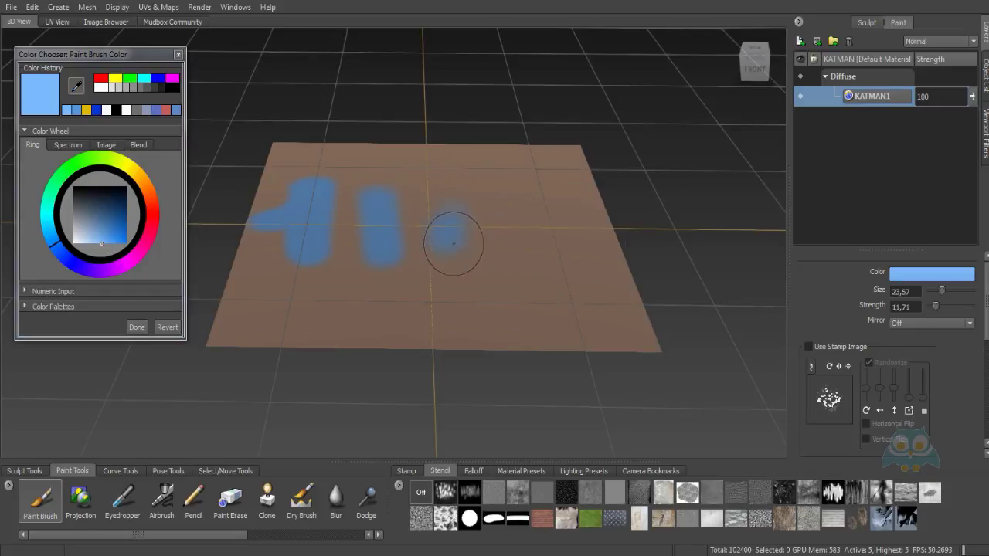
Try erasing the faint dab, undo that, and try smoothing the blue marks into the plane with the brush
ctrl+drag(456, 221, 451, 255)
key(ctrl+z)
shift+drag(456, 219, 438, 214)
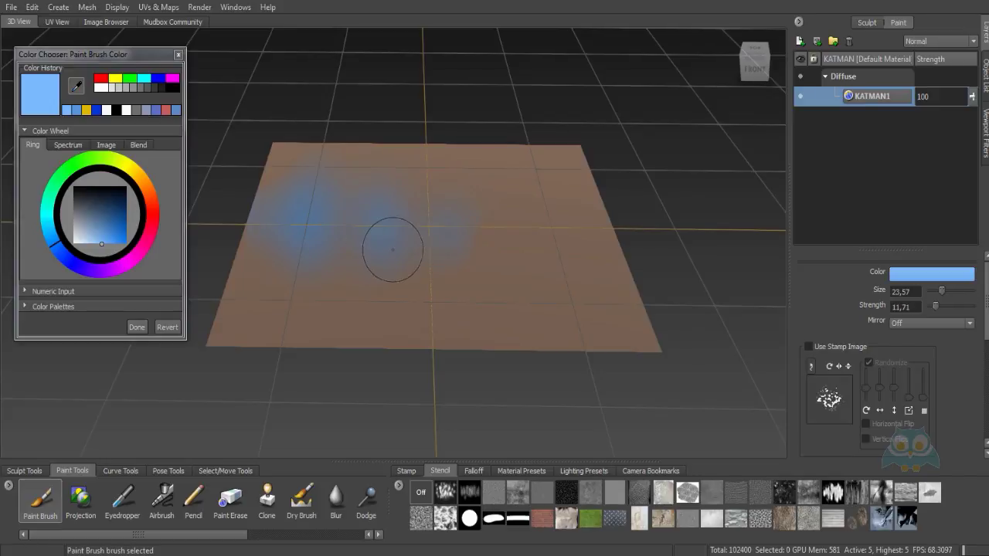
Undo all the blue strokes so the plane is unpainted
key(ctrl+z)
key(ctrl+z)
key(ctrl+z)
key(ctrl+z)
key(ctrl+z)
key(ctrl+z)
key(ctrl+z)
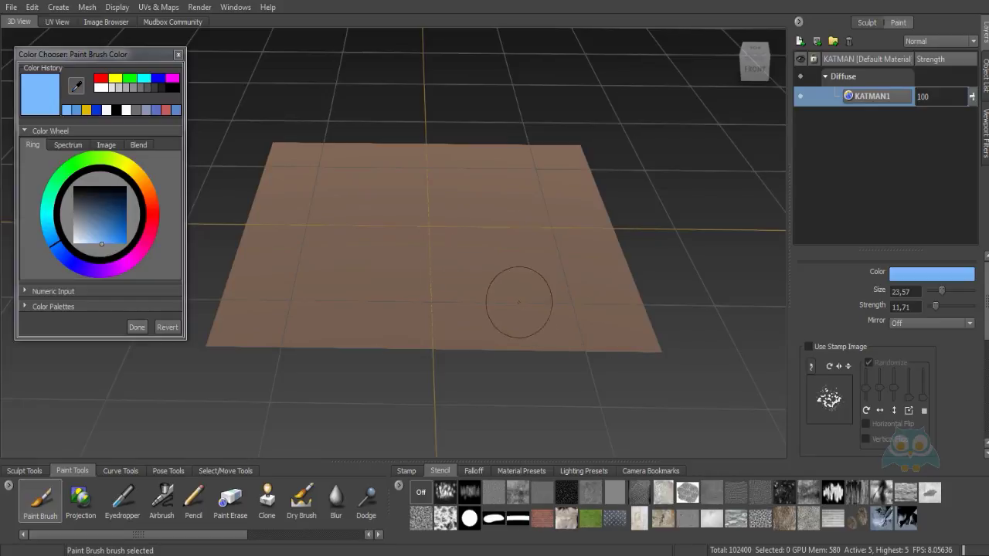
Set the Paint Brush's Mirror option to X while viewing the plane from above
click(911, 323)
click(912, 321)
mouse_move(530, 187)
alt+mouse_down()
mouse_move(504, 287)
mouse_move(540, 253)
mouse_move(488, 172)
alt+mouse_up()
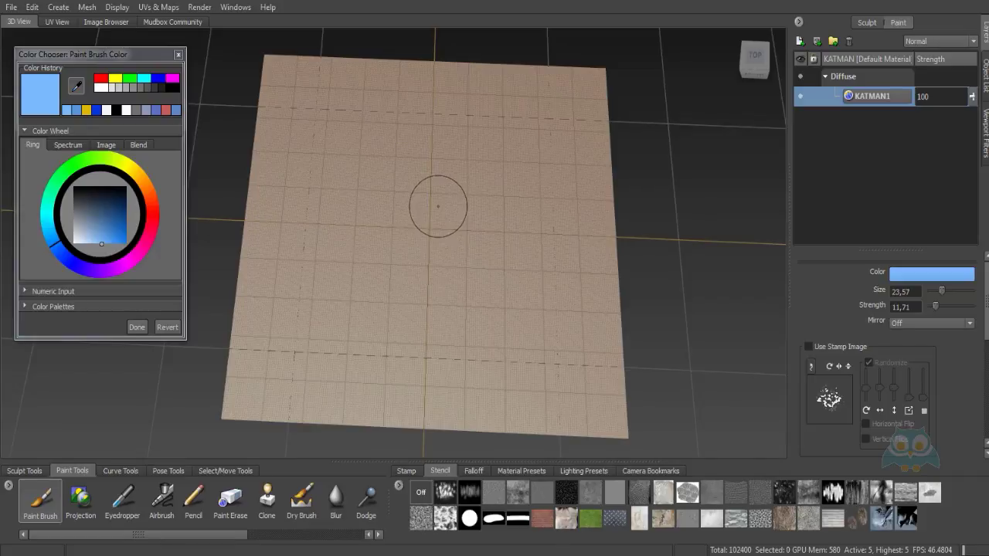
click(920, 323)
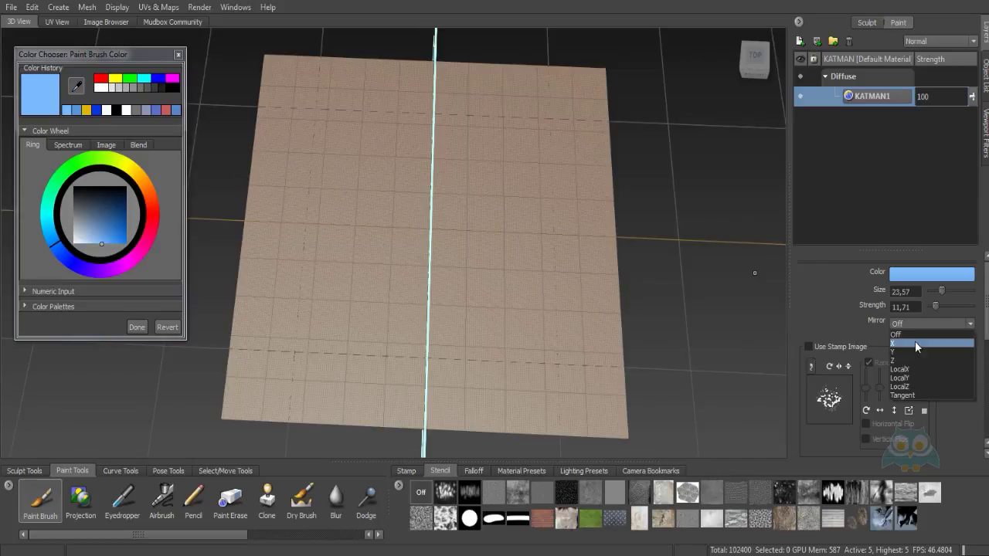
click(916, 342)
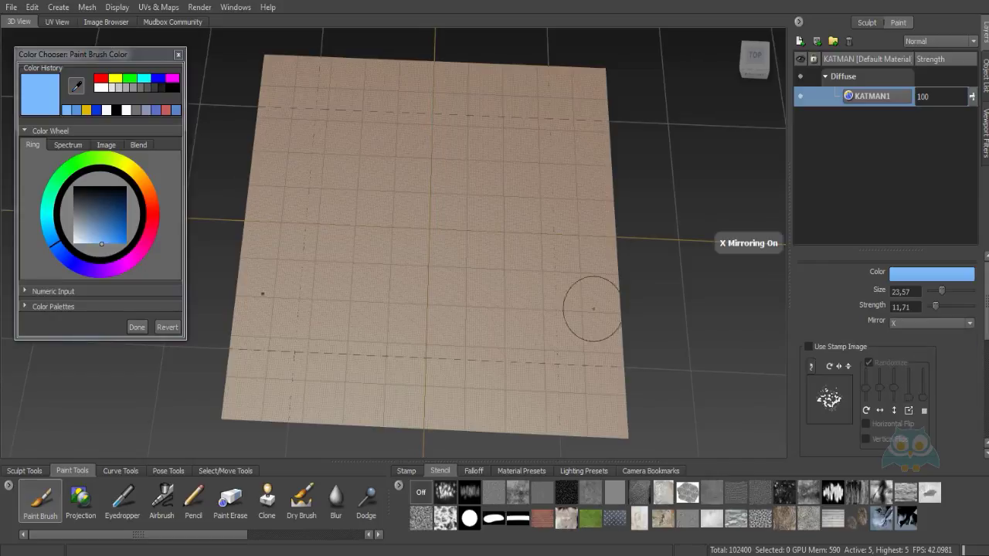
Paint mirrored blue dabs on both sides of the plane's centre line and undo them
click(551, 232)
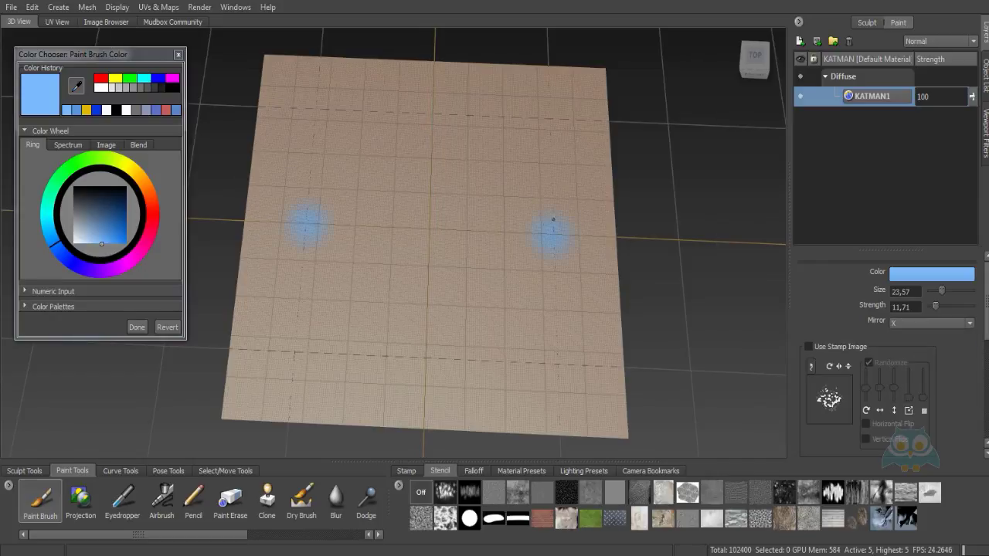
mouse_move(554, 219)
mouse_down()
mouse_move(567, 253)
mouse_move(551, 241)
mouse_up()
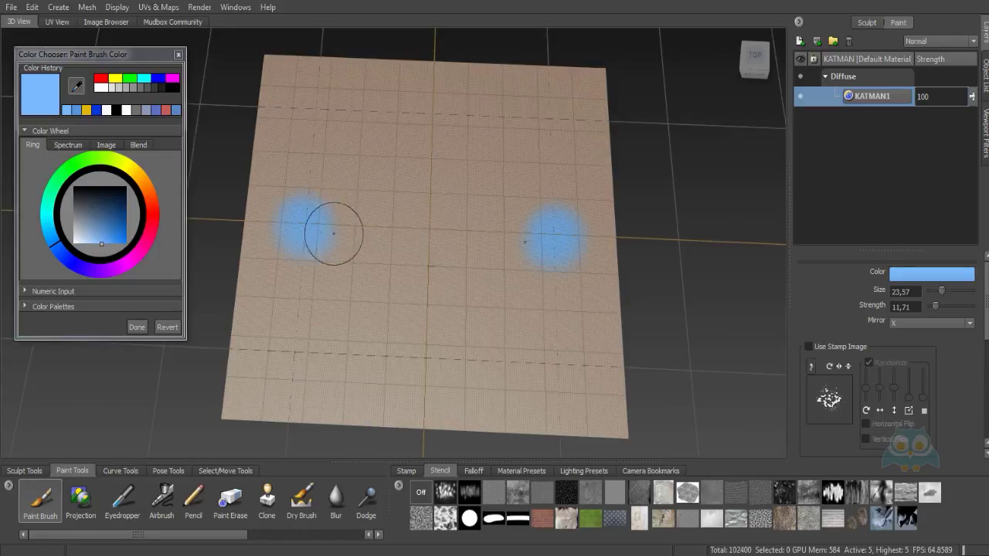
click(549, 166)
key(ctrl+z)
key(ctrl+z)
key(ctrl+z)
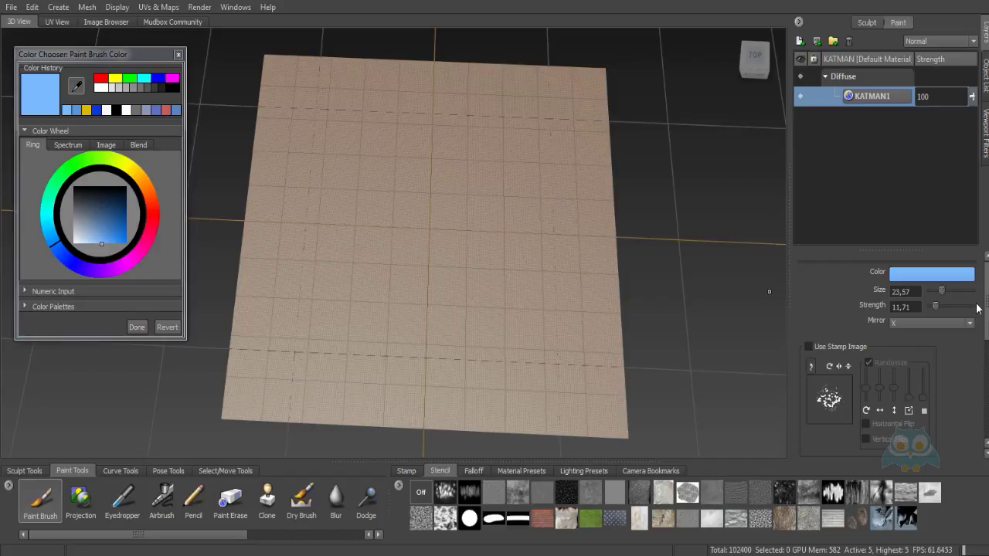
Examine the brush's Use Stamp Image options and compare the available Stamp and Stencil image collections
mouse_move(986, 315)
mouse_down()
mouse_move(987, 346)
mouse_move(986, 323)
mouse_up()
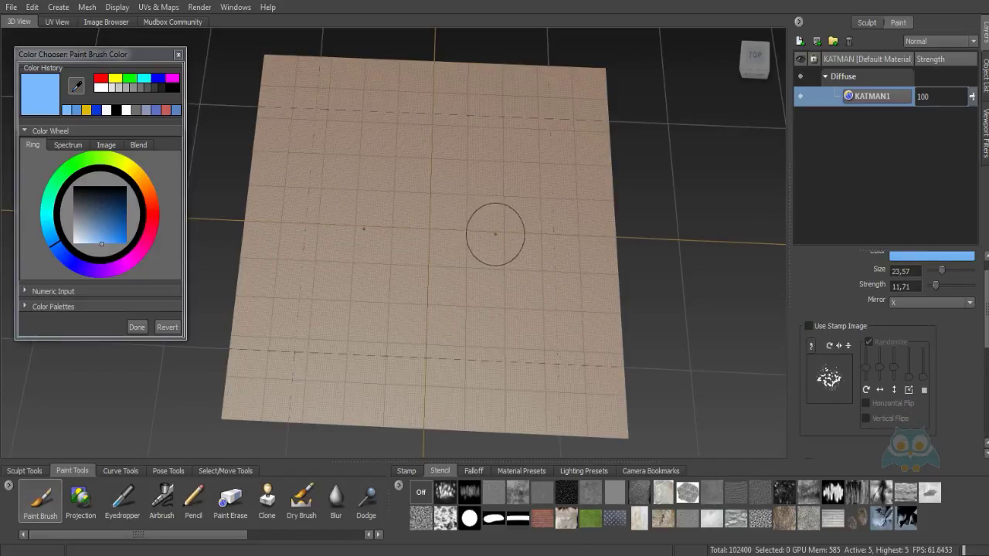
alt+drag(495, 229, 505, 216)
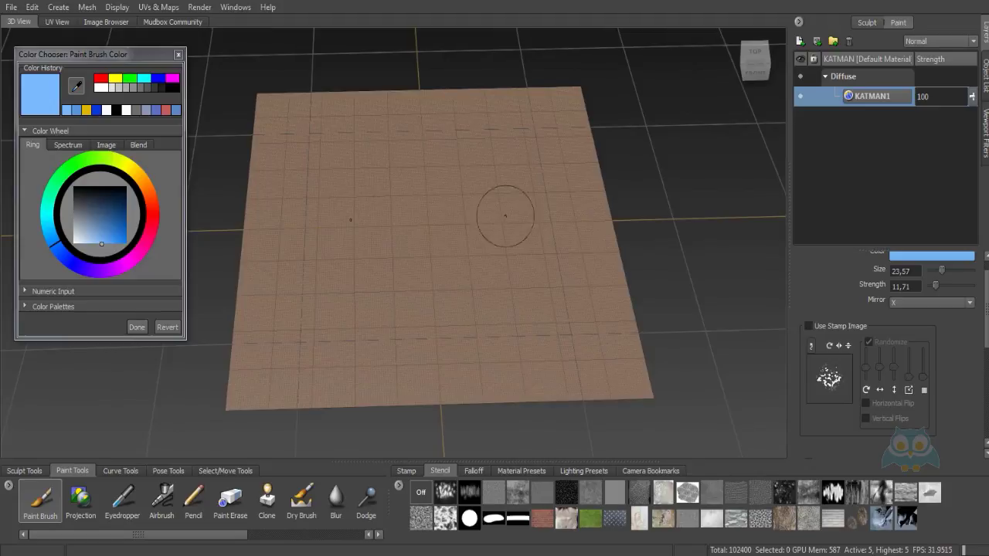
click(405, 473)
click(449, 472)
click(408, 472)
click(447, 470)
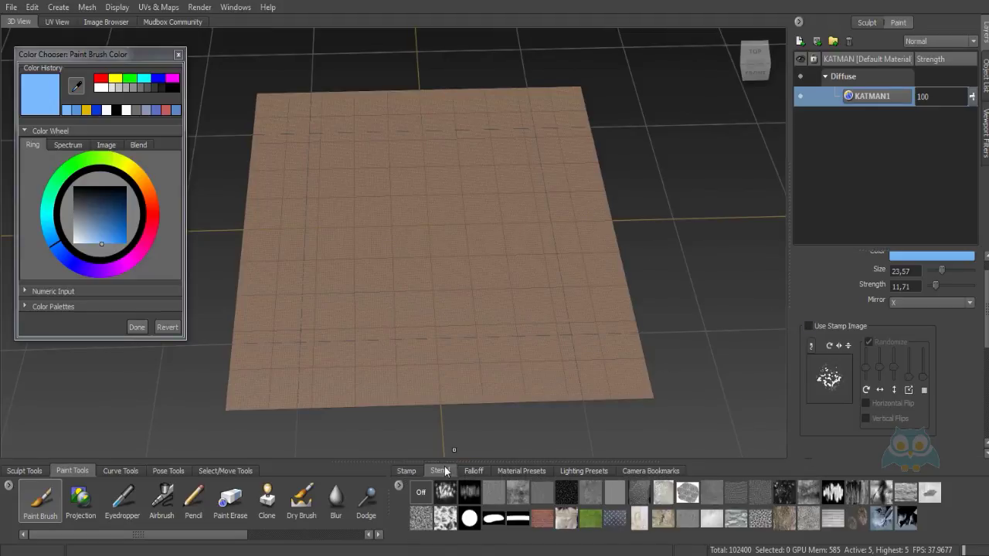
click(405, 472)
alt+drag(530, 199, 535, 195)
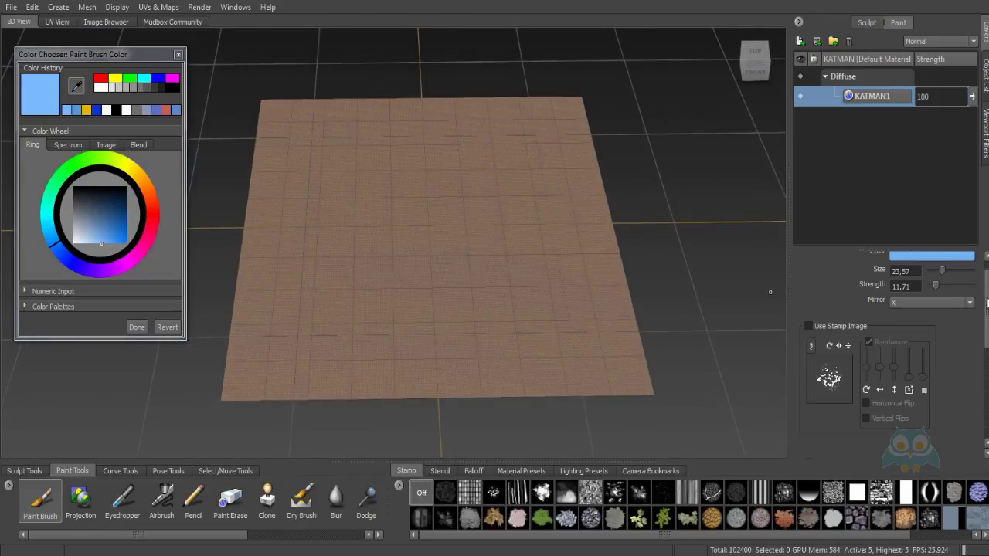
Reduce the brush size to 14,64 and set the Mirror option to Off
scroll(968, 284, up, 1)
mouse_move(942, 290)
mouse_down()
mouse_move(983, 325)
mouse_move(983, 359)
mouse_up()
scroll(943, 354, down, 1)
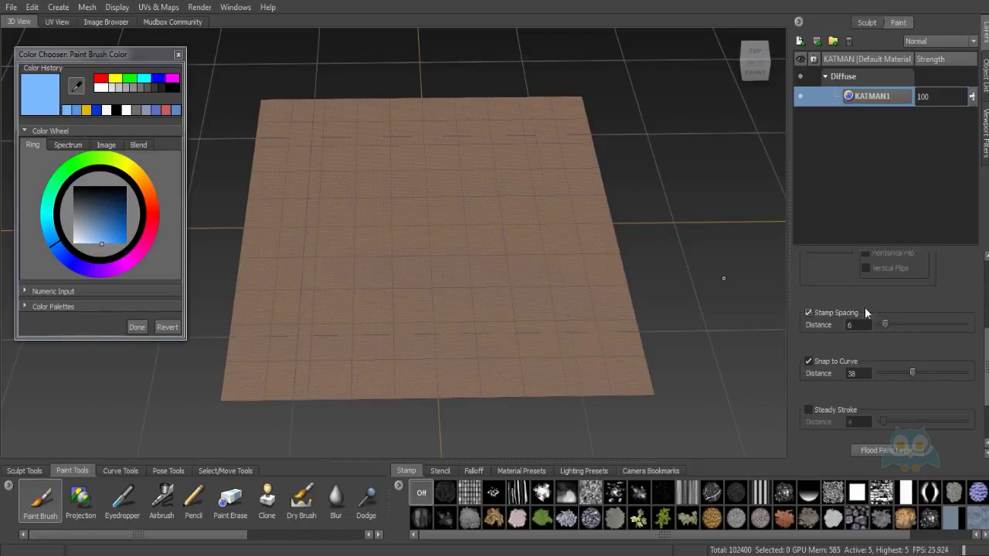
scroll(979, 297, up, 4)
click(925, 322)
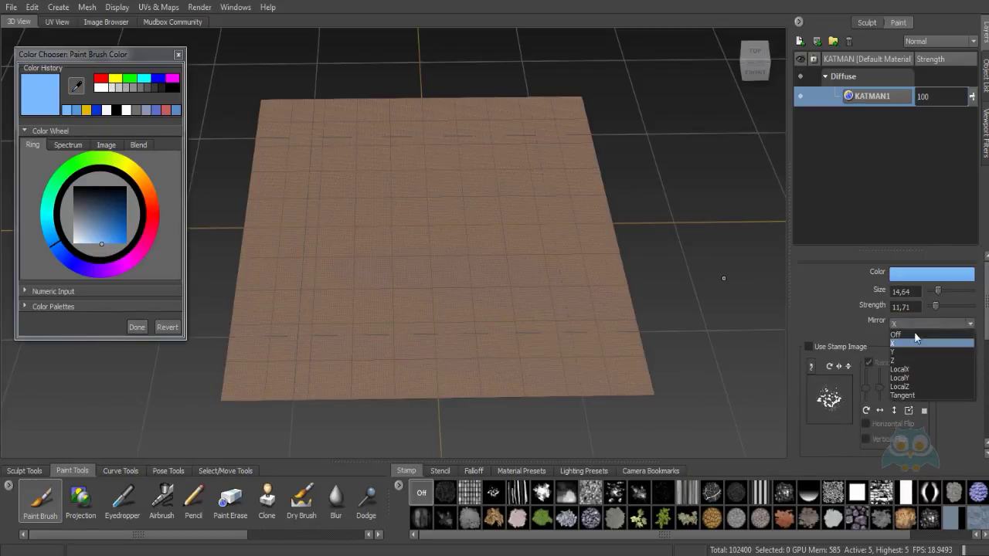
click(916, 333)
Set the Stamp Spacing distance to 56 and paint a curved blue stroke across the plane
scroll(889, 317, down, 5)
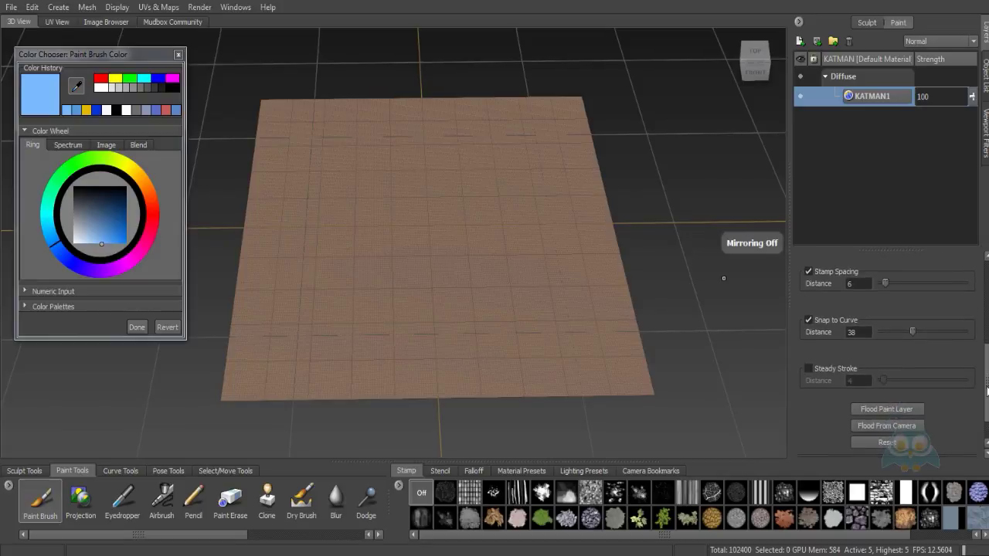
drag(886, 293, 912, 293)
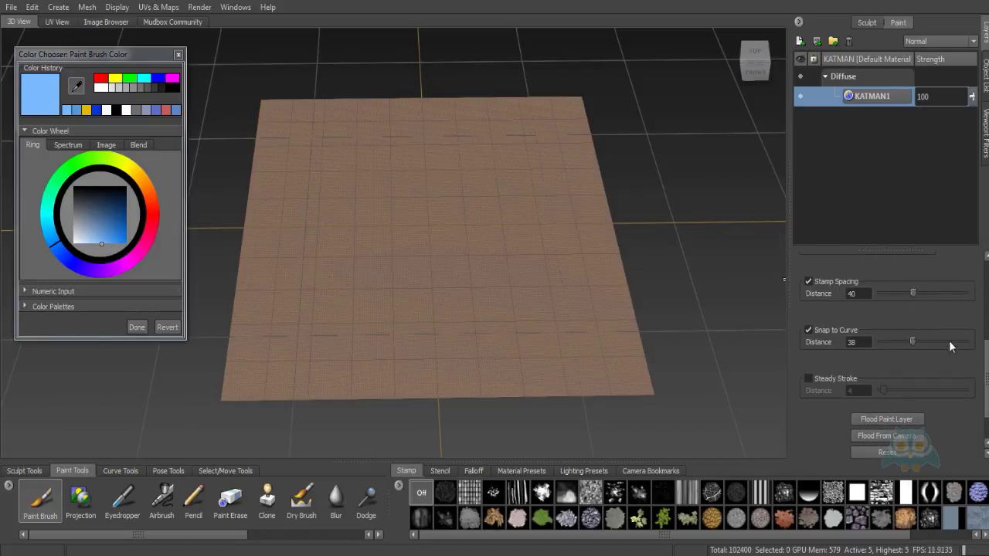
mouse_move(982, 381)
mouse_down()
mouse_move(958, 295)
mouse_move(982, 309)
mouse_move(986, 382)
mouse_up()
drag(914, 282, 928, 282)
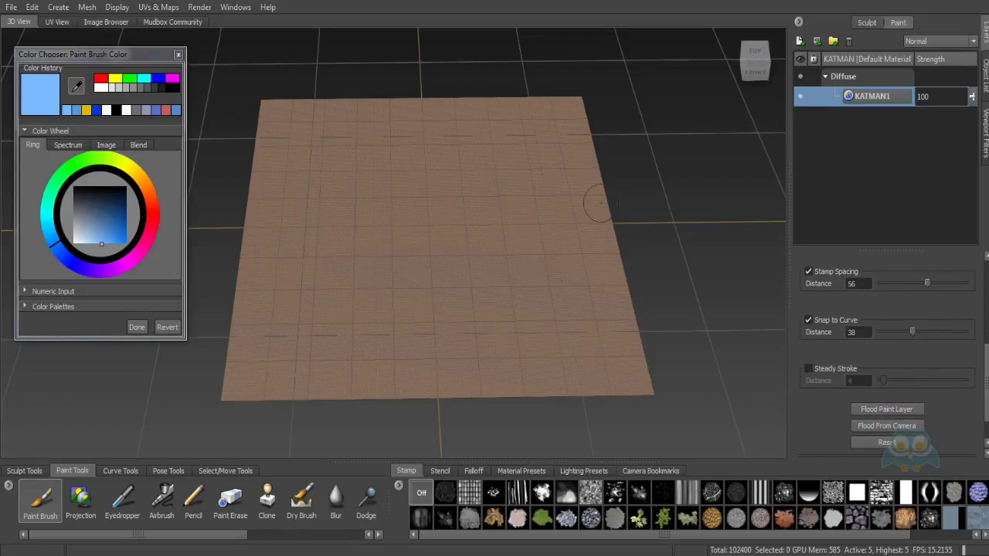
click(544, 141)
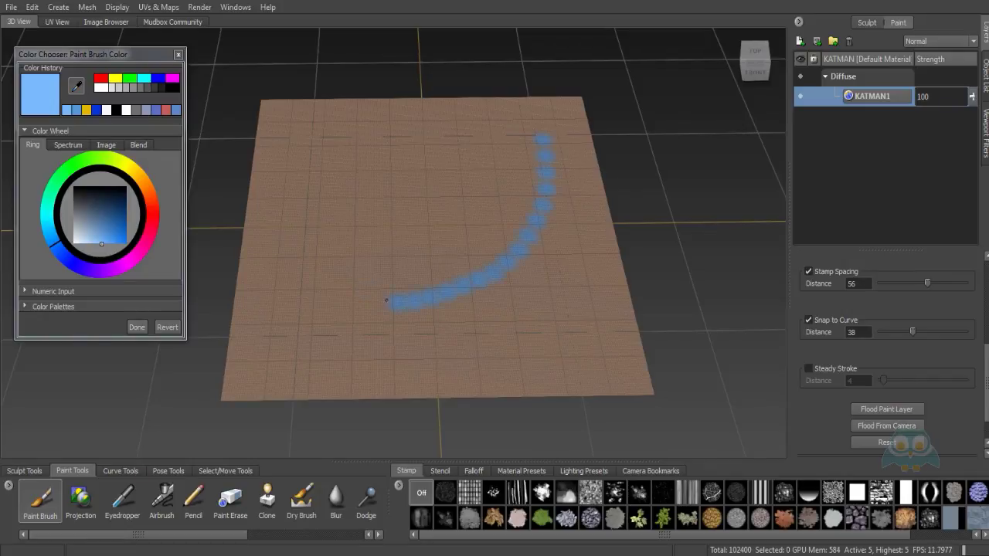
Undo the curved stroke, set the Stamp Spacing distance to 57 and paint a new curved stroke
drag(927, 283, 932, 285)
key(ctrl+z)
click(929, 283)
drag(551, 148, 545, 271)
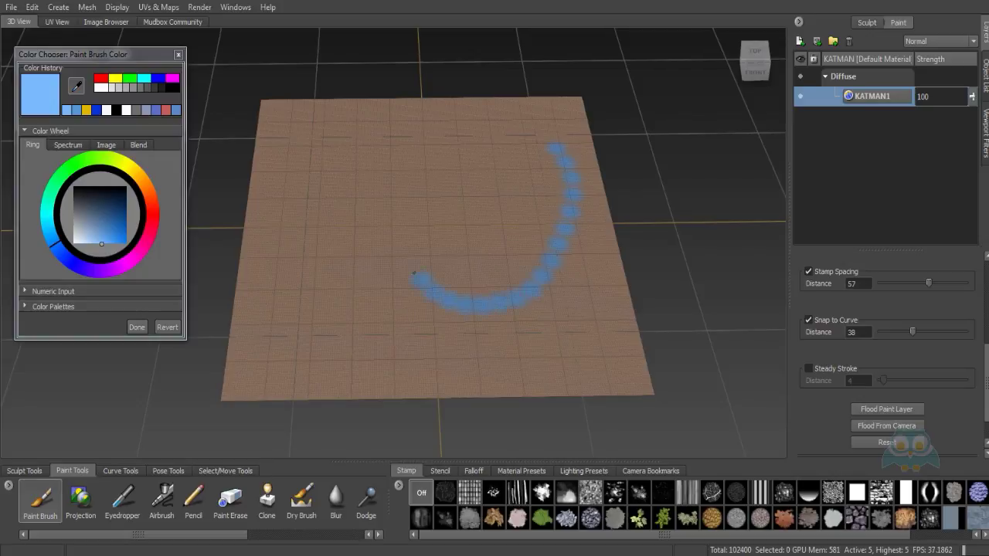
Undo the curved stroke, increase the Stamp Spacing distance and paint a test stroke down the plane
key(ctrl+z)
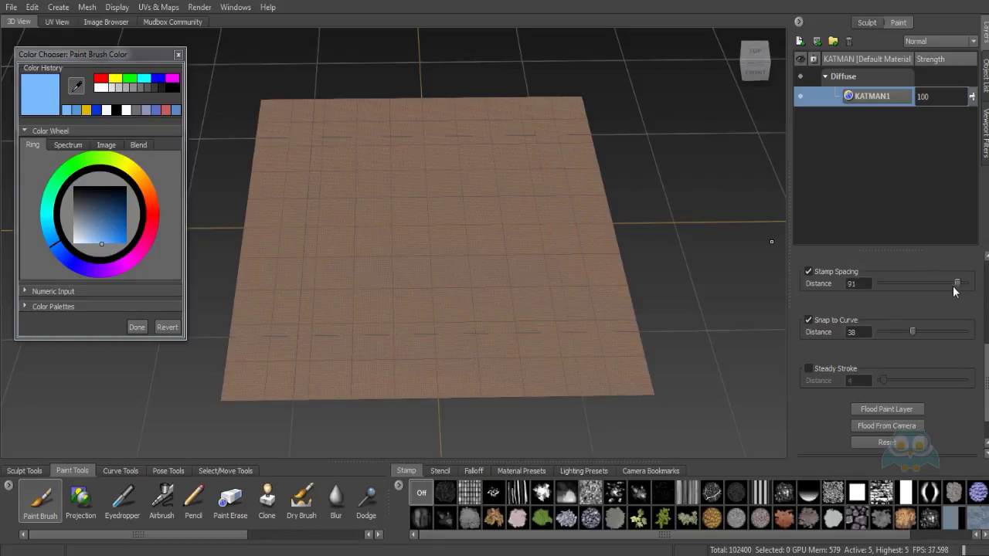
drag(955, 286, 940, 285)
drag(517, 133, 500, 270)
Set the Stamp Spacing distance to 6 and the Snap to Curve distance to 60
drag(939, 281, 900, 283)
double_click(865, 285)
text(6)
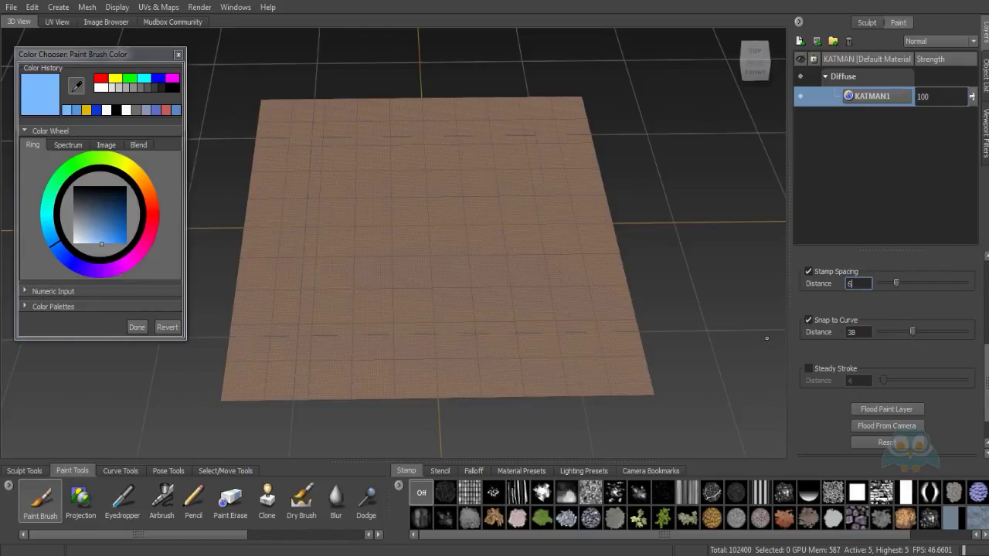
click(857, 332)
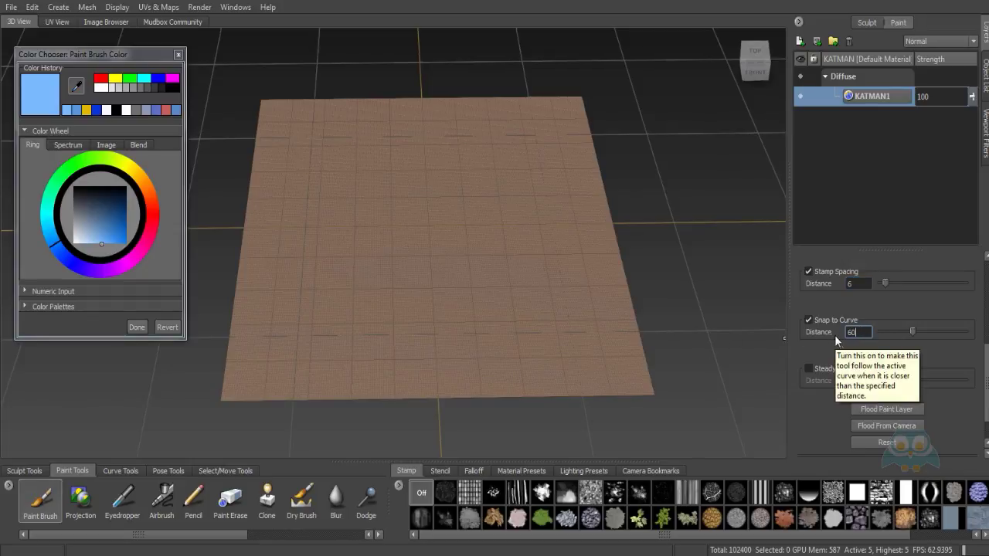
text(60)
key(Return)
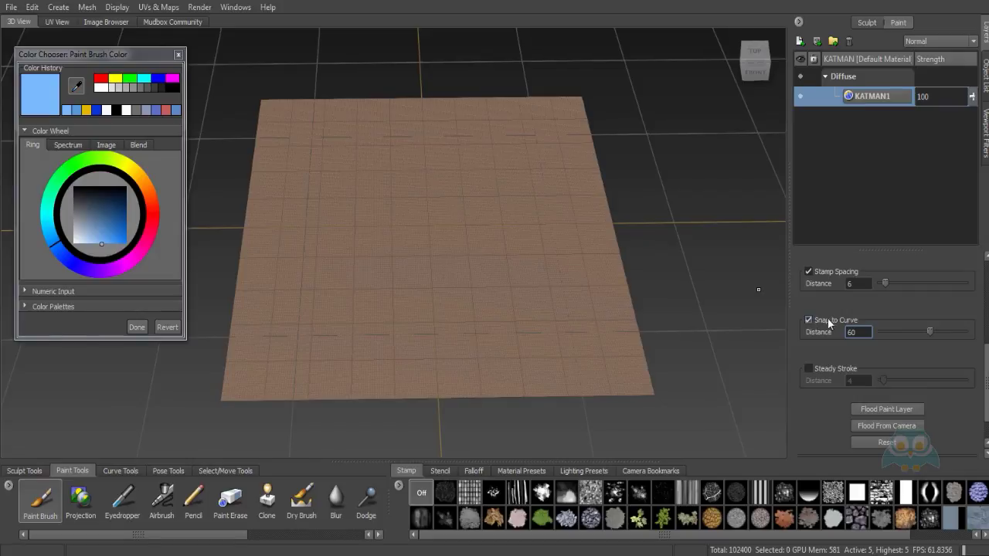
Undo a short test stroke on the plane and create a Circle curve over it
drag(516, 196, 516, 216)
key(ctrl+z)
alt+drag(474, 168, 478, 175)
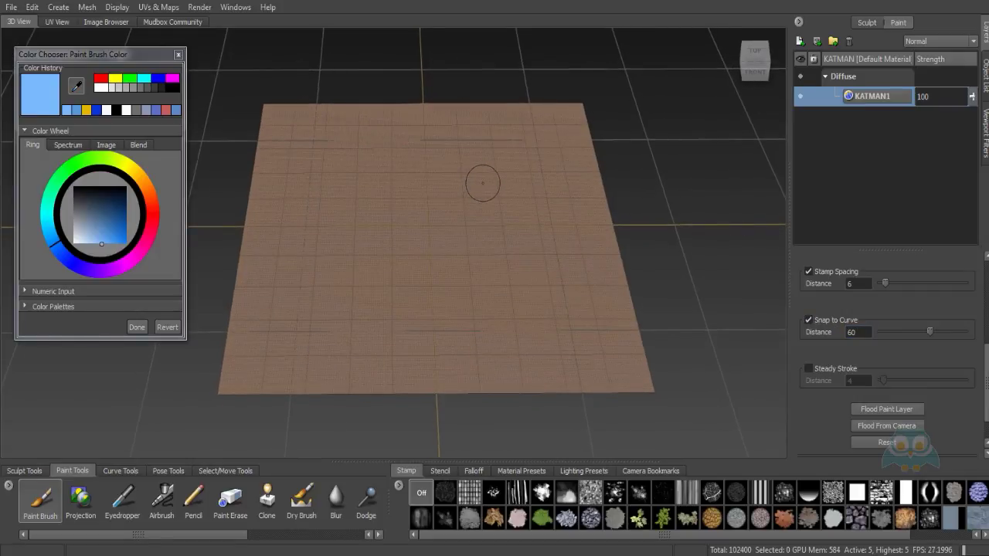
click(66, 10)
mouse_move(85, 41)
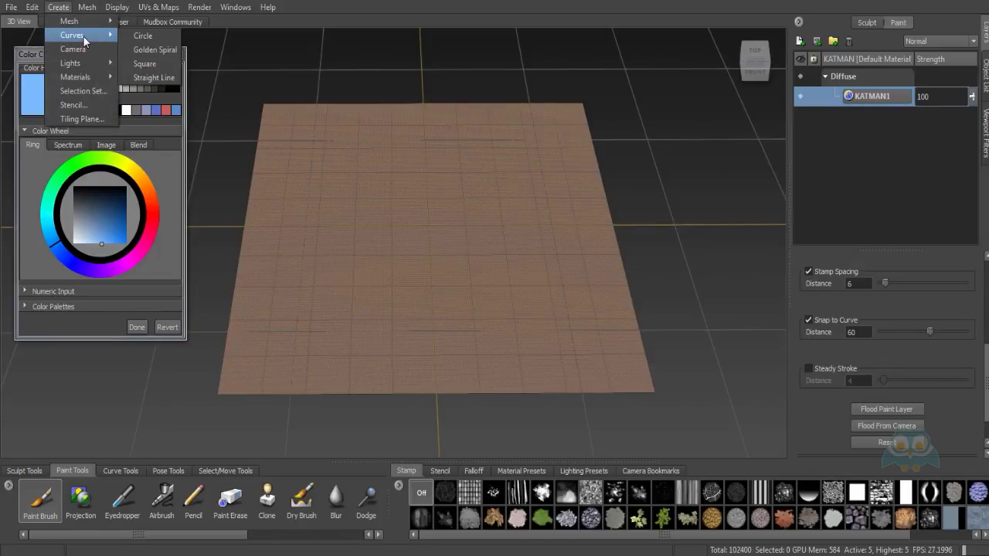
click(143, 35)
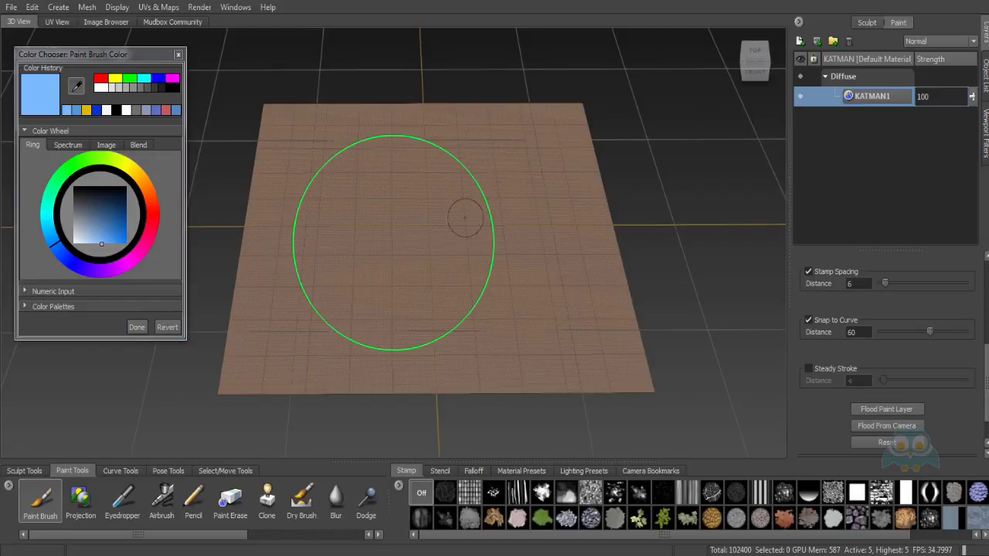
Paint a blue stroke around the circle curve using Snap to Curve, and undo it
mouse_move(484, 199)
right_down()
mouse_move(490, 243)
mouse_move(485, 228)
right_up()
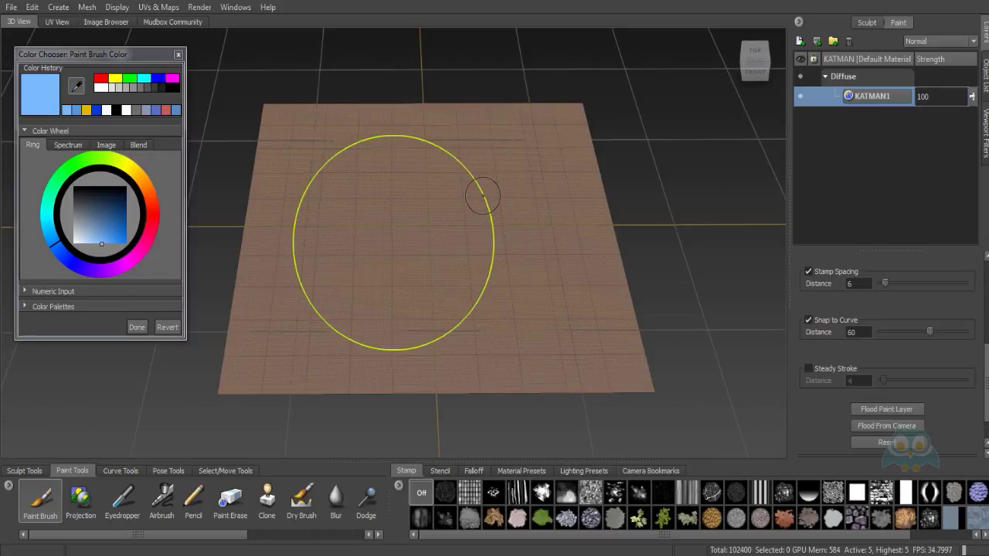
click(595, 208)
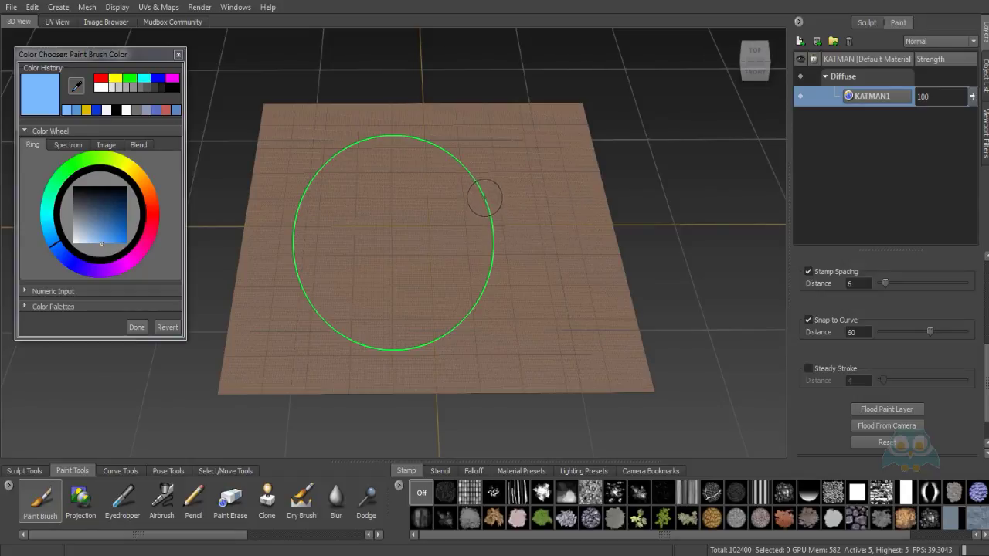
right_drag(487, 180, 490, 213)
click(421, 141)
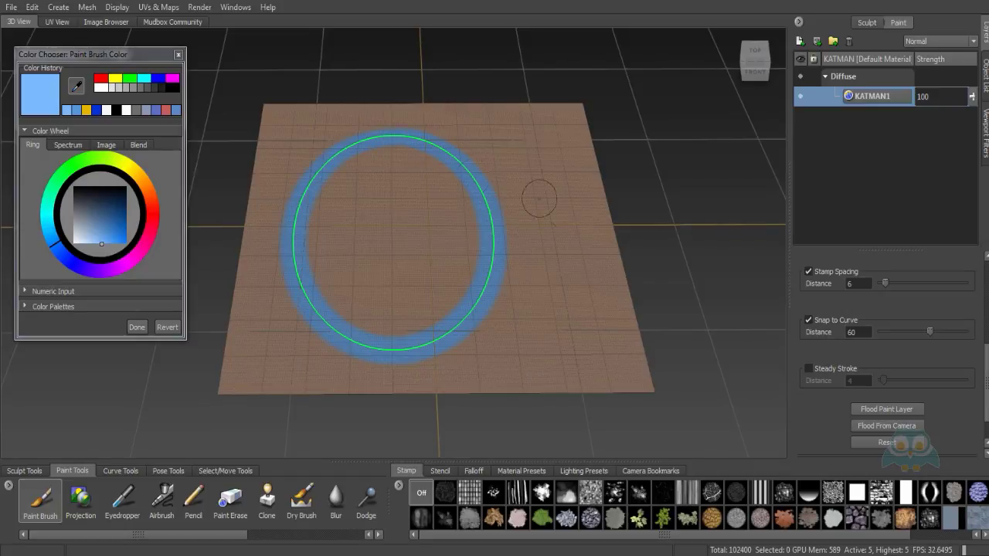
key(ctrl+z)
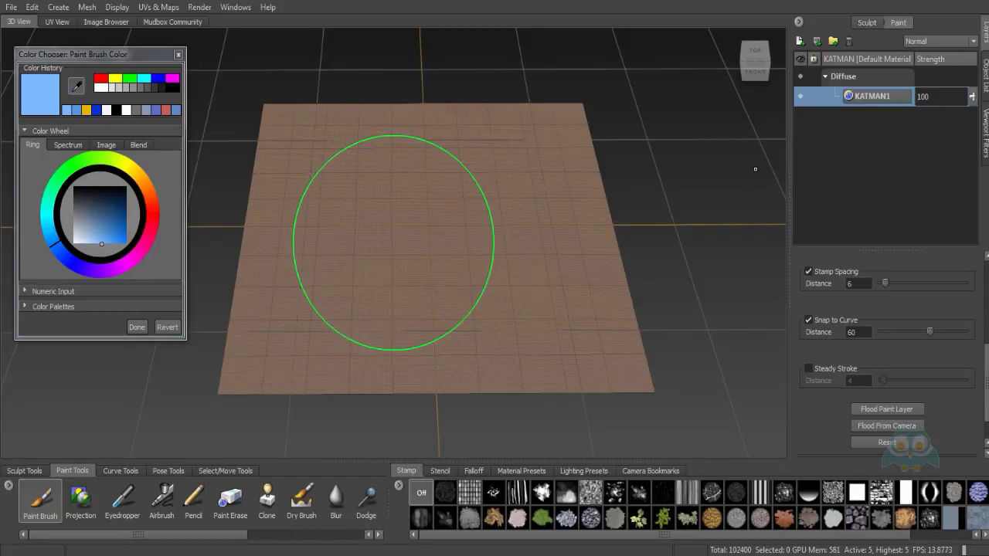
Delete the ViewCurve_Circle object from the scene
click(985, 77)
click(869, 193)
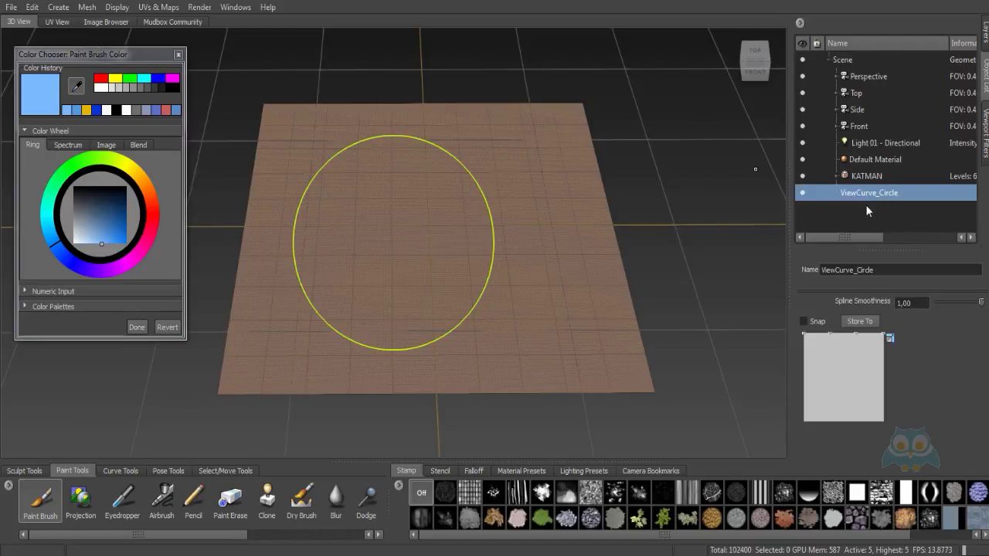
key(Delete)
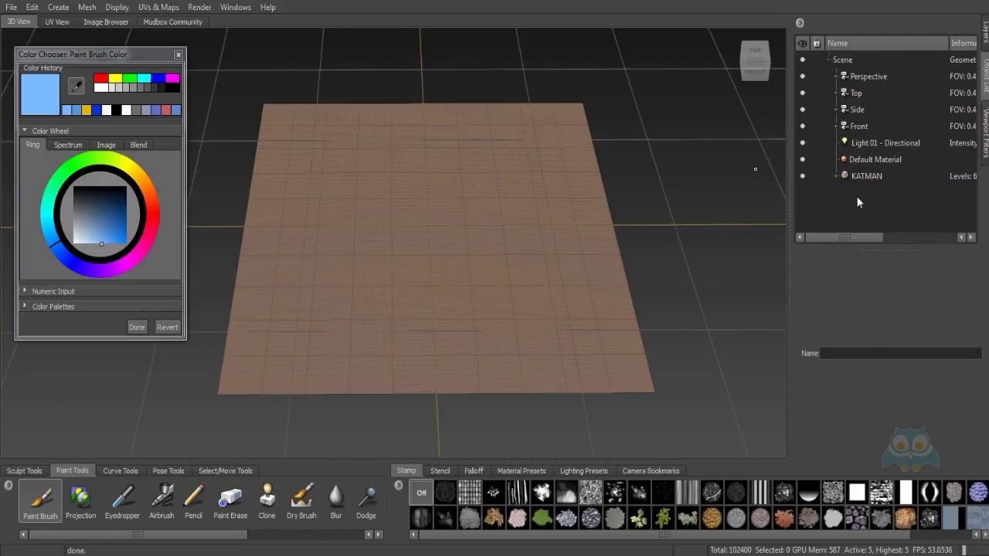
Return to the Paint Brush properties and turn on Steady Stroke
click(985, 48)
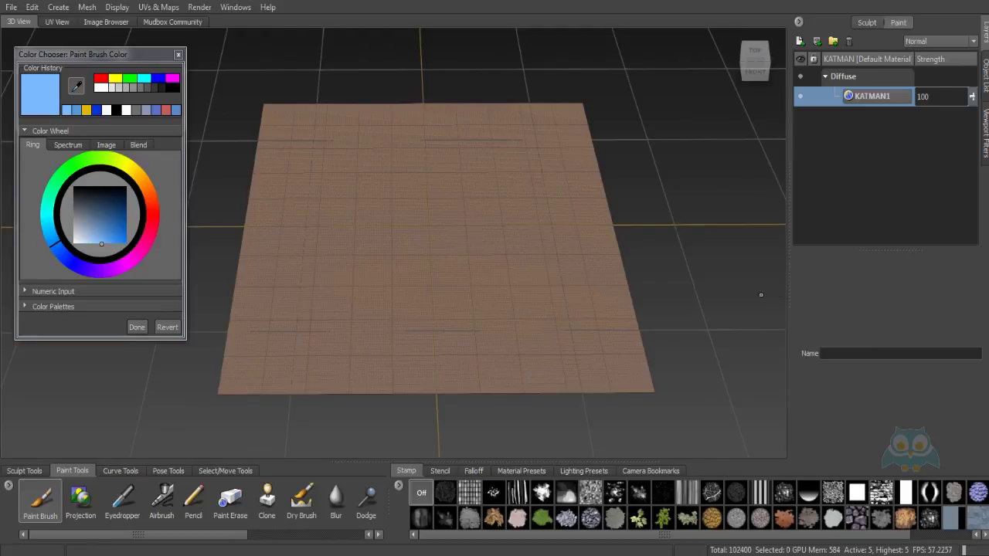
click(43, 506)
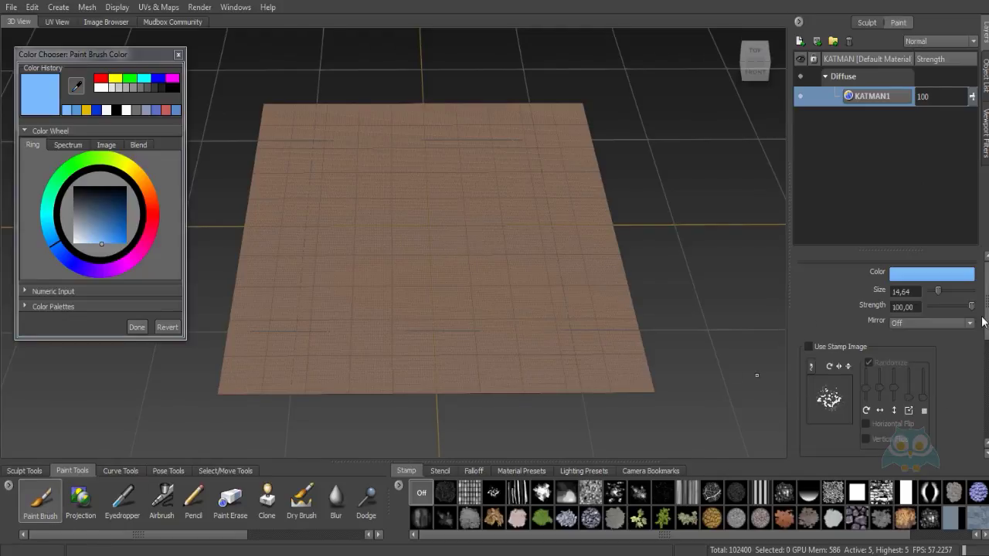
scroll(983, 321, down, 5)
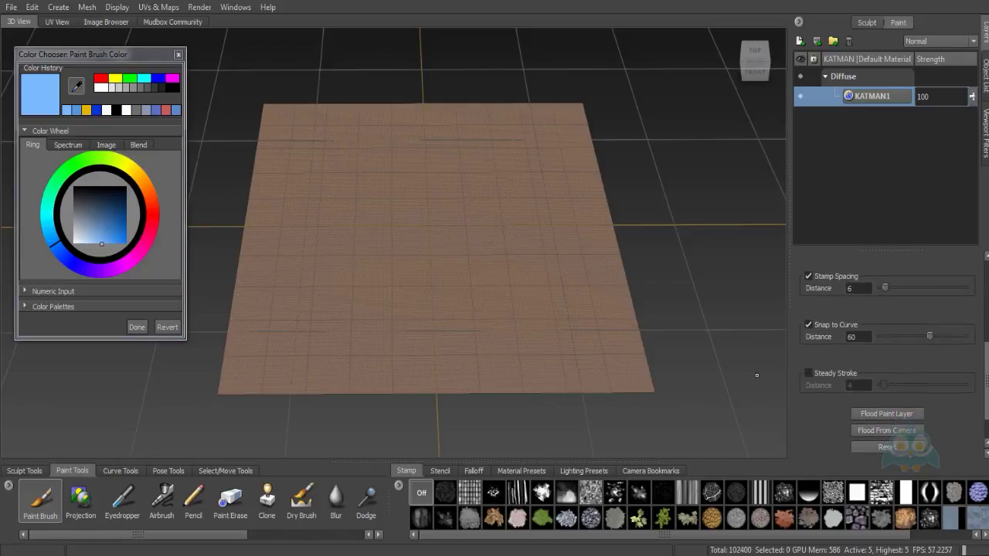
scroll(895, 352, down, 1)
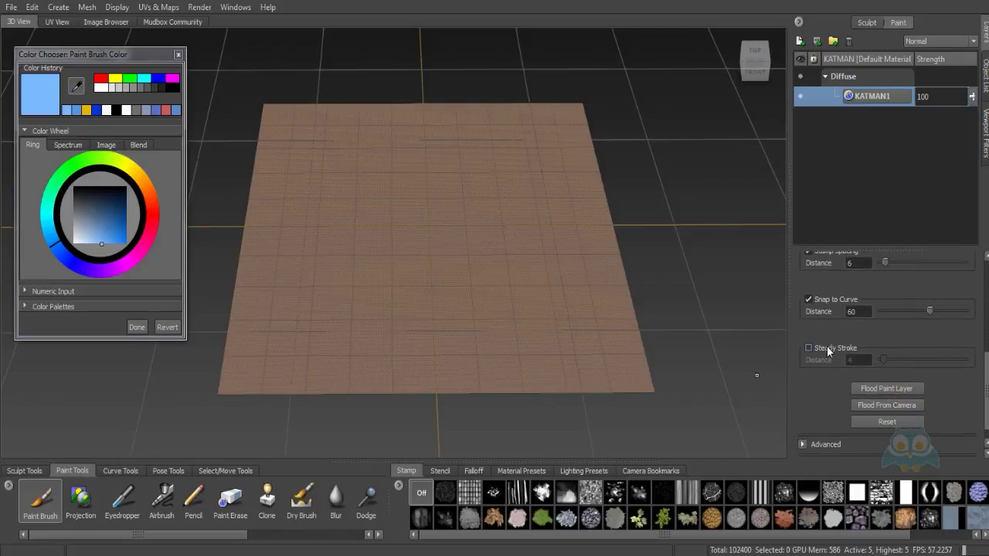
click(827, 347)
click(856, 360)
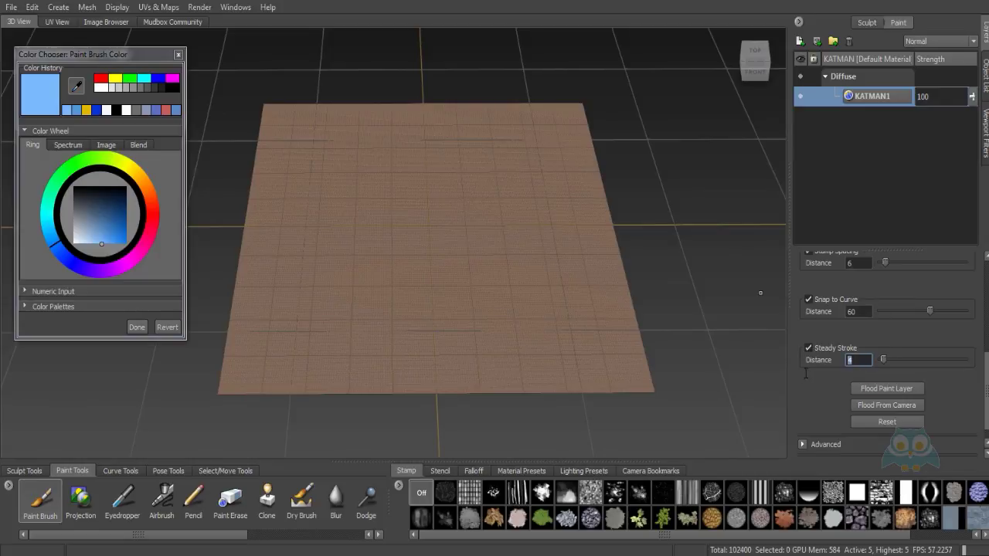
Paint a long, winding blue stroke across the plane with Steady Stroke, and undo it
drag(548, 157, 549, 155)
click(548, 155)
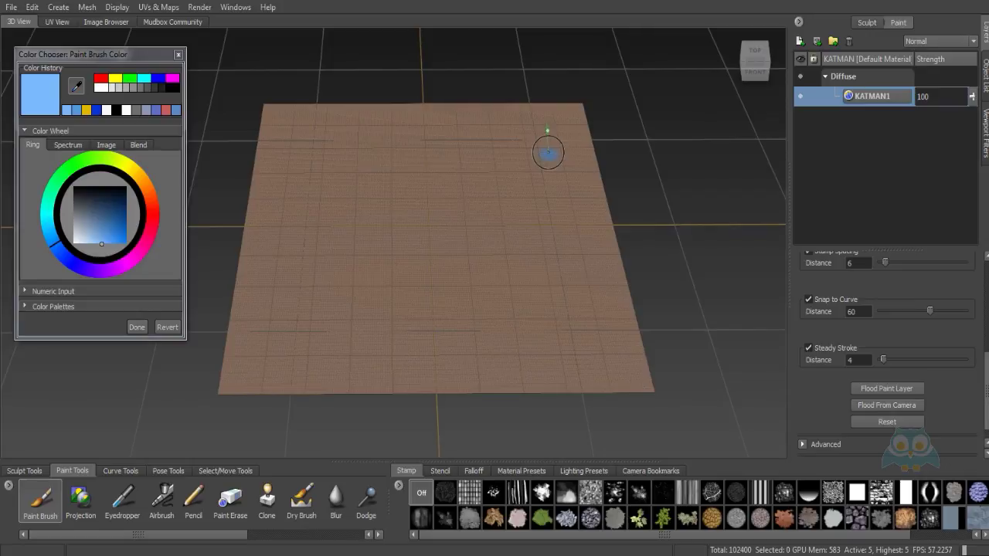
mouse_move(547, 129)
mouse_down()
mouse_move(530, 99)
mouse_move(487, 96)
mouse_move(388, 146)
mouse_move(438, 245)
mouse_move(517, 356)
mouse_move(302, 233)
mouse_up()
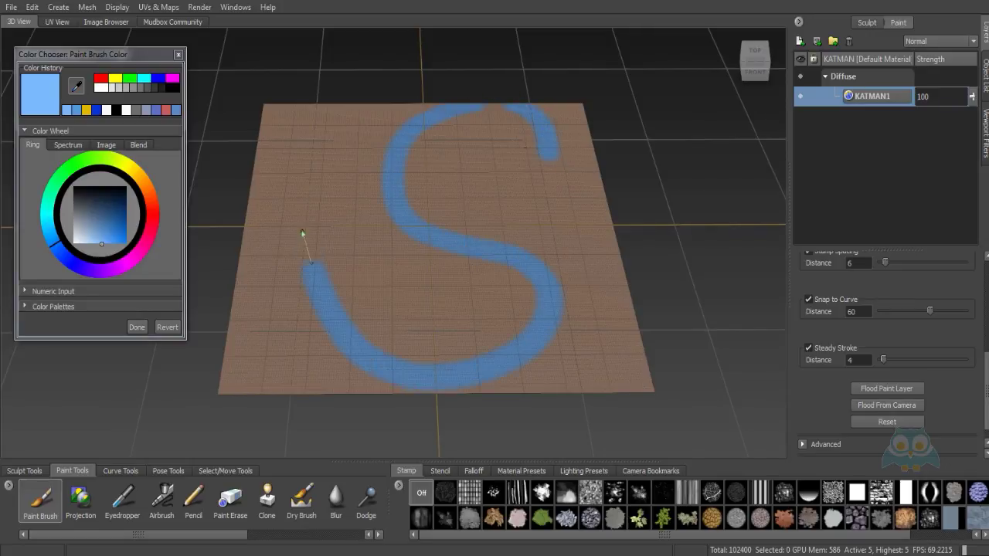
mouse_move(488, 190)
mouse_down()
mouse_move(573, 135)
mouse_move(365, 259)
mouse_move(394, 328)
mouse_up()
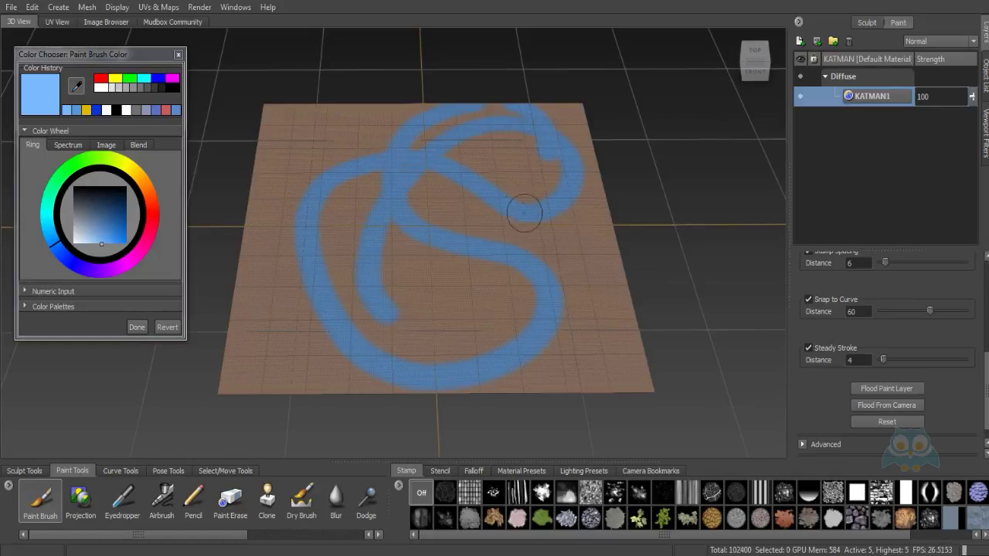
key(ctrl+z)
Practise smooth S-shaped blue strokes on the plane with Steady Stroke, undoing each one
drag(536, 157, 487, 113)
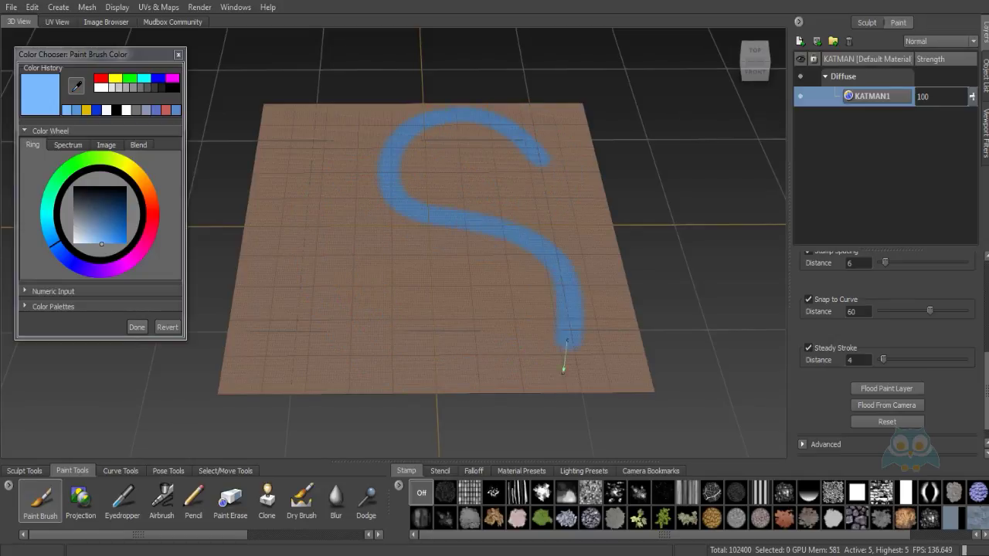
mouse_move(564, 369)
mouse_down()
mouse_move(459, 411)
mouse_move(332, 283)
mouse_move(415, 239)
mouse_up()
key(ctrl+z)
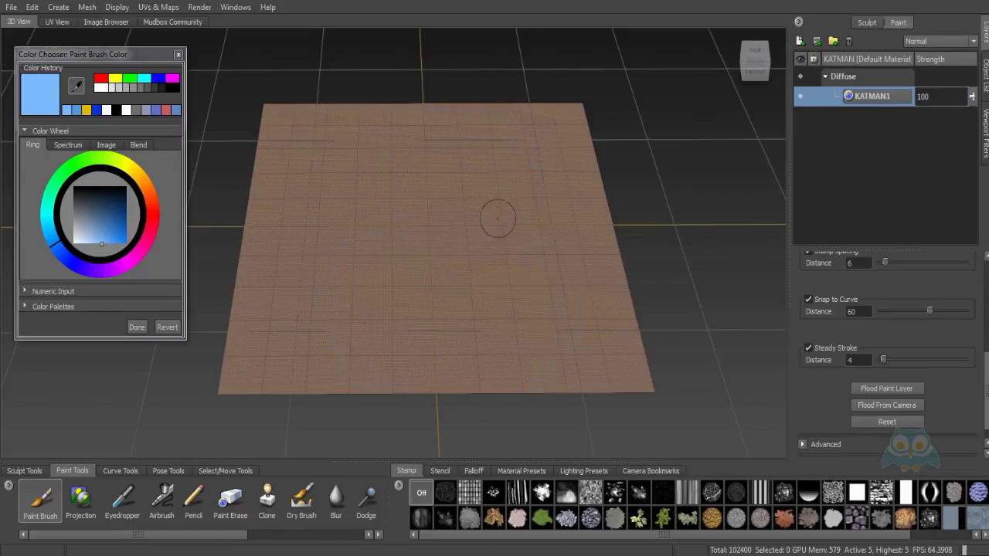
drag(533, 145, 424, 129)
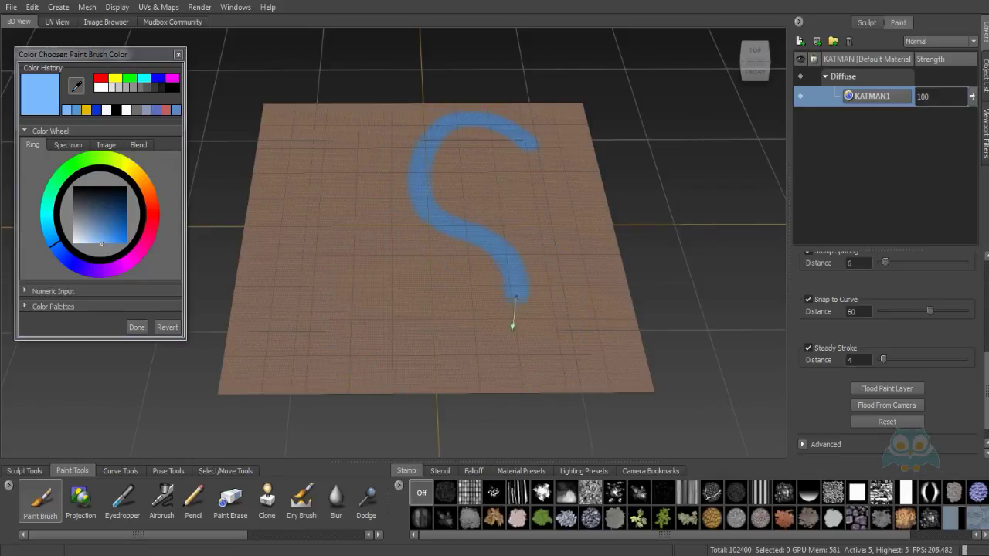
drag(512, 326, 354, 329)
key(ctrl+z)
mouse_move(537, 168)
mouse_down()
mouse_move(511, 121)
mouse_move(420, 150)
mouse_up()
key(ctrl+z)
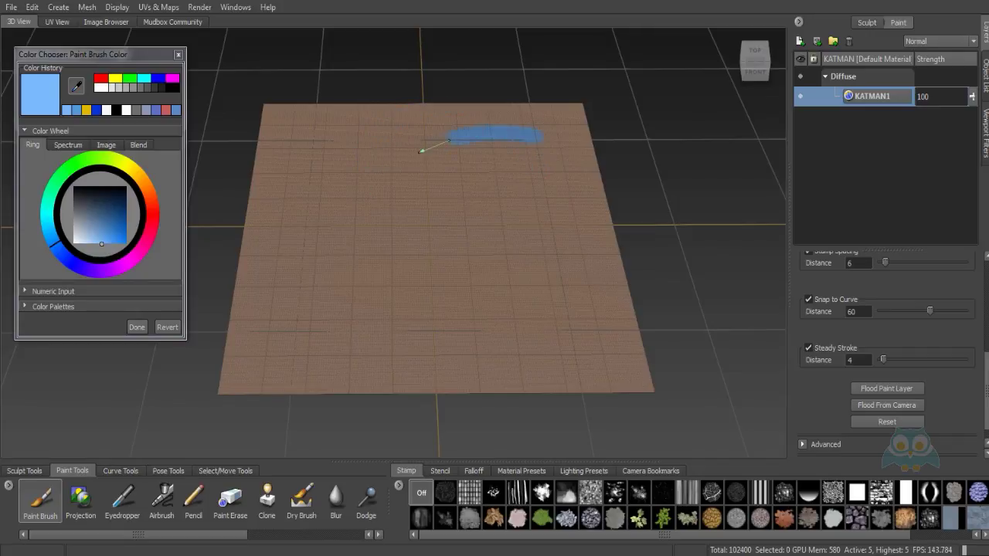
key(ctrl+z)
drag(530, 159, 411, 130)
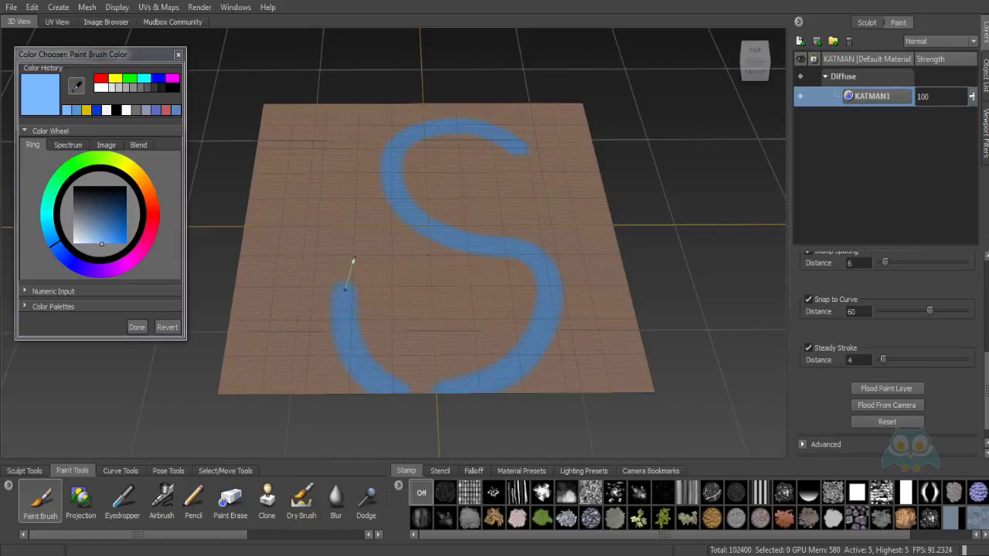
key(ctrl+z)
mouse_move(526, 145)
mouse_down()
mouse_move(441, 128)
mouse_move(432, 222)
mouse_move(553, 237)
mouse_up()
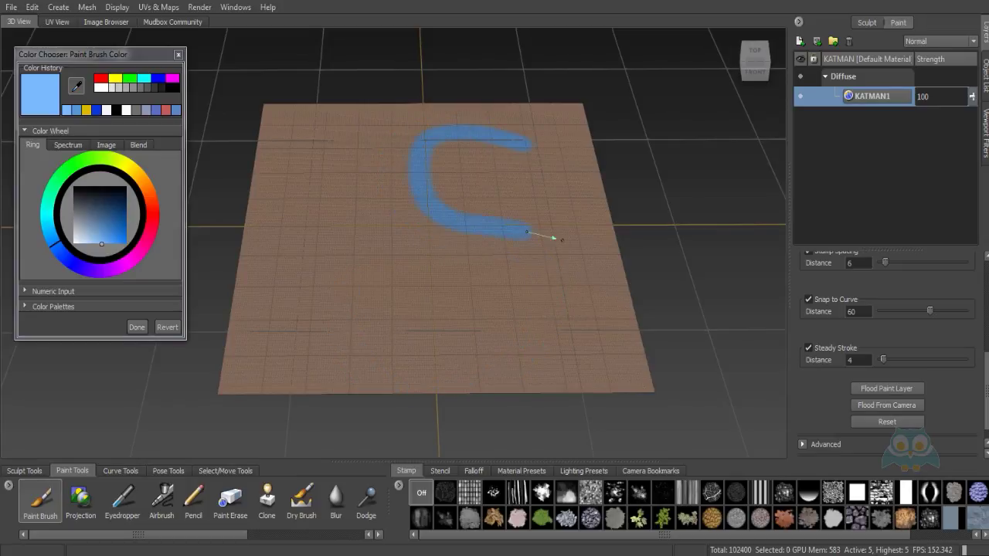
mouse_move(522, 362)
mouse_down()
mouse_move(371, 327)
mouse_move(371, 247)
mouse_move(385, 234)
mouse_up()
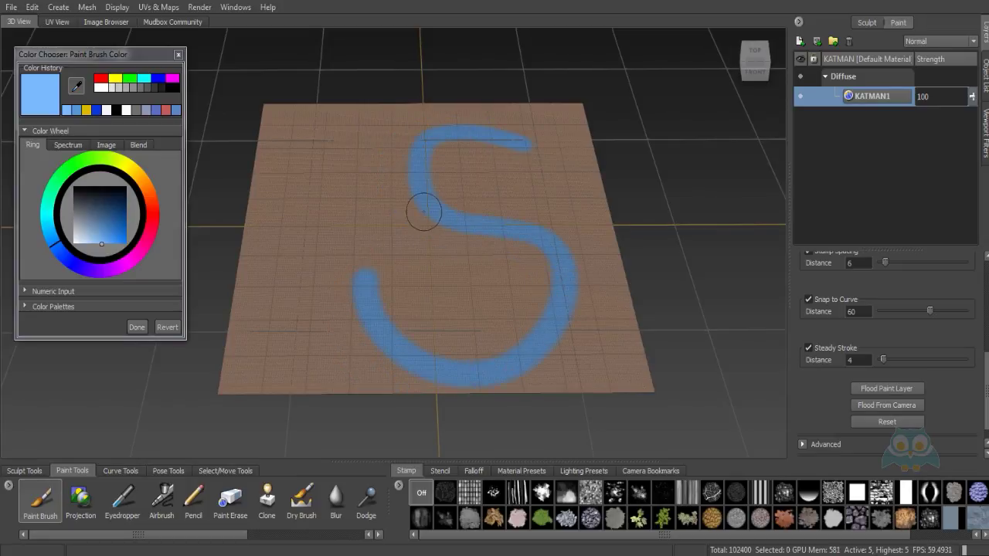
key(ctrl+z)
drag(521, 161, 469, 132)
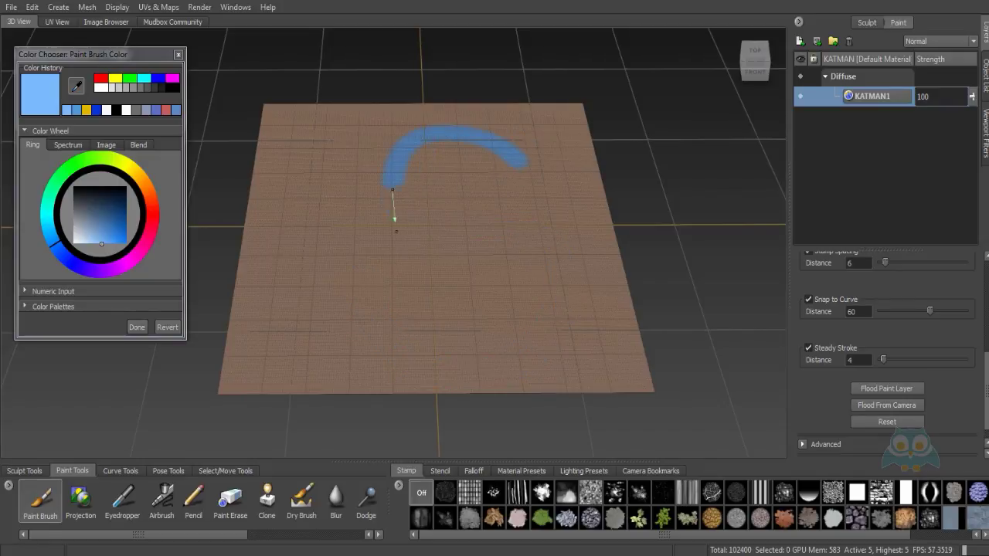
drag(395, 220, 521, 253)
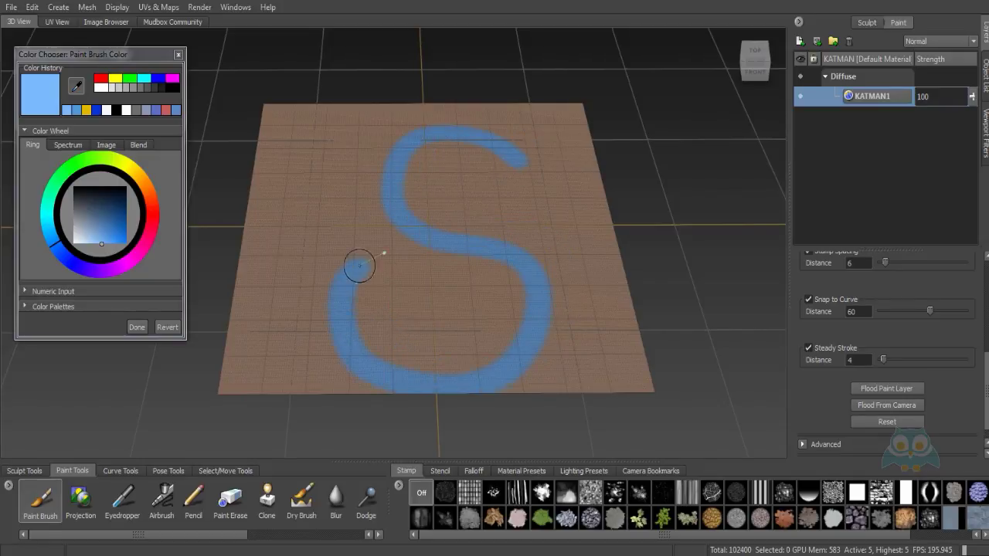
key(ctrl+z)
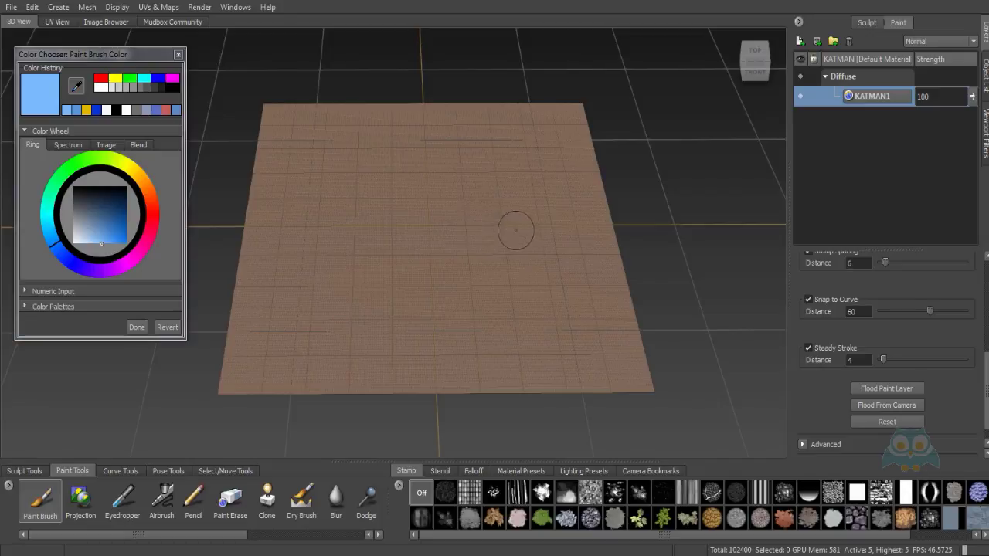
Turn off Steady Stroke, paint a short back-and-forth blue stroke near the plane's centre and undo it
mouse_move(514, 227)
alt+mouse_down()
mouse_move(532, 221)
mouse_move(527, 227)
alt+mouse_up()
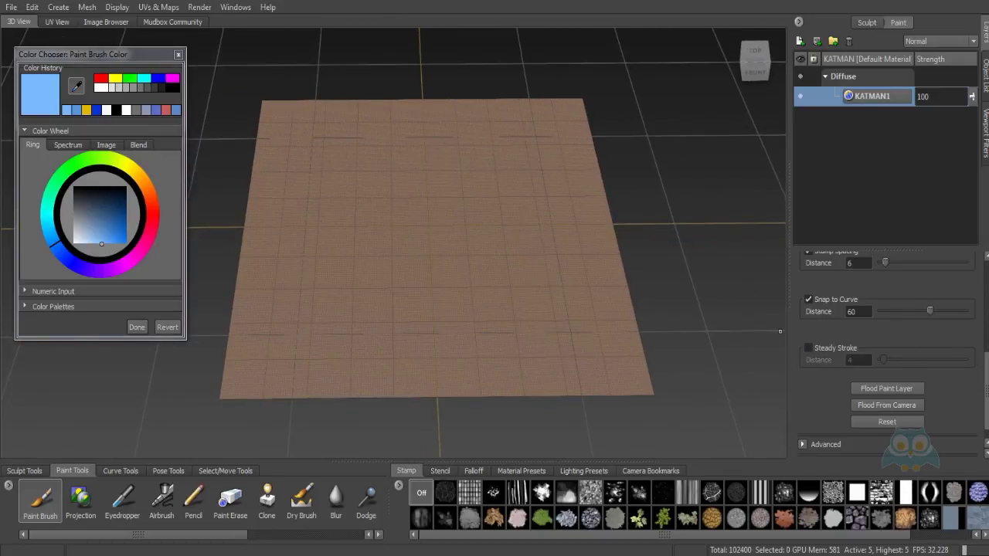
mouse_move(988, 384)
mouse_down()
mouse_move(987, 329)
mouse_move(987, 387)
mouse_up()
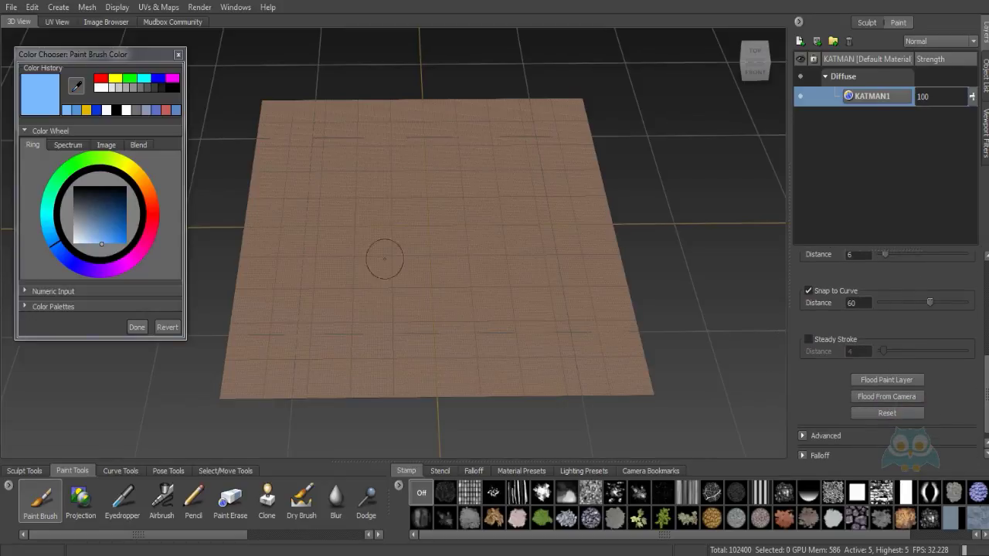
drag(386, 249, 407, 226)
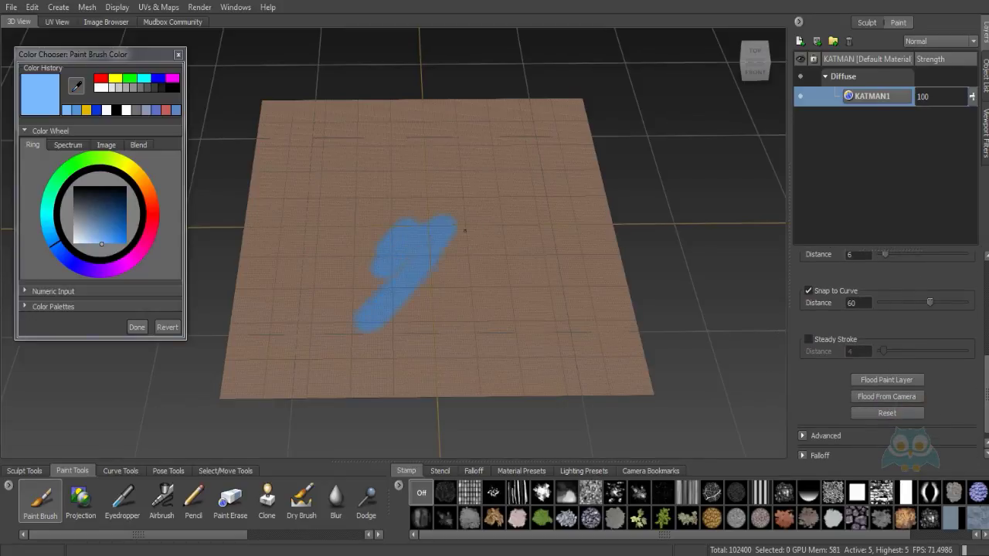
key(ctrl+z)
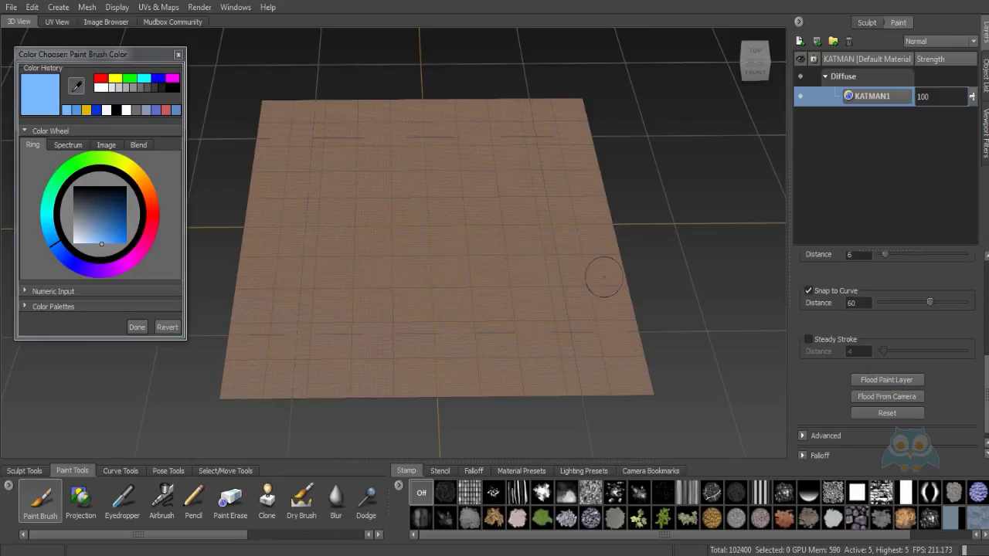
Flood the KATMAN1 paint layer with the blue brush colour, and undo the flood
alt+drag(581, 229, 572, 227)
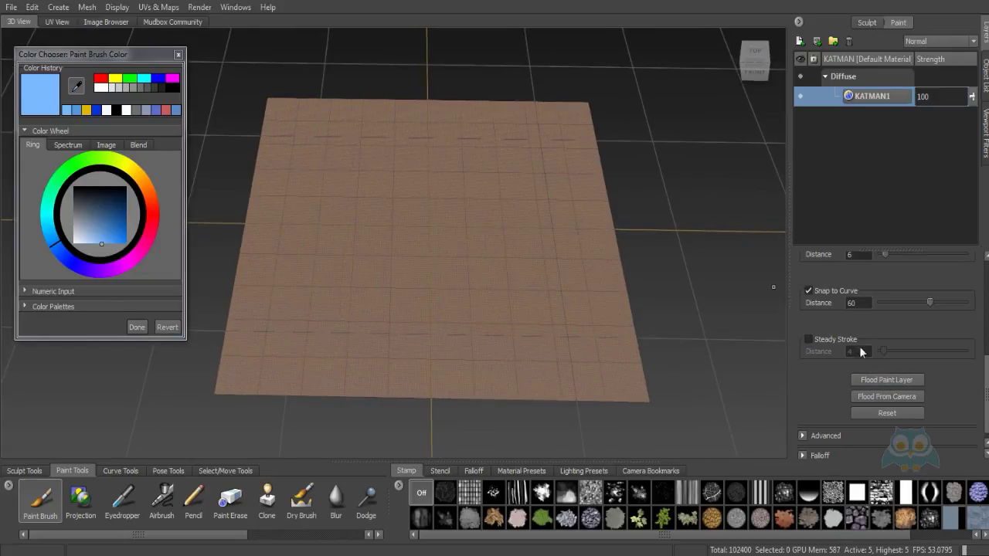
click(886, 380)
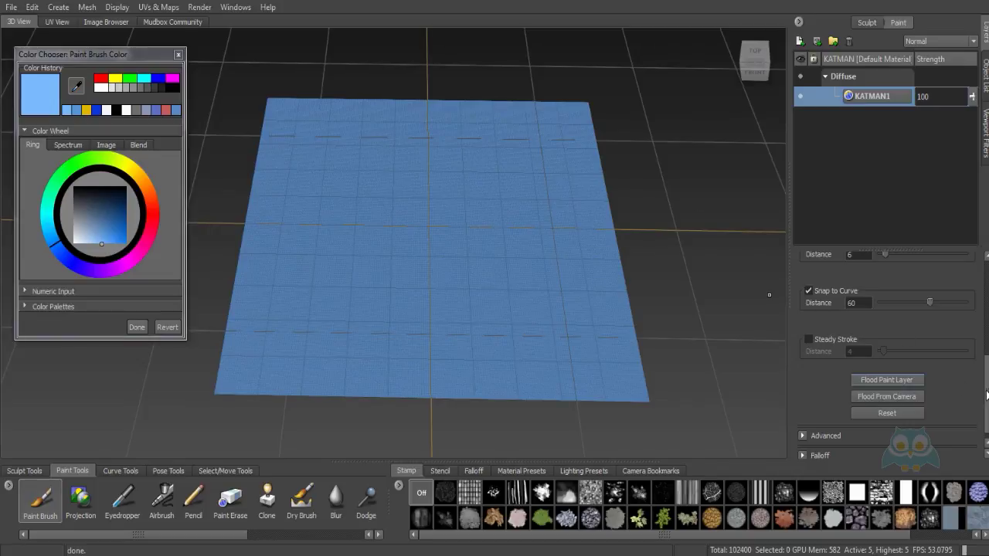
drag(986, 390, 986, 364)
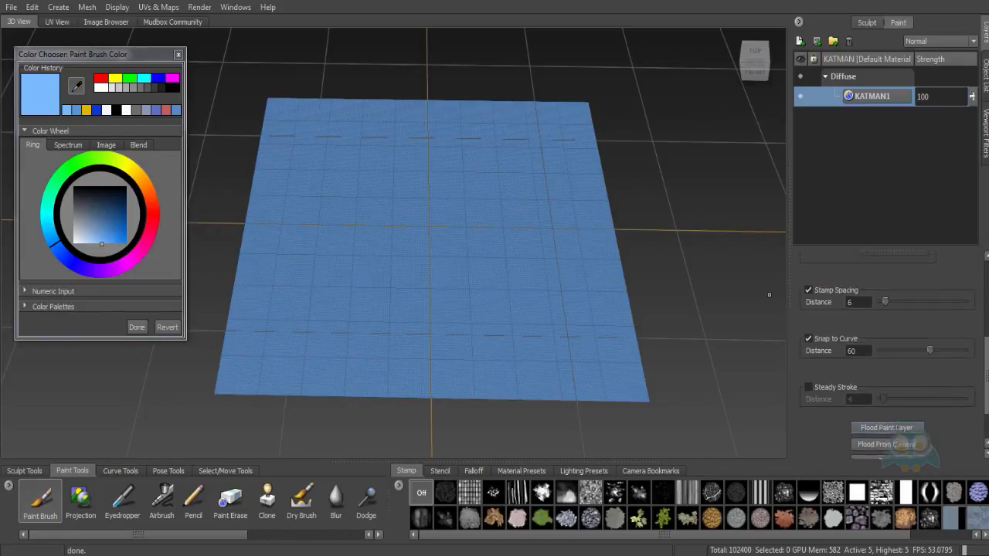
key(ctrl+z)
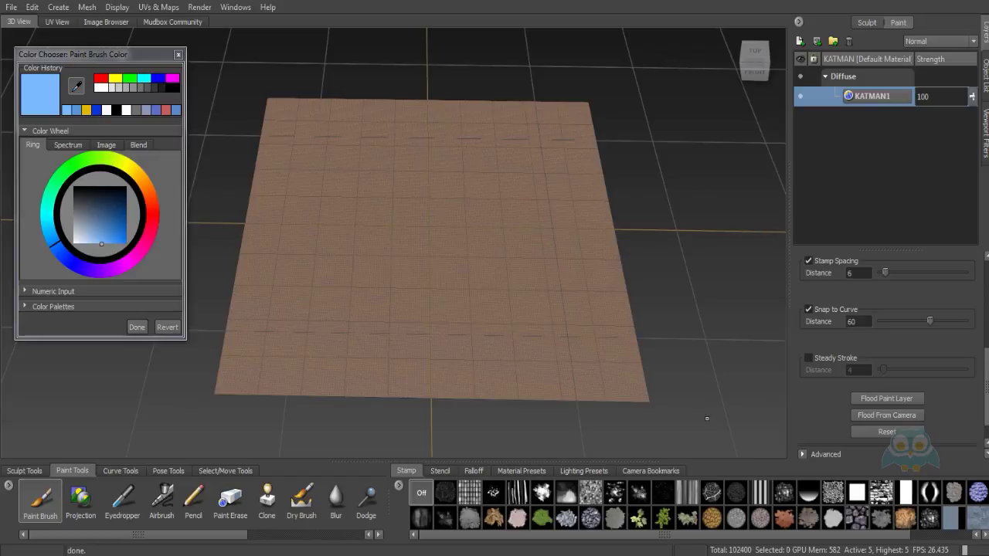
Reset the Paint Brush properties to their defaults, paint a short test stroke on the plane and undo it
click(878, 433)
scroll(818, 388, up, 3)
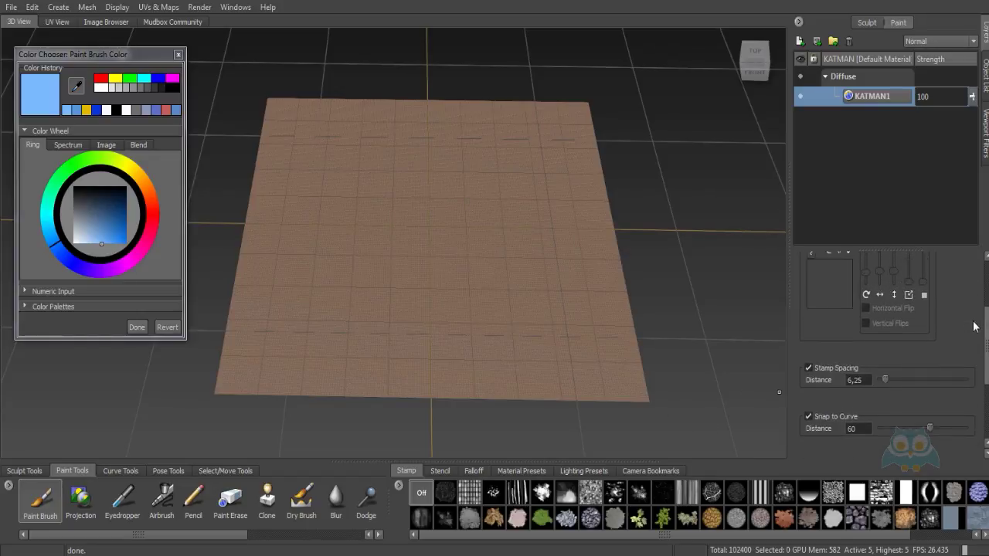
scroll(980, 310, up, 3)
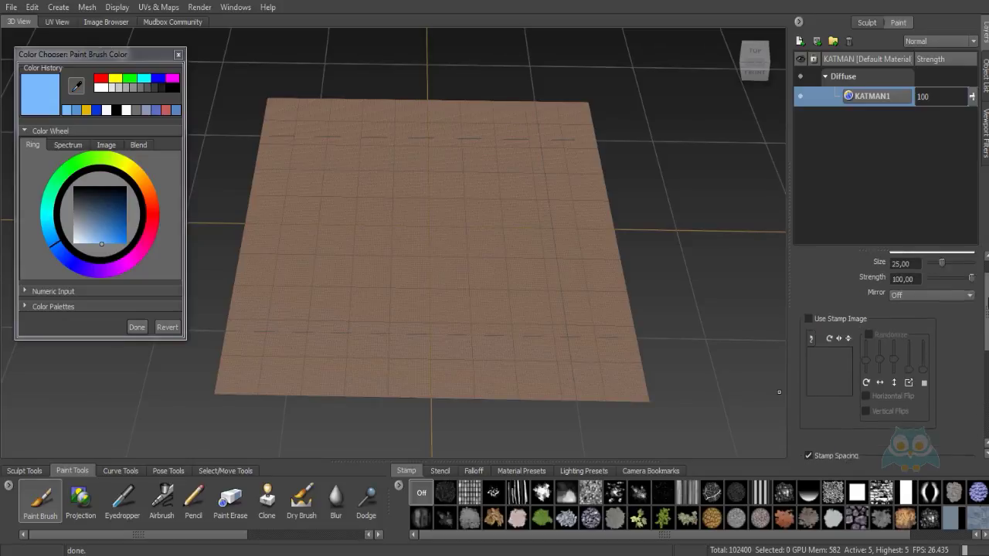
scroll(979, 310, up, 1)
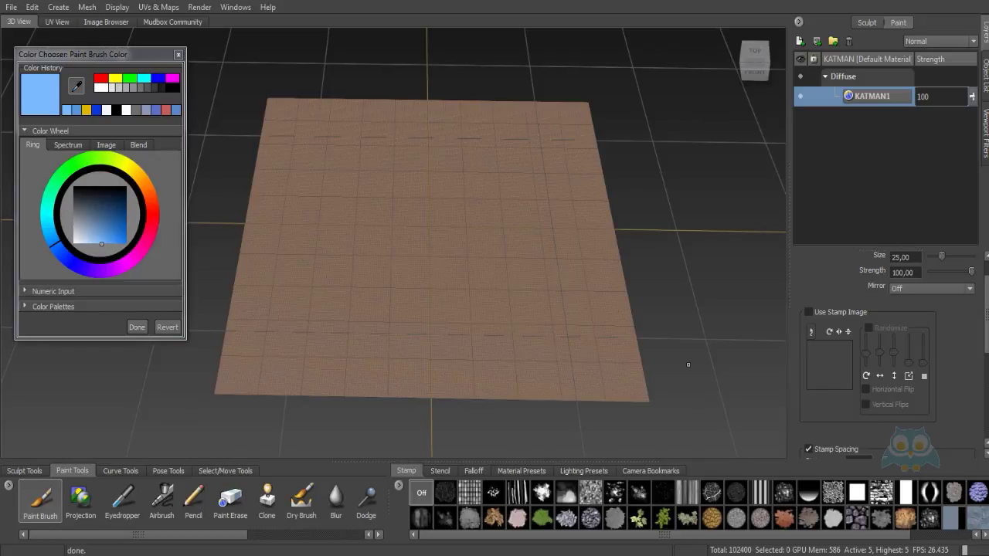
scroll(667, 368, down, 2)
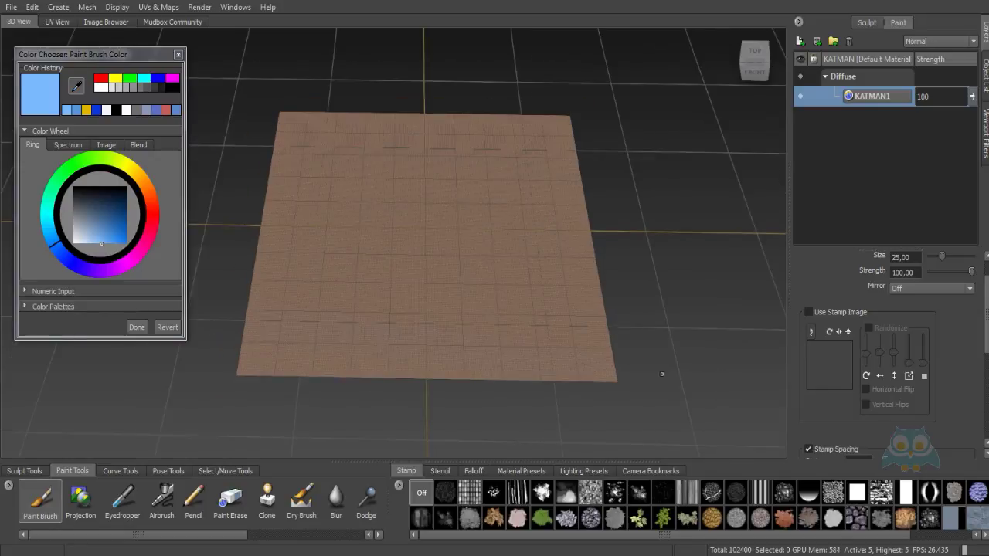
scroll(514, 418, up, 2)
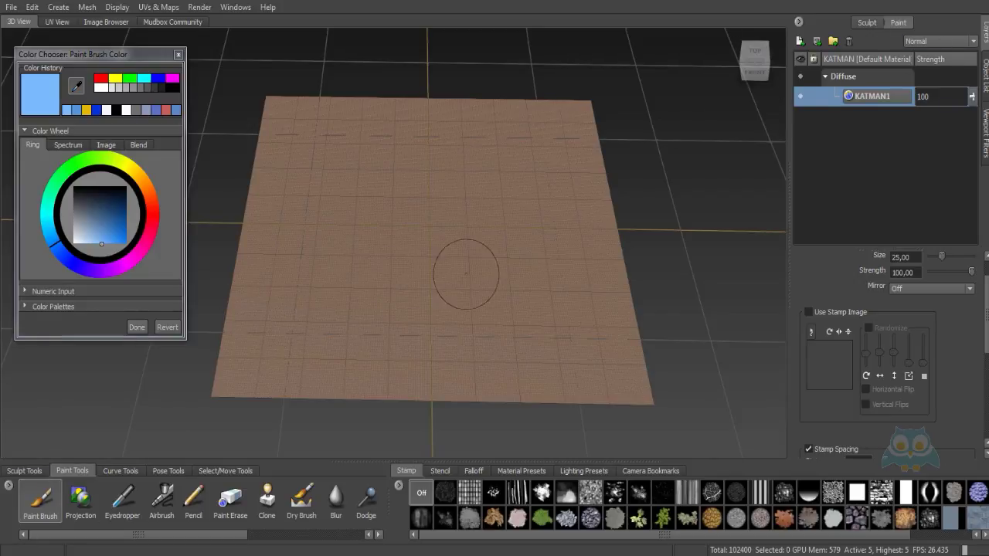
mouse_move(417, 176)
mouse_down()
mouse_move(432, 169)
mouse_move(451, 262)
mouse_up()
key(ctrl+z)
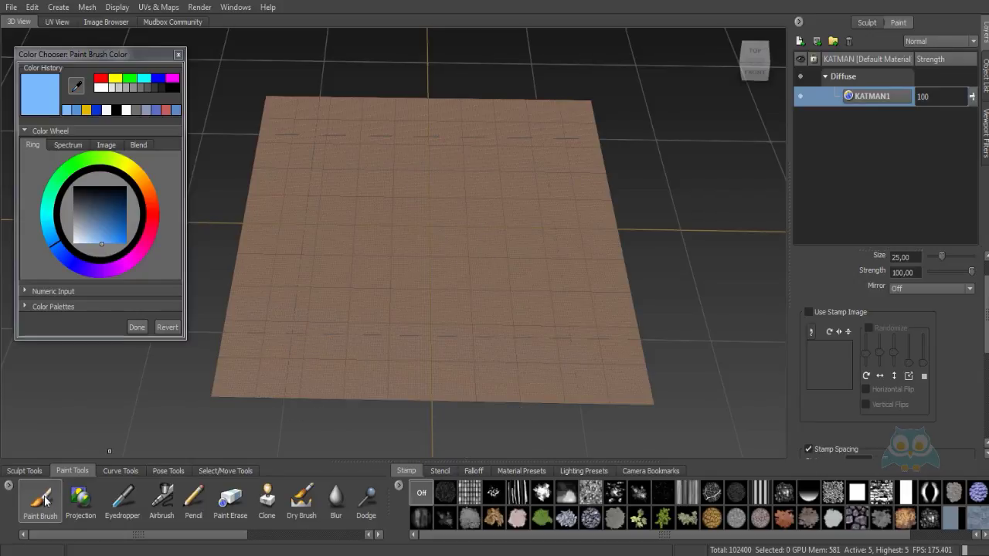
Change the Paint Brush colour to a strong red
drag(987, 328, 986, 309)
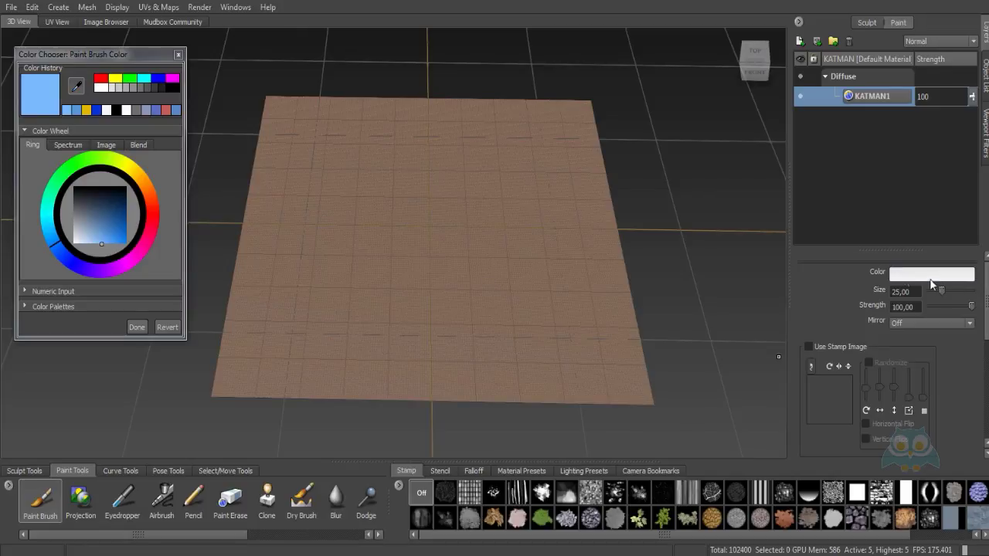
click(931, 278)
click(88, 235)
drag(97, 240, 146, 236)
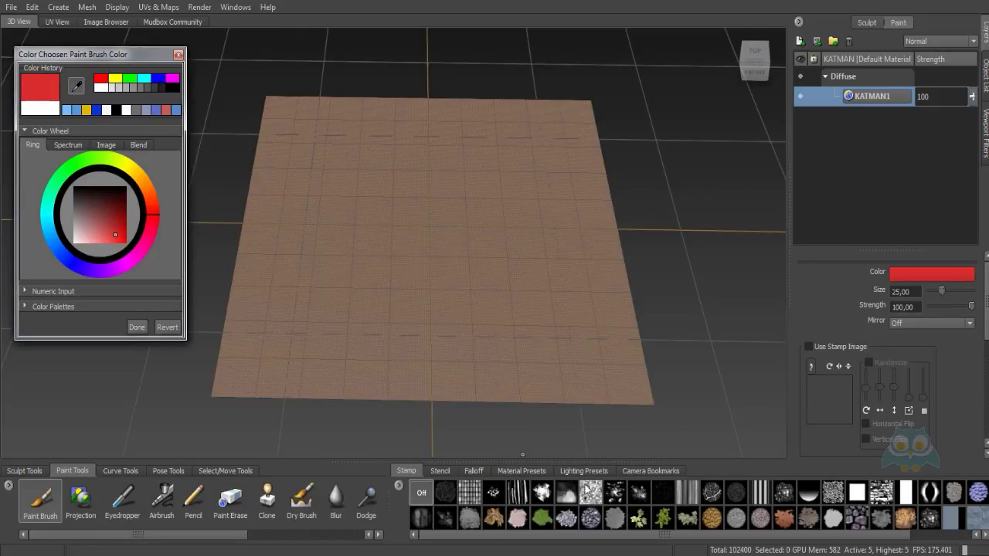
Choose the vertical-streak stamp for the brush, paint an S-shaped red stroke across the plane and undo it
click(518, 495)
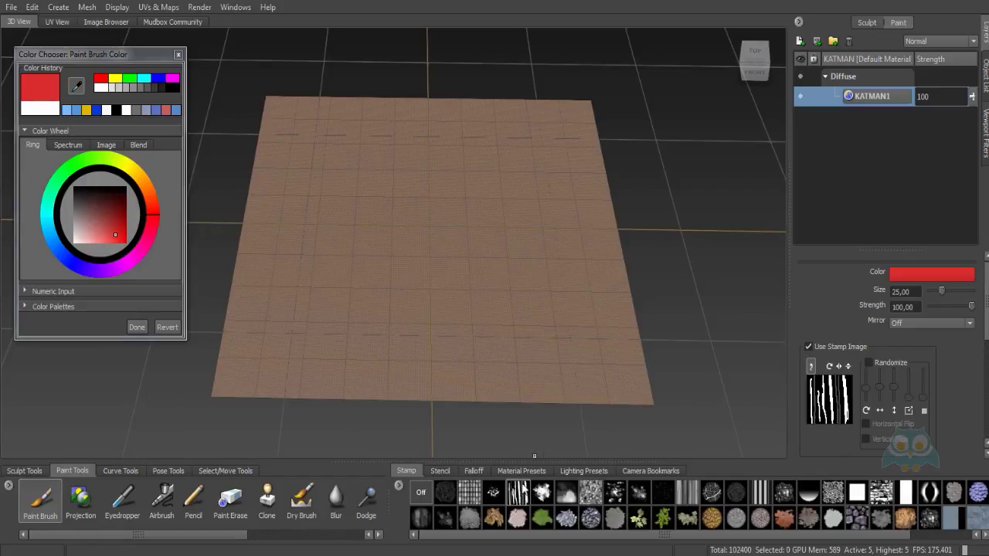
mouse_move(534, 128)
mouse_down()
mouse_move(526, 194)
mouse_move(552, 271)
mouse_move(494, 320)
mouse_move(440, 239)
mouse_move(363, 193)
mouse_move(382, 293)
mouse_up()
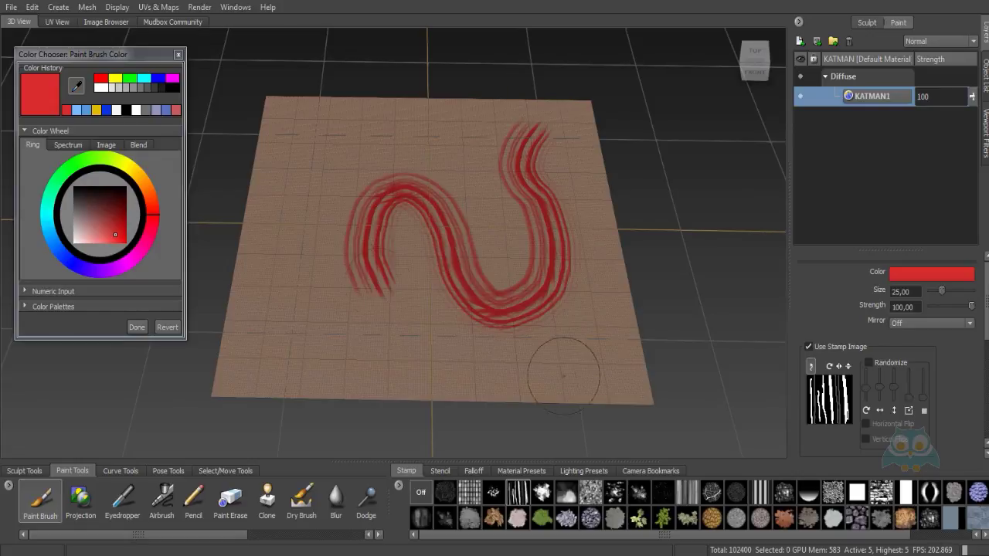
key(ctrl+z)
Switch Use Stamp Image off and on again, paint another streaked stroke and undo it
click(826, 347)
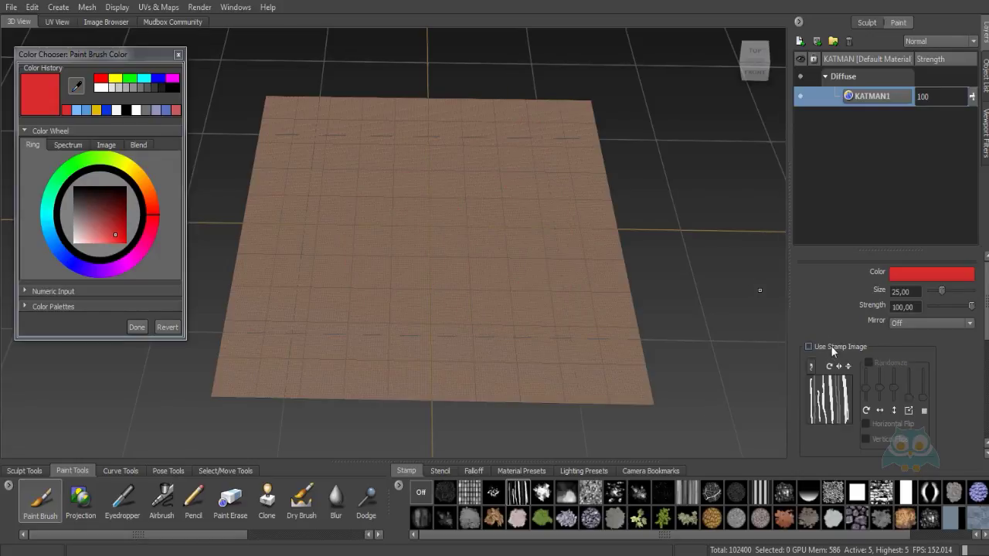
click(832, 347)
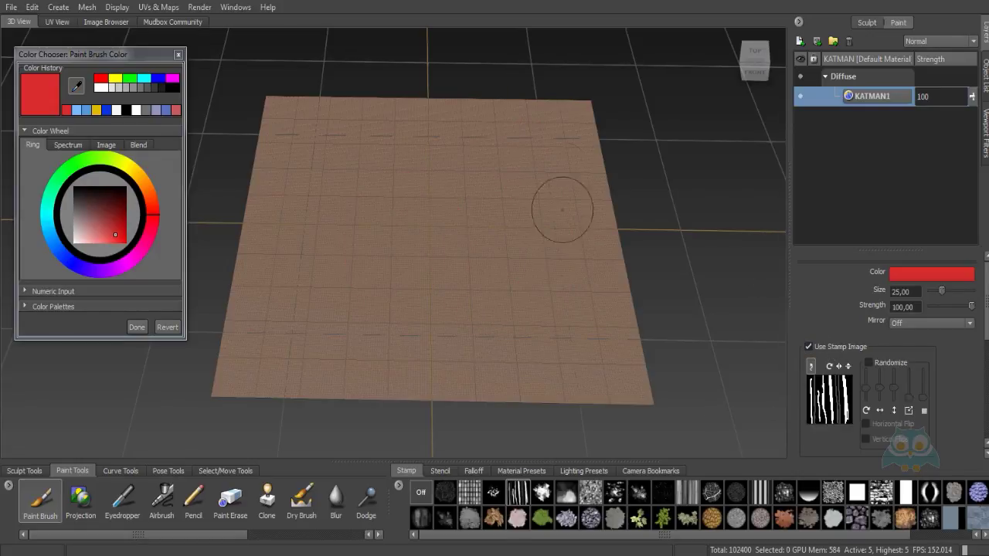
mouse_move(569, 115)
mouse_down()
mouse_move(553, 193)
mouse_move(589, 317)
mouse_move(456, 302)
mouse_move(447, 124)
mouse_move(352, 251)
mouse_move(333, 356)
mouse_move(354, 232)
mouse_move(429, 193)
mouse_move(363, 351)
mouse_move(494, 294)
mouse_move(432, 155)
mouse_move(456, 302)
mouse_up()
key(ctrl+z)
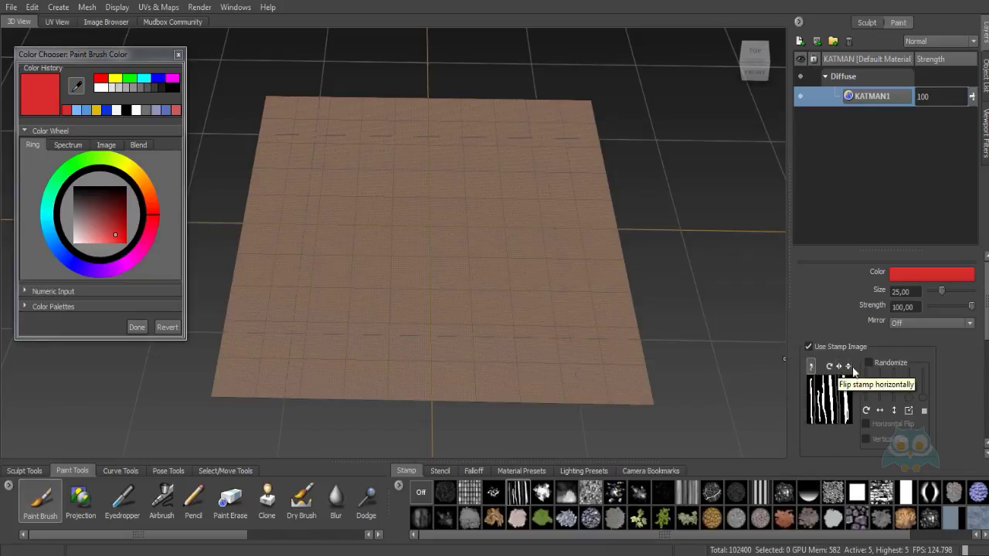
Turn off Orient to Stroke and paint several curved red test strokes on the plane, undoing each one
click(811, 367)
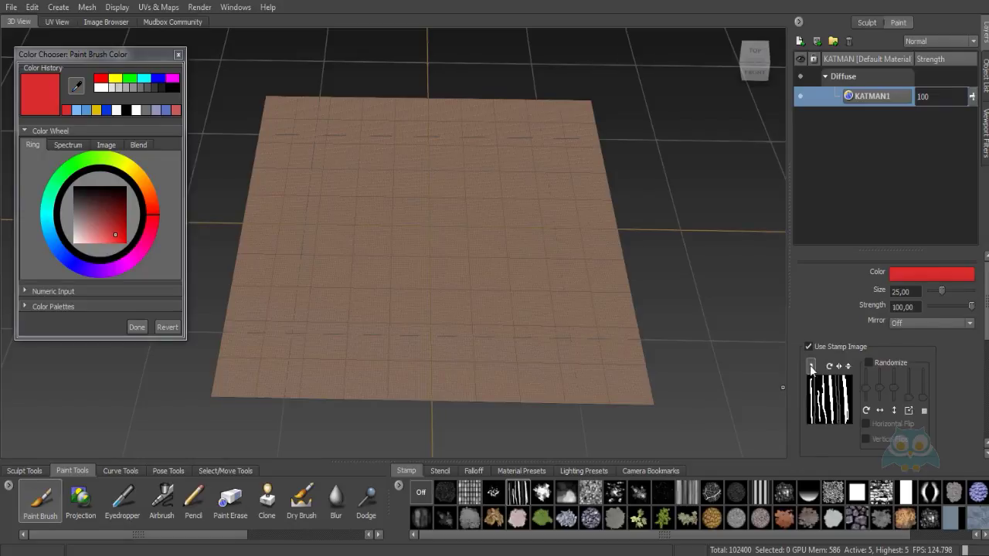
mouse_move(546, 126)
mouse_down()
mouse_move(565, 236)
mouse_move(541, 266)
mouse_move(510, 283)
mouse_move(313, 283)
mouse_up()
key(ctrl+z)
mouse_move(533, 108)
mouse_down()
mouse_move(572, 207)
mouse_move(521, 276)
mouse_up()
key(ctrl+z)
drag(567, 128, 485, 236)
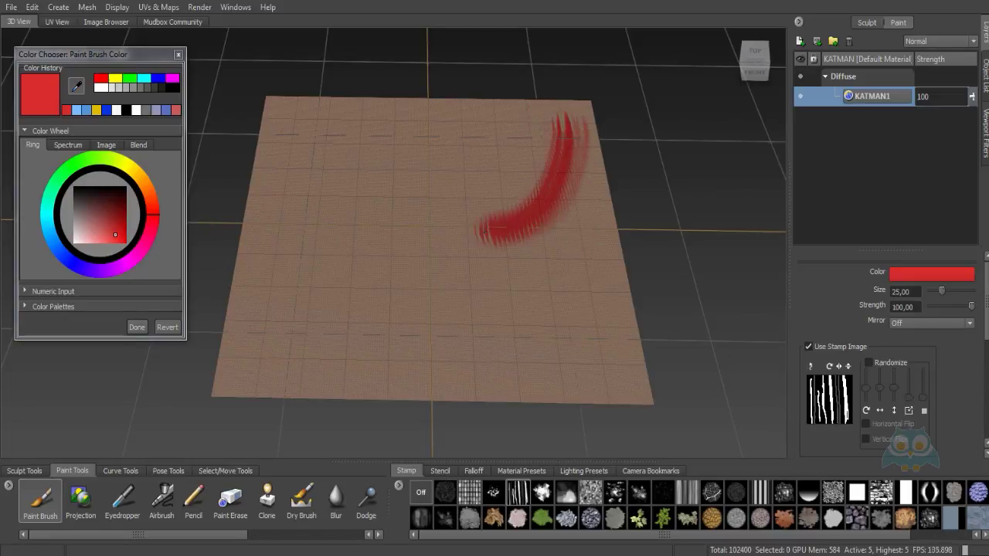
key(ctrl+z)
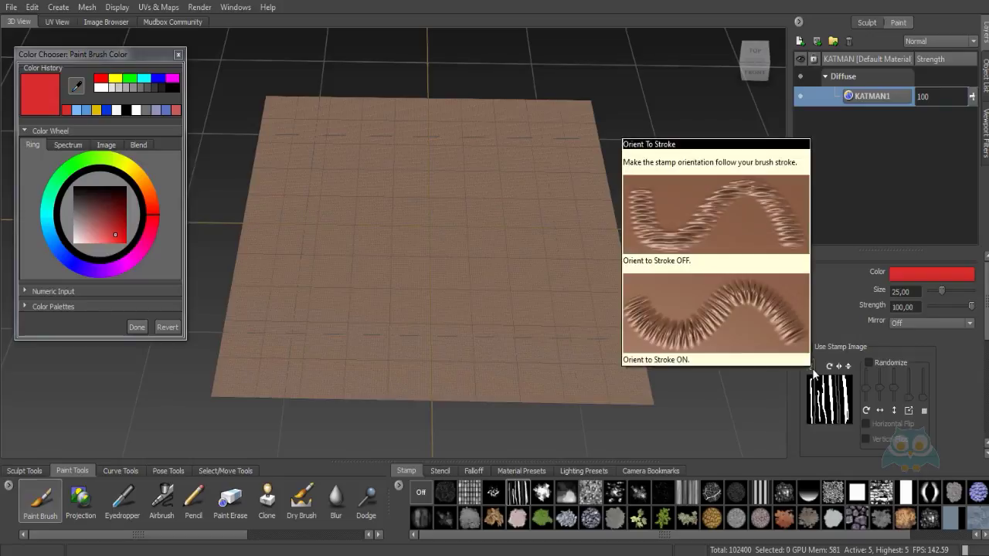
Turn Orient to Stroke back on, paint a long winding red stroke across the plane and undo it
click(810, 366)
mouse_move(575, 126)
mouse_down()
mouse_move(581, 168)
mouse_move(516, 265)
mouse_move(437, 203)
mouse_move(325, 281)
mouse_move(541, 359)
mouse_up()
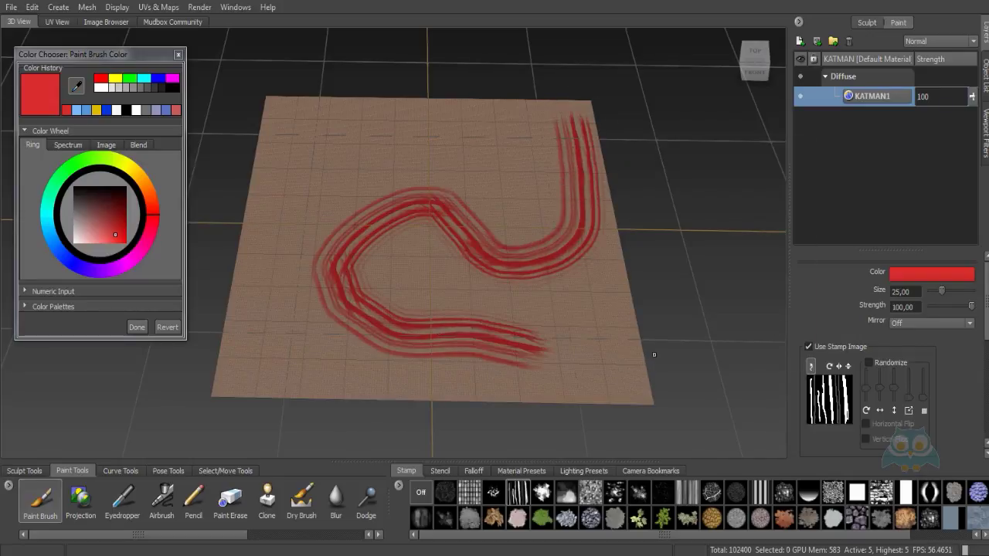
key(ctrl+z)
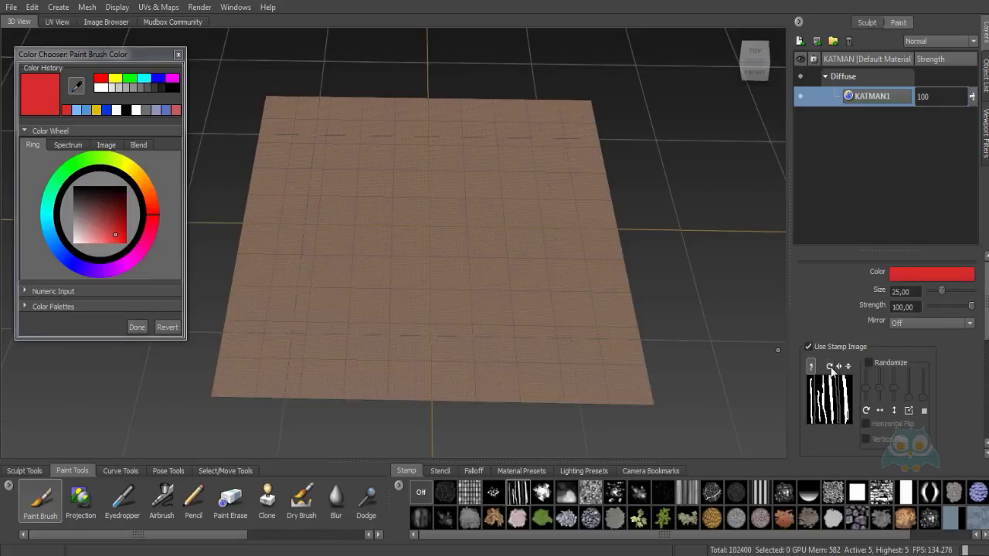
Rotate the stamp image through a full turn in four steps, and try its horizontal and vertical flips
click(830, 367)
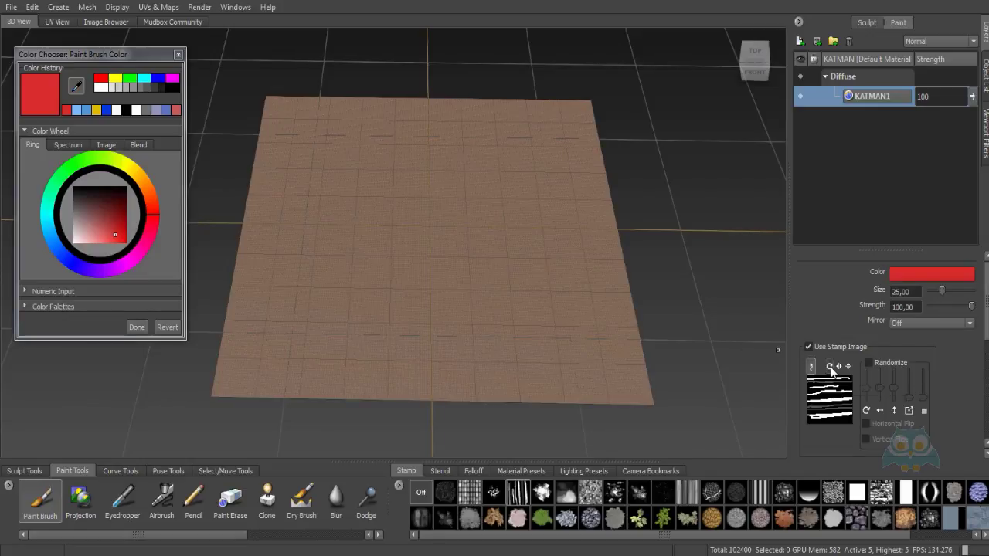
click(830, 368)
click(830, 368)
click(830, 368)
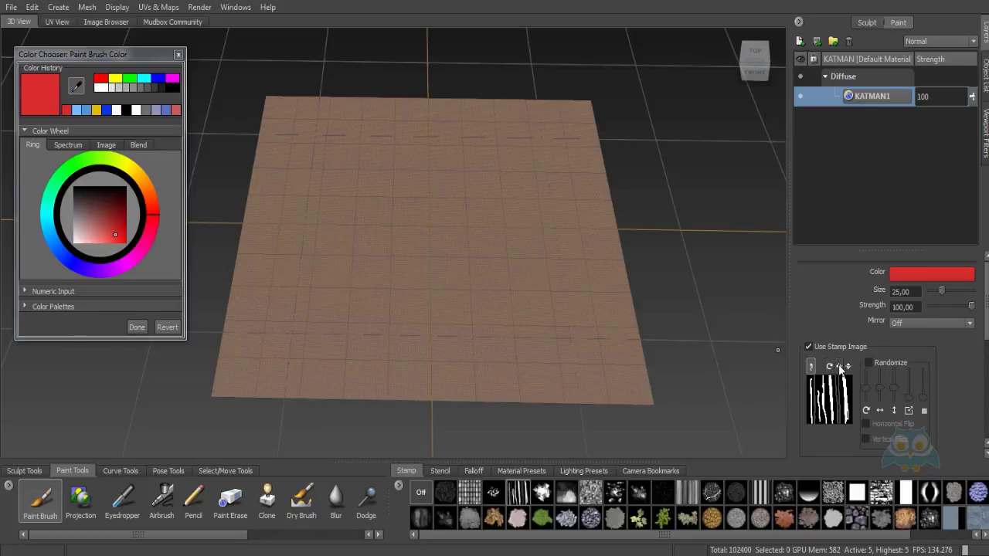
click(840, 367)
click(840, 367)
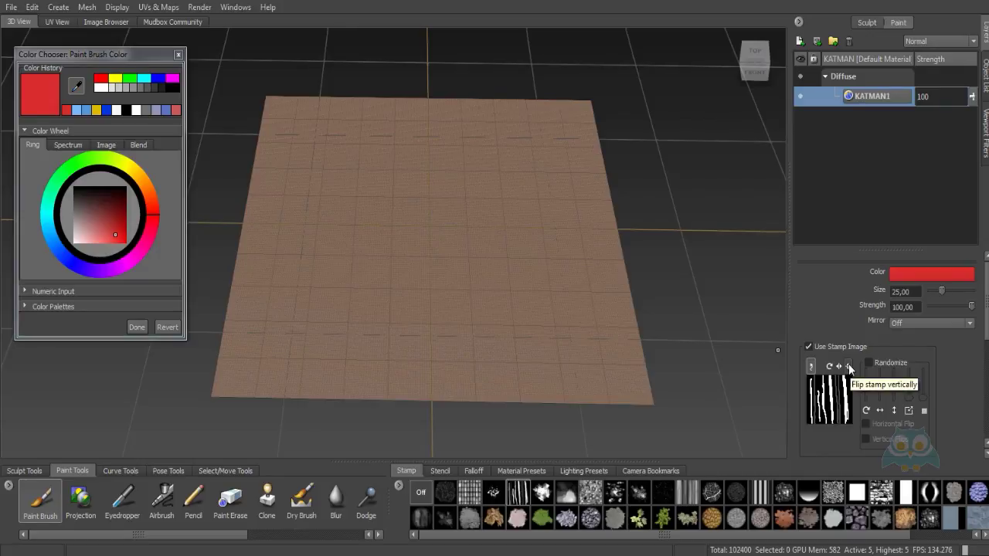
click(849, 367)
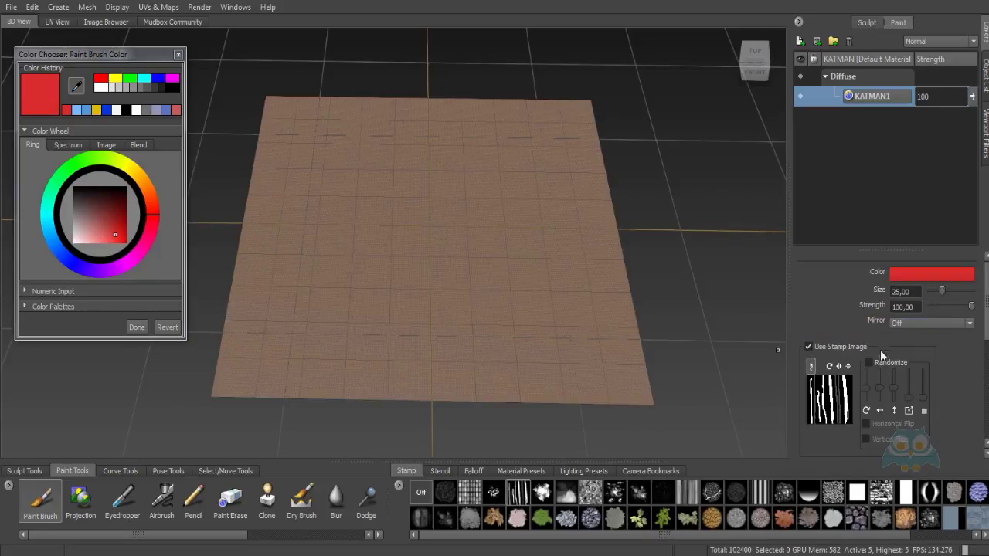
Turn on Randomize for the stamp and paint two red test strokes along the plane's right side, undoing each
click(869, 362)
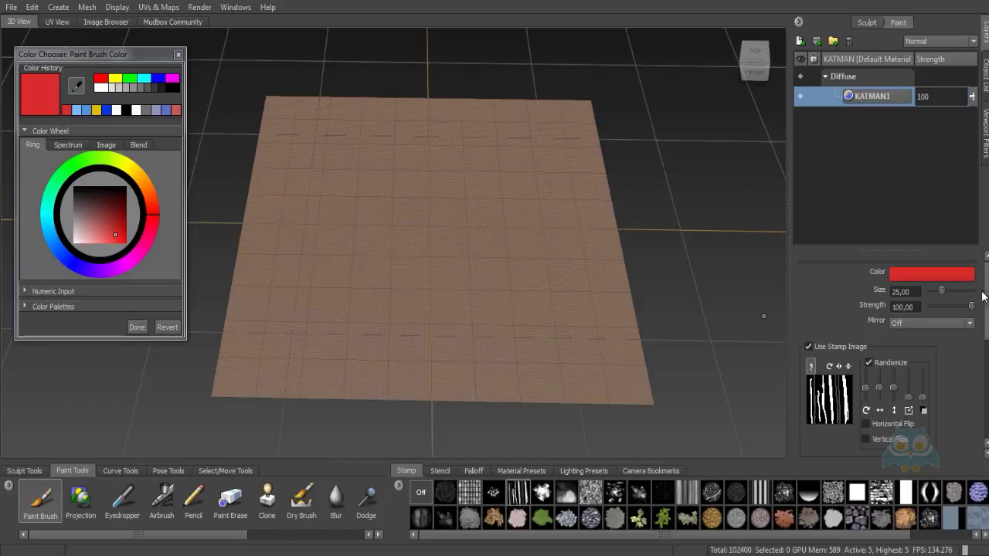
drag(987, 298, 987, 319)
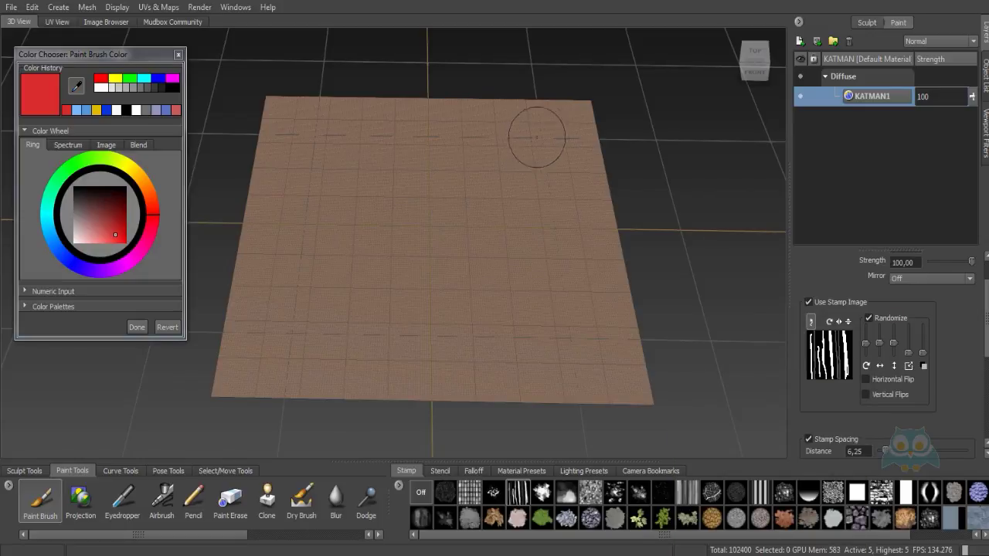
mouse_move(546, 124)
mouse_down()
mouse_move(557, 127)
mouse_move(564, 181)
mouse_move(548, 221)
mouse_move(568, 228)
mouse_move(587, 266)
mouse_move(560, 294)
mouse_move(532, 289)
mouse_move(547, 308)
mouse_move(551, 298)
mouse_up()
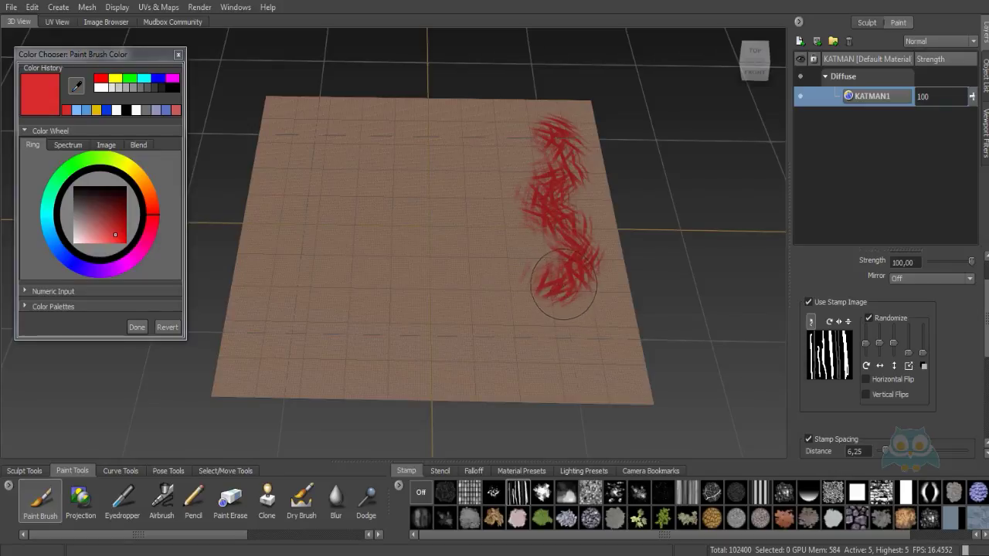
key(ctrl+z)
mouse_move(561, 109)
mouse_down()
mouse_move(574, 177)
mouse_move(547, 259)
mouse_up()
key(ctrl+z)
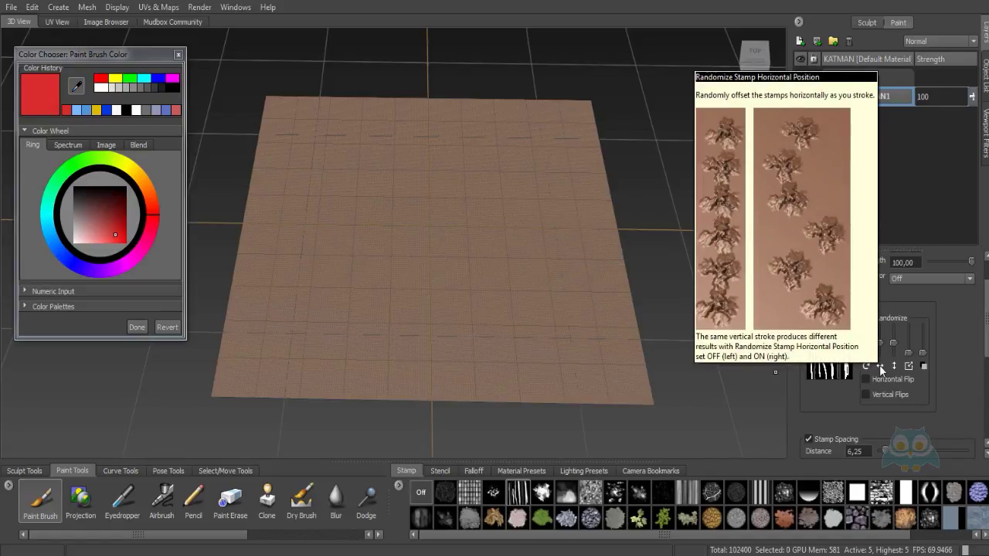
Increase the Stamp Spacing distance so the stamps separate, and paint a randomized red stroke down the right half of the plane
drag(986, 324, 987, 305)
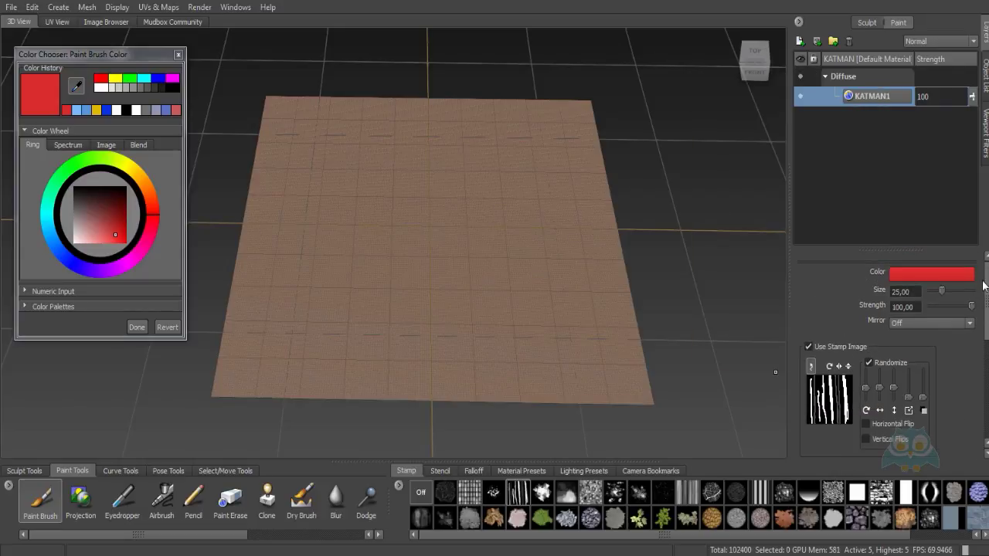
scroll(988, 382, down, 7)
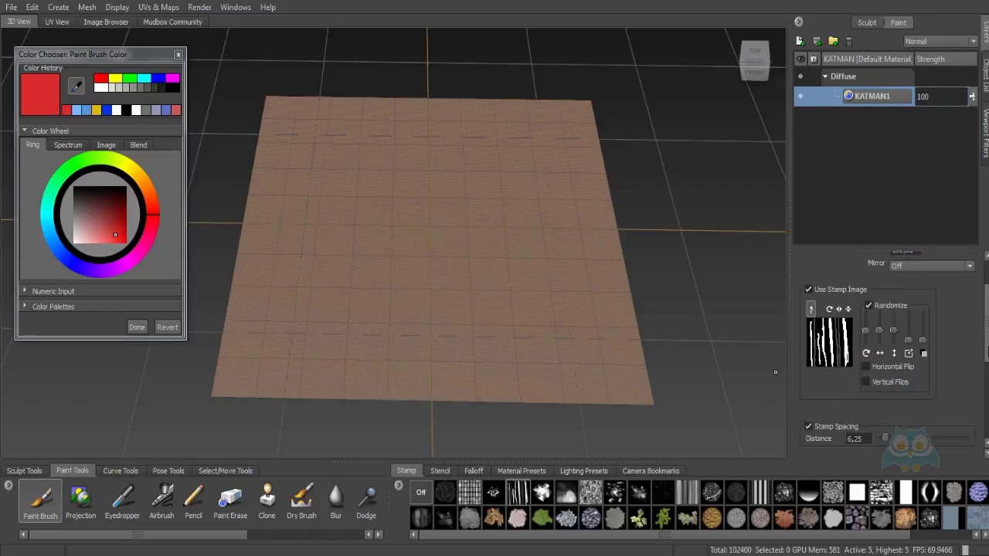
drag(888, 335, 940, 333)
scroll(892, 391, up, 6)
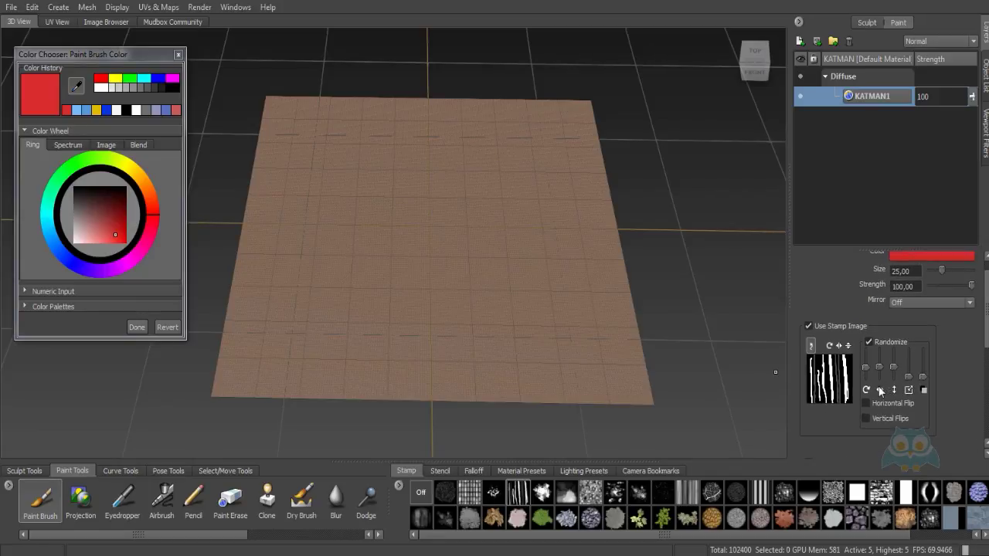
mouse_move(880, 392)
mouse_move(501, 145)
mouse_down()
mouse_move(525, 231)
mouse_move(527, 330)
mouse_up()
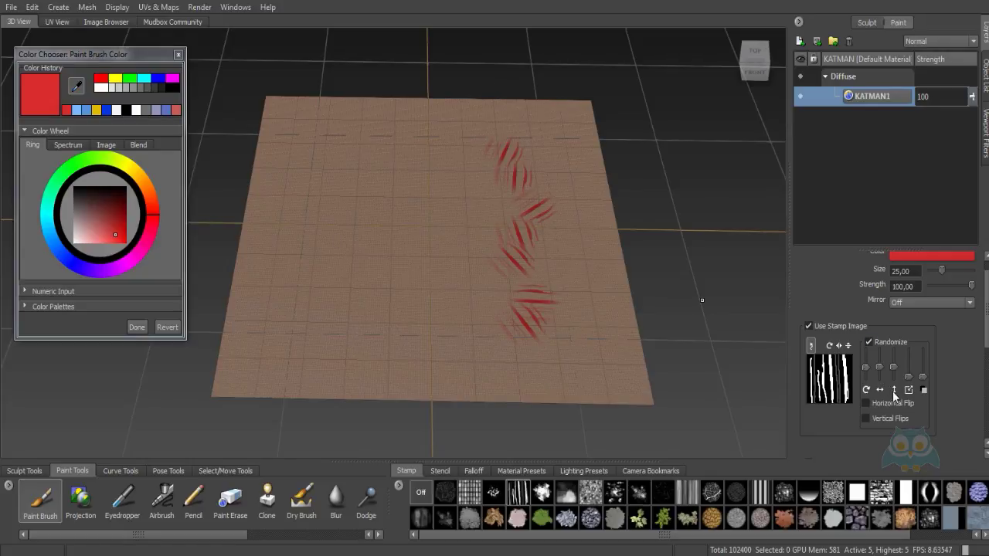
Paint a short downward test stroke left of the existing red stamps and undo it
click(394, 162)
drag(406, 189, 386, 256)
key(ctrl+z)
Raise the stamp's vertical position randomization to maximum, undo a first test stroke, and paint another down the middle of the plane
drag(893, 370, 895, 403)
drag(397, 170, 420, 301)
key(ctrl+z)
drag(402, 128, 406, 238)
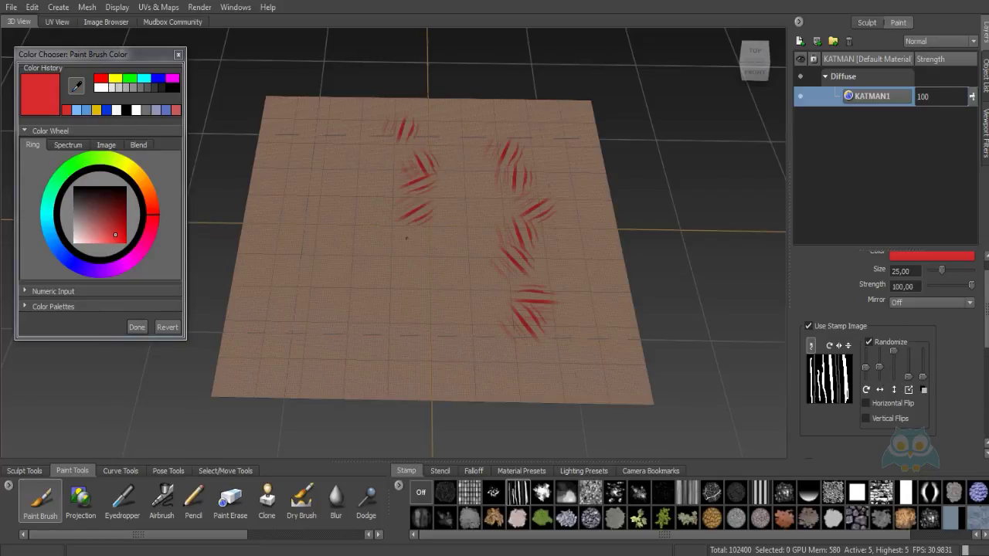
Undo the last red stroke, bring the vertical position randomization down to about the middle, and raise the scale randomization
key(ctrl+z)
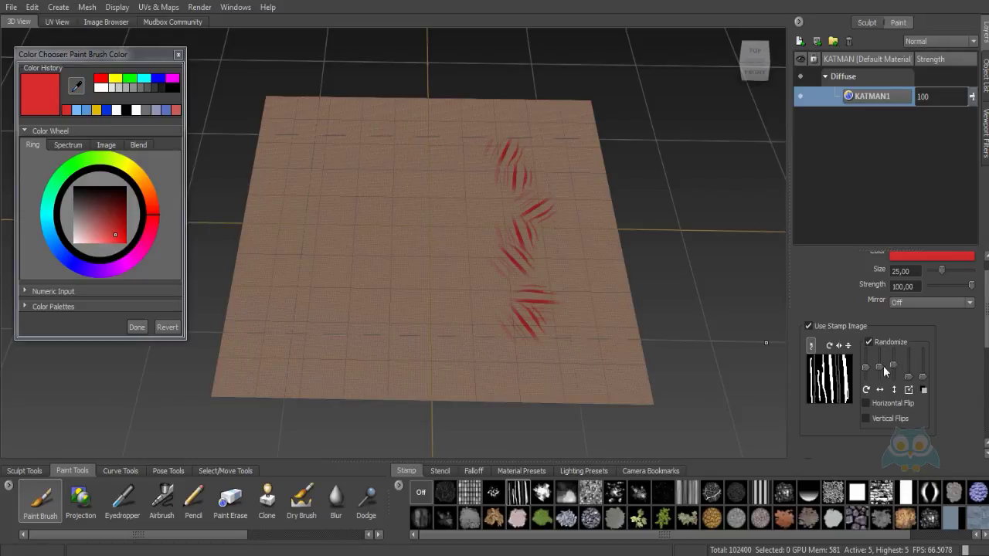
drag(885, 371, 879, 368)
drag(882, 367, 881, 364)
drag(909, 376, 909, 370)
Cover the plane with randomized red test strokes and undo all red strokes on it
mouse_move(397, 136)
mouse_down()
mouse_move(386, 158)
mouse_move(421, 193)
mouse_move(325, 348)
mouse_move(394, 351)
mouse_move(324, 386)
mouse_move(307, 143)
mouse_move(356, 208)
mouse_move(409, 163)
mouse_move(479, 297)
mouse_move(583, 207)
mouse_move(560, 159)
mouse_move(464, 116)
mouse_move(475, 205)
mouse_move(598, 366)
mouse_move(541, 367)
mouse_up()
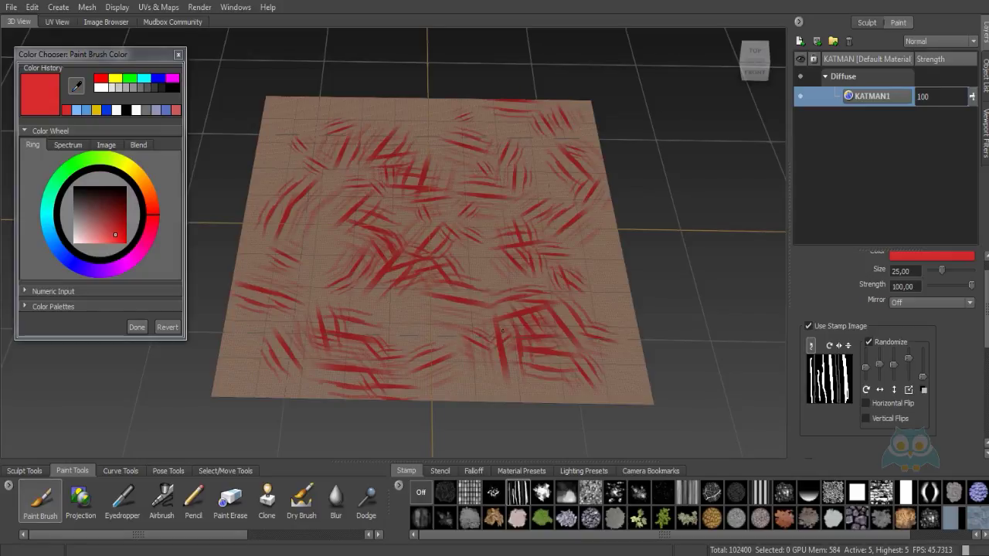
key(ctrl+z)
key(ctrl+z)
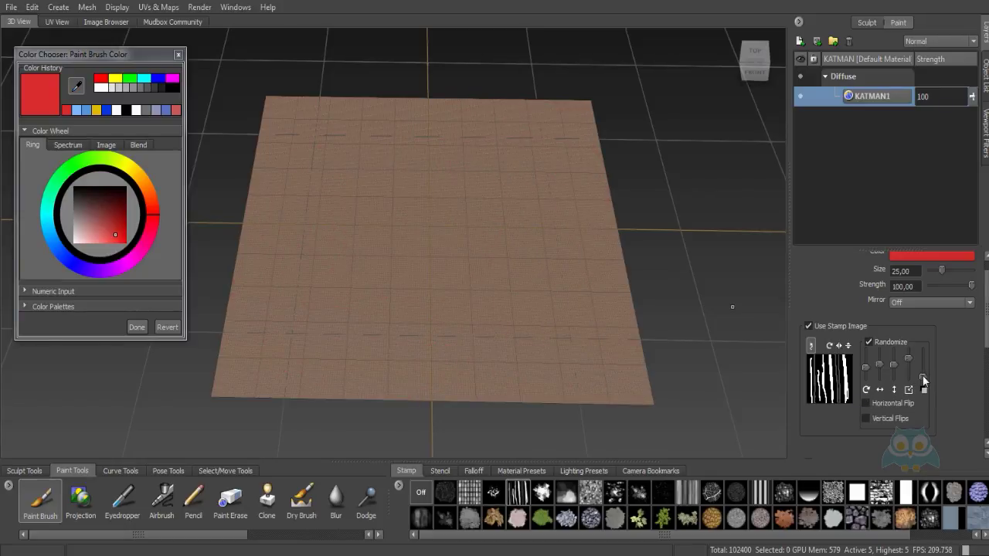
Raise the stamp's strength randomization to about the middle, paint several red test strokes on the plane, and undo them
drag(923, 352, 911, 362)
mouse_move(548, 130)
mouse_down()
mouse_move(545, 240)
mouse_move(479, 313)
mouse_move(384, 215)
mouse_move(425, 127)
mouse_move(298, 151)
mouse_move(309, 289)
mouse_move(599, 370)
mouse_move(646, 333)
mouse_up()
click(554, 164)
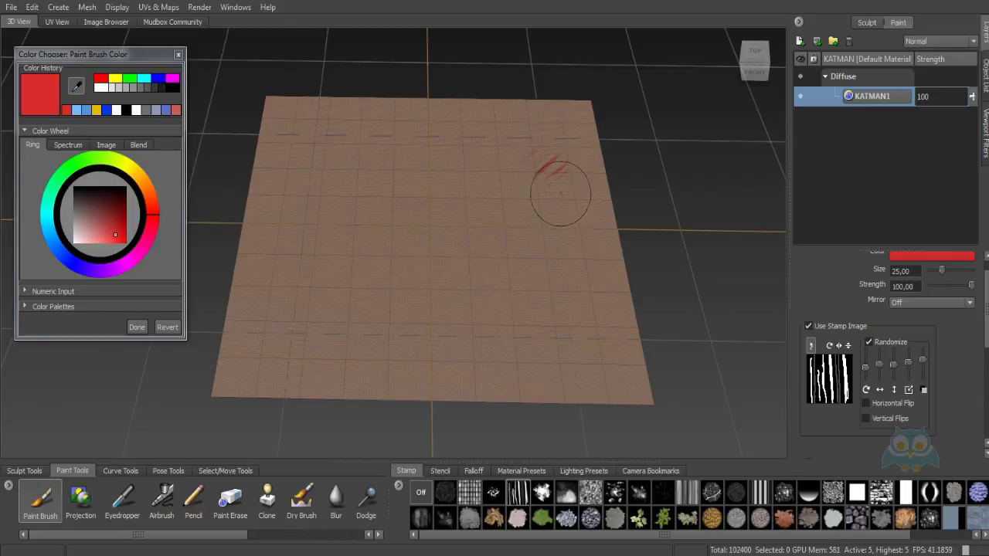
click(564, 240)
drag(541, 292, 365, 263)
key(ctrl+z)
key(ctrl+z)
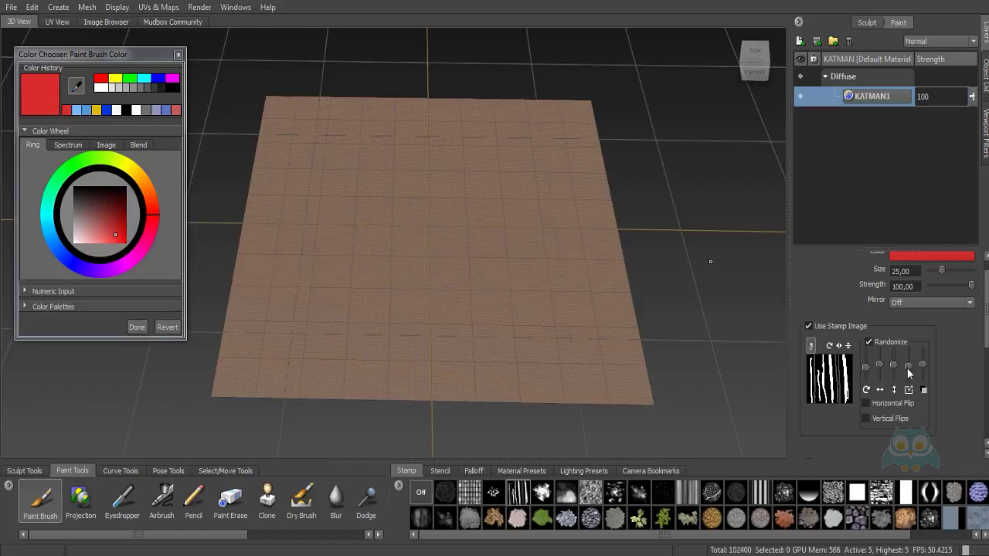
Flood the whole KATMAN1 paint layer with the red brush colour and remove the fill again
drag(986, 326, 985, 418)
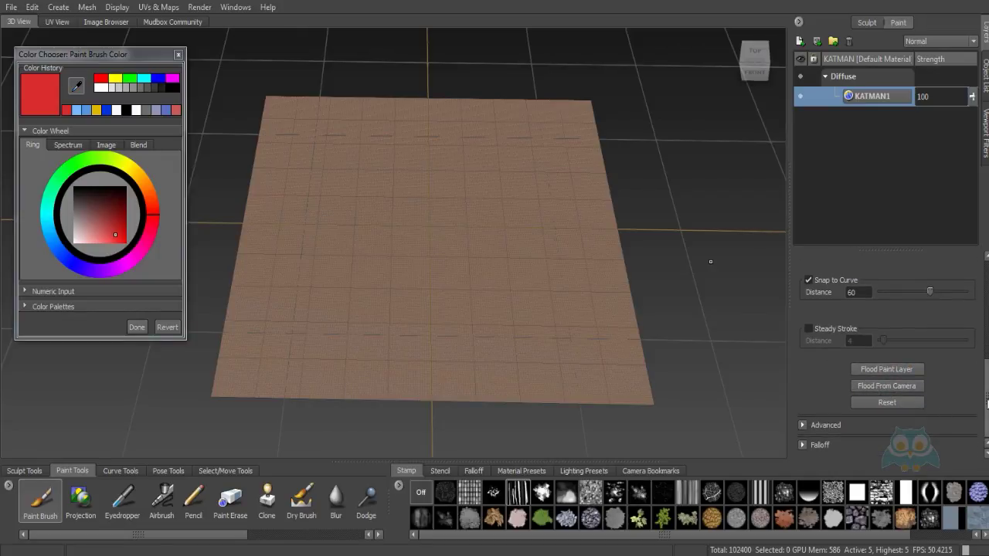
drag(988, 404, 987, 400)
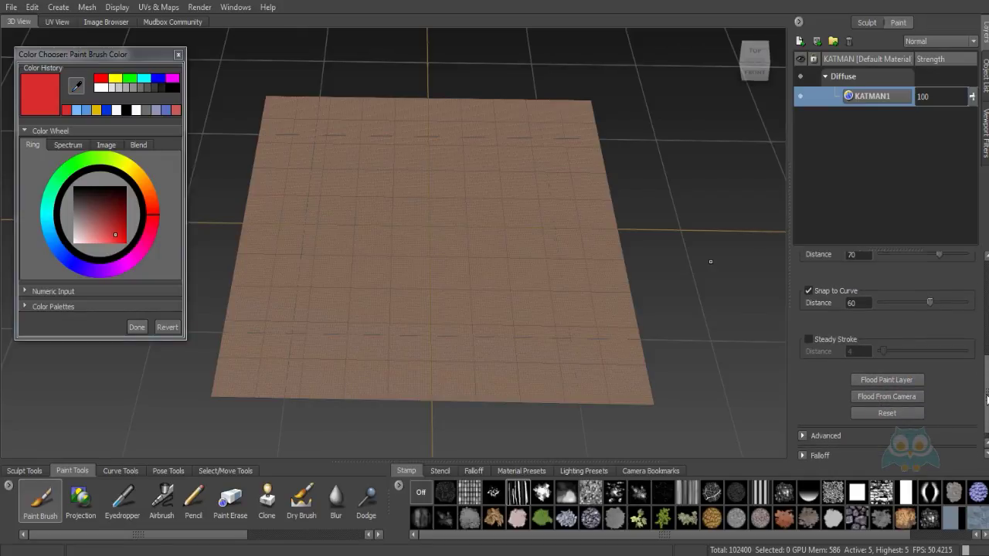
click(889, 380)
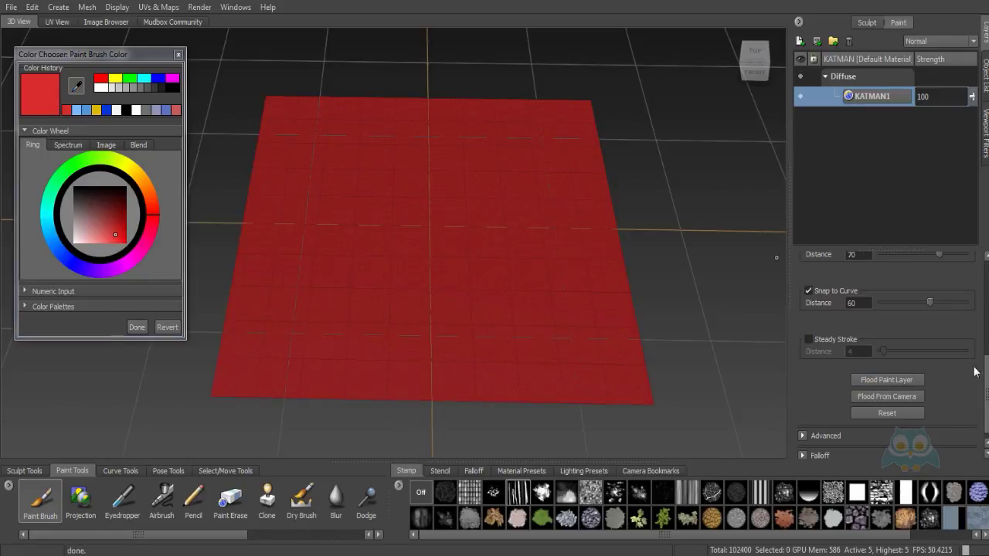
scroll(835, 280, up, 5)
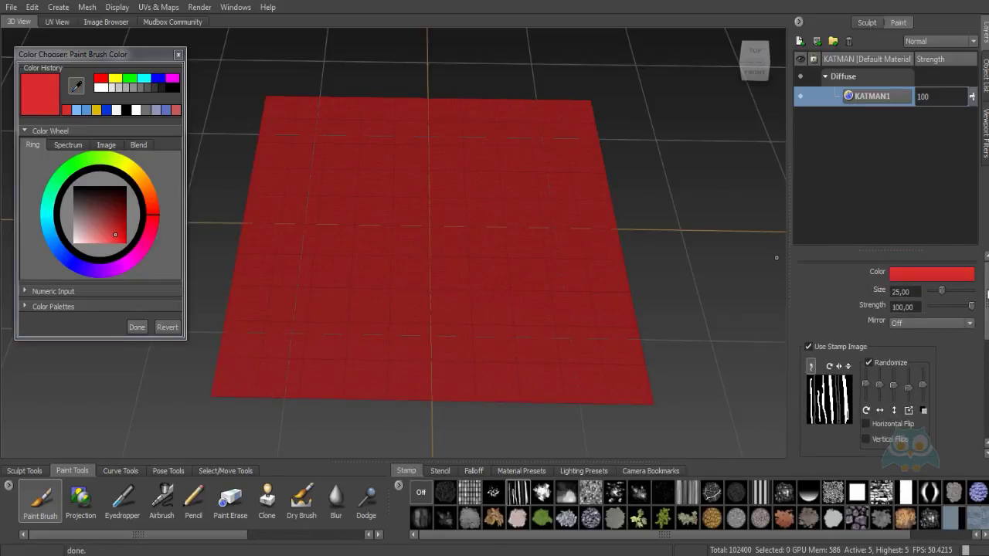
scroll(987, 294, down, 5)
click(887, 390)
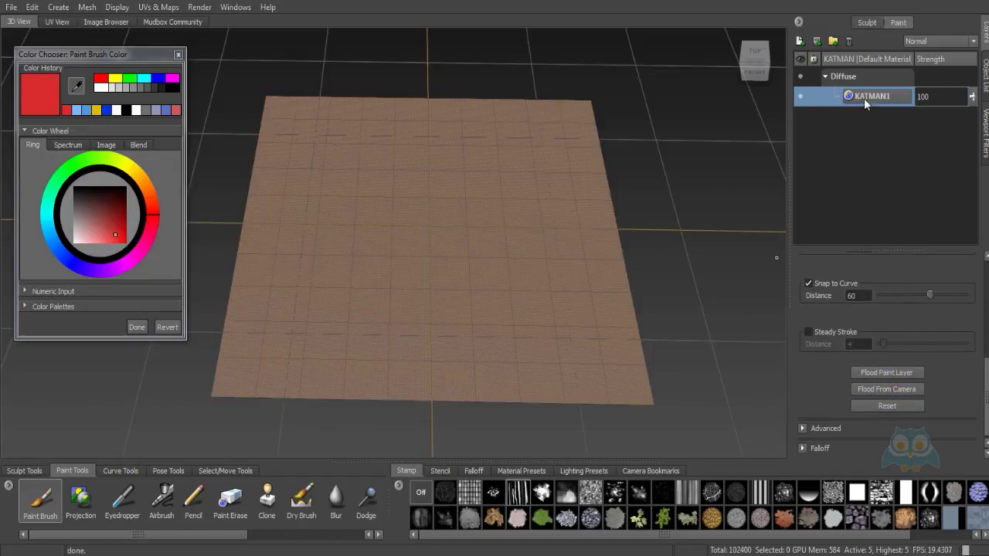
Hide the plane's wireframe and the viewport grid
alt+middle_drag(562, 247, 575, 229)
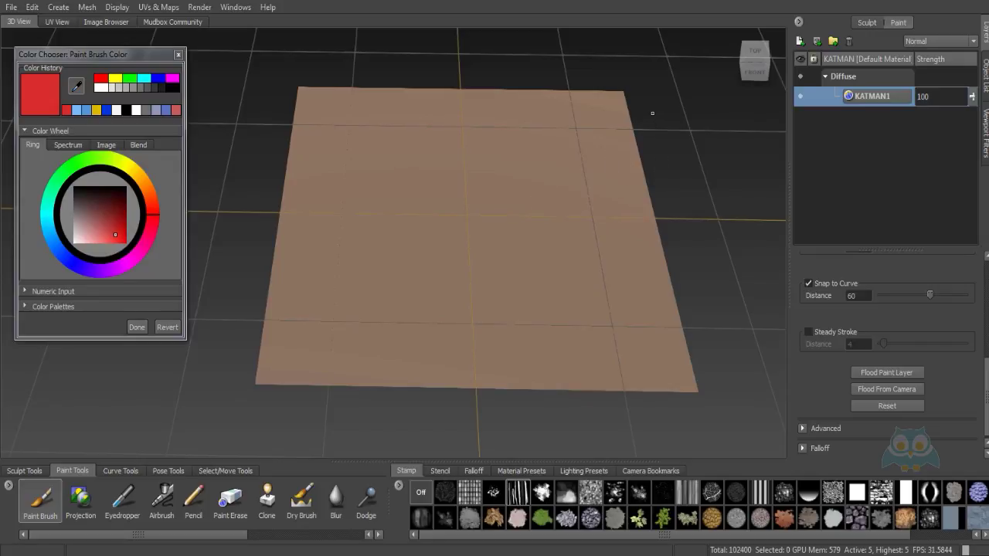
right_drag(661, 111, 655, 79)
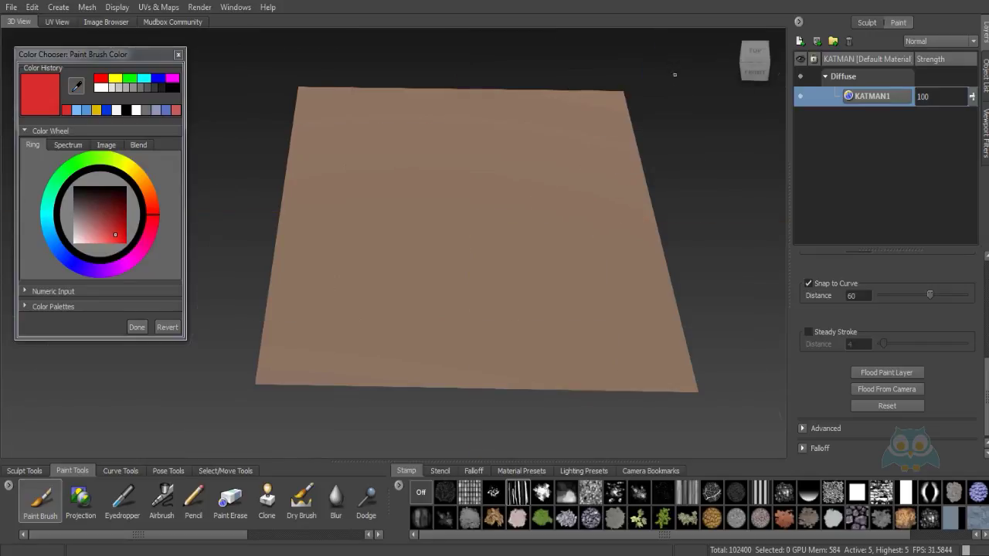
alt+drag(530, 173, 532, 167)
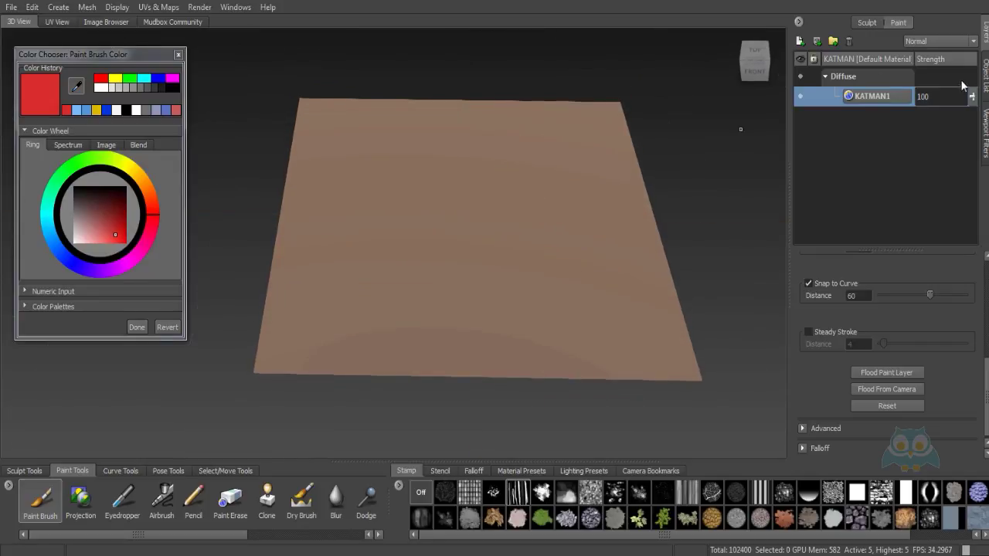
Select the Stencil under the Perspective camera in the scene's object list and show its image settings
click(986, 81)
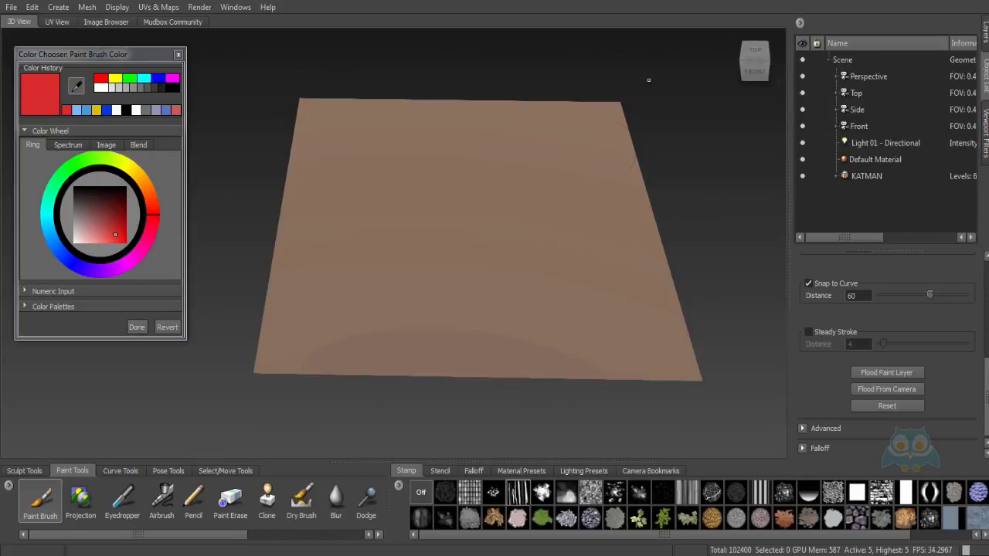
alt+drag(618, 179, 611, 158)
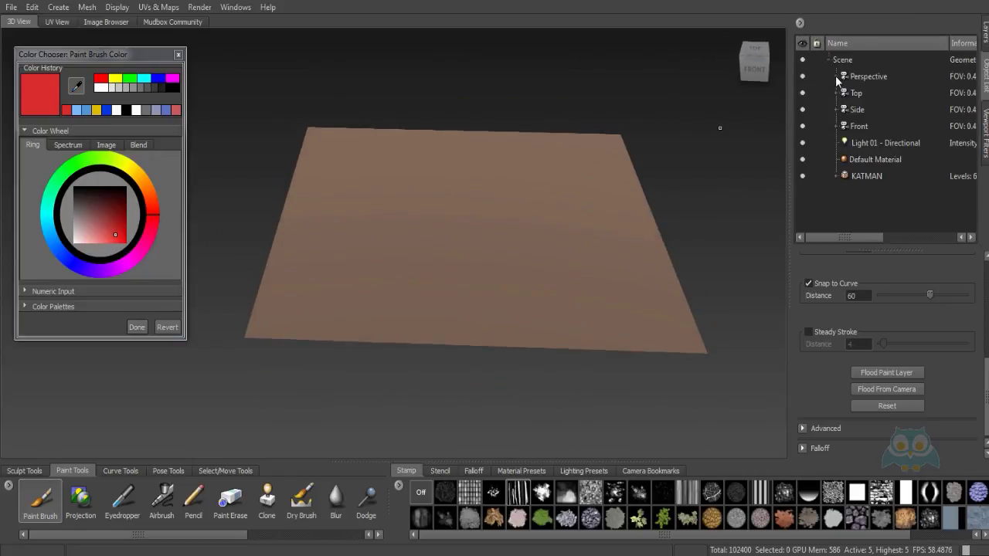
click(838, 77)
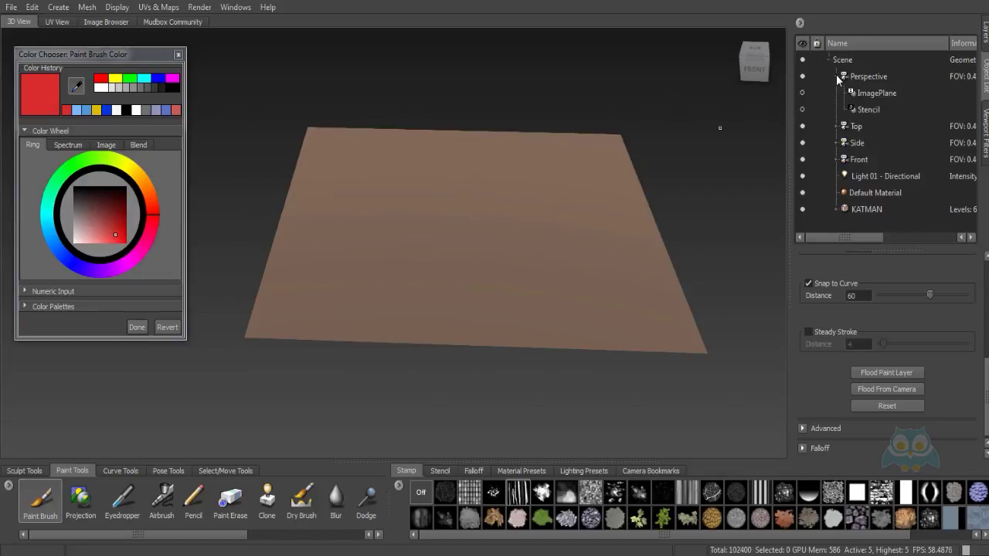
click(873, 108)
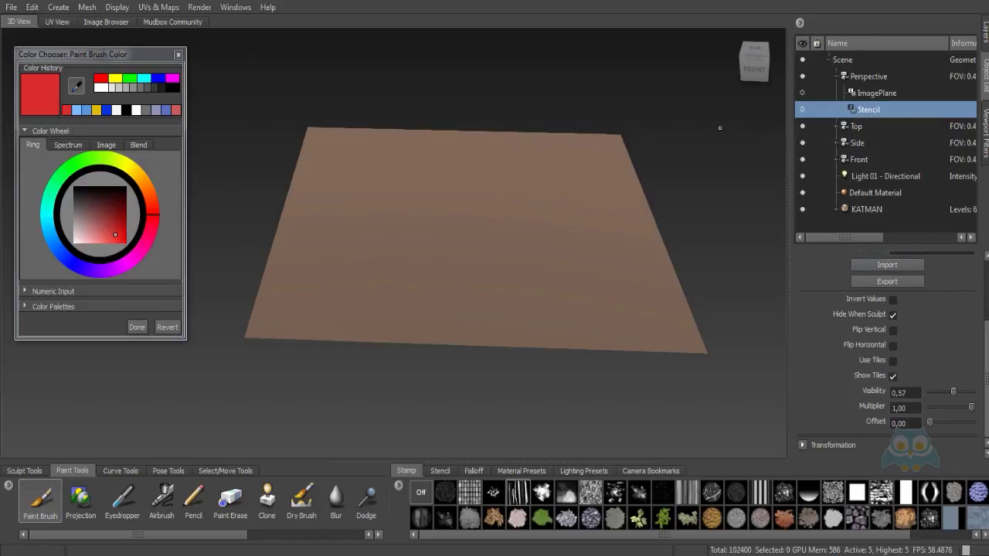
scroll(978, 325, up, 5)
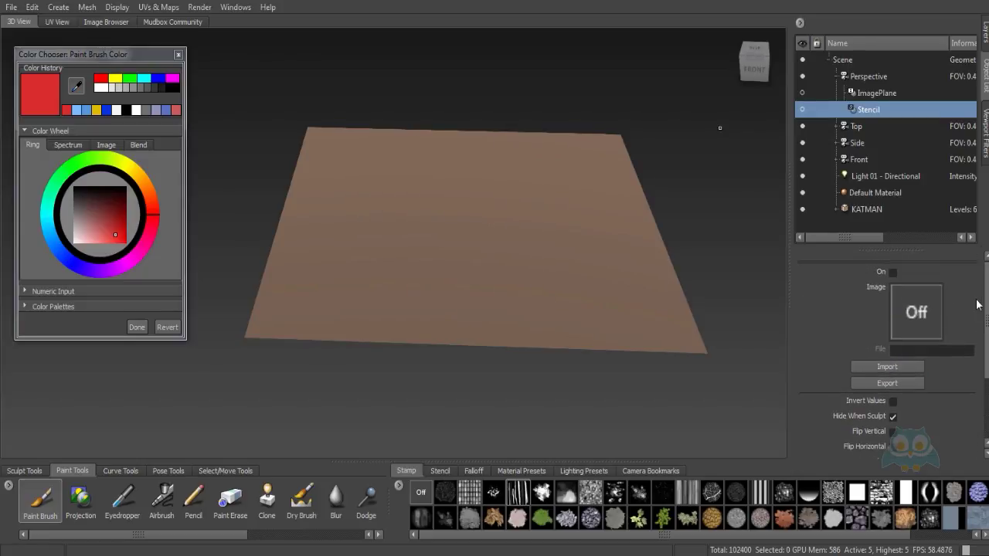
Keep the preset stencils off and import depositphotos_1634740-Fabric-texture as the Perspective camera's stencil image
click(440, 472)
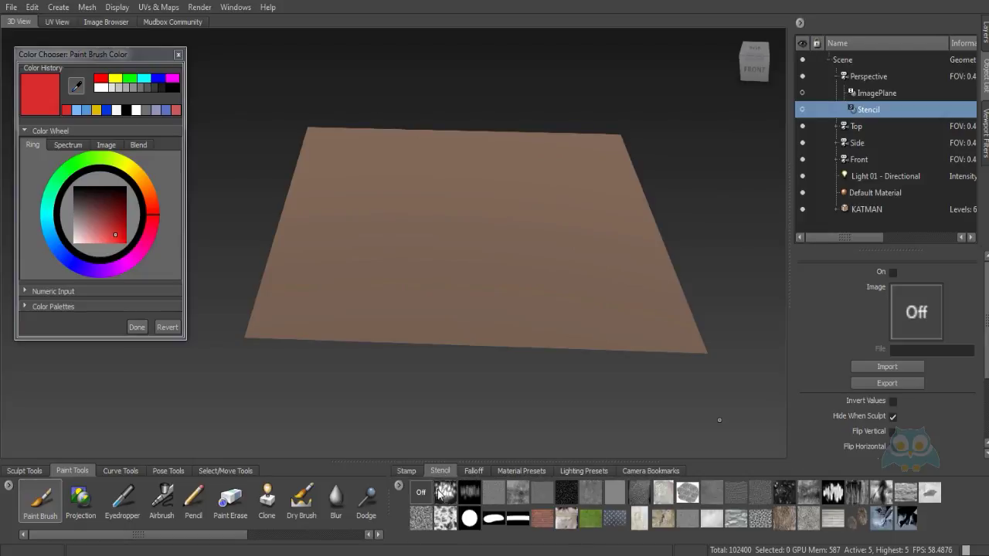
click(420, 493)
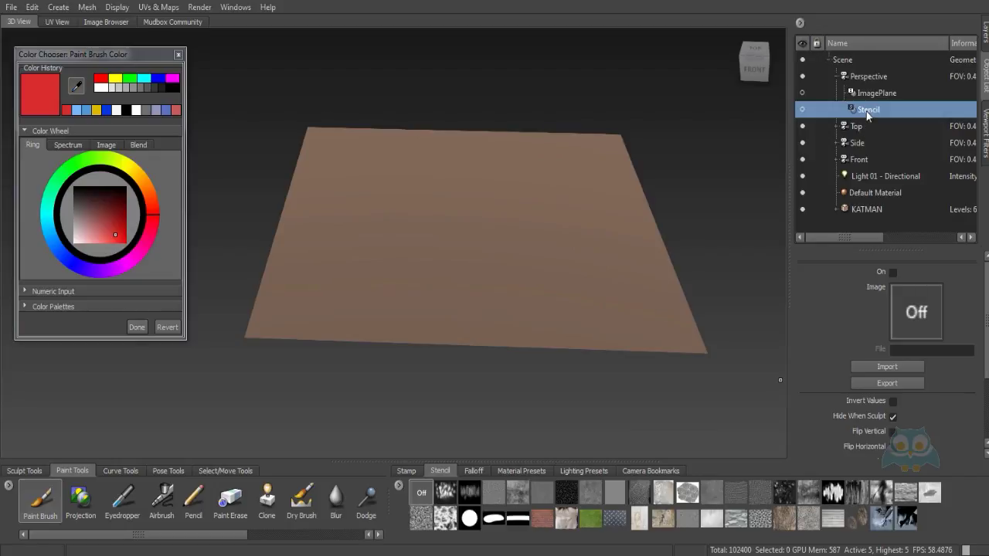
click(898, 368)
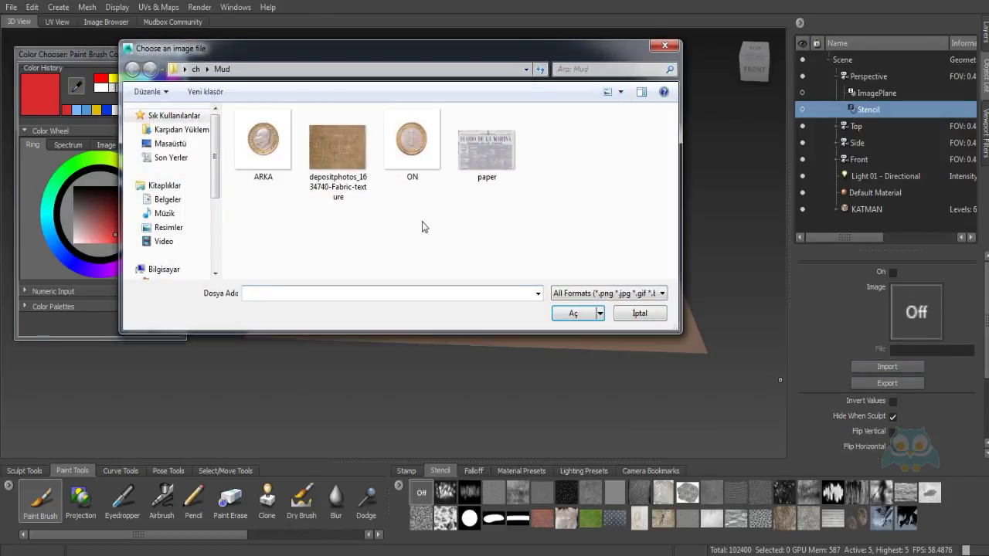
click(334, 149)
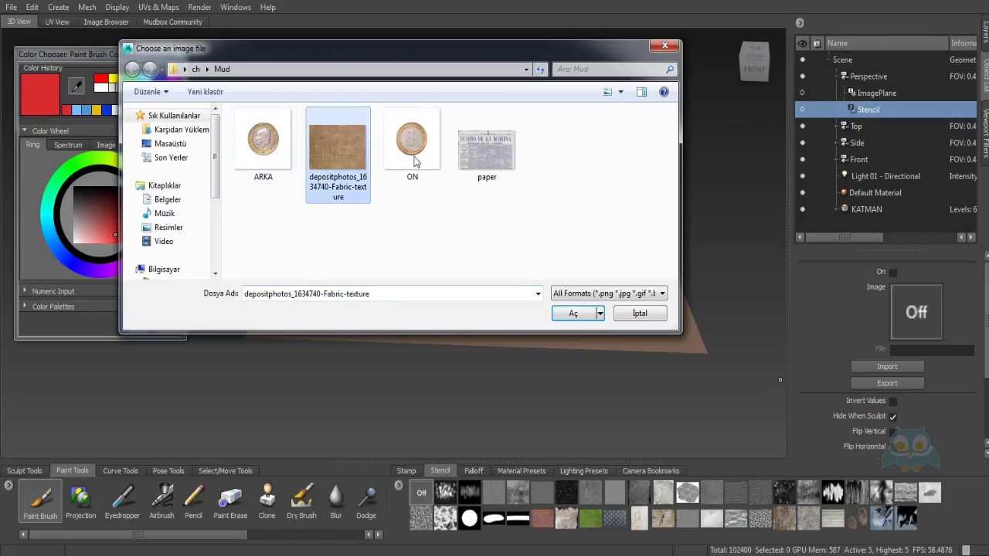
click(479, 158)
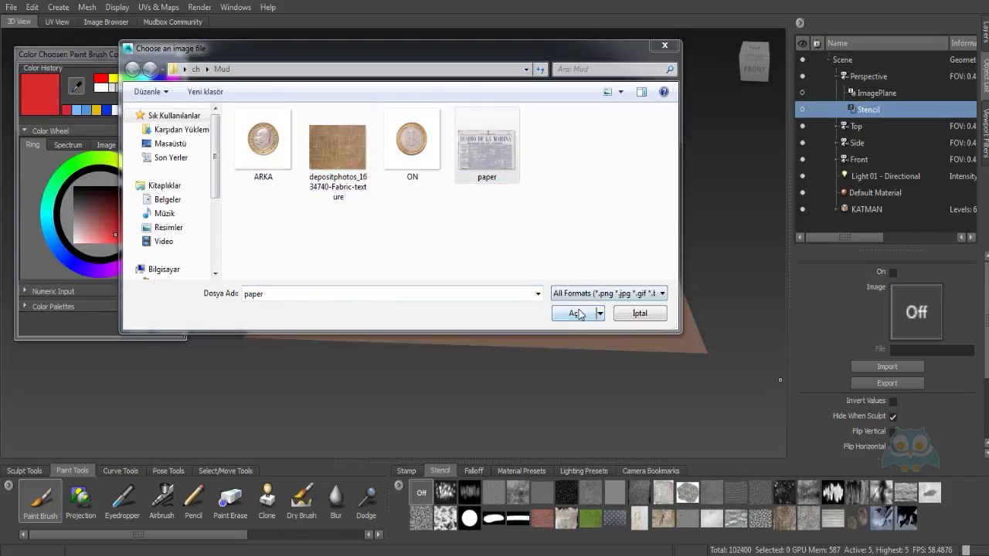
click(337, 151)
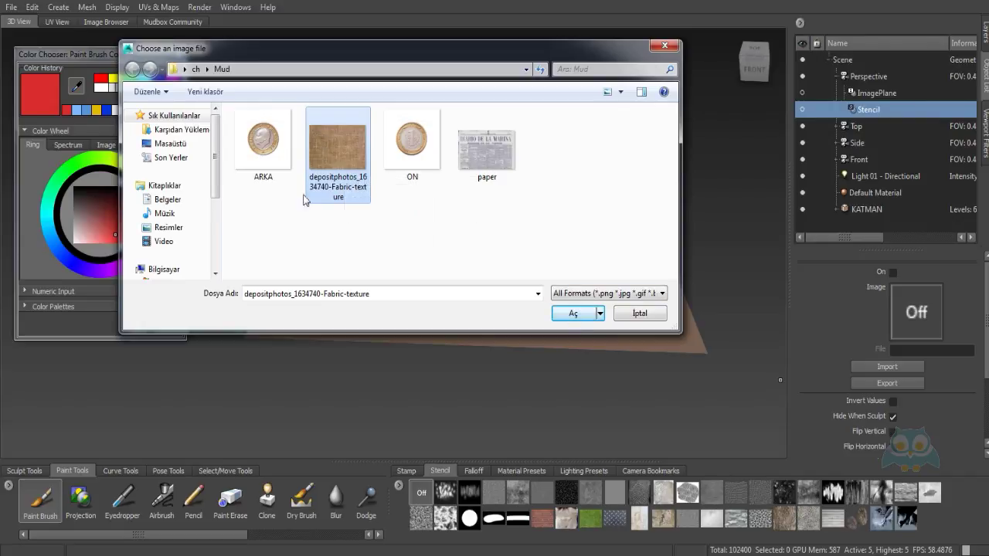
click(574, 313)
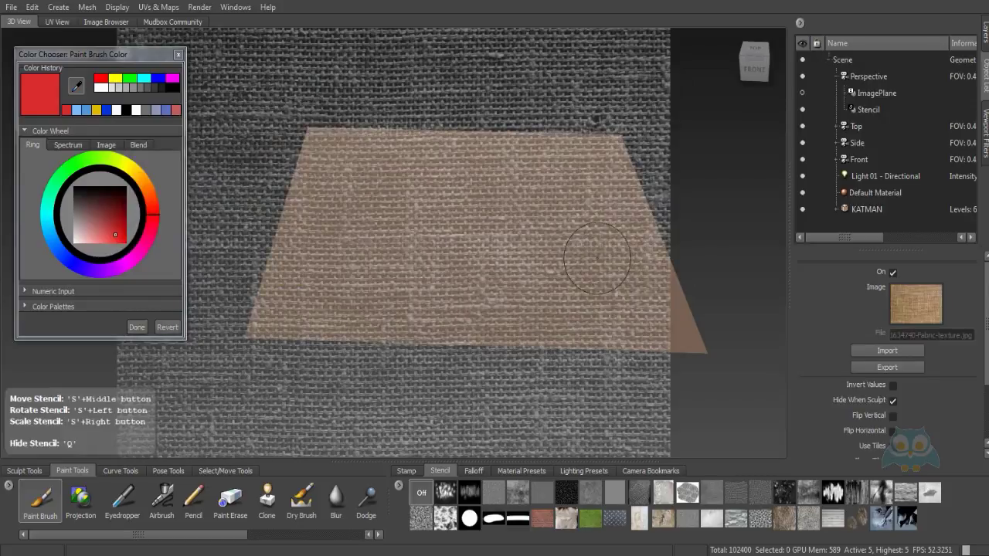
Shift the fabric stencil sideways so that it covers the whole plane, and select the Stencil in the object list
scroll(556, 267, up, 1)
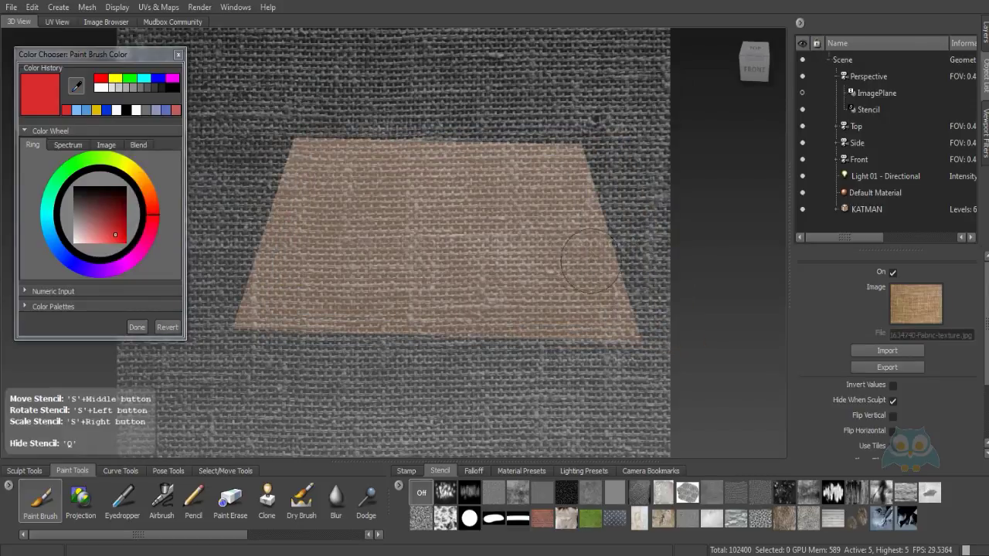
mouse_move(562, 250)
middle_down()
mouse_move(603, 231)
mouse_move(541, 252)
mouse_move(627, 246)
mouse_move(609, 251)
mouse_move(614, 244)
middle_up()
scroll(541, 263, up, 1)
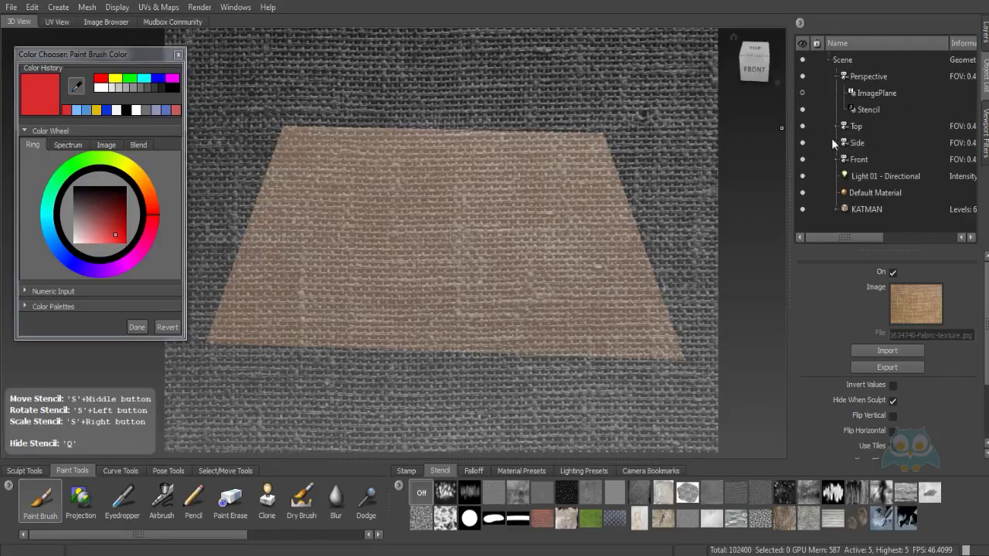
click(870, 109)
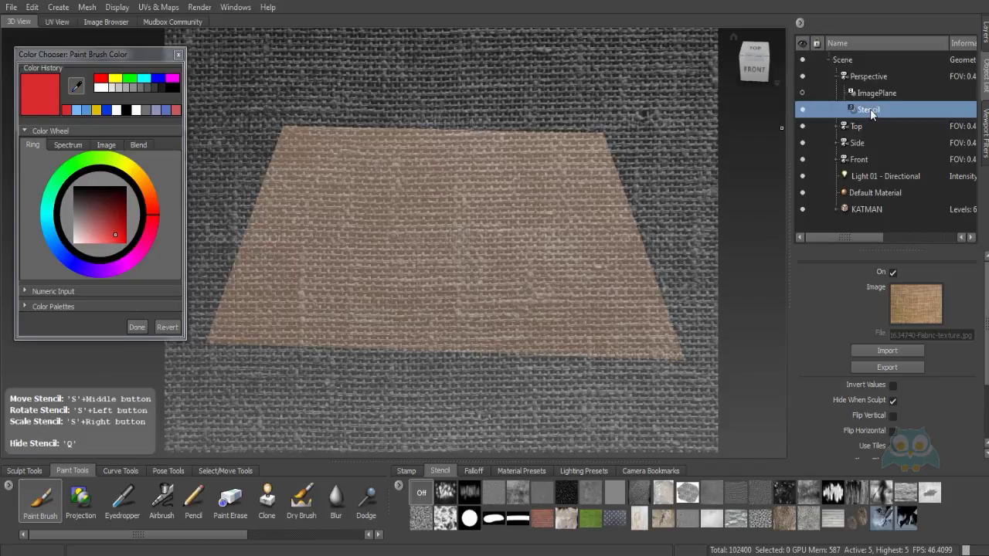
Flood the plane from the camera with the red Paint Brush colour through the fabric stencil, hide the stencil and inspect the pattern
click(47, 499)
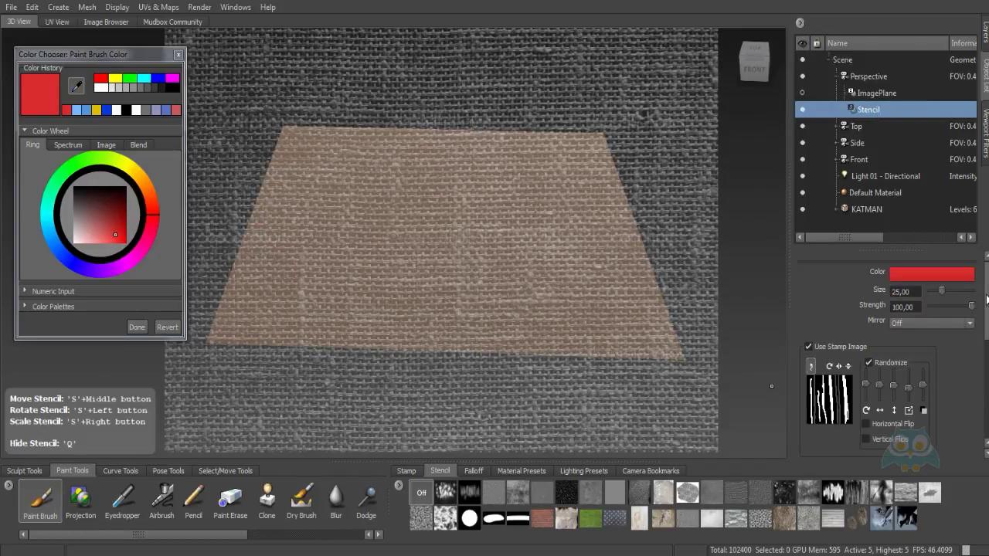
drag(988, 303, 987, 406)
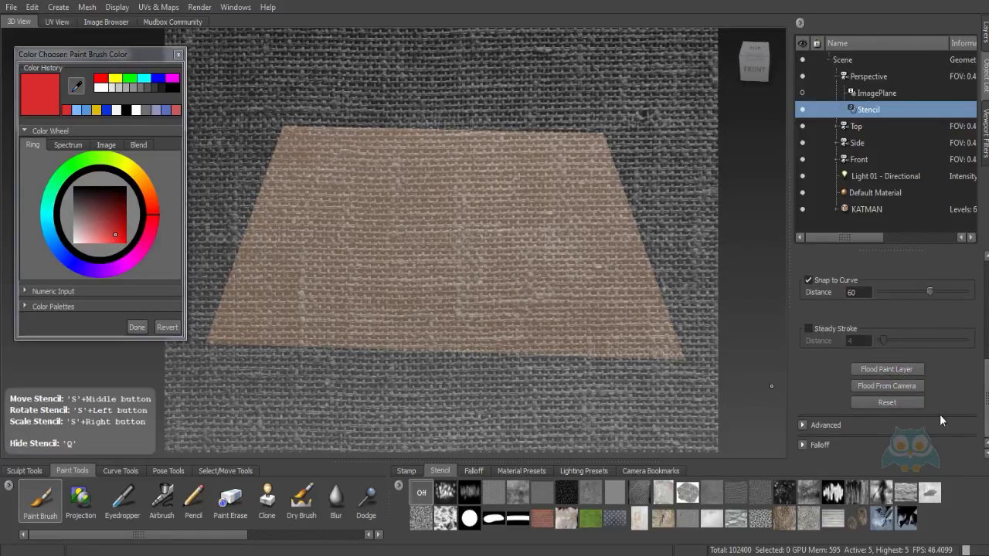
click(878, 385)
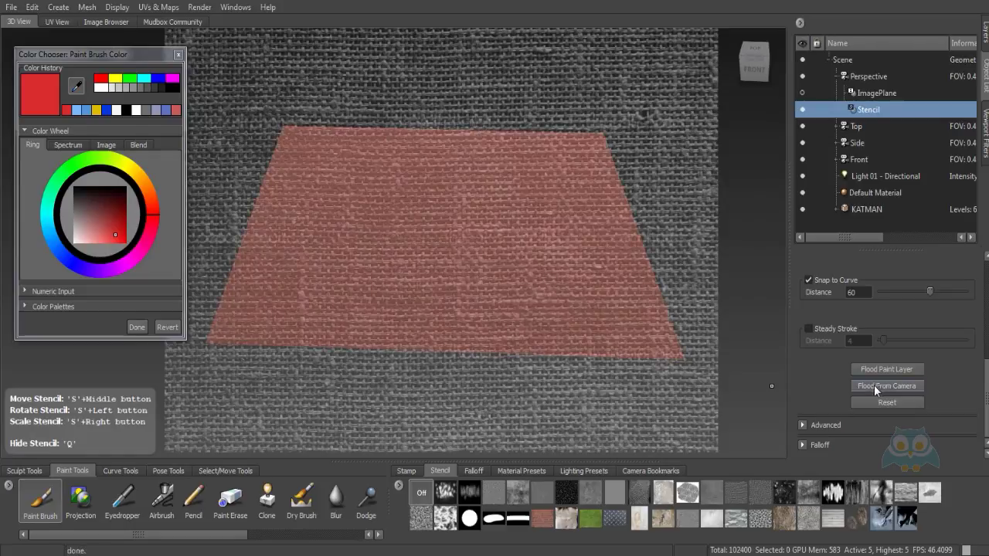
key(q)
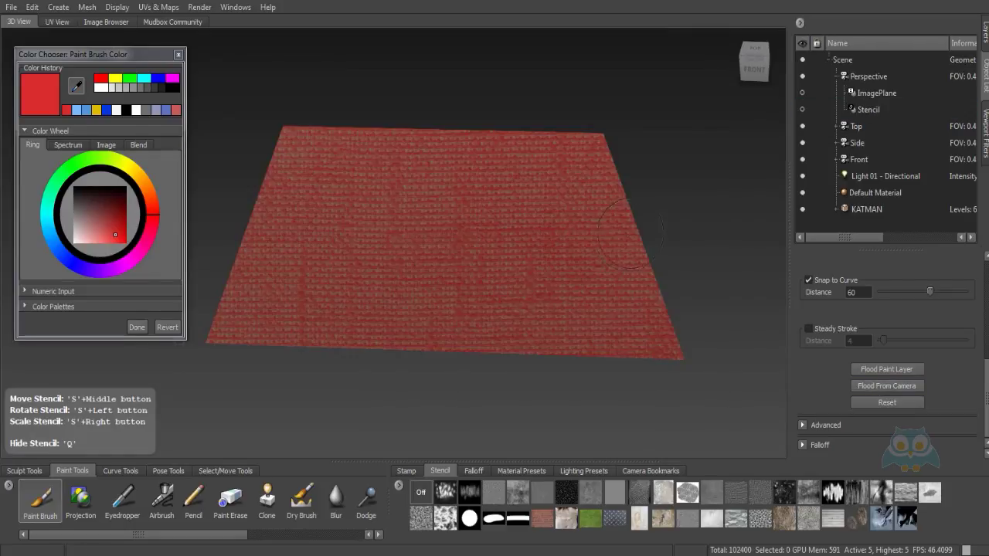
alt+drag(633, 234, 620, 316)
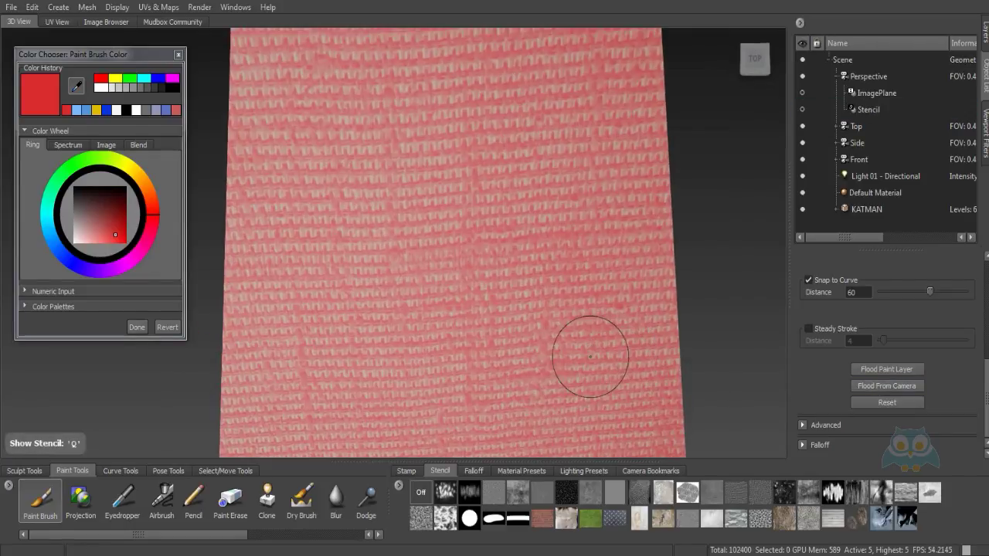
alt+drag(592, 347, 583, 326)
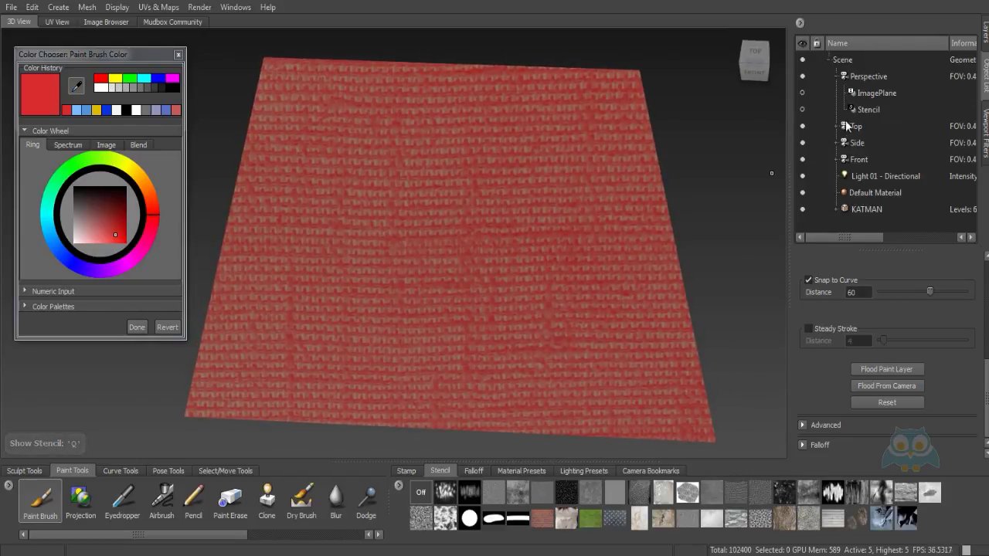
alt+right_drag(568, 282, 534, 273)
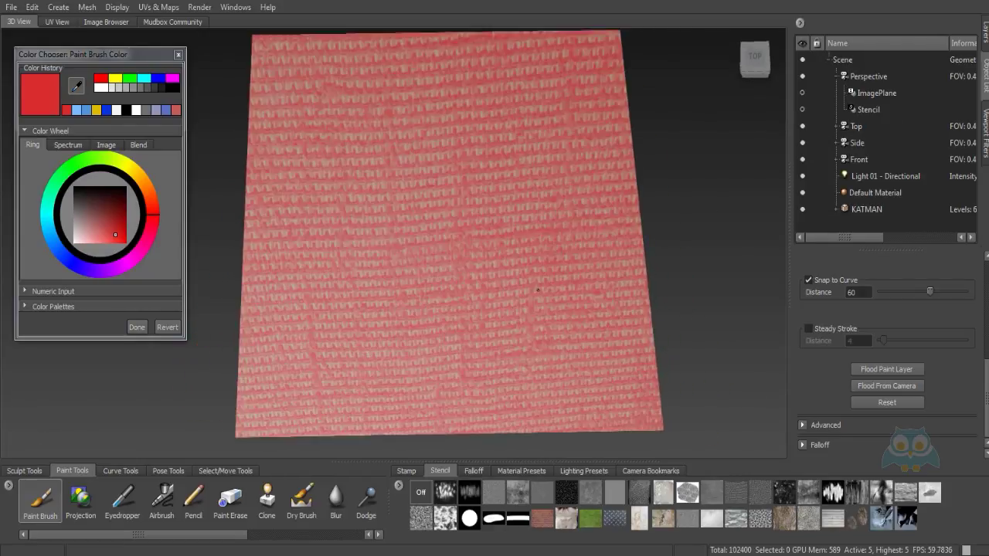
Inspect the flooded plane from a low angle, keep the stencil hidden and collapse the Perspective camera in the object list
alt+drag(531, 272, 536, 236)
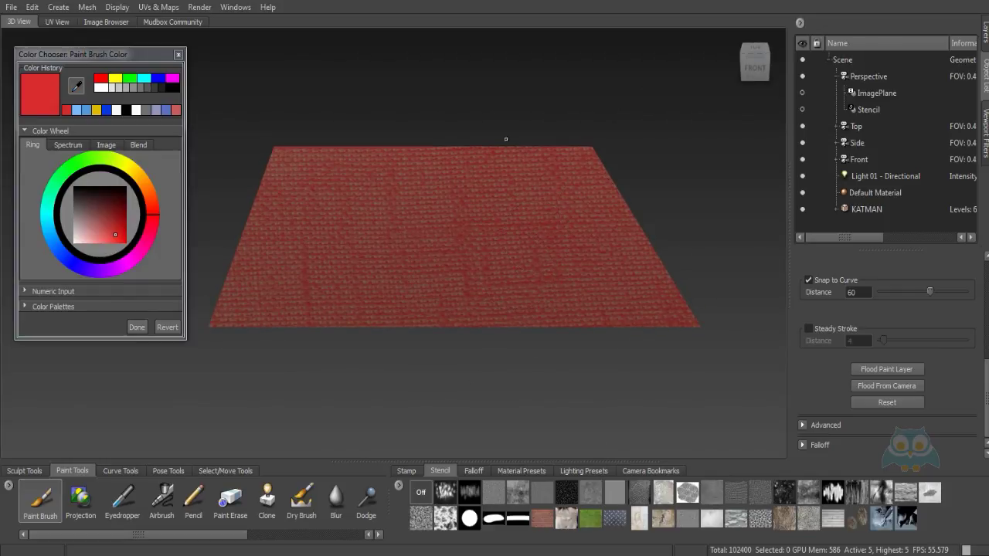
alt+drag(506, 139, 457, 180)
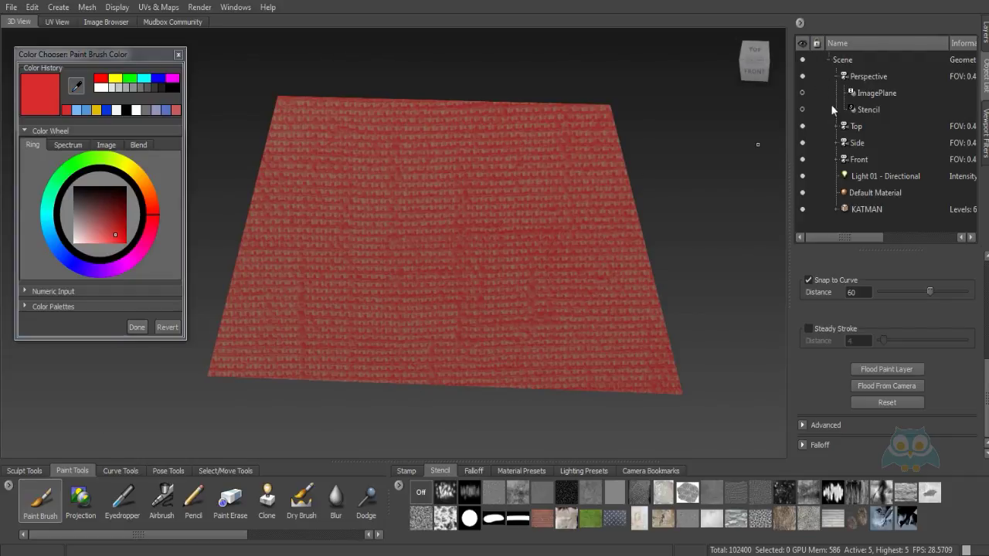
click(802, 109)
click(802, 109)
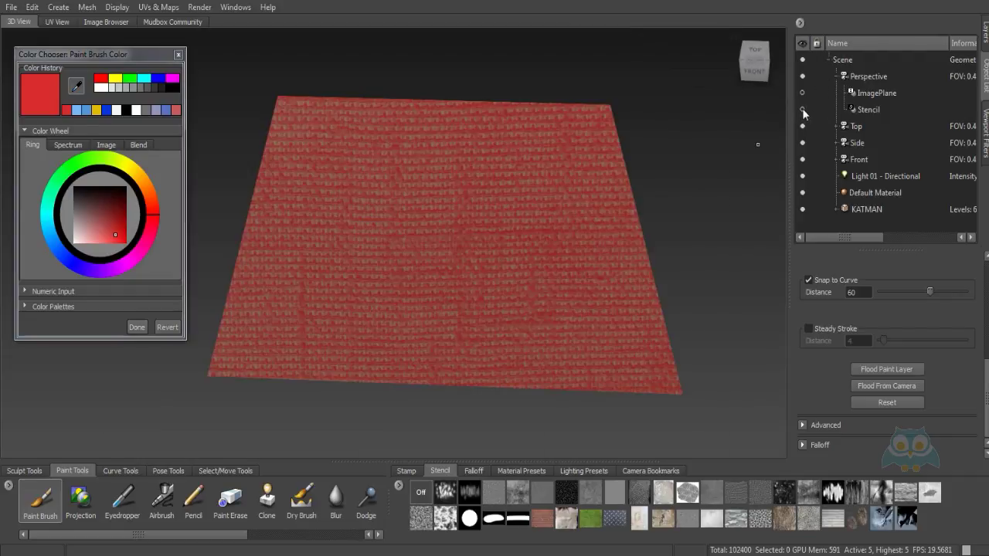
click(837, 77)
Clear all paint from the KATMAN1 paint layer in the Diffuse channel
click(980, 39)
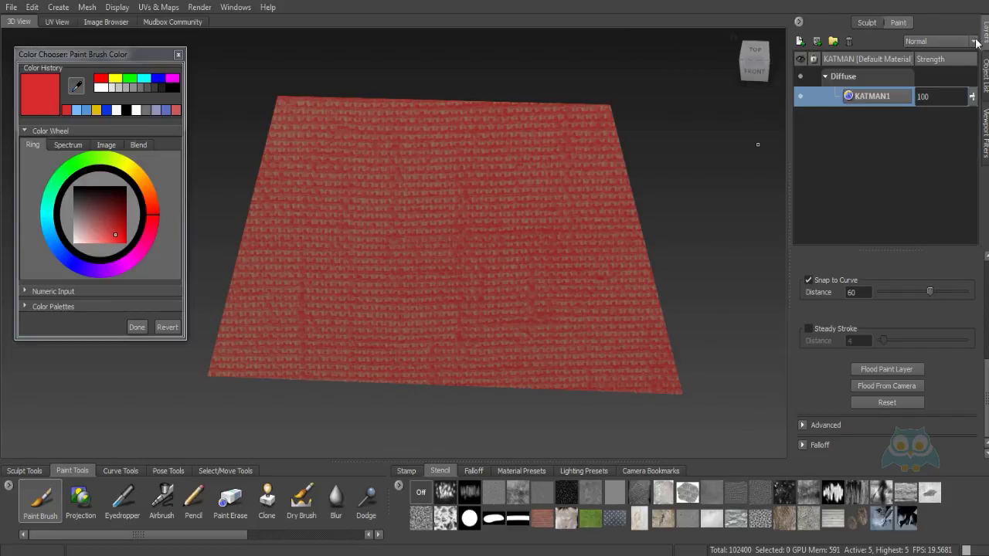
right_click(871, 92)
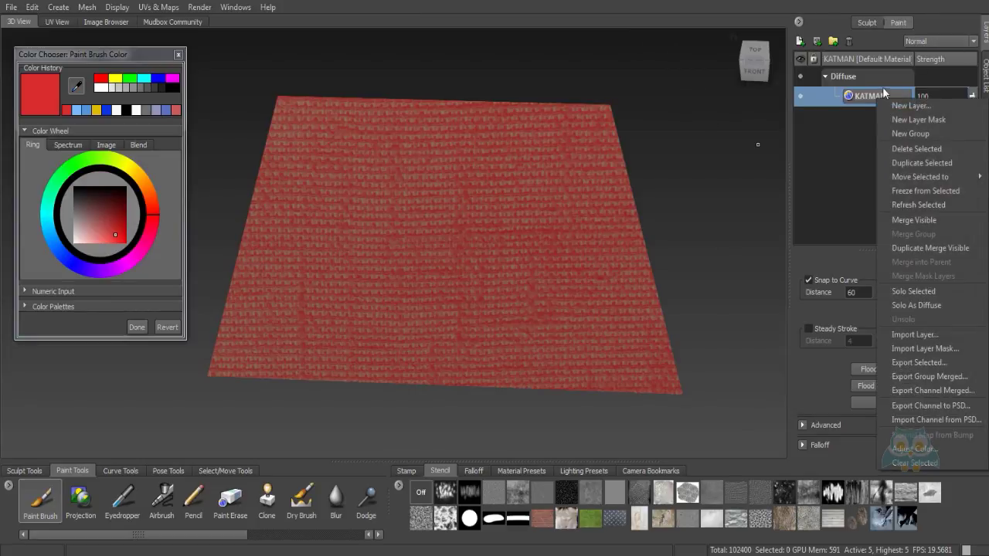
click(910, 465)
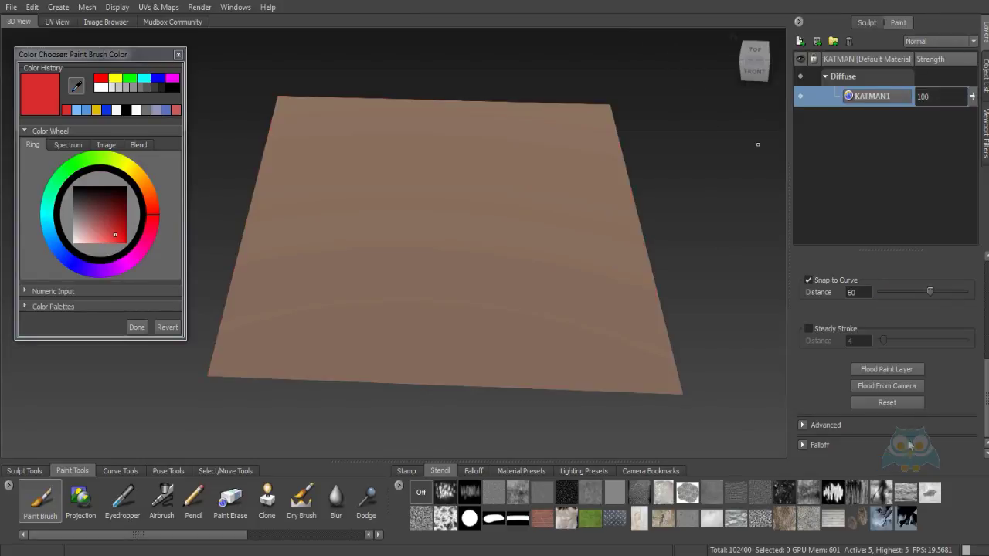
Select the KATMAN plane in the scene's object list and delete it
mouse_move(695, 191)
alt+mouse_down()
mouse_move(677, 170)
mouse_move(669, 200)
alt+mouse_up()
mouse_move(591, 221)
alt+middle_down()
mouse_move(603, 221)
mouse_move(596, 214)
alt+middle_up()
alt+drag(577, 224, 559, 234)
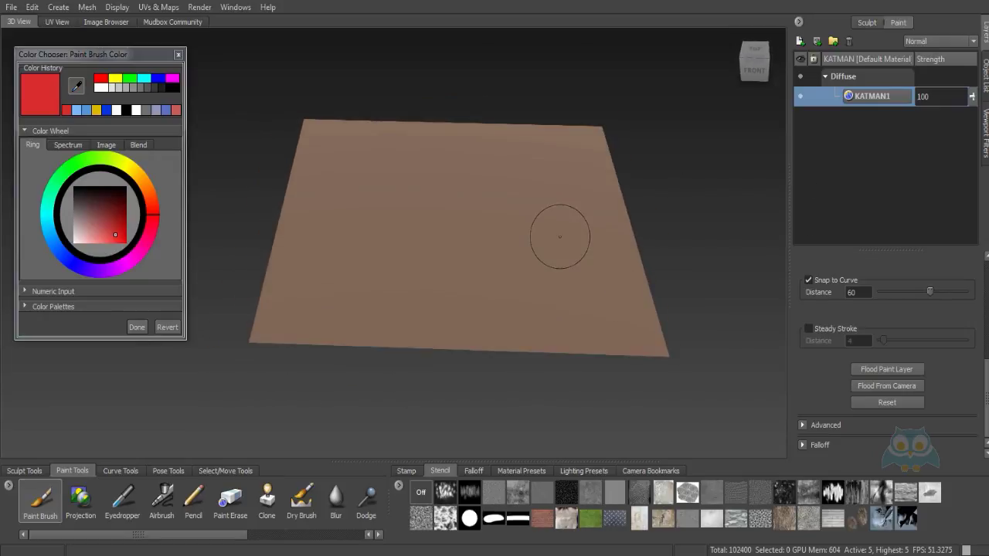
click(985, 77)
click(867, 177)
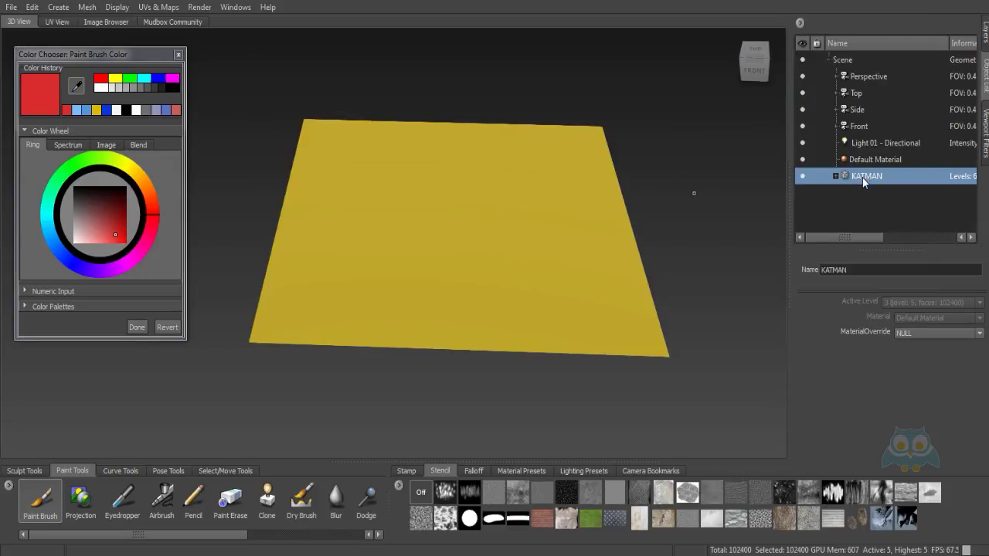
key(Delete)
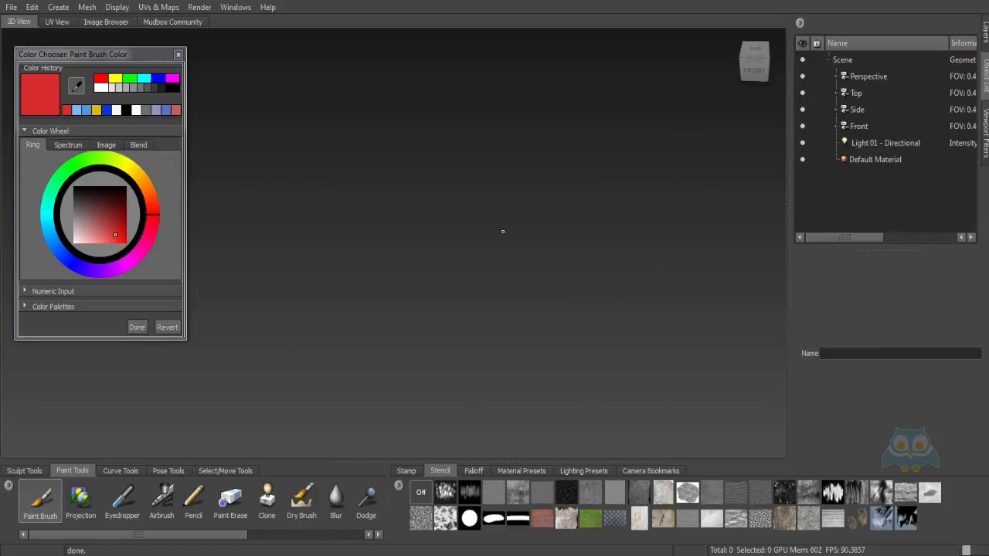
Create the basic head mesh in the empty scene and view it from the front
click(58, 8)
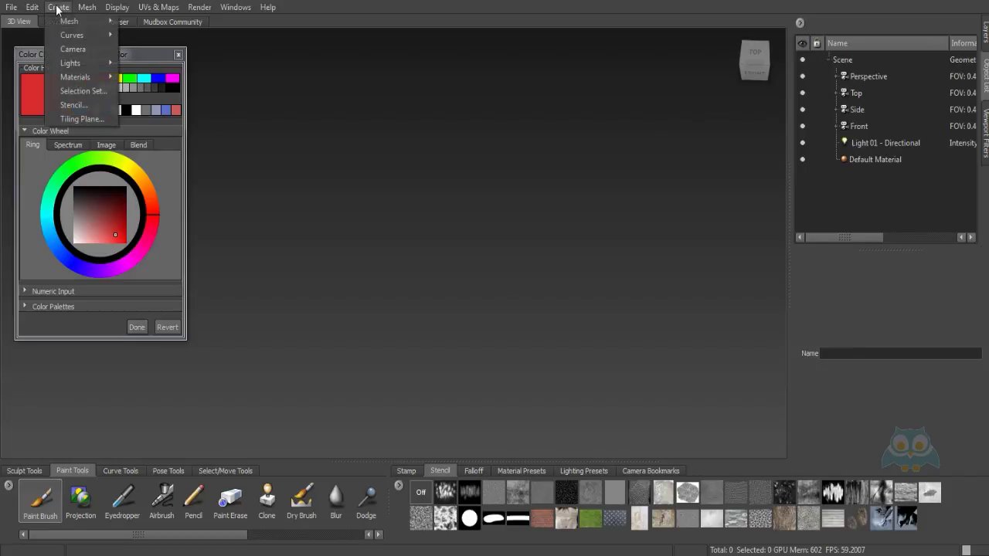
mouse_move(70, 21)
click(137, 21)
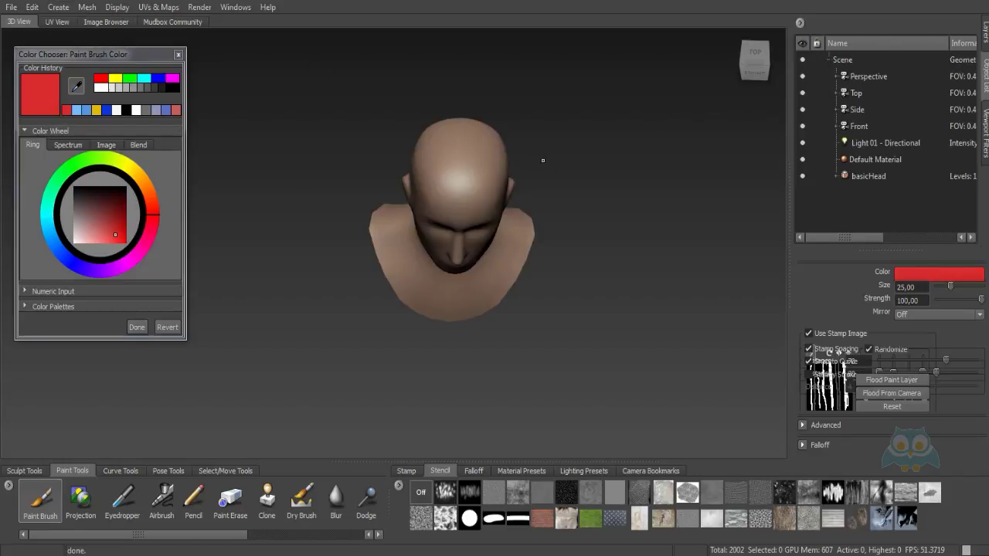
alt+drag(543, 161, 514, 93)
alt+right_drag(440, 158, 483, 160)
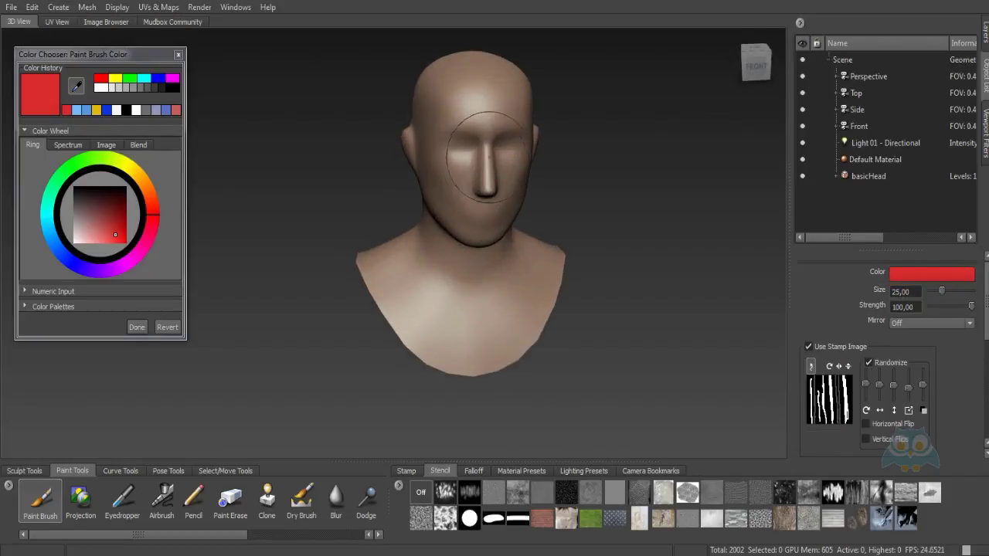
Rename the basicHead mesh as KAFA
click(882, 177)
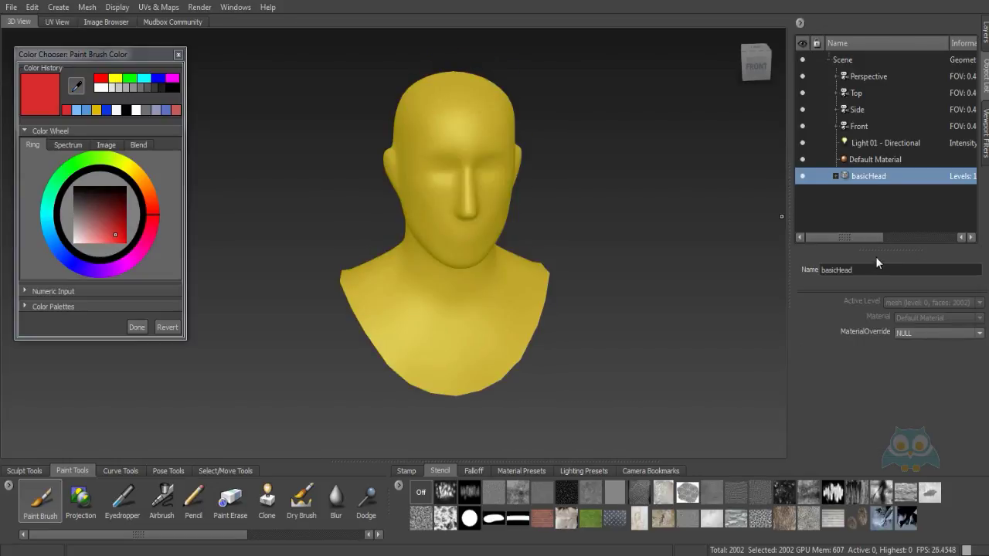
click(863, 272)
text(KAFA)
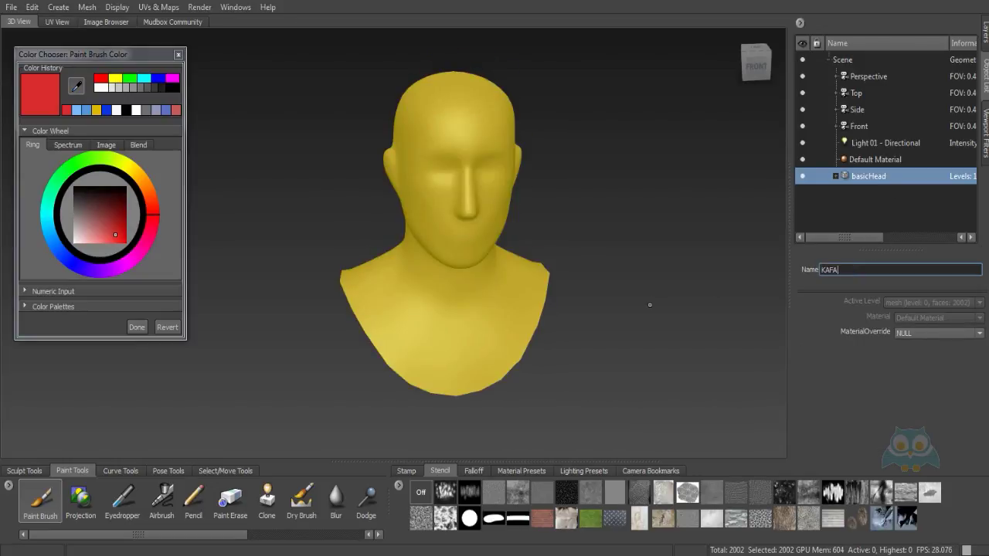
key(Return)
scroll(464, 188, up, 2)
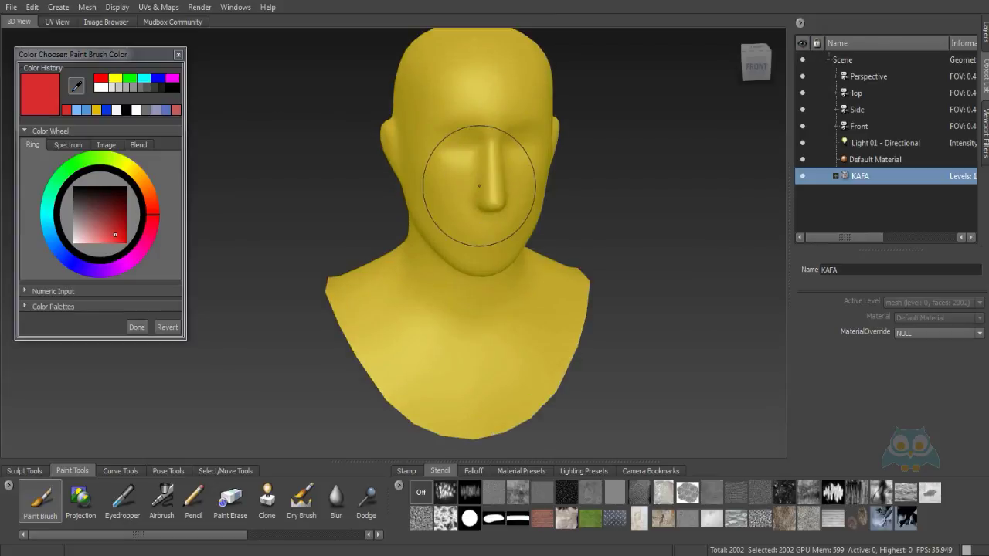
Delete the KATMAN1 paint layer and dismiss the new paint layer dialog without creating one
click(986, 32)
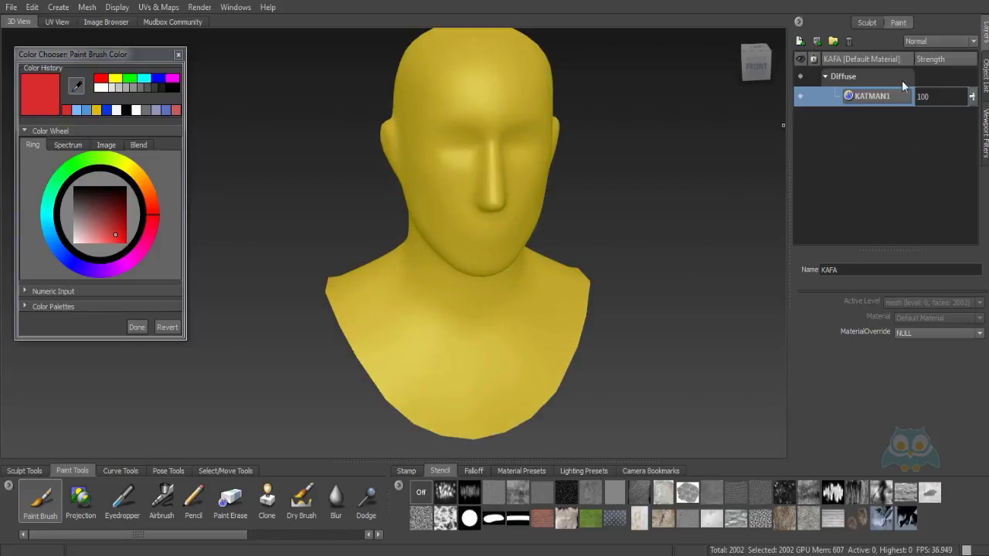
click(850, 41)
click(630, 177)
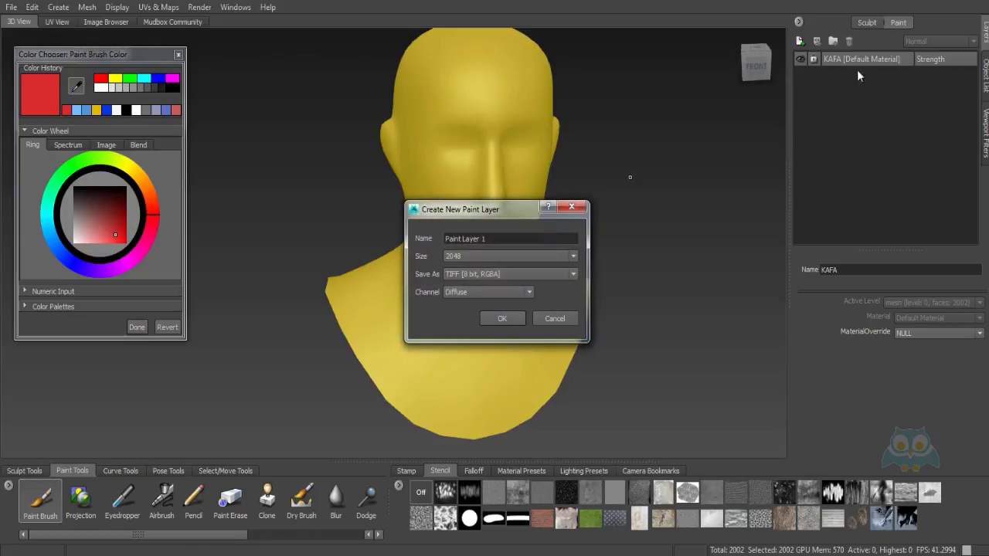
click(571, 207)
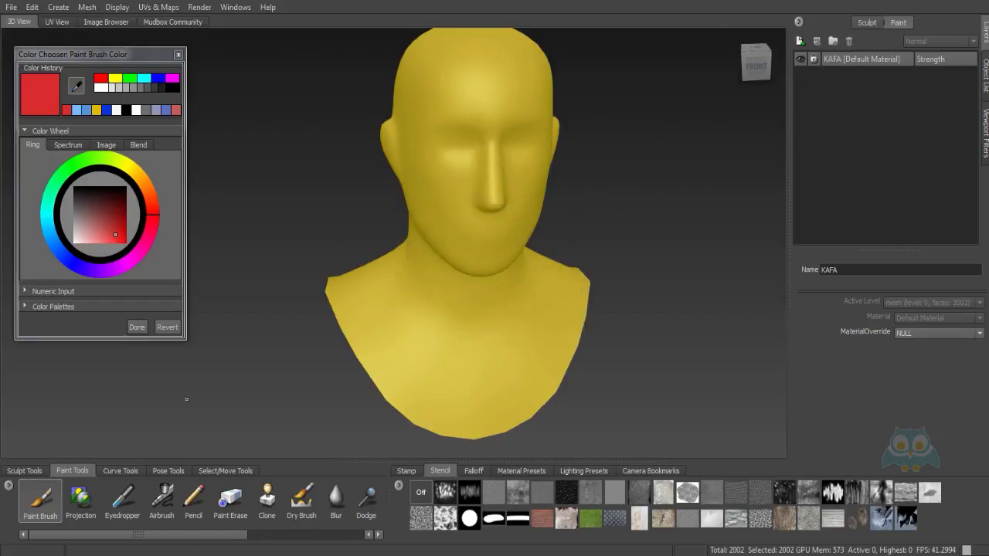
Activate the Sculpt brush and subdivide the KAFA head to level 3
click(25, 472)
click(34, 499)
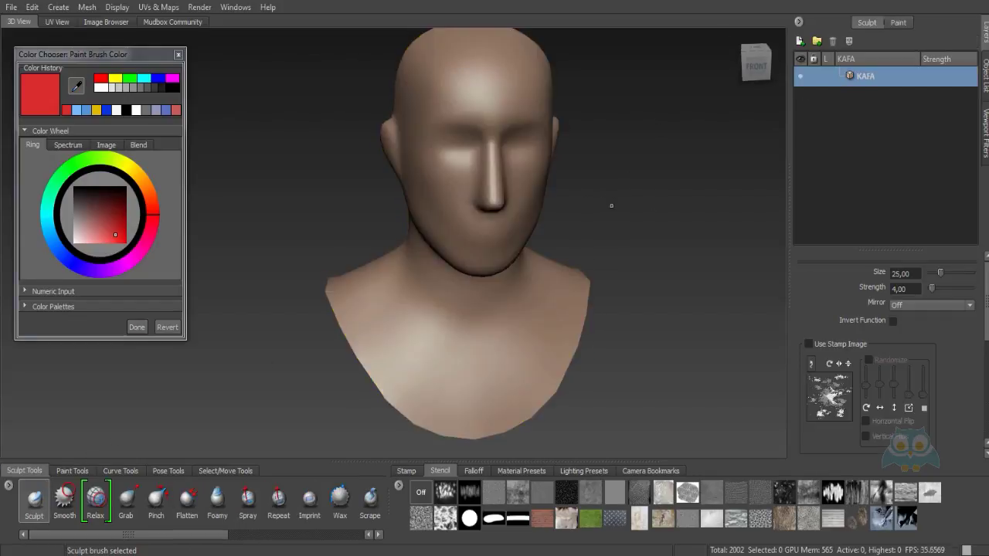
alt+drag(579, 177, 557, 206)
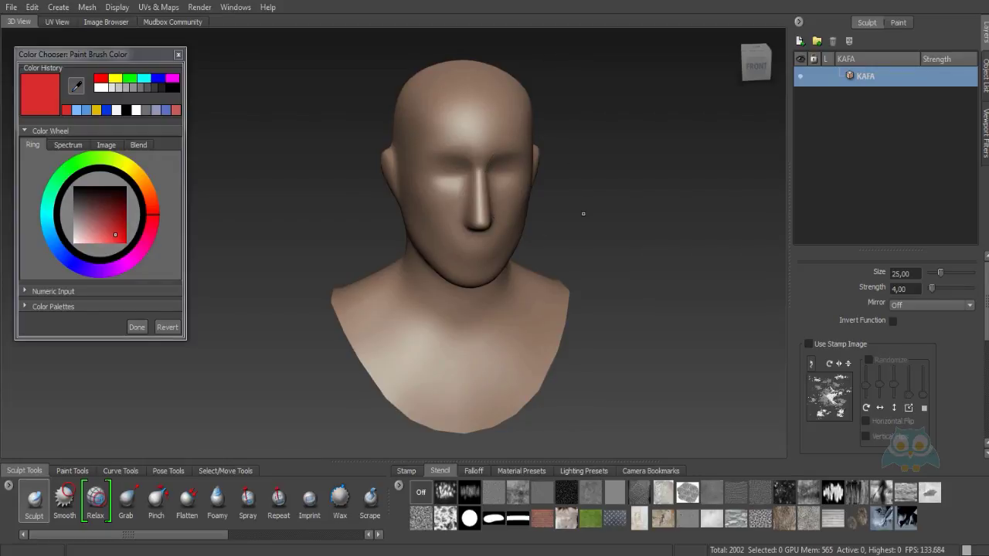
key(shift+d)
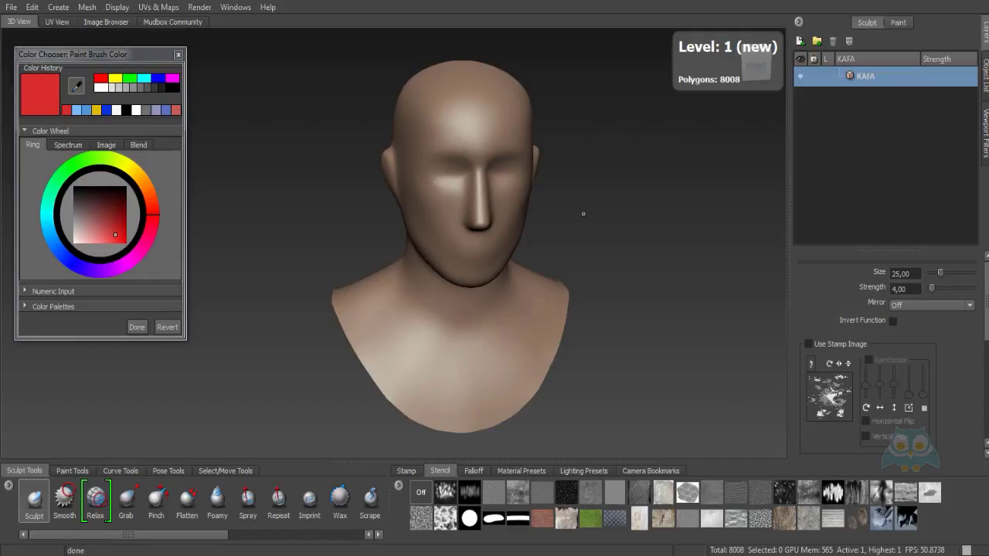
key(shift+d)
key(shift+d)
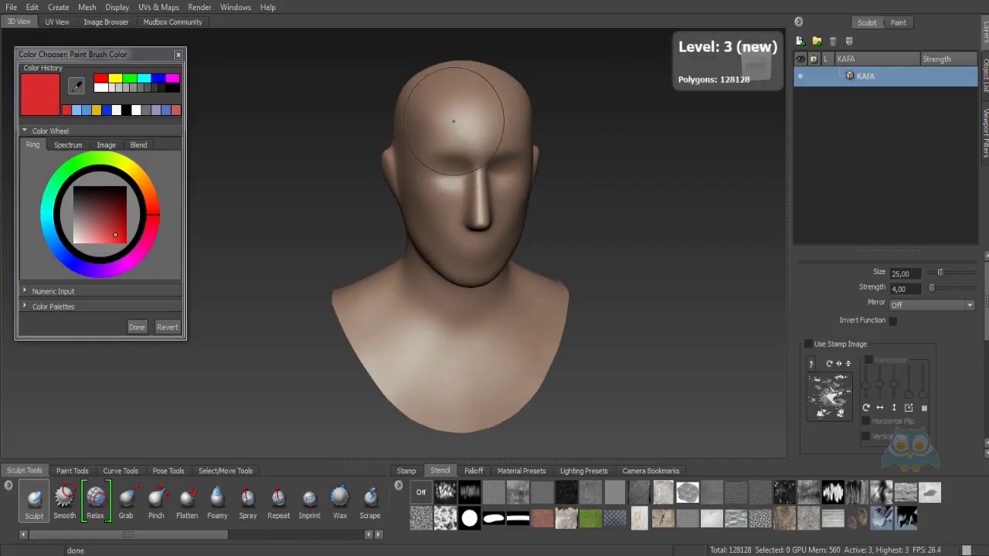
Show the head's paint layers and activate the Paint Brush
click(898, 22)
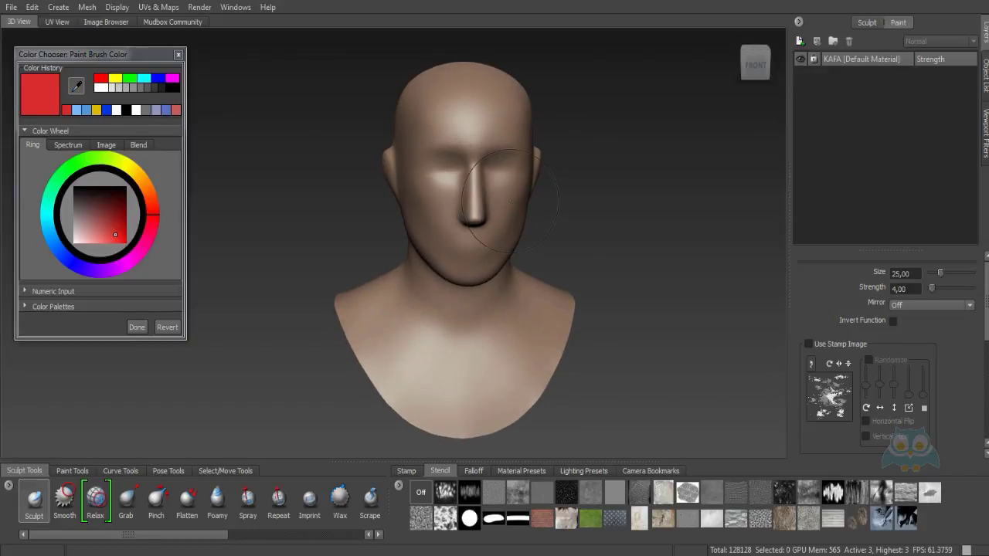
alt+drag(510, 201, 367, 259)
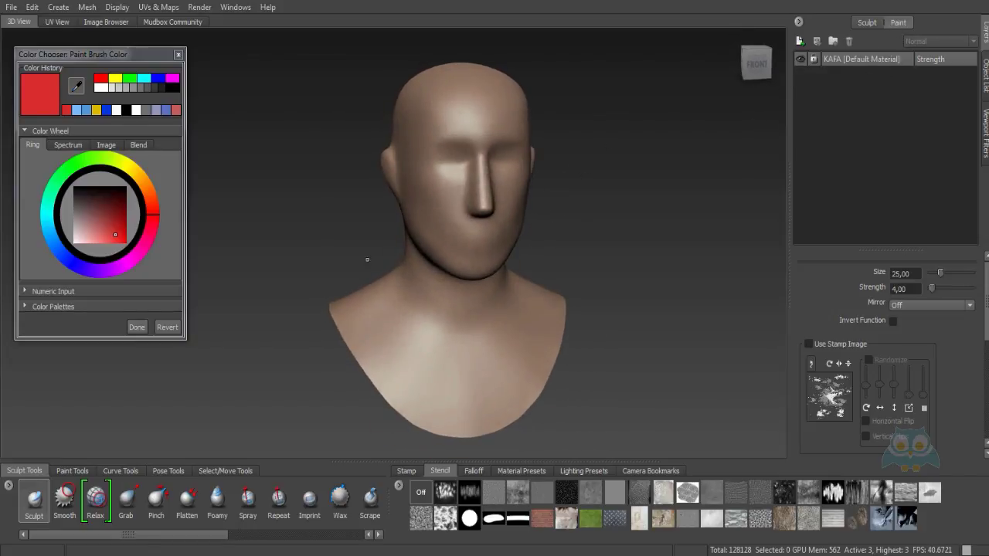
click(72, 471)
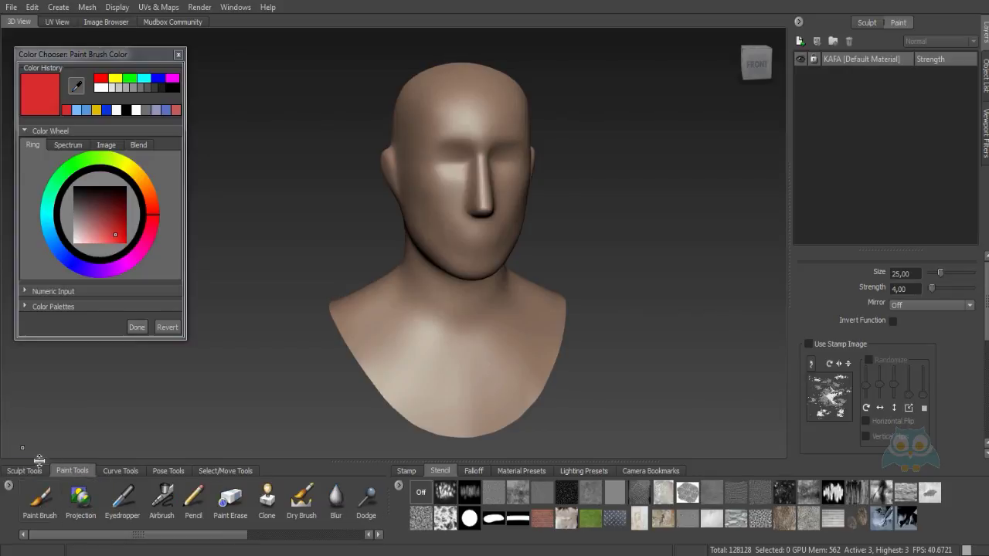
click(34, 512)
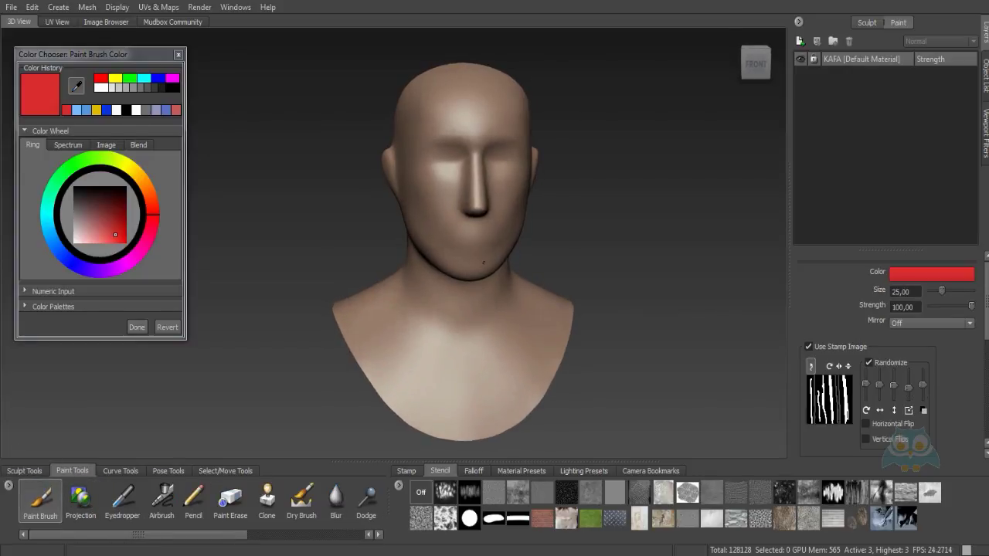
Create a paint layer named KAFA1 with size 2048, TIFF [8 bit, RGBA] format and the Diffuse channel
click(800, 41)
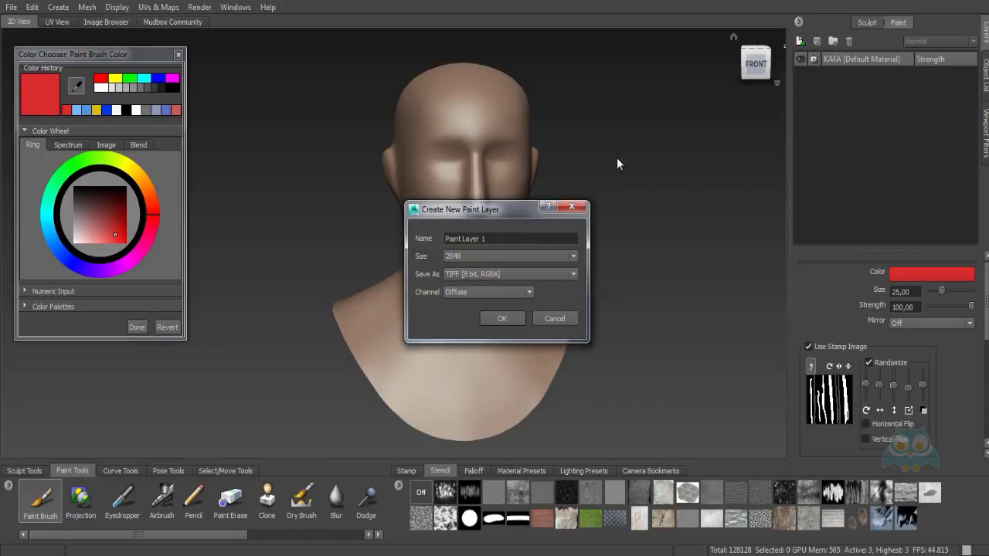
triple_click(512, 236)
text(KAFA)
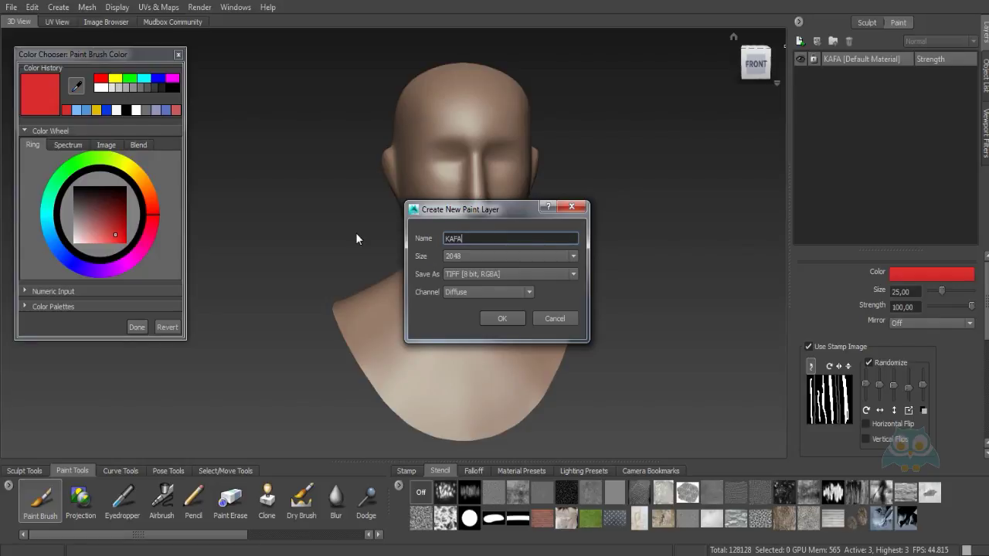
text(1)
drag(466, 209, 588, 149)
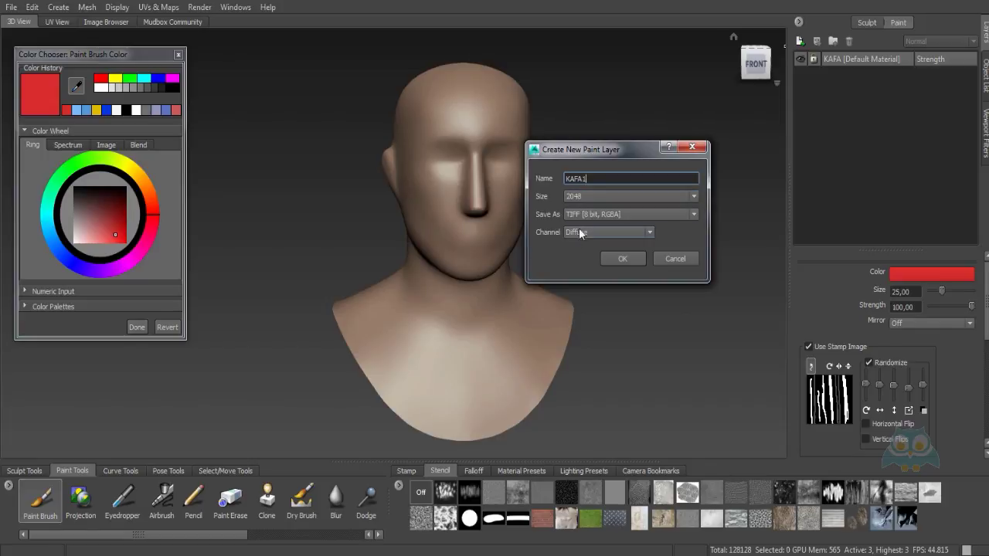
click(622, 258)
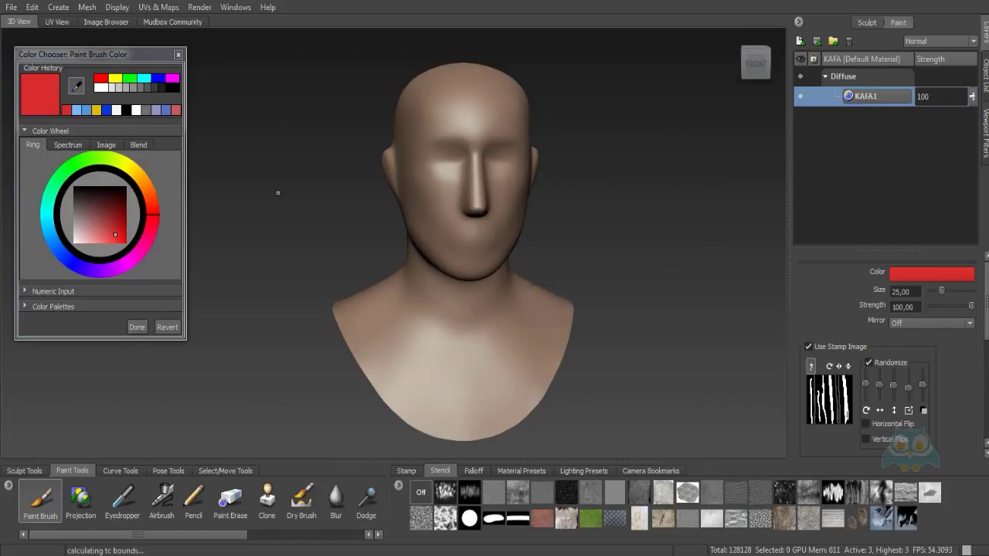
Set the Paint Brush colour to a light blue and close the colour chooser
click(81, 237)
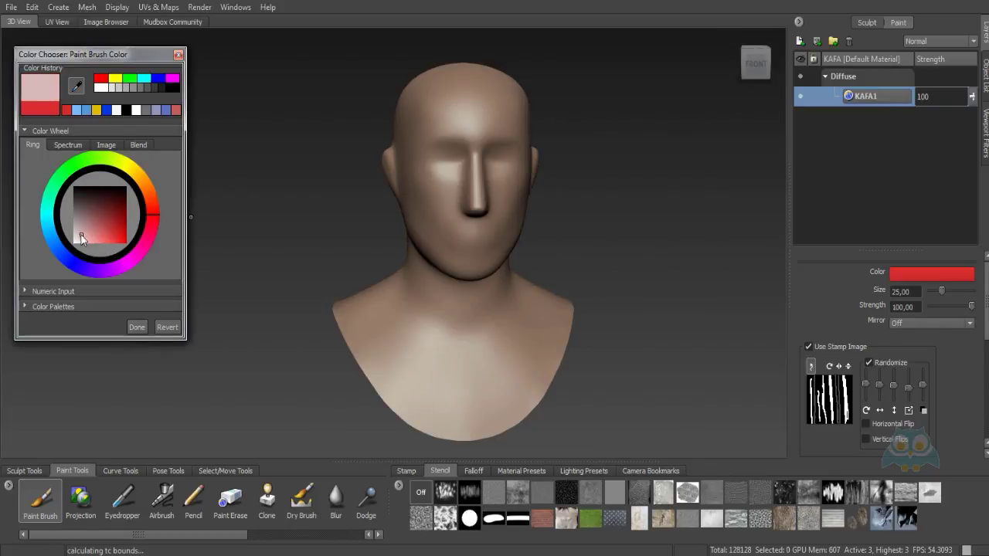
drag(59, 247, 102, 235)
click(87, 234)
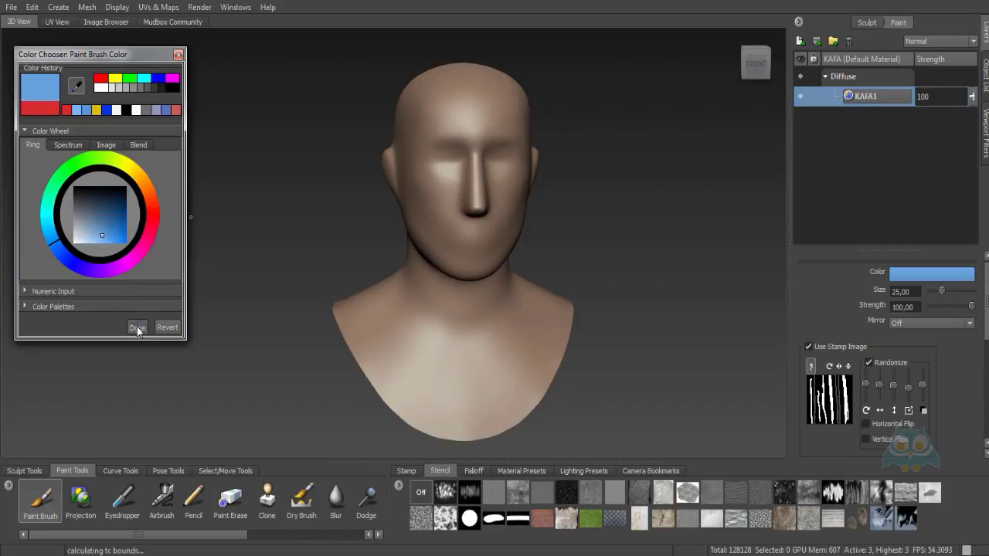
click(137, 327)
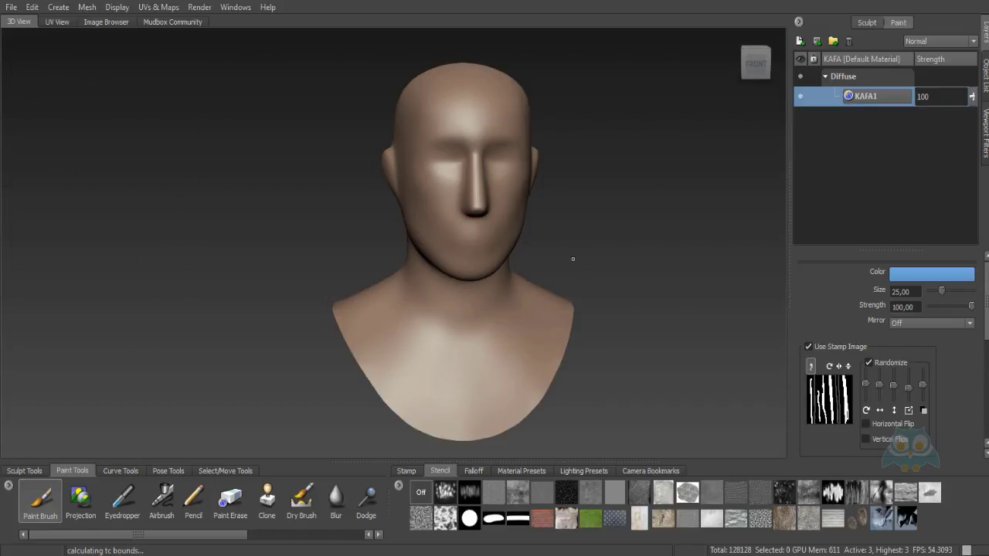
Turn off the Paint Brush's stamp image and flood the KAFA1 paint layer with the light blue
click(820, 348)
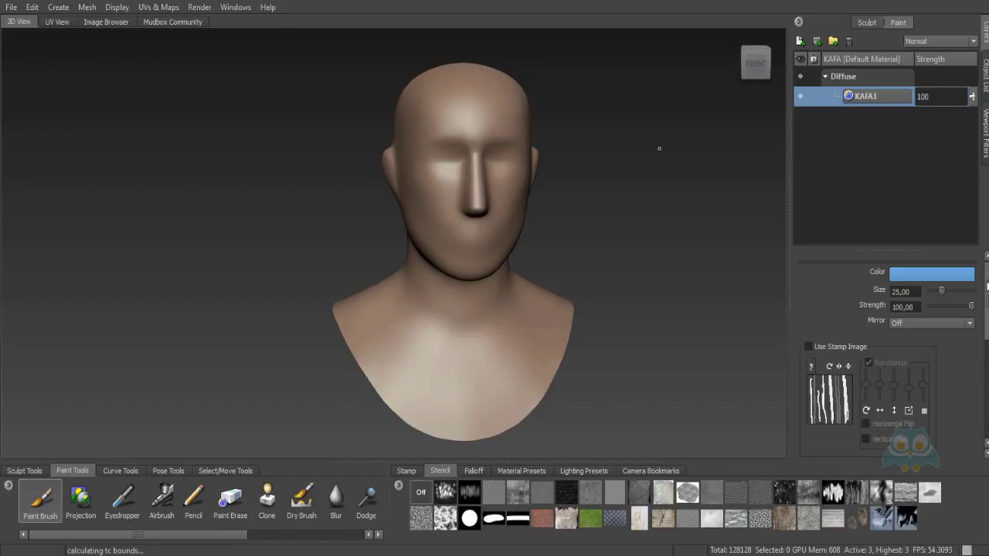
drag(987, 286, 987, 394)
click(895, 370)
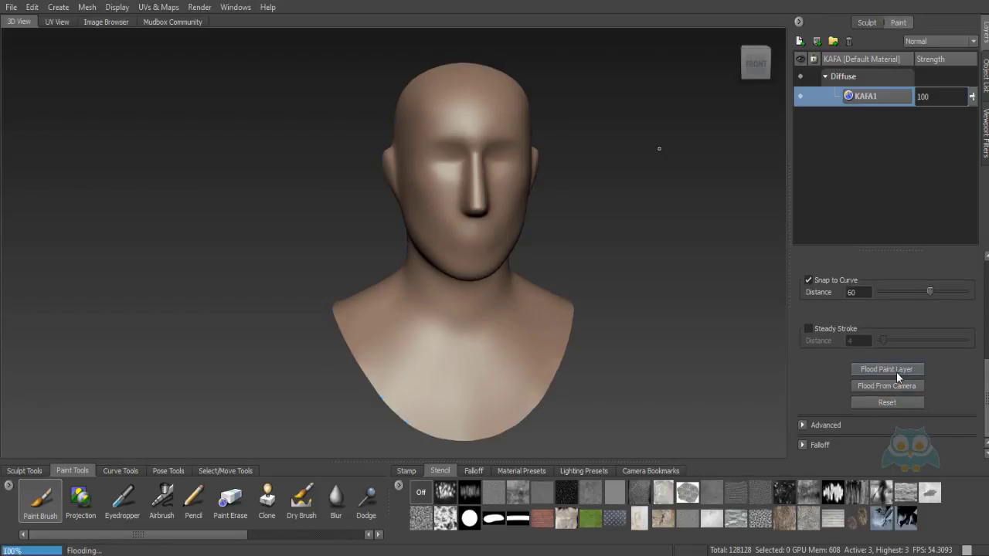
Inspect the blue flooded head from several angles and distances
alt+drag(669, 225, 603, 225)
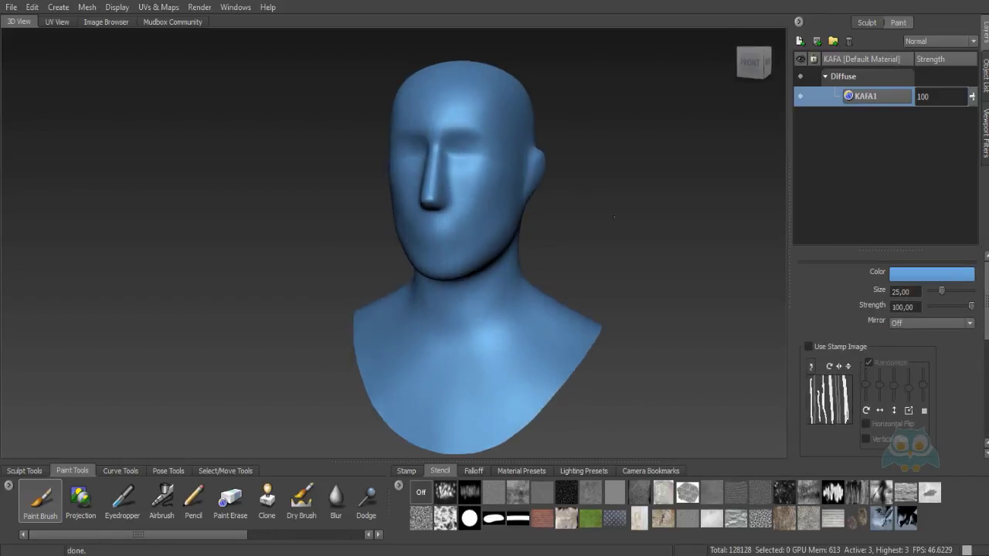
scroll(567, 95, up, 3)
alt+middle_drag(585, 136, 556, 167)
scroll(561, 182, down, 2)
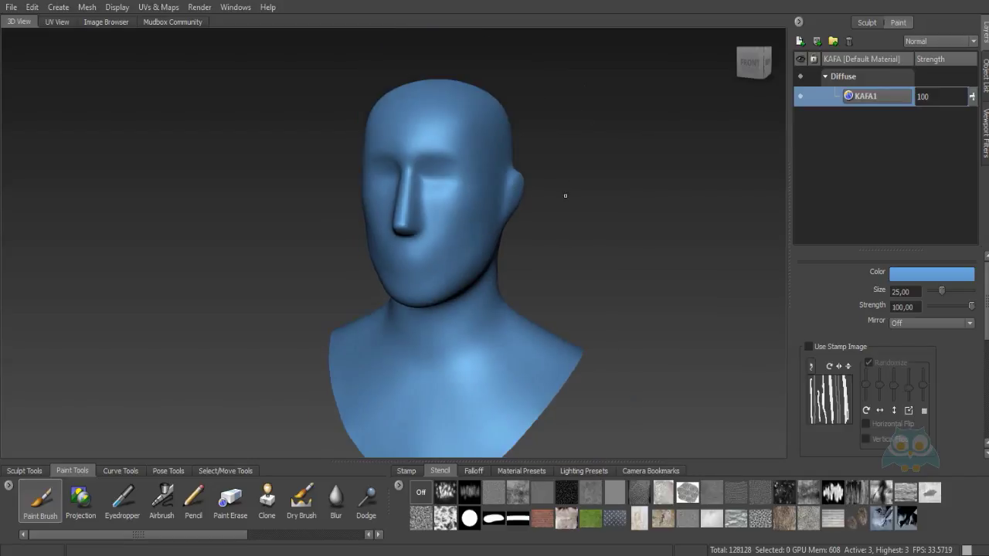
mouse_move(565, 197)
alt+mouse_down()
mouse_move(548, 240)
mouse_move(548, 225)
alt+mouse_up()
scroll(468, 150, up, 2)
alt+drag(468, 149, 486, 151)
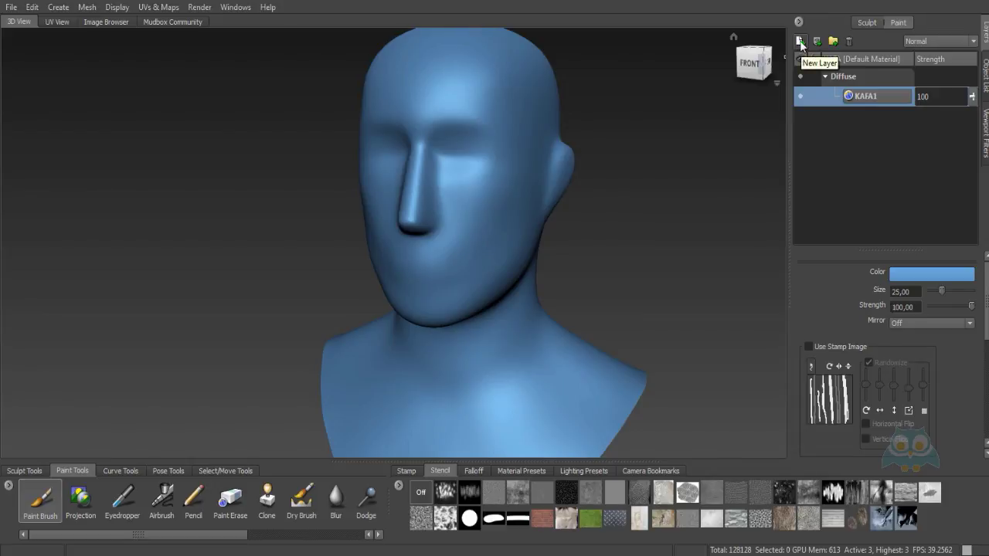
Create a paint layer named YANS with size 2048, TIFF [8 bit, RGBA] format and the Specular channel
click(800, 42)
drag(492, 211, 660, 164)
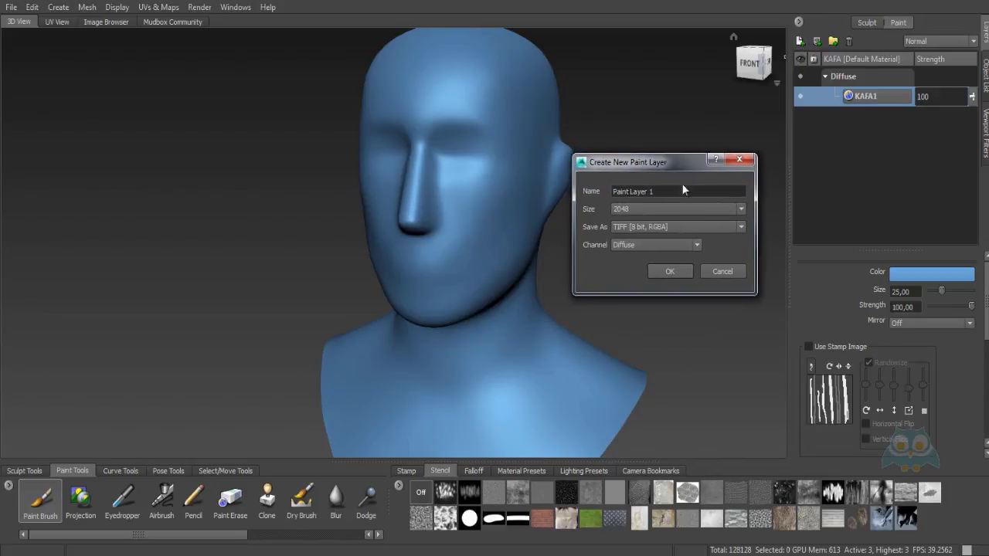
click(644, 244)
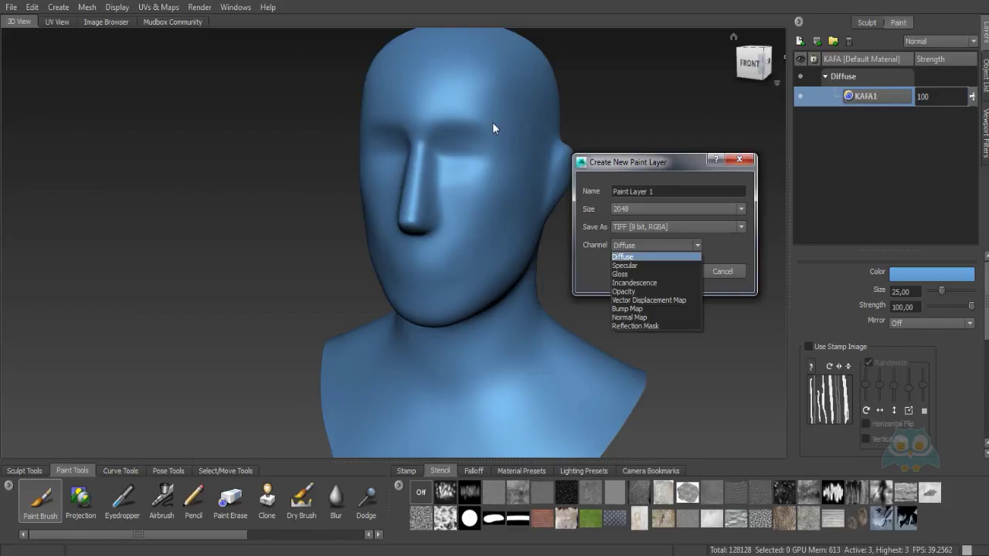
click(642, 266)
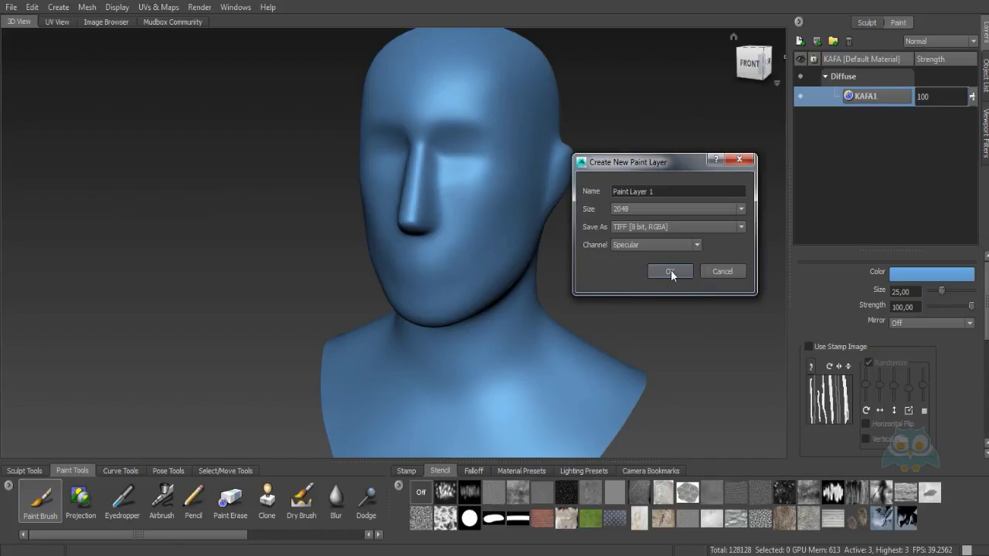
drag(669, 193, 579, 185)
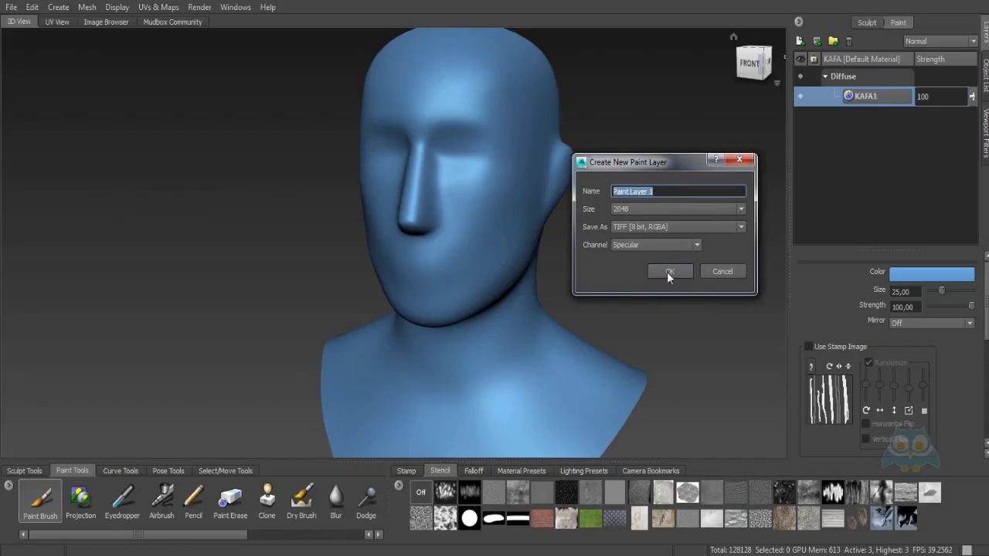
text(YANS)
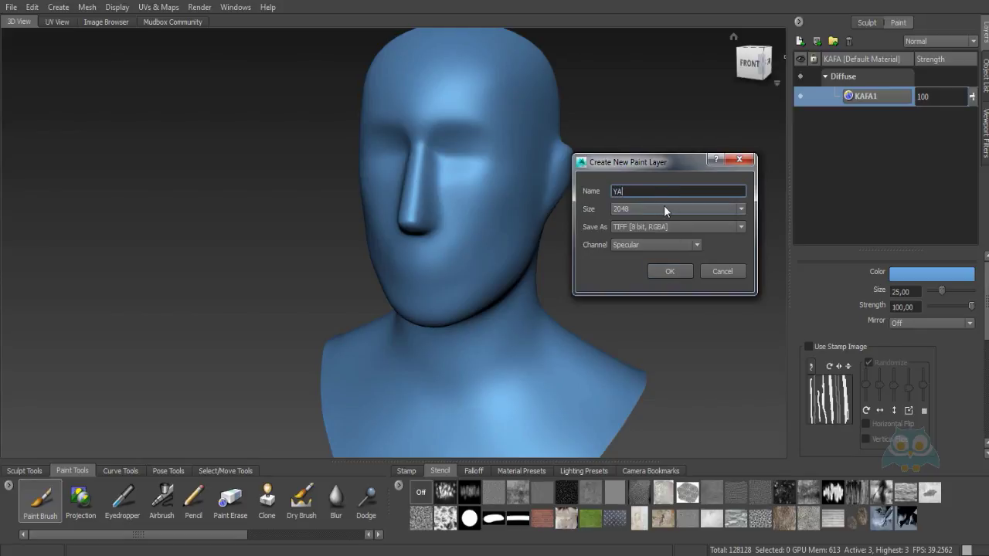
click(666, 271)
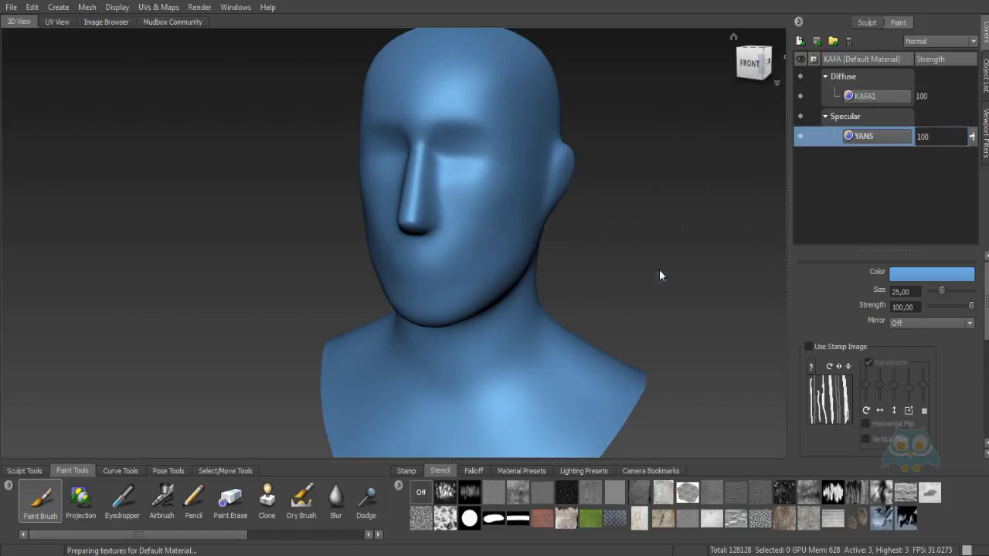
Choose the bw_cellNoise stencil and paint through it across the forehead and face on the YANS layer
click(446, 494)
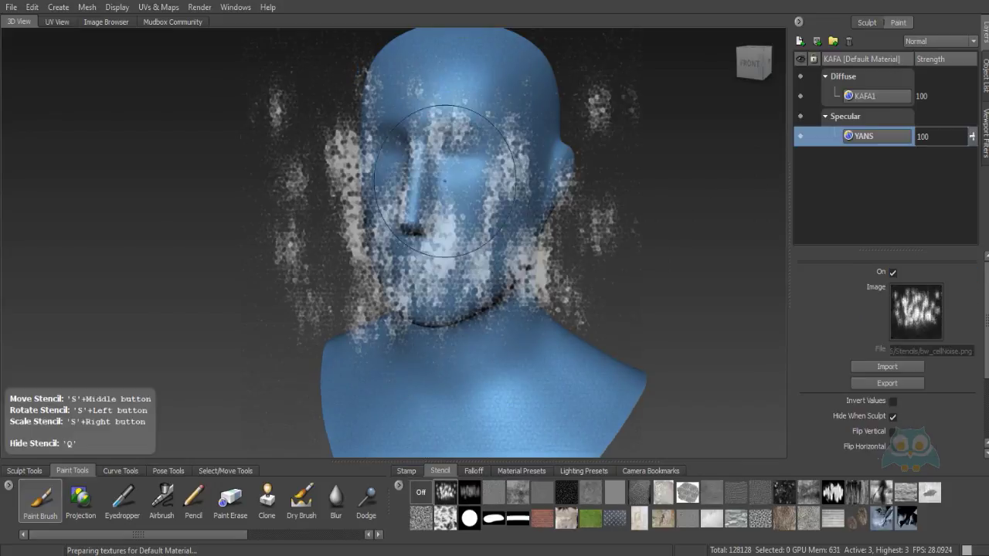
alt+drag(463, 178, 526, 178)
alt+middle_drag(538, 183, 511, 209)
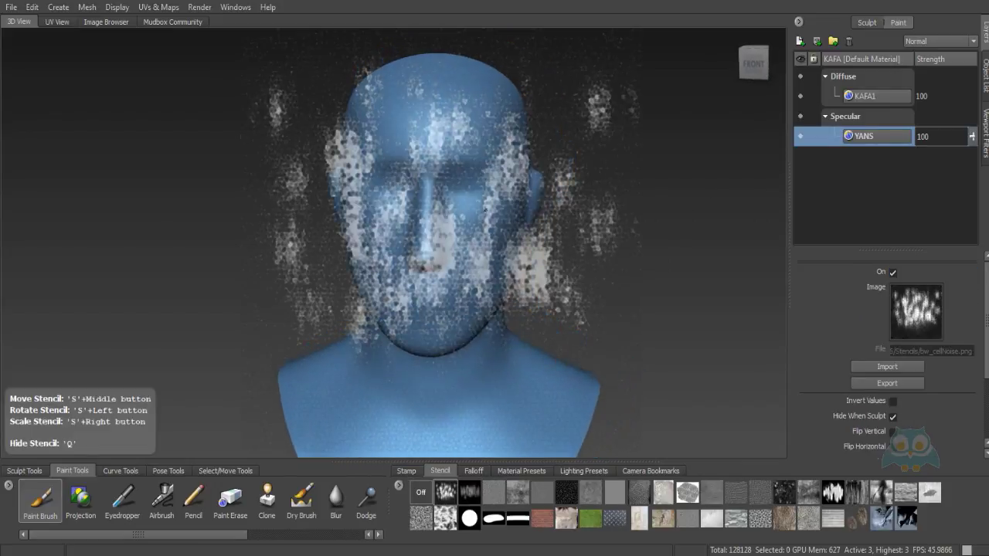
drag(435, 152, 423, 114)
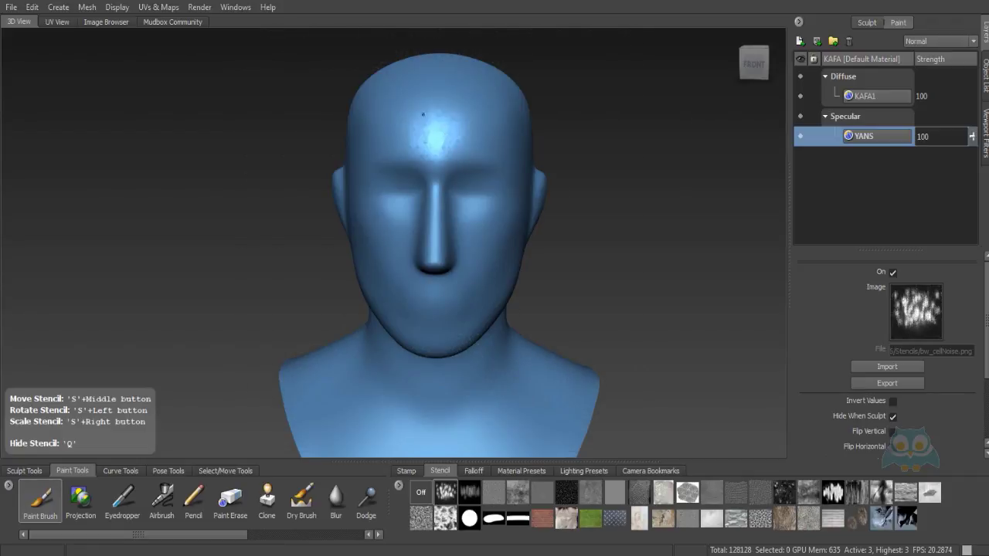
mouse_move(363, 146)
mouse_down()
mouse_move(438, 255)
mouse_move(492, 202)
mouse_move(478, 105)
mouse_up()
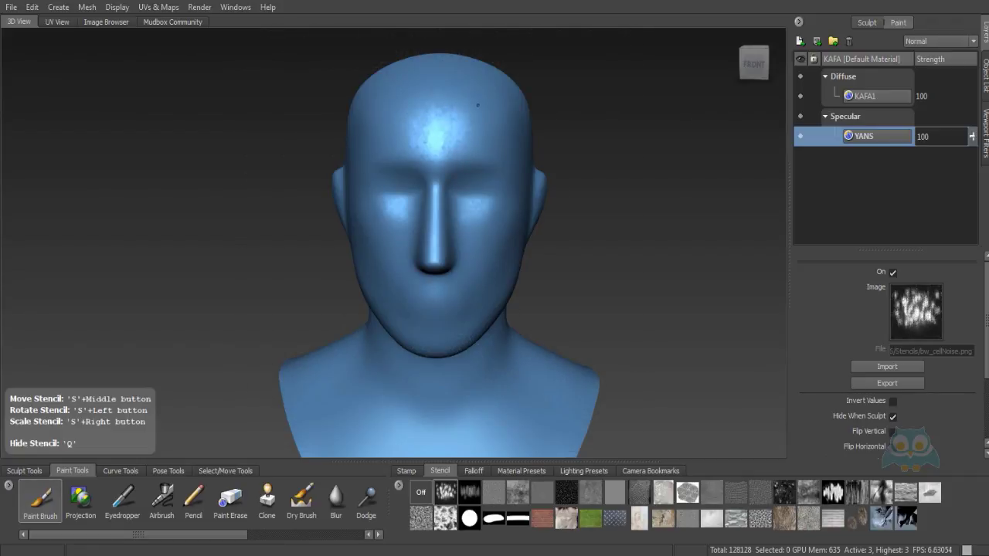
Paint more cell-noise specular detail over the top and side of the head from other viewing angles
mouse_move(476, 229)
alt+mouse_down()
mouse_move(383, 124)
mouse_move(441, 128)
alt+mouse_up()
mouse_move(492, 154)
alt+mouse_down()
mouse_move(407, 153)
mouse_move(505, 275)
mouse_move(396, 268)
alt+mouse_up()
alt+drag(355, 153, 373, 222)
mouse_move(349, 182)
mouse_down()
mouse_move(420, 109)
mouse_move(474, 159)
mouse_move(433, 202)
mouse_move(315, 178)
mouse_up()
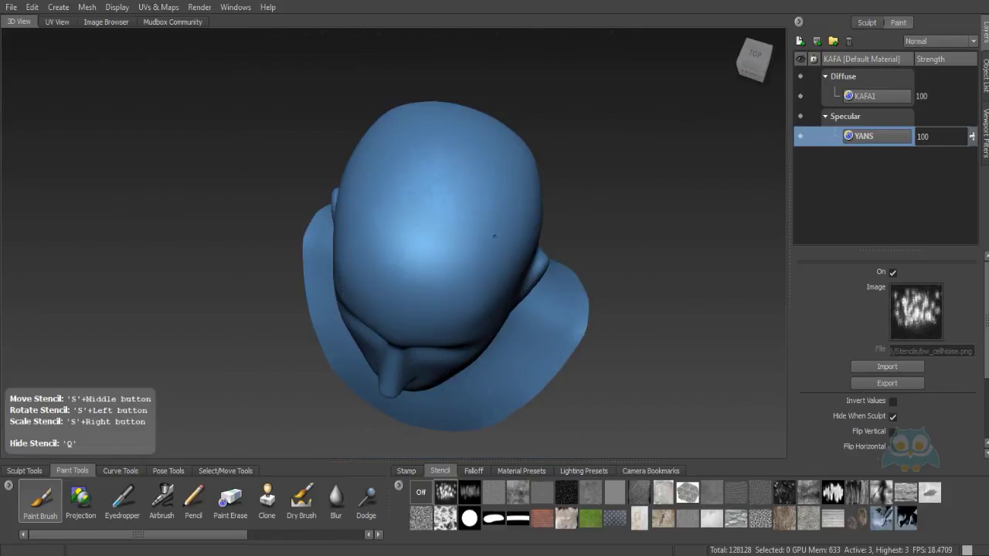
alt+drag(495, 235, 348, 159)
mouse_move(348, 232)
mouse_down()
mouse_move(356, 258)
mouse_move(286, 259)
mouse_up()
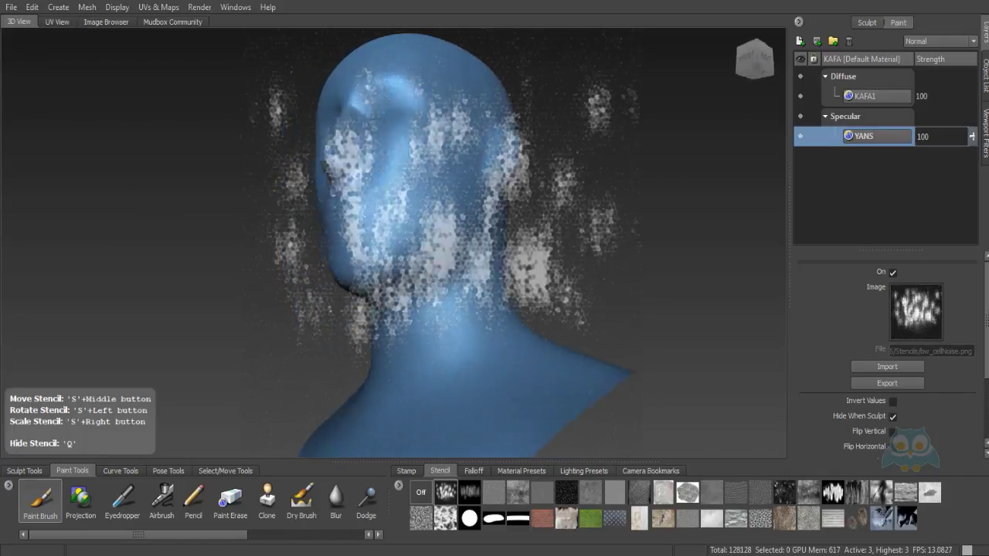
mouse_move(363, 259)
alt+mouse_down()
mouse_move(456, 213)
mouse_move(430, 290)
mouse_move(483, 324)
mouse_move(533, 325)
alt+mouse_up()
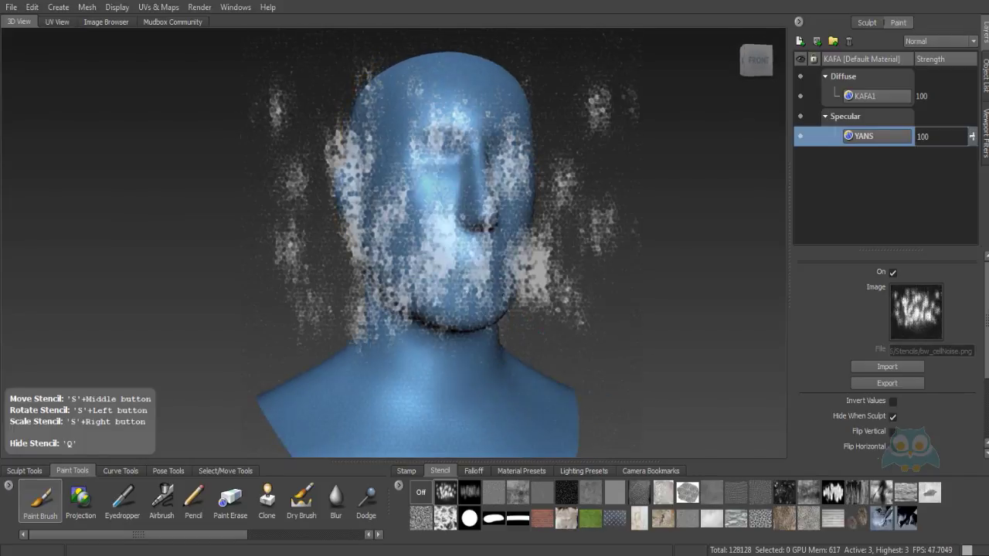
alt+drag(453, 317, 479, 381)
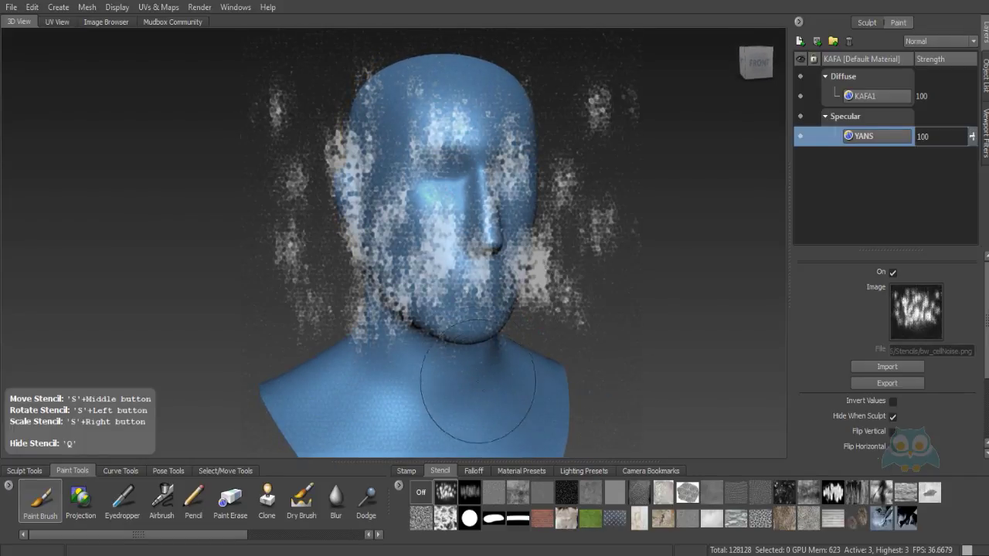
Turn off the stencil and examine the specular highlights on the head from both sides
click(422, 495)
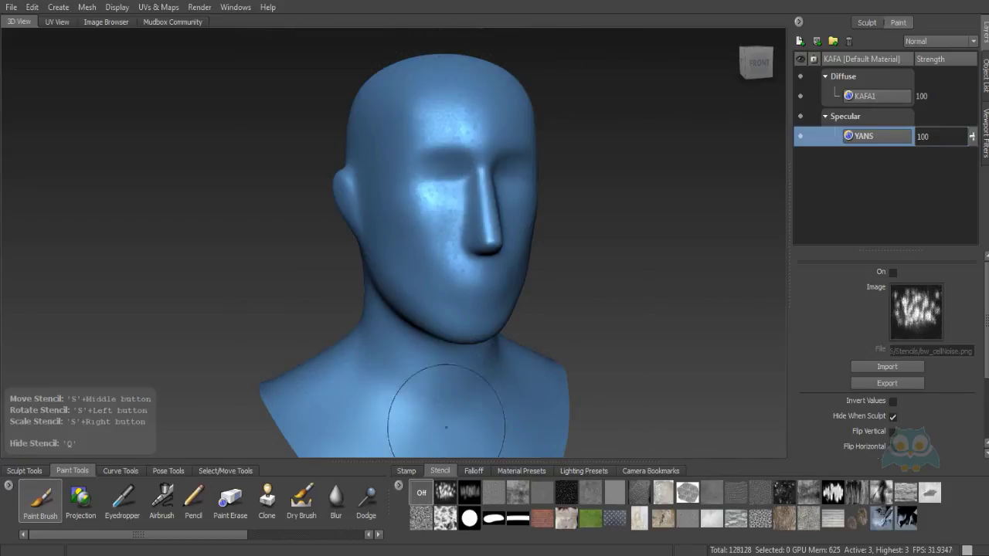
alt+drag(408, 412, 472, 456)
alt+drag(534, 316, 512, 246)
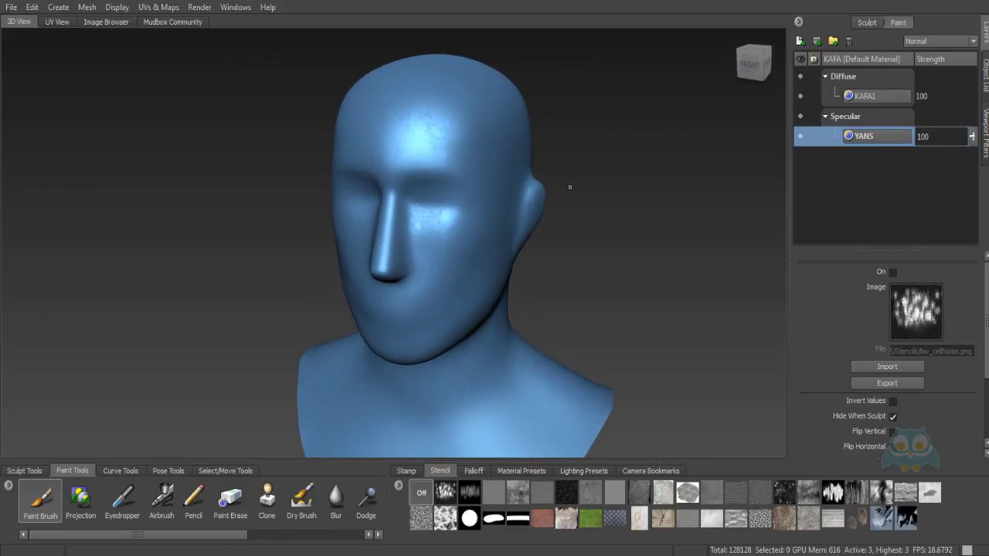
mouse_move(569, 187)
alt+mouse_down()
mouse_move(657, 189)
mouse_move(572, 188)
alt+mouse_up()
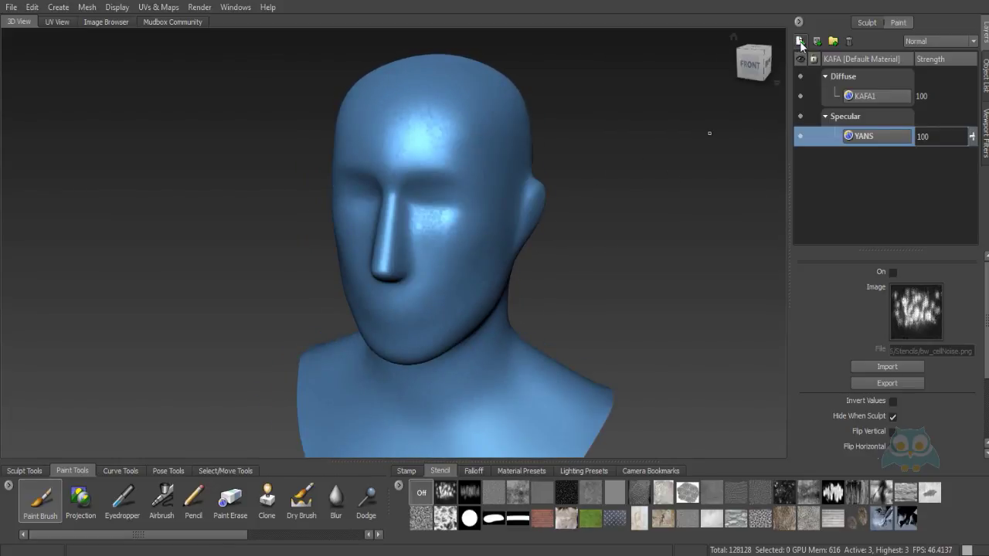
Create a paint layer named PAR with size 2048, TIFF [8 bit, RGBA] format and the Gloss channel
click(799, 41)
click(483, 290)
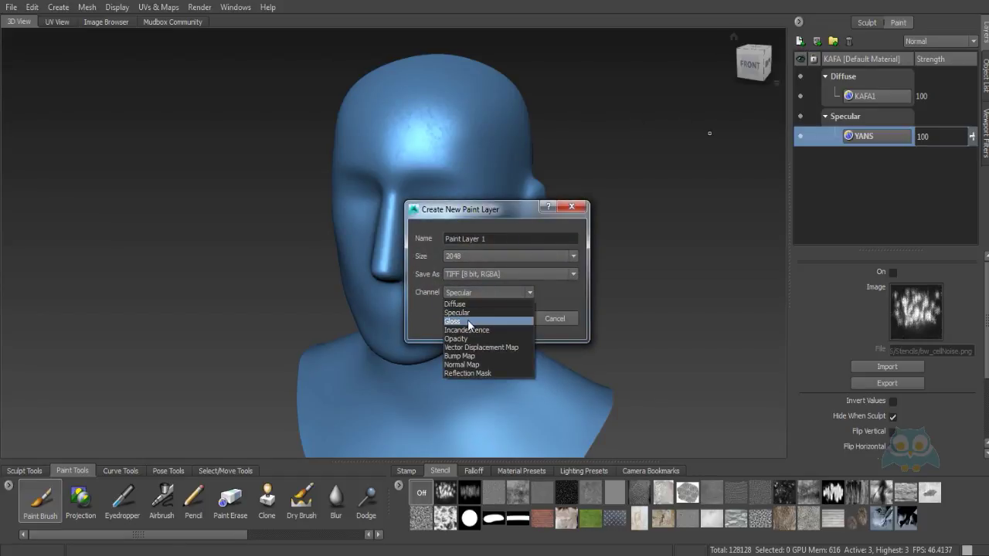
click(467, 320)
mouse_move(497, 209)
mouse_down()
mouse_move(599, 156)
mouse_move(486, 178)
mouse_up()
text(PAR)
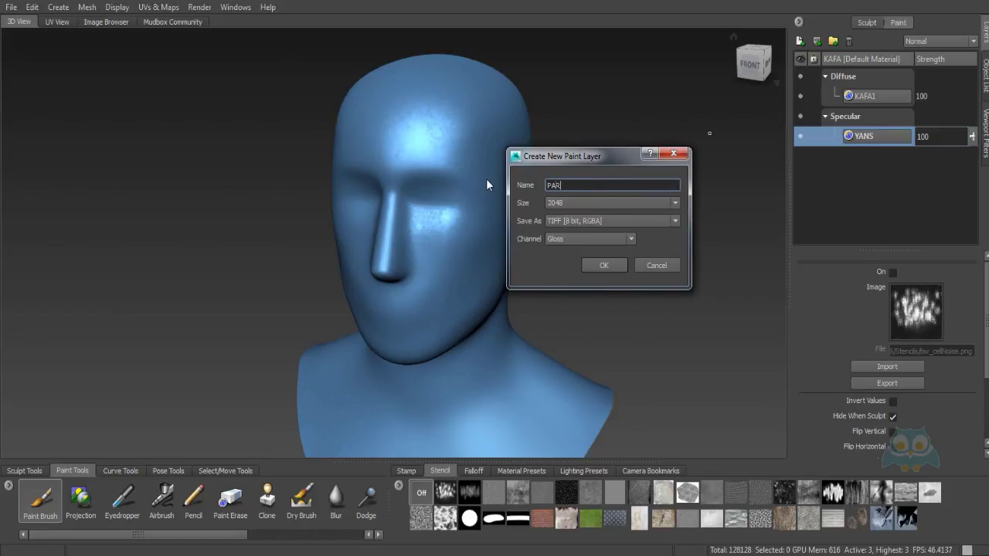
click(598, 265)
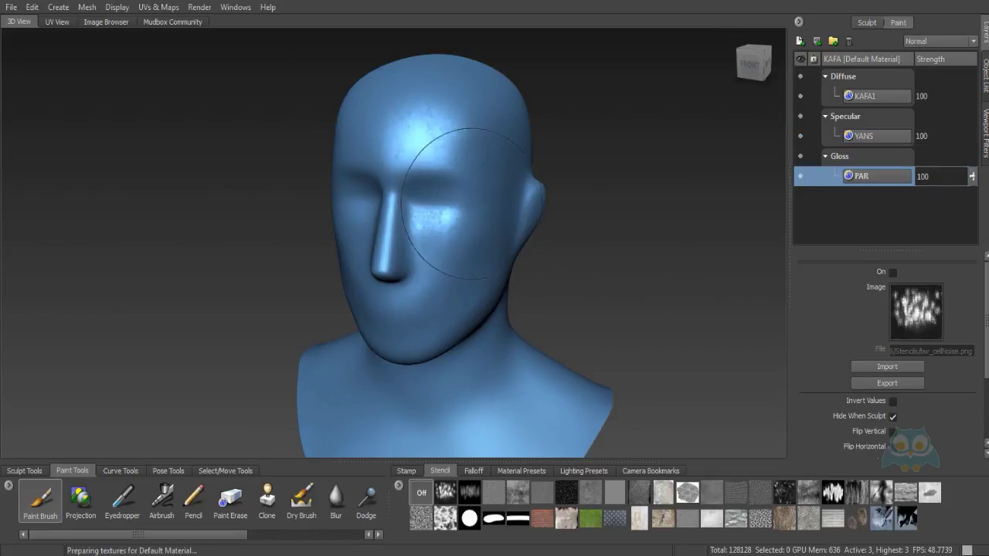
Paint the side and front of the head through the bw_fineStoneDetail stencil on the PAR layer, and turn the stencil off
alt+drag(477, 204, 522, 227)
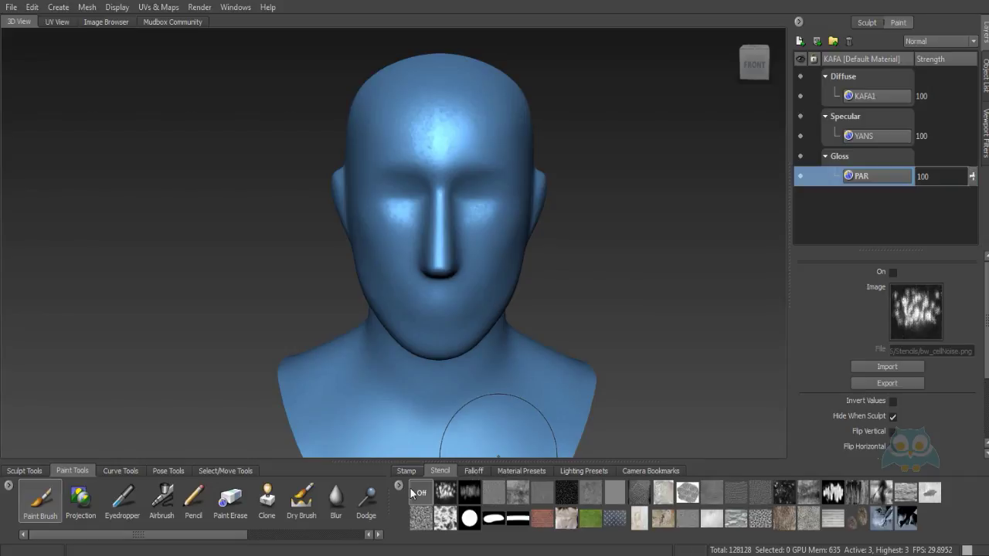
click(446, 493)
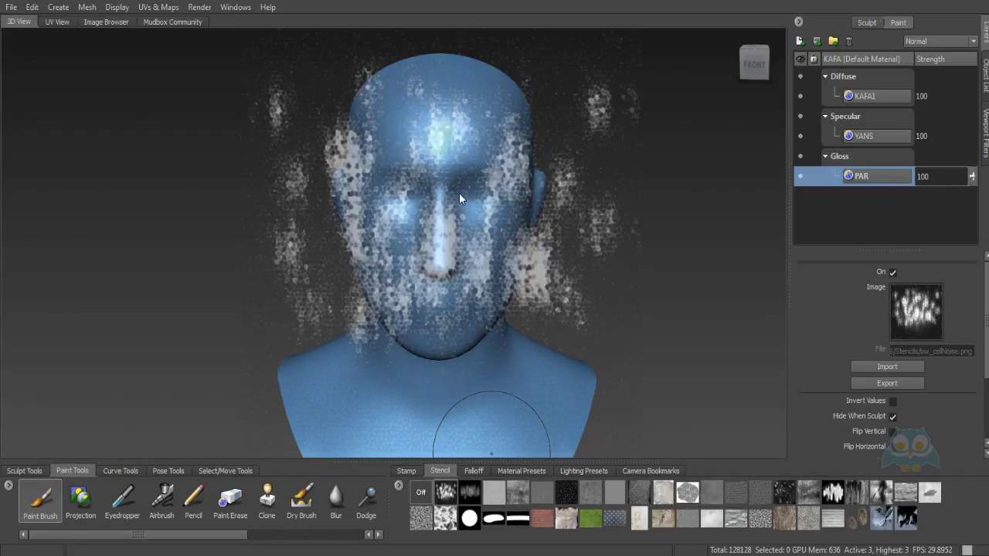
click(494, 493)
mouse_move(483, 112)
alt+mouse_down()
mouse_move(439, 117)
mouse_move(426, 171)
mouse_move(526, 191)
alt+mouse_up()
key(q)
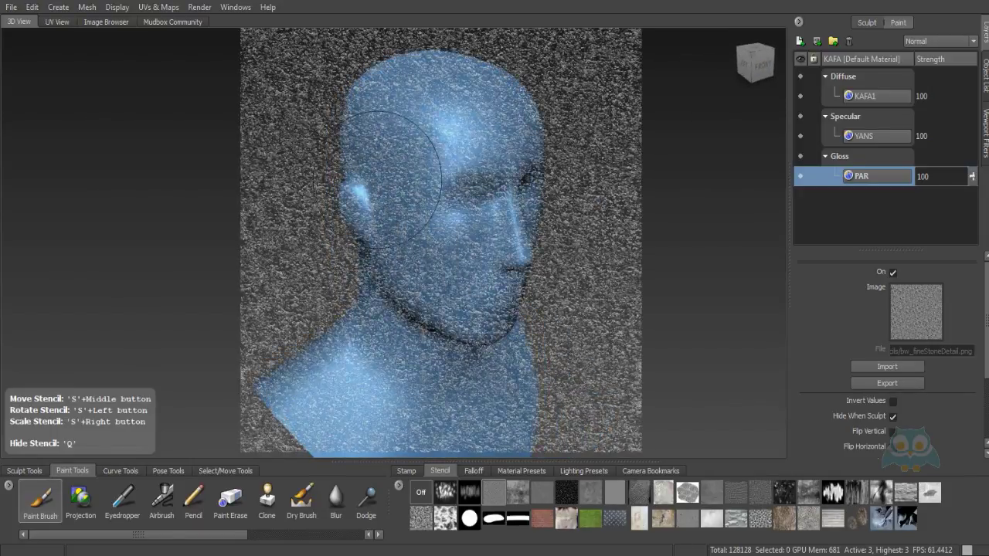
key(q)
drag(403, 263, 410, 259)
alt+drag(479, 232, 402, 209)
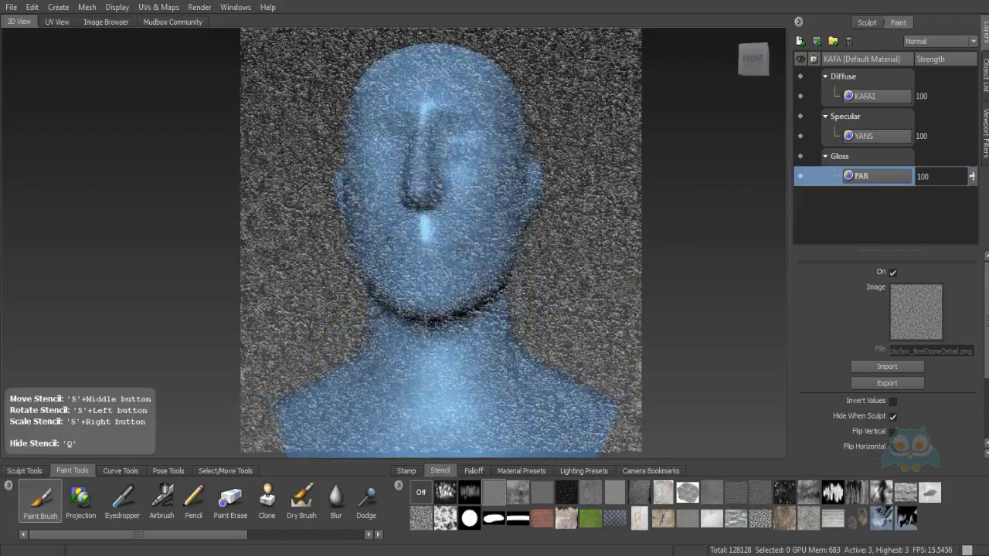
mouse_move(444, 154)
mouse_down()
mouse_move(464, 204)
mouse_move(463, 263)
mouse_move(541, 292)
mouse_move(355, 280)
mouse_move(672, 286)
mouse_move(510, 288)
mouse_move(477, 271)
mouse_move(473, 280)
mouse_move(421, 270)
mouse_up()
click(421, 493)
Create a paint layer with the default name, size 2048, TIFF [8 bit, RGBA] format and the Incandescence channel
click(800, 41)
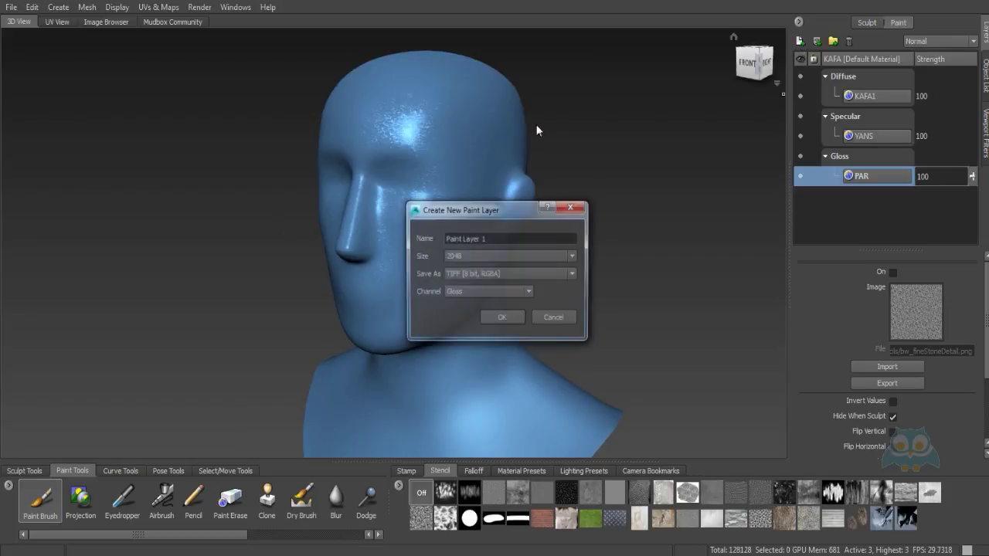
click(478, 292)
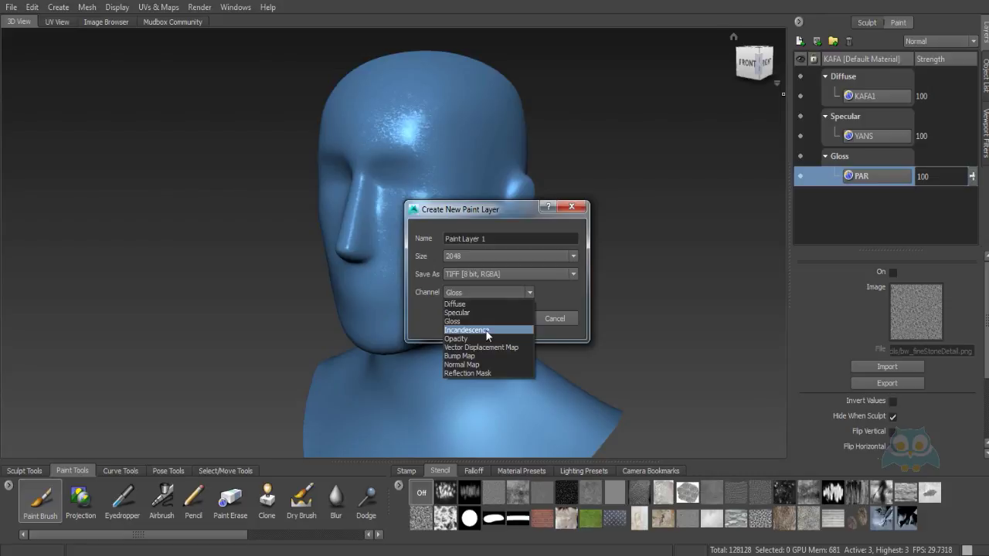
click(487, 331)
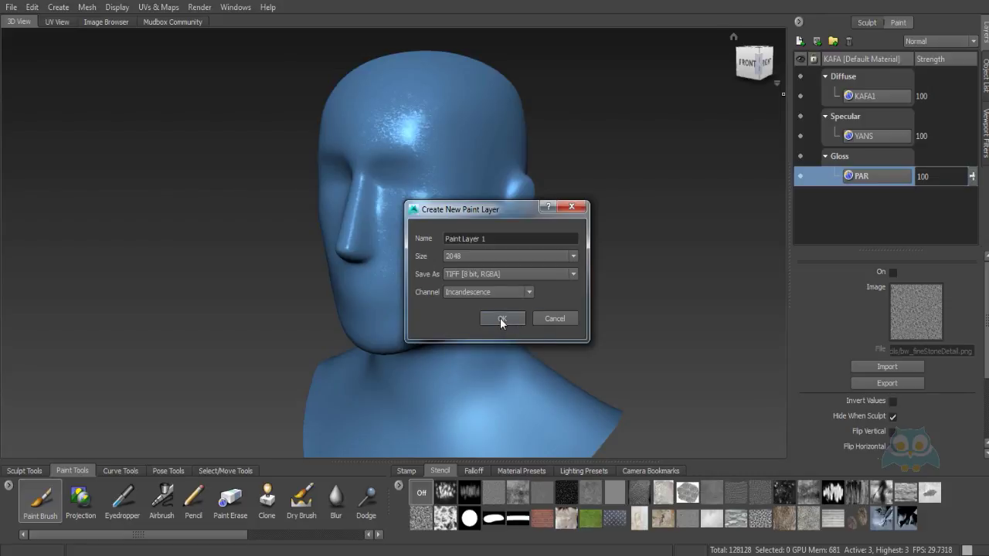
click(500, 320)
Select the bw_grimeScratched stencil, try one stroke on the forehead and undo it
alt+drag(585, 232, 776, 194)
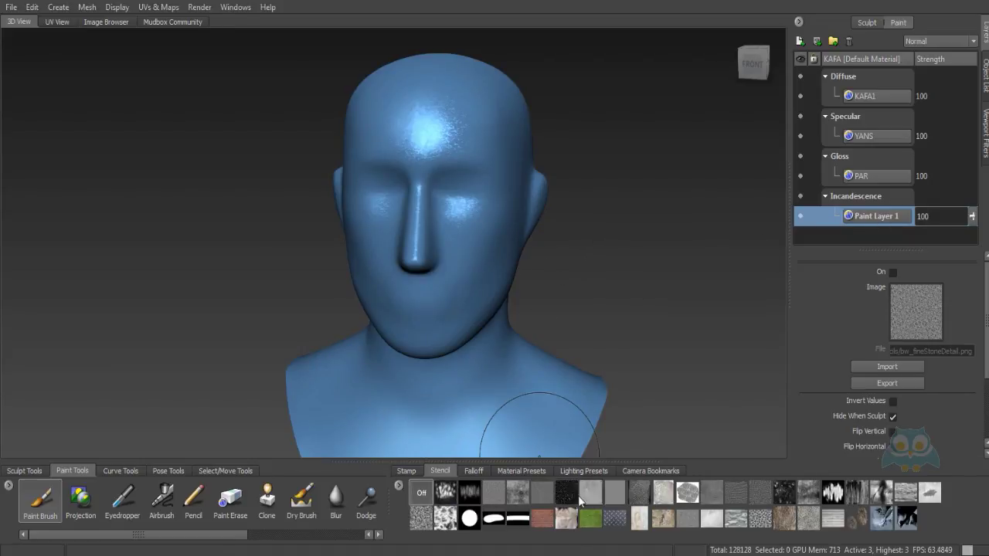
click(517, 492)
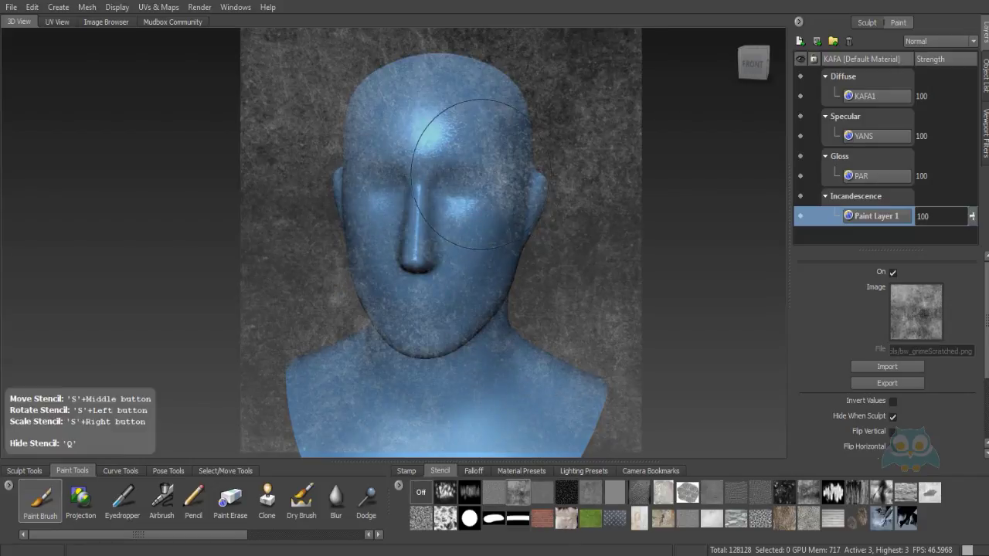
drag(480, 174, 457, 162)
key(ctrl+z)
Set the Paint Brush color to a medium pink in the color wheel and accept it
mouse_move(987, 337)
mouse_down()
mouse_move(986, 398)
mouse_move(986, 333)
mouse_up()
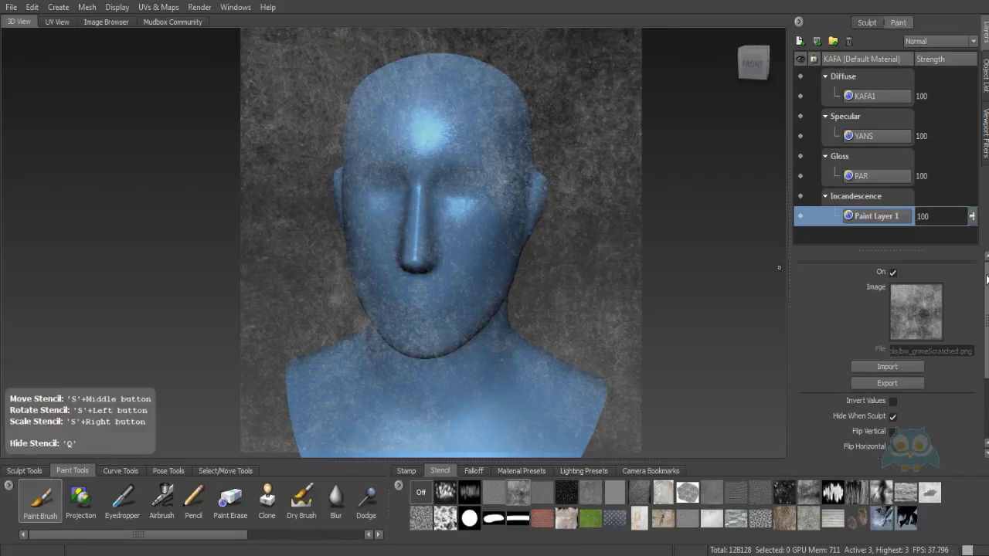
click(41, 506)
click(903, 277)
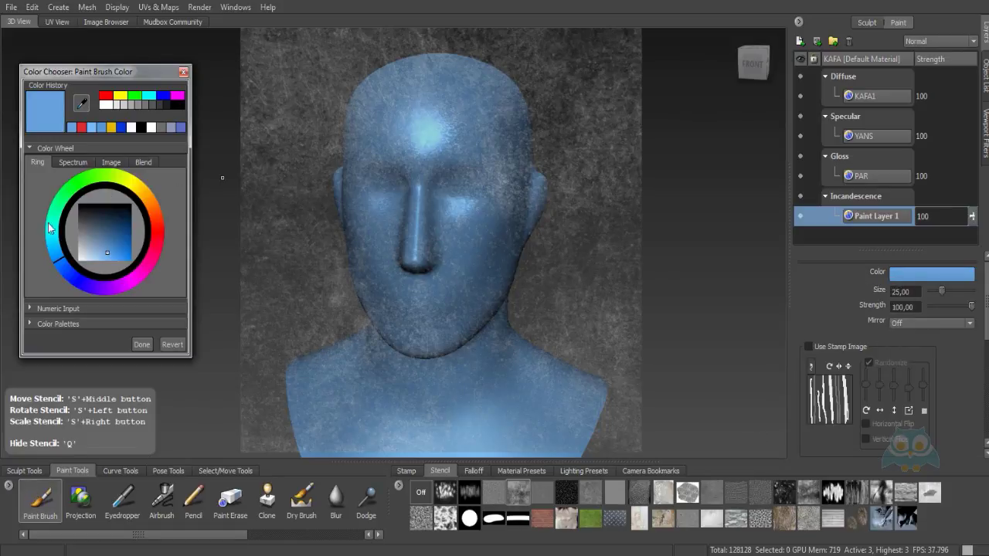
click(107, 240)
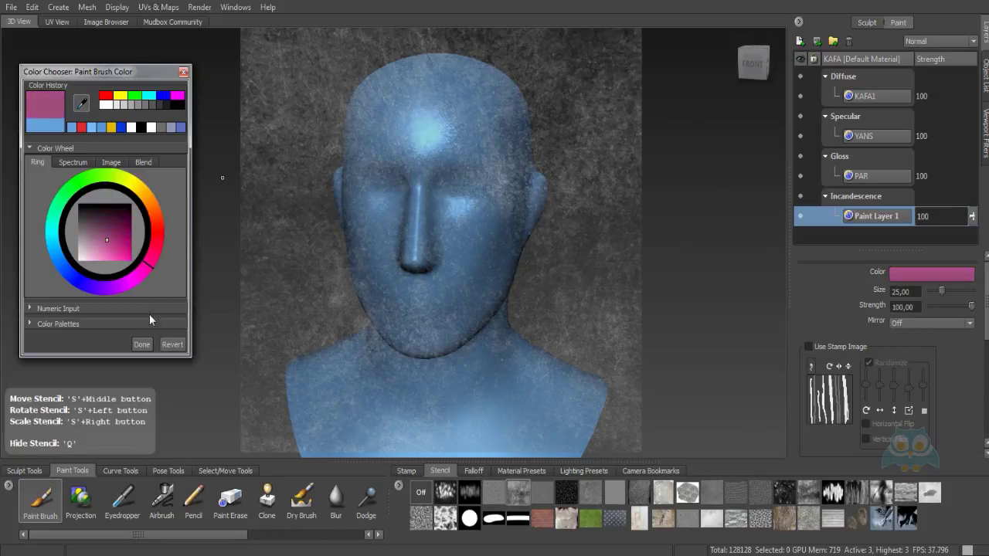
click(132, 260)
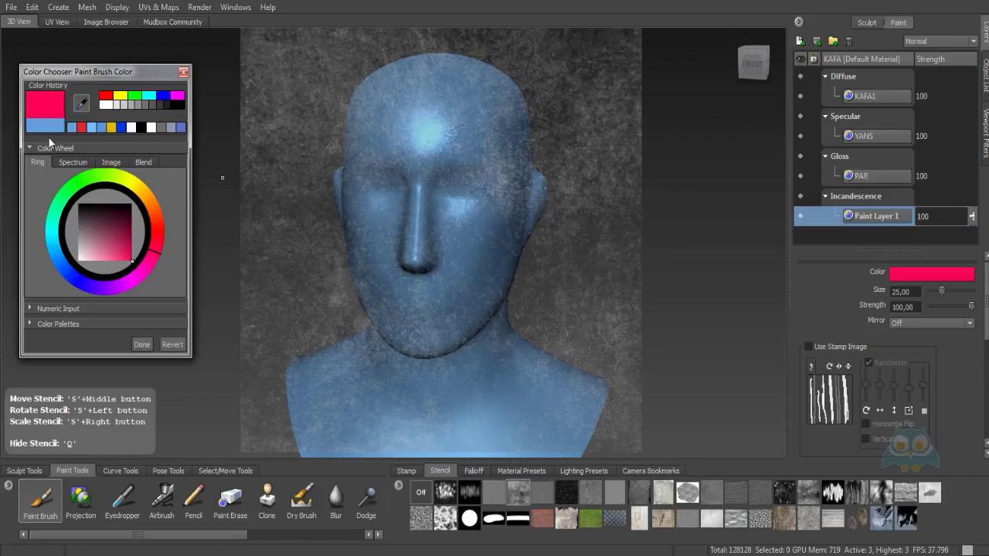
click(114, 254)
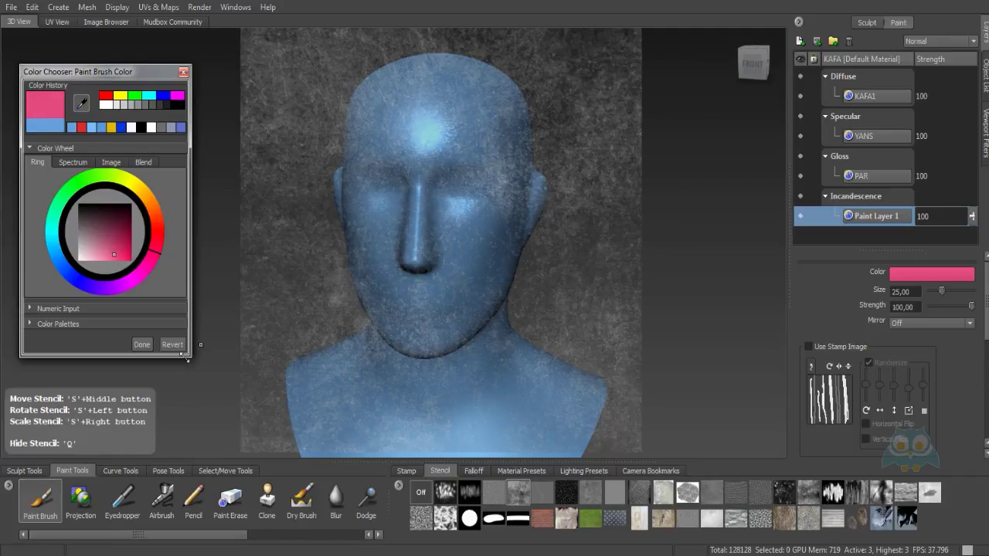
click(143, 348)
Paint the face, top, sides and neck pink through the bw_grimeScratched stencil on the Incandescence layer
mouse_move(428, 216)
mouse_down()
mouse_move(436, 138)
mouse_move(519, 216)
mouse_up()
mouse_move(502, 255)
mouse_down()
mouse_move(456, 341)
mouse_move(487, 185)
mouse_move(364, 294)
mouse_move(429, 343)
mouse_up()
key(q)
mouse_move(502, 143)
mouse_down()
mouse_move(471, 117)
mouse_move(386, 127)
mouse_move(421, 185)
mouse_move(370, 264)
mouse_move(363, 174)
mouse_move(417, 286)
mouse_move(439, 307)
mouse_up()
alt+drag(421, 240, 275, 275)
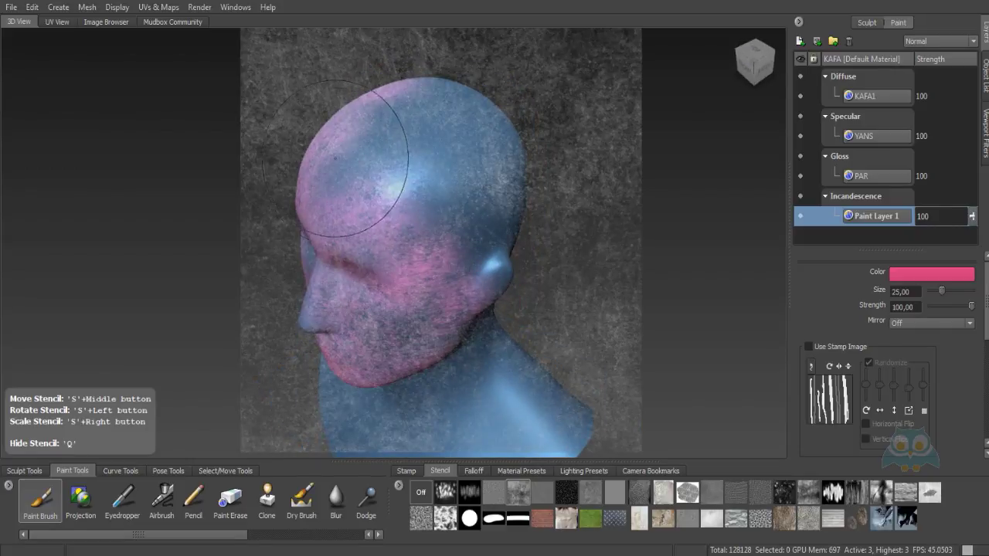
mouse_move(352, 165)
mouse_down()
mouse_move(360, 216)
mouse_move(402, 130)
mouse_move(448, 162)
mouse_move(464, 126)
mouse_move(496, 182)
mouse_move(406, 359)
mouse_up()
mouse_move(409, 355)
alt+mouse_down()
mouse_move(472, 238)
mouse_move(475, 137)
mouse_move(439, 180)
mouse_move(408, 266)
mouse_move(465, 330)
mouse_move(437, 321)
mouse_move(455, 284)
mouse_move(580, 336)
mouse_move(520, 263)
mouse_move(355, 203)
mouse_move(340, 92)
mouse_move(316, 293)
mouse_move(354, 259)
mouse_move(378, 324)
mouse_move(347, 131)
mouse_move(357, 204)
mouse_move(371, 202)
mouse_move(332, 294)
alt+mouse_up()
mouse_move(340, 279)
alt+mouse_down()
mouse_move(409, 240)
mouse_move(530, 197)
alt+mouse_up()
mouse_move(395, 166)
mouse_down()
mouse_move(371, 200)
mouse_move(310, 232)
mouse_move(309, 278)
mouse_move(360, 111)
mouse_move(418, 124)
mouse_move(386, 309)
mouse_move(340, 371)
mouse_move(465, 336)
mouse_up()
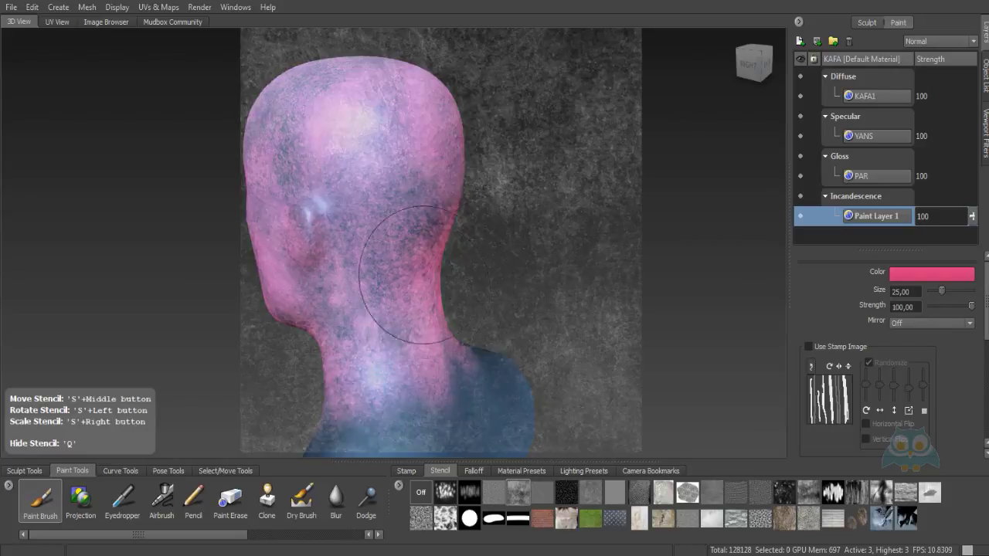
mouse_move(397, 309)
alt+mouse_down()
mouse_move(475, 135)
mouse_move(409, 193)
mouse_move(433, 309)
mouse_move(495, 170)
mouse_move(524, 231)
mouse_move(463, 302)
alt+mouse_up()
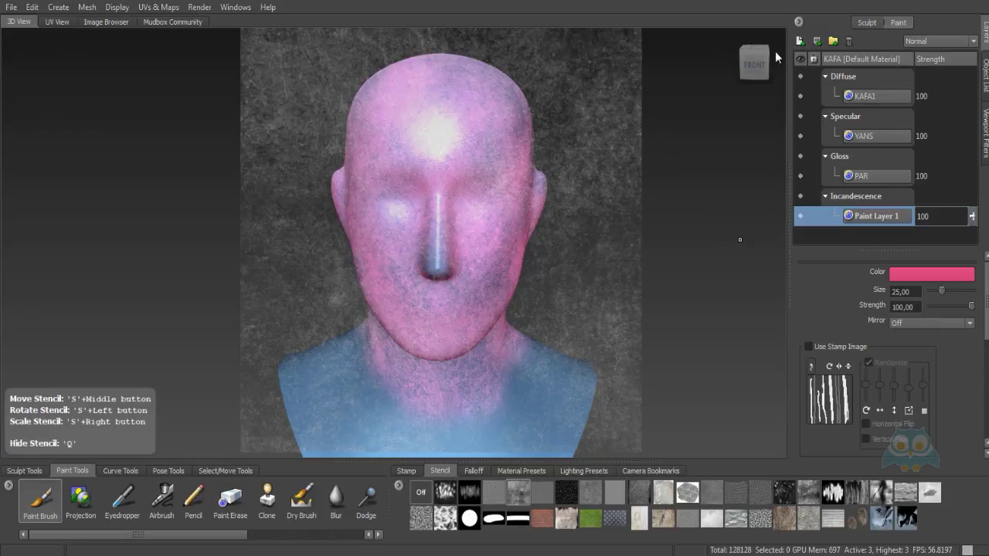
Open the Paint Brush color chooser and turn the stencil off
click(571, 207)
click(906, 279)
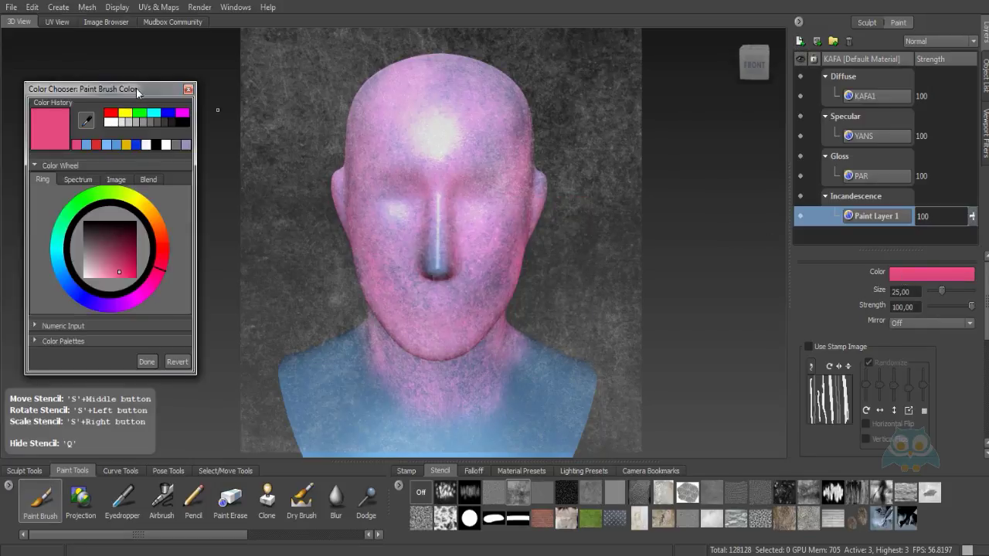
drag(136, 88, 146, 86)
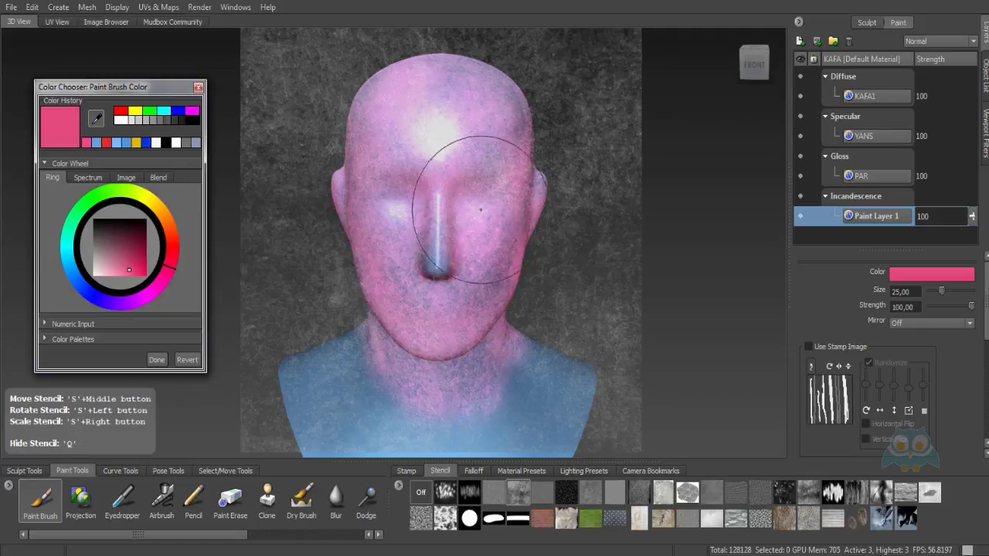
key(q)
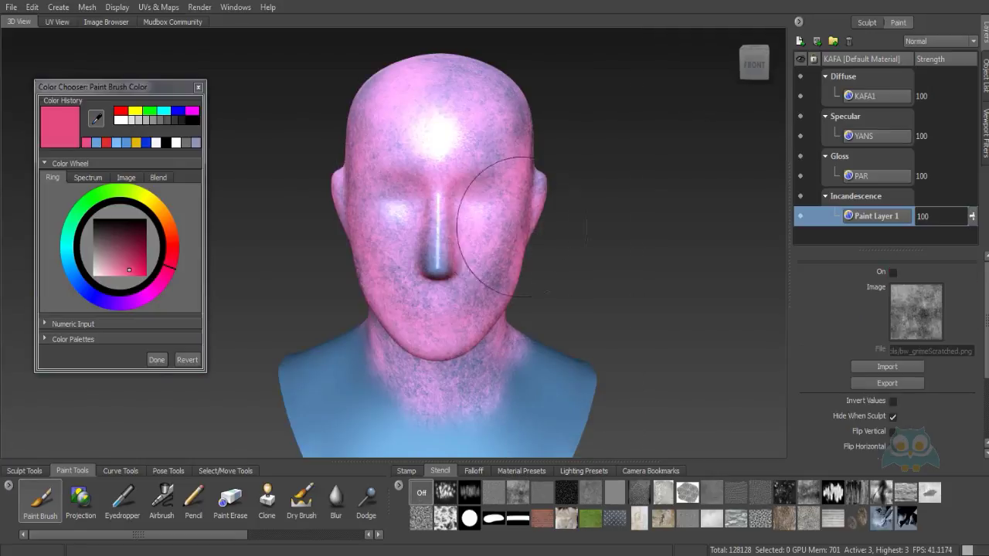
alt+drag(460, 203, 498, 200)
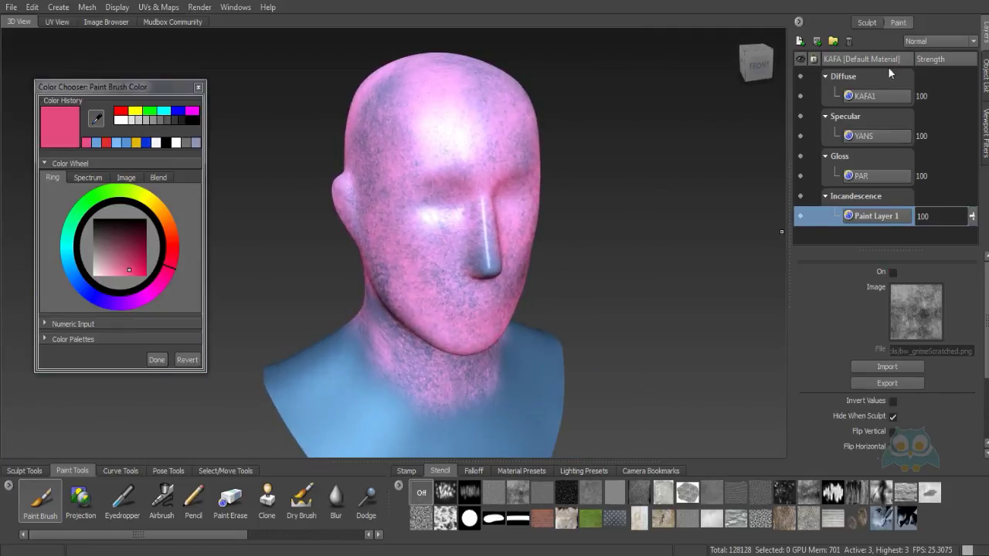
Delete the Incandescence, Diffuse and Specular paint layers, keeping only the PAR Gloss layer
click(848, 43)
click(847, 43)
click(847, 43)
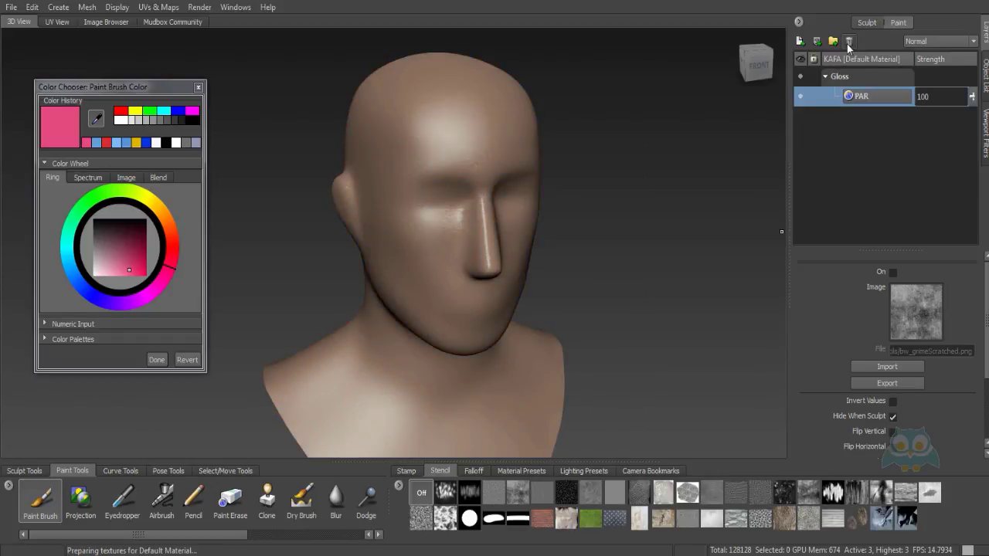
alt+drag(643, 224, 589, 207)
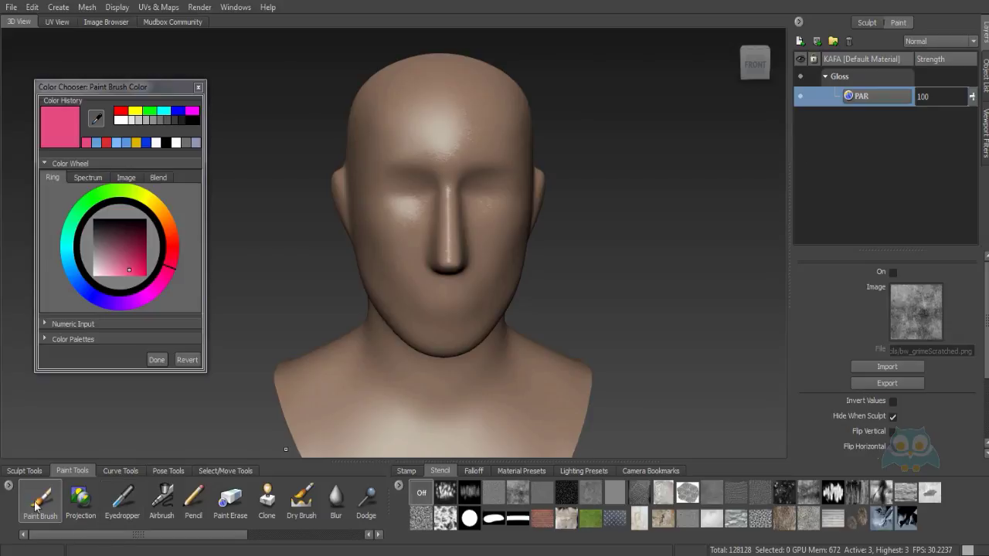
Set the Paint Brush color to a muted grey-blue and flood the PAR Gloss layer with it
click(36, 507)
click(126, 234)
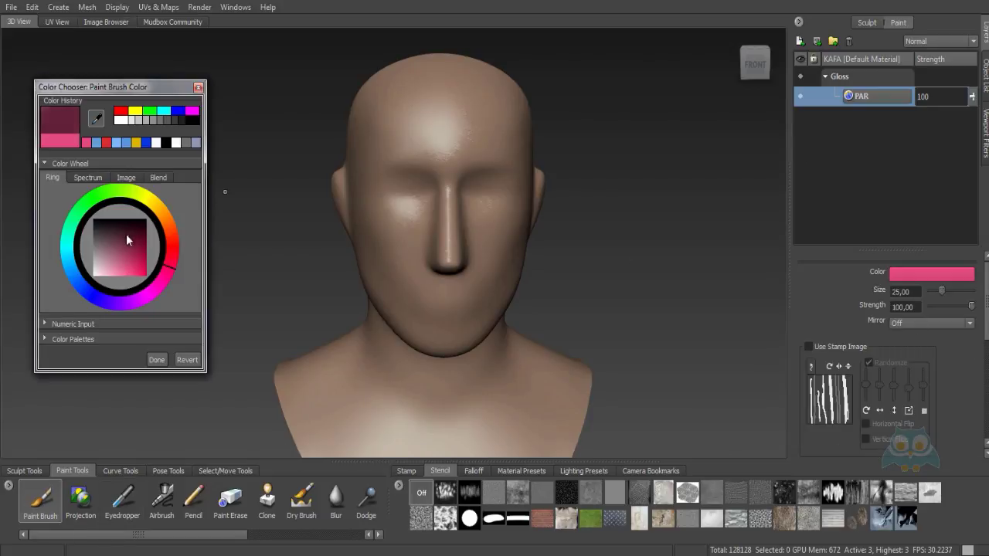
click(114, 254)
click(85, 290)
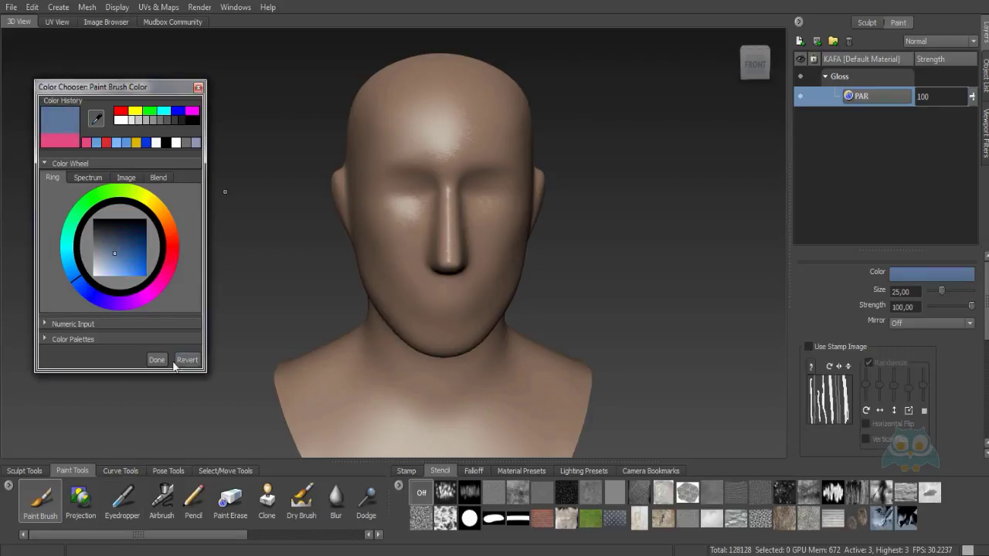
mouse_move(987, 309)
mouse_down()
mouse_move(986, 425)
mouse_move(988, 298)
mouse_up()
click(888, 370)
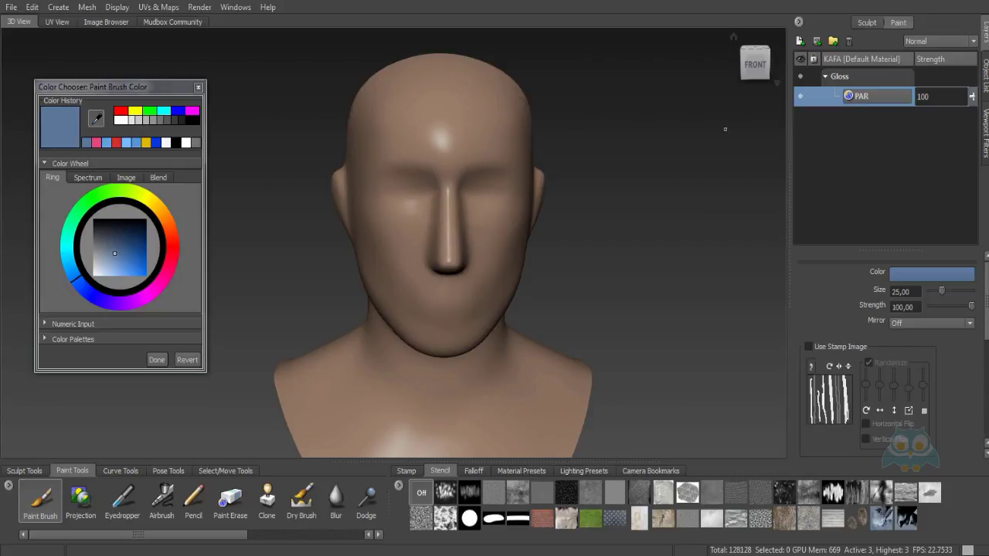
Delete the PAR layer and create a default-named paint layer with size 2048, TIFF [8 bit, RGBA] format and the Diffuse channel
click(849, 42)
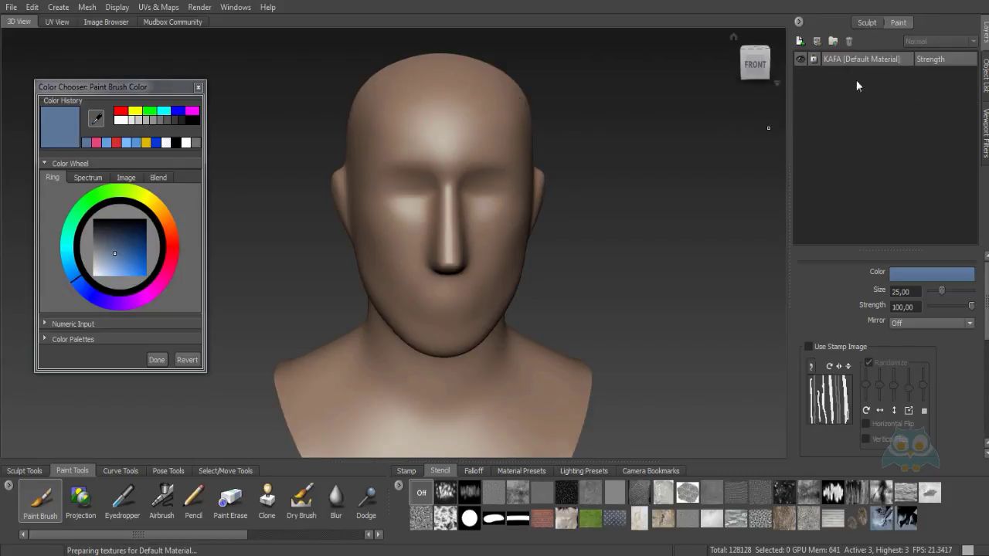
click(800, 40)
click(502, 319)
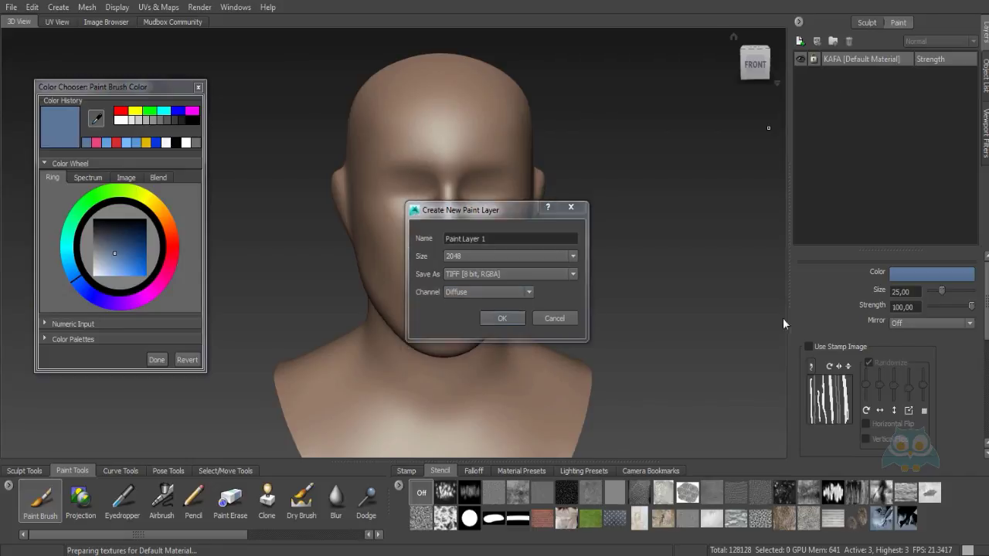
Flood the new Diffuse paint layer with the grey-blue brush color
mouse_move(982, 303)
mouse_down()
mouse_move(987, 419)
mouse_move(986, 305)
mouse_up()
click(896, 370)
mouse_move(502, 241)
alt+mouse_down()
mouse_move(404, 247)
mouse_move(468, 239)
mouse_move(459, 241)
alt+mouse_up()
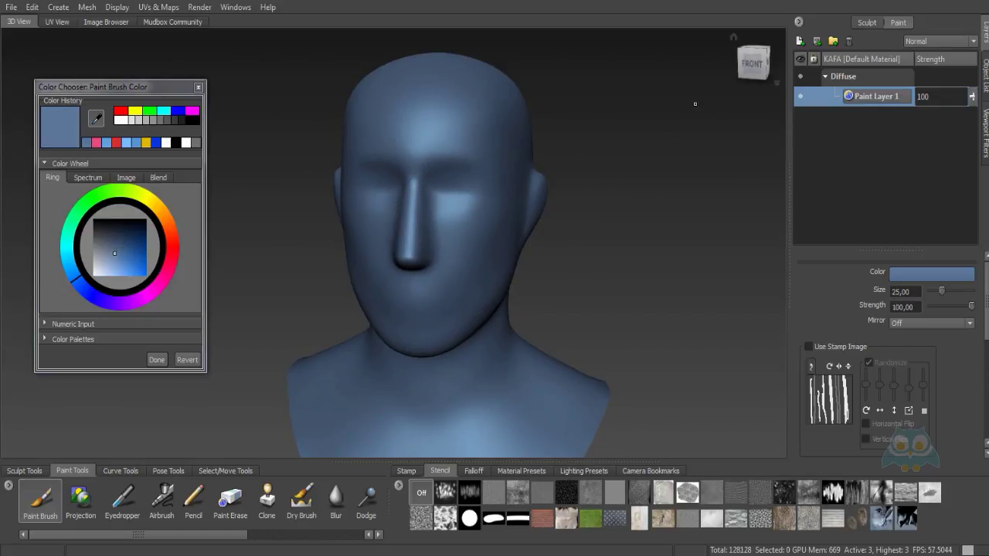
Create a second default-named paint layer with size 2048, TIFF [8 bit, RGBA] format and the Specular channel
click(799, 41)
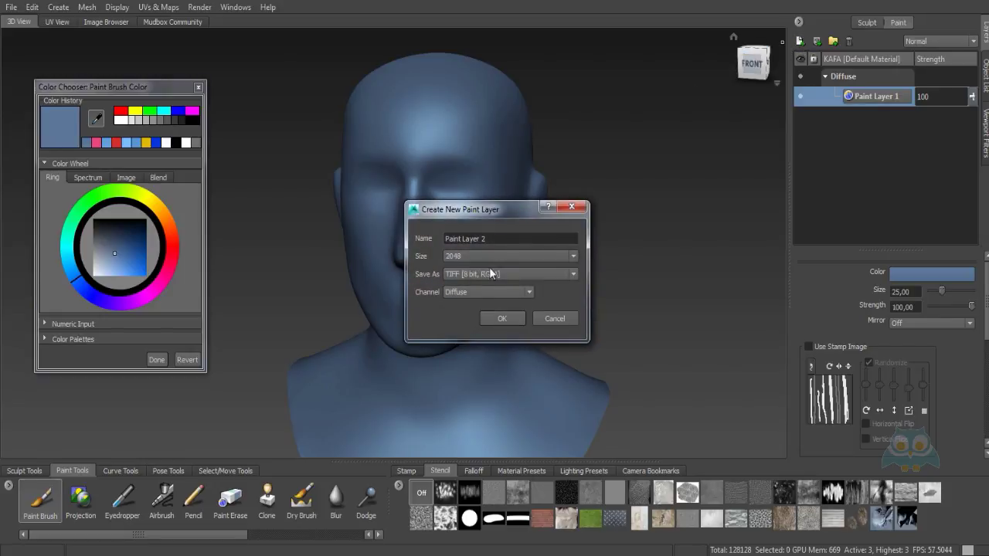
click(471, 292)
click(472, 309)
click(501, 318)
Try out black and white brush strokes on the forehead and face on the Specular layer
drag(105, 246, 109, 220)
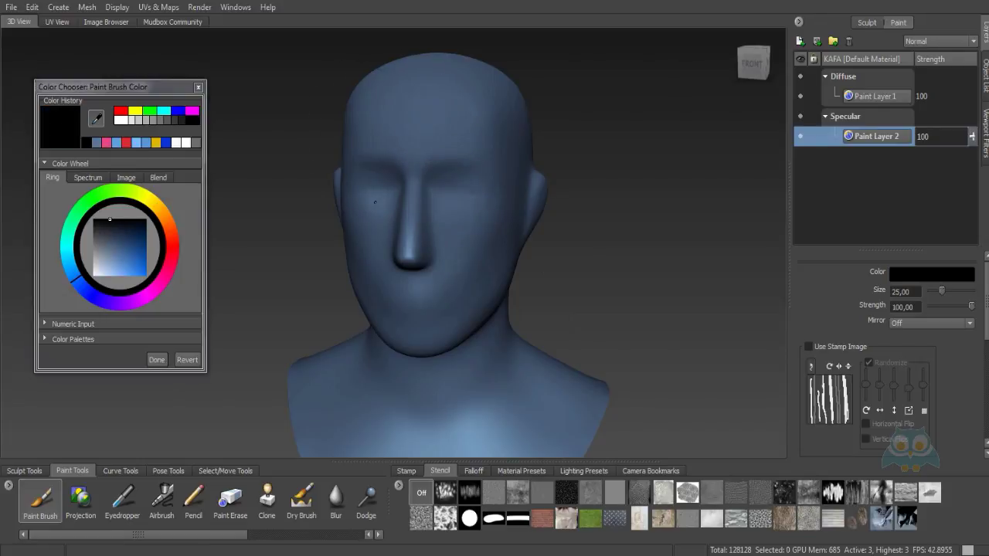
alt+drag(416, 196, 510, 194)
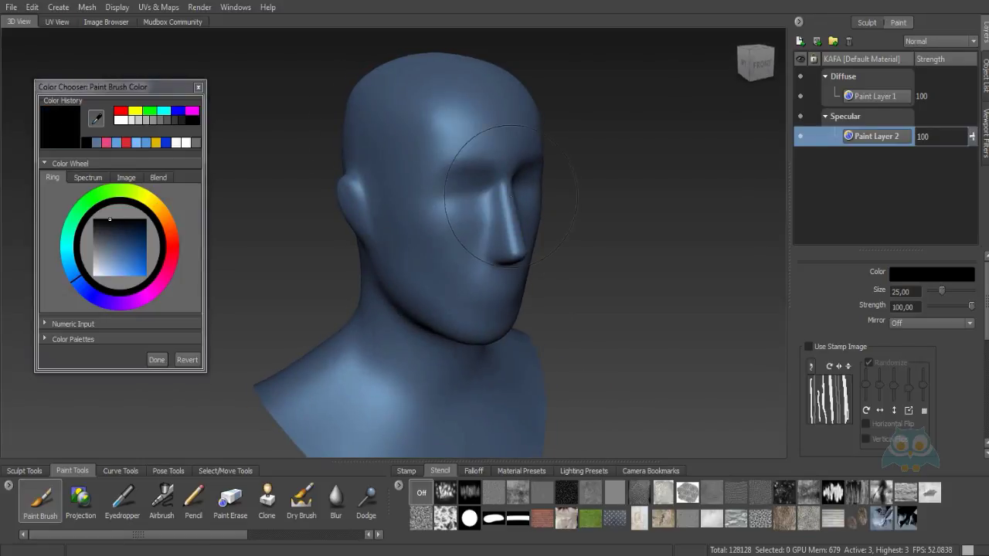
drag(109, 232, 94, 276)
mouse_move(458, 185)
mouse_down()
mouse_move(446, 128)
mouse_move(463, 119)
mouse_up()
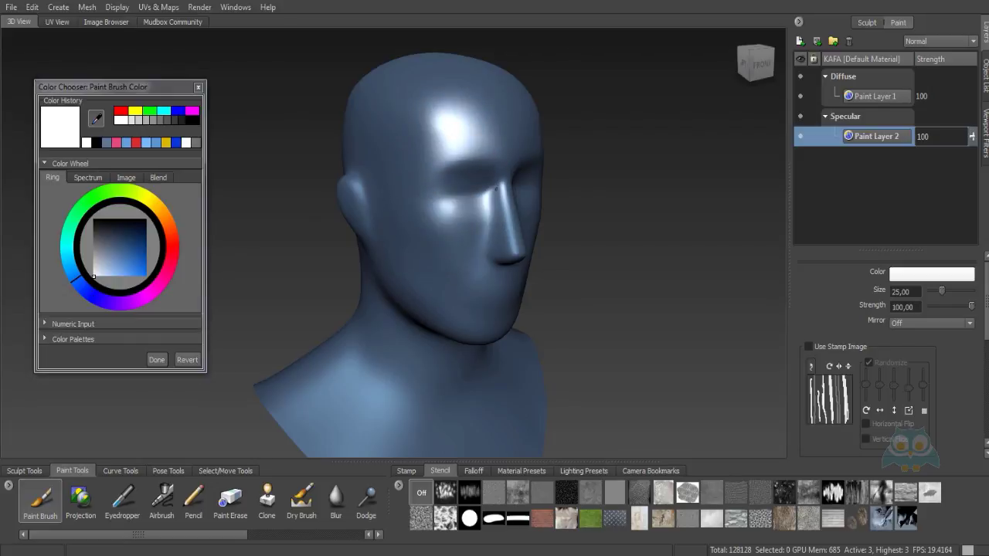
alt+drag(502, 177, 392, 177)
mouse_move(438, 148)
mouse_down()
mouse_move(415, 152)
mouse_move(420, 312)
mouse_move(503, 274)
mouse_up()
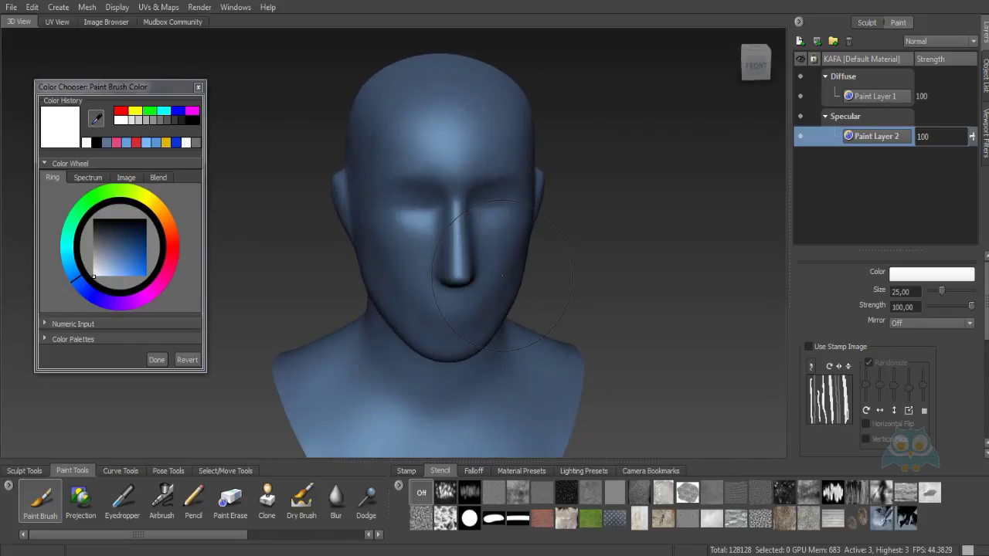
alt+drag(568, 160, 757, 94)
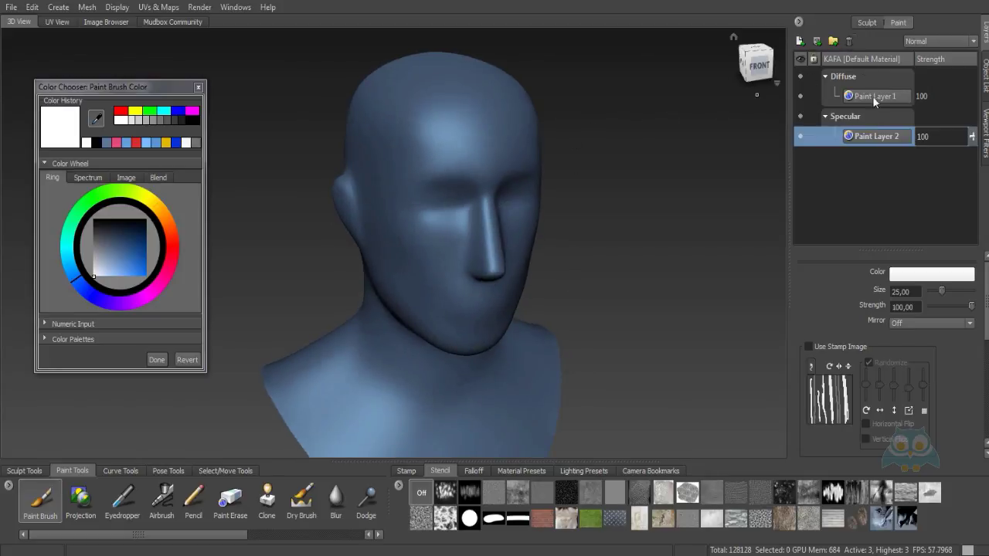
Move Paint Layer 2 from the Specular channel to the Gloss channel
right_click(877, 136)
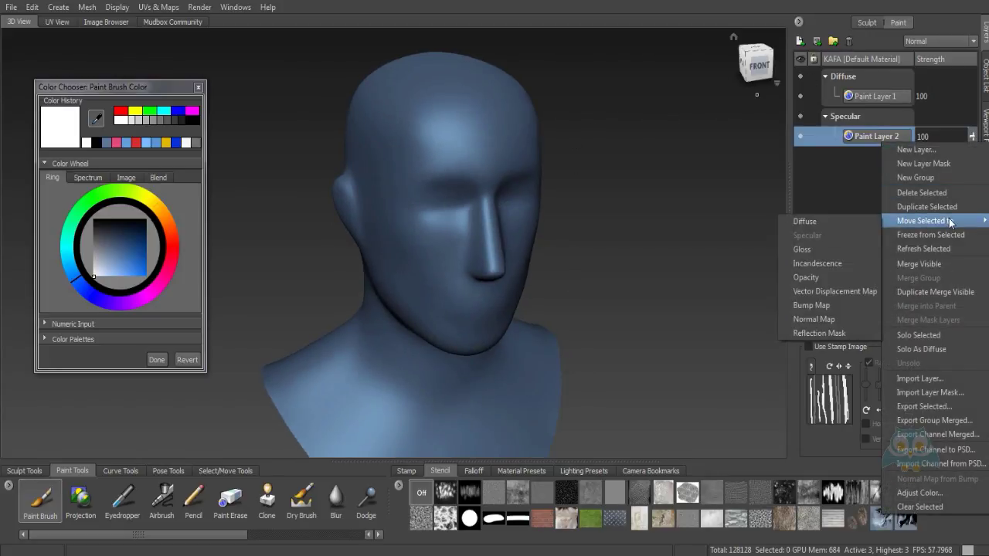
mouse_move(932, 220)
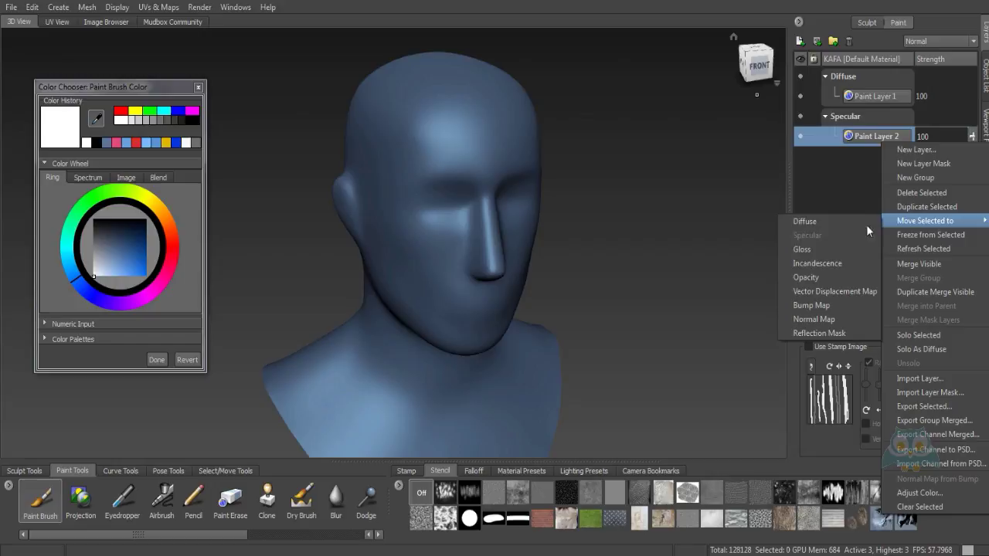
click(809, 252)
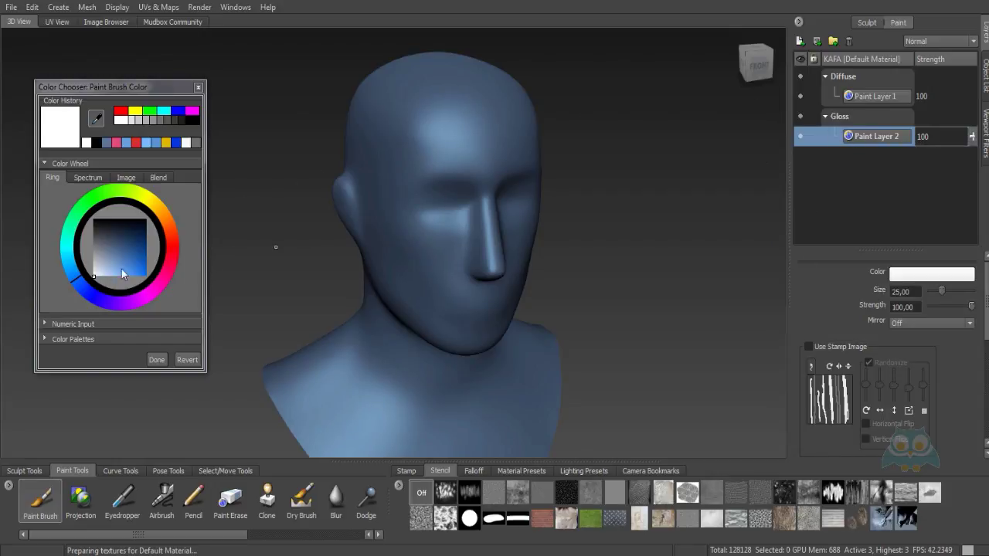
Try painting the face black on the Gloss layer and undo the strokes
click(102, 219)
alt+drag(274, 179, 402, 161)
mouse_move(422, 149)
mouse_down()
mouse_move(391, 205)
mouse_move(418, 193)
mouse_move(454, 143)
mouse_up()
mouse_move(521, 211)
alt+mouse_down()
mouse_move(390, 170)
mouse_move(451, 181)
mouse_move(402, 212)
mouse_move(394, 249)
mouse_move(409, 286)
mouse_move(433, 189)
alt+mouse_up()
mouse_move(433, 190)
alt+mouse_down()
mouse_move(534, 228)
mouse_move(626, 232)
mouse_move(521, 232)
alt+mouse_up()
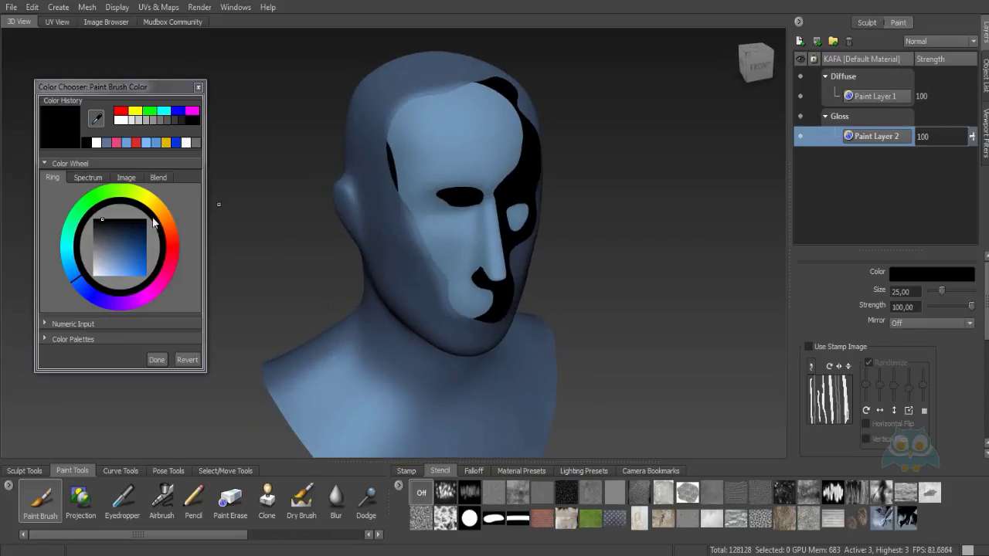
key(ctrl+z)
key(ctrl+z)
key(ctrl+z)
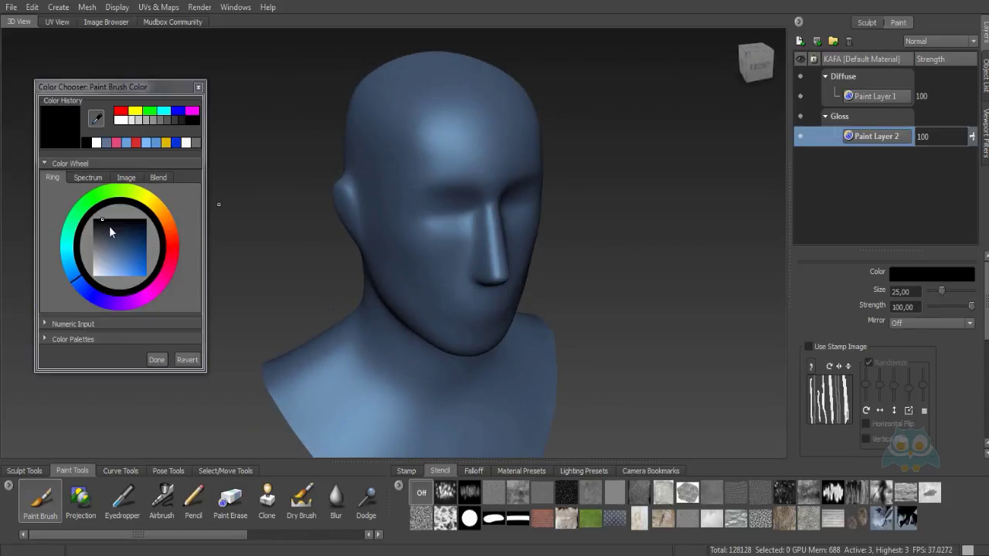
Try white dabs on the forehead and face on the Gloss layer, and undo back to the Specular channel
click(94, 276)
click(445, 138)
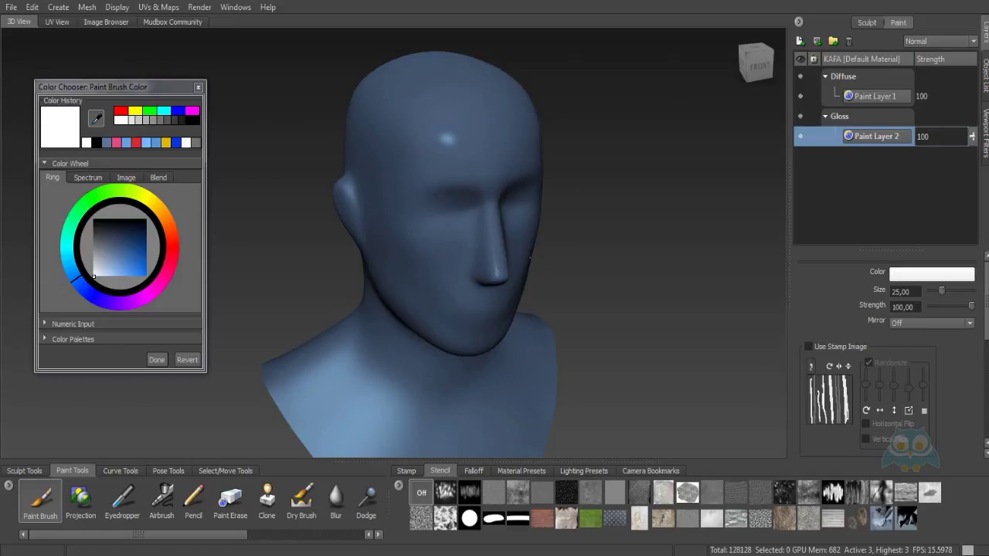
mouse_move(531, 256)
alt+mouse_down()
mouse_move(439, 239)
mouse_move(429, 271)
mouse_move(470, 242)
mouse_move(519, 262)
mouse_move(445, 166)
alt+mouse_up()
click(437, 210)
key(ctrl+z)
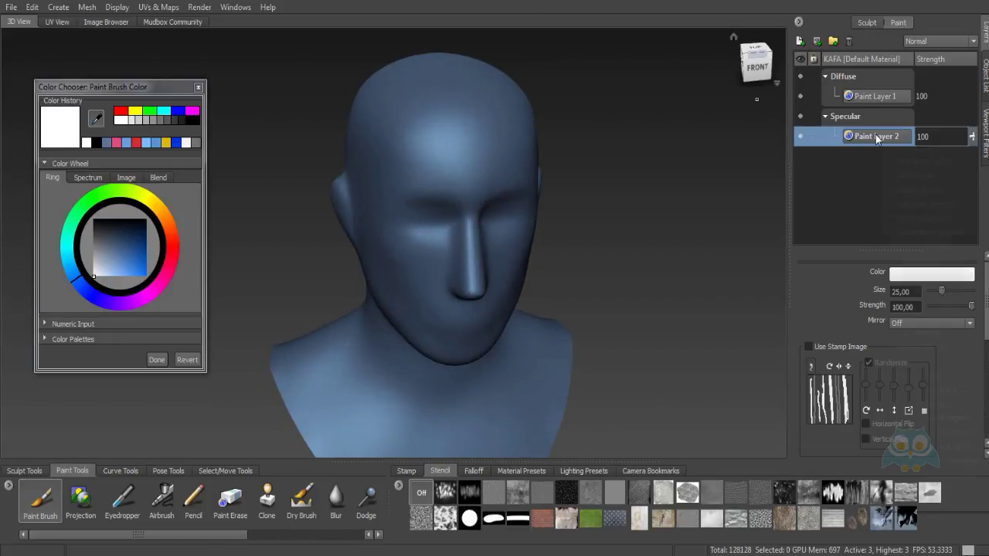
Move Paint Layer 2 from the Specular channel to the Opacity channel
right_click(876, 135)
mouse_move(943, 217)
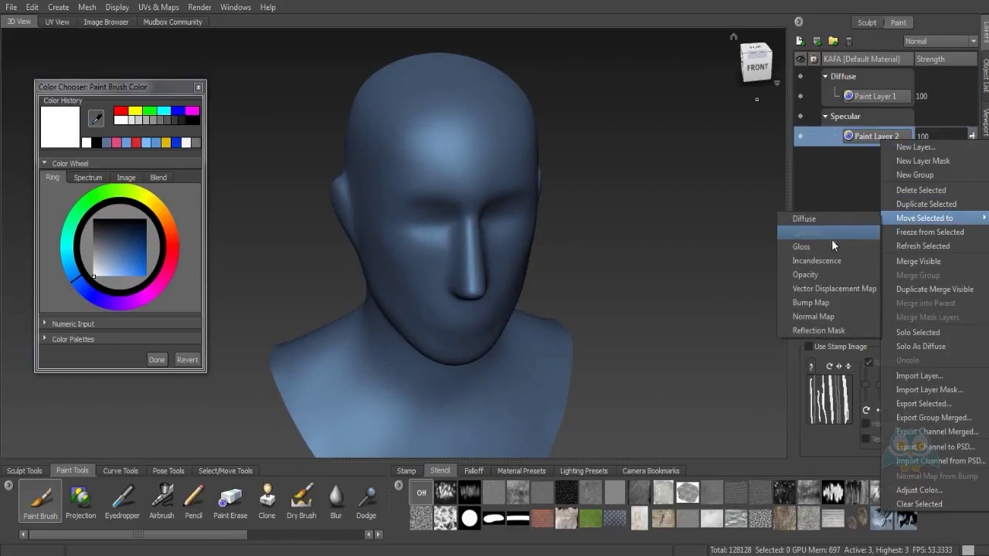
click(820, 274)
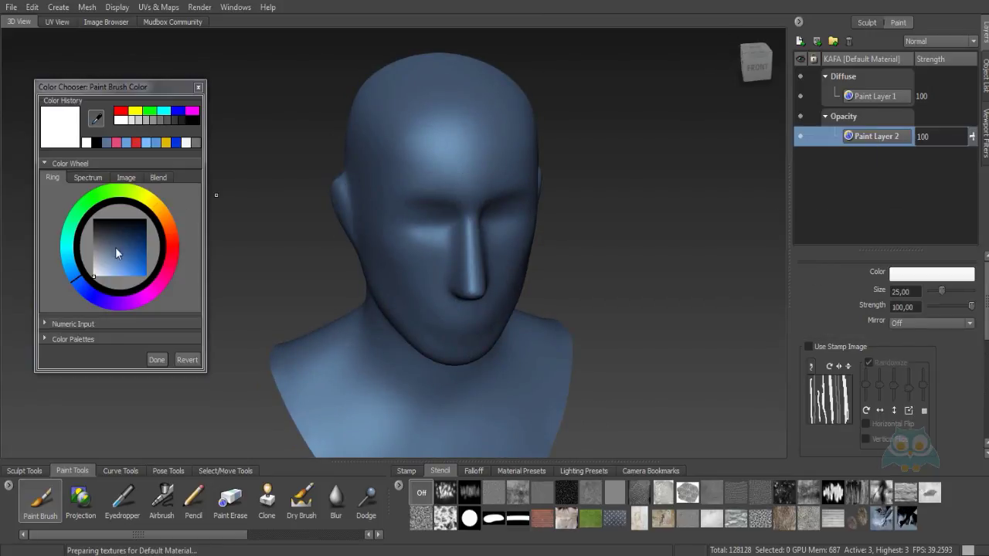
Paint black over the forehead, face and sides of the head on Paint Layer 2 in the Opacity channel
click(99, 219)
mouse_move(445, 179)
mouse_down()
mouse_move(423, 124)
mouse_move(480, 157)
mouse_up()
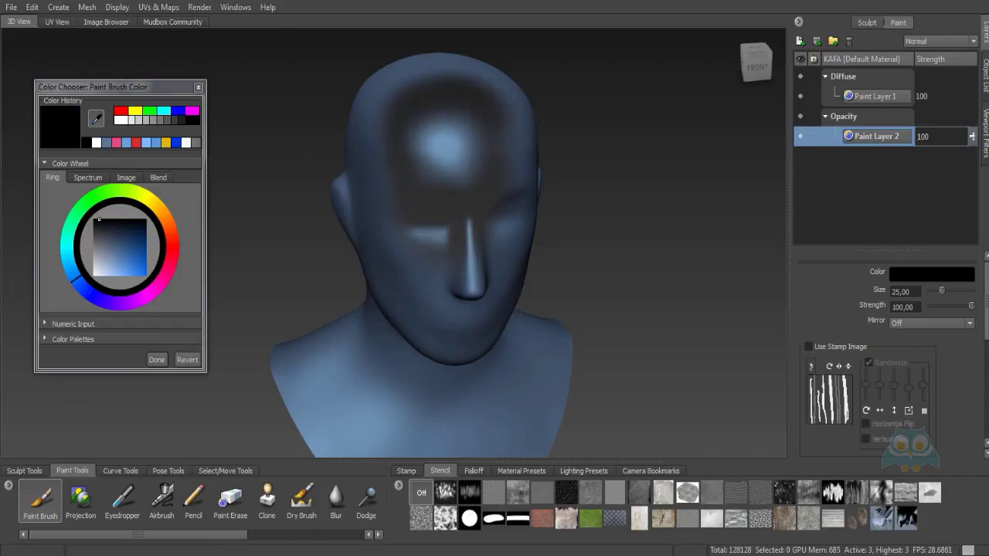
drag(482, 233, 518, 229)
alt+drag(429, 313, 466, 241)
mouse_move(501, 168)
mouse_down()
mouse_move(380, 294)
mouse_move(352, 150)
mouse_up()
alt+drag(527, 280, 360, 284)
drag(377, 224, 344, 104)
alt+drag(306, 215, 507, 228)
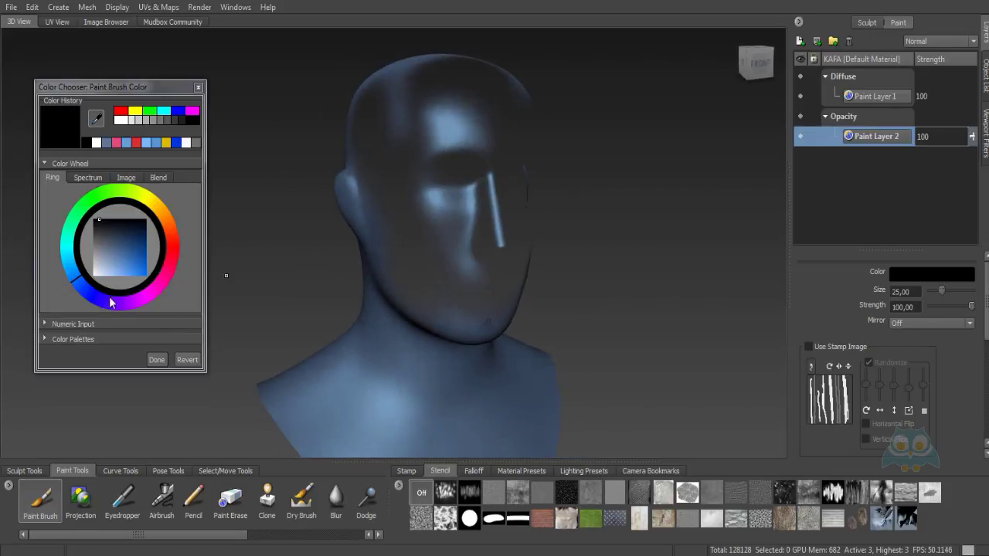
Cover the black areas of the head and face with white on Paint Layer 2 in the Opacity channel
drag(106, 255, 93, 276)
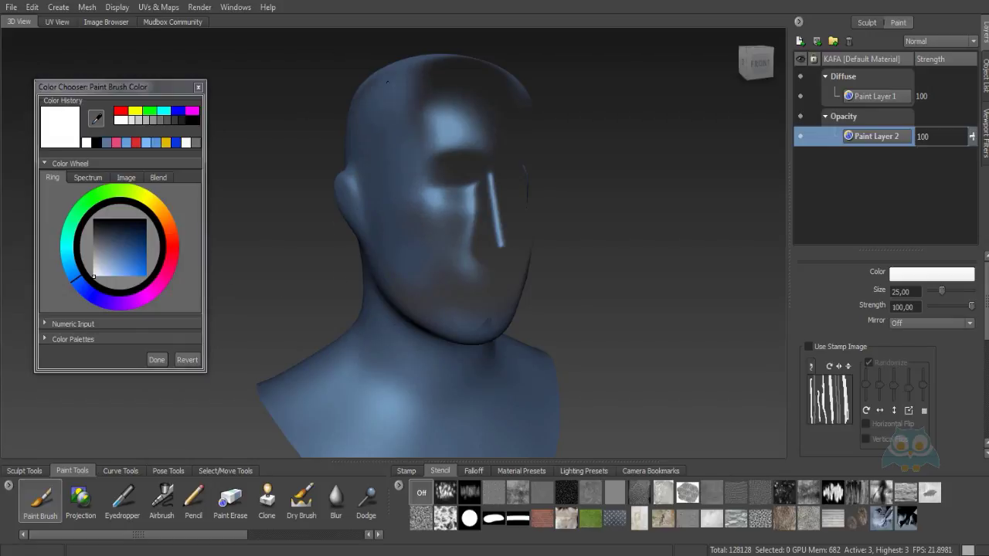
alt+drag(326, 137, 360, 92)
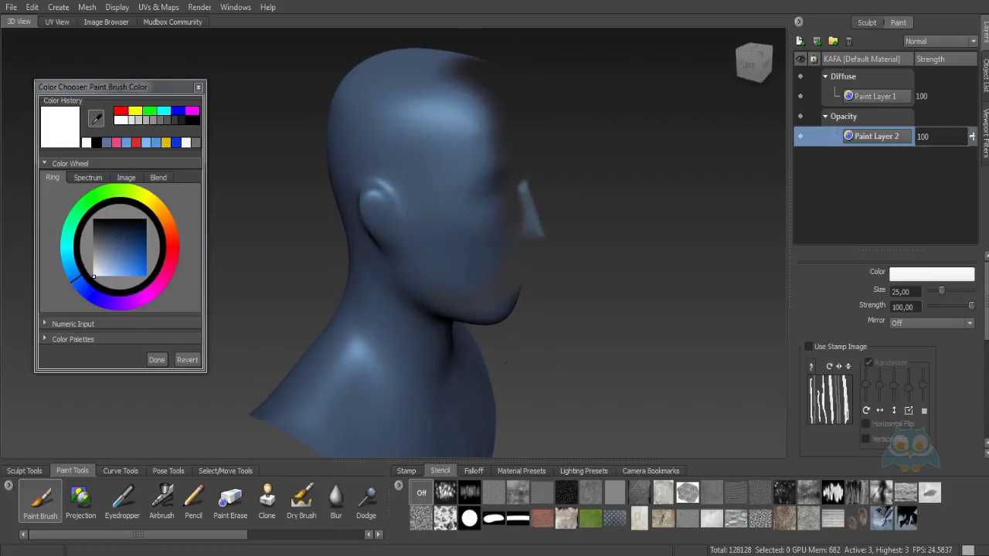
alt+drag(518, 222, 459, 173)
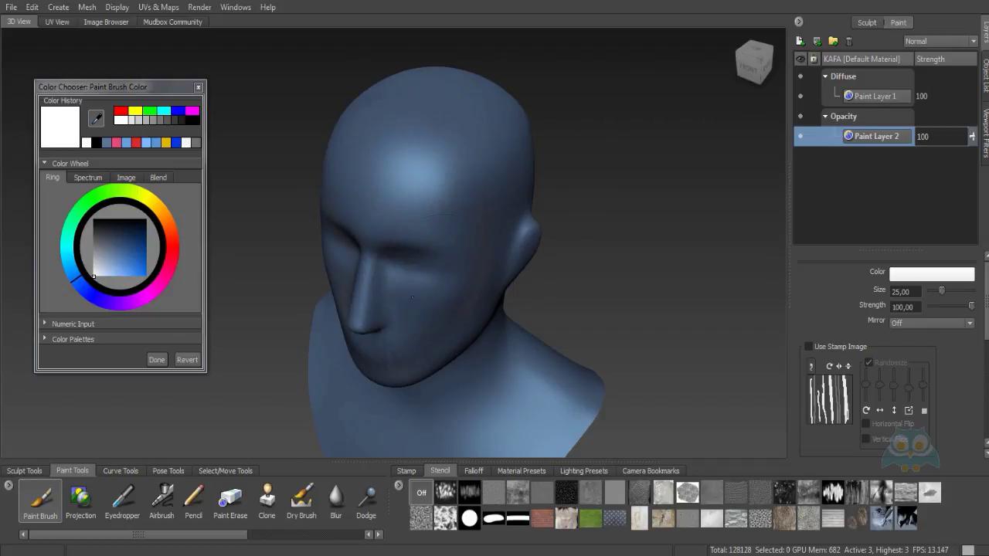
alt+drag(413, 297, 472, 232)
scroll(919, 363, down, 6)
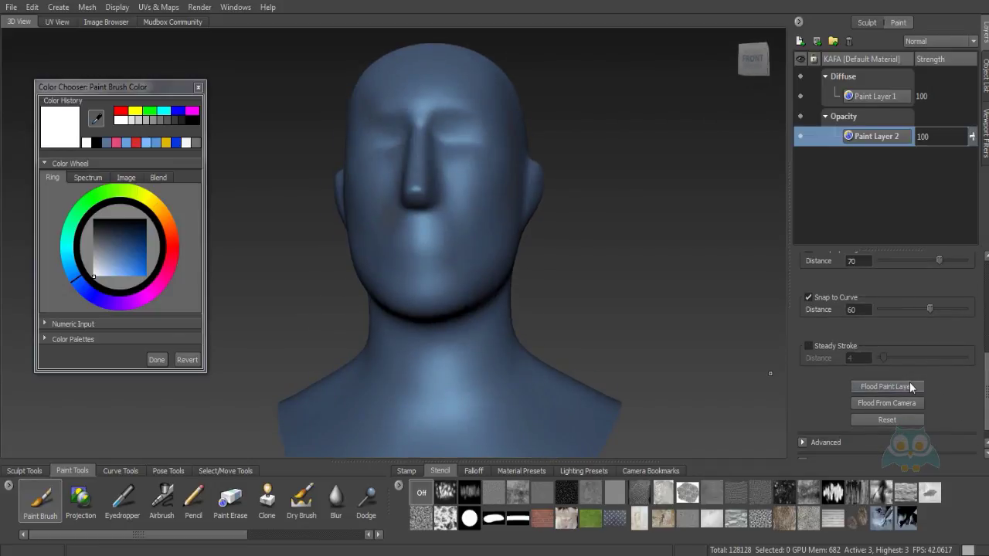
drag(987, 404, 977, 246)
alt+drag(595, 231, 663, 272)
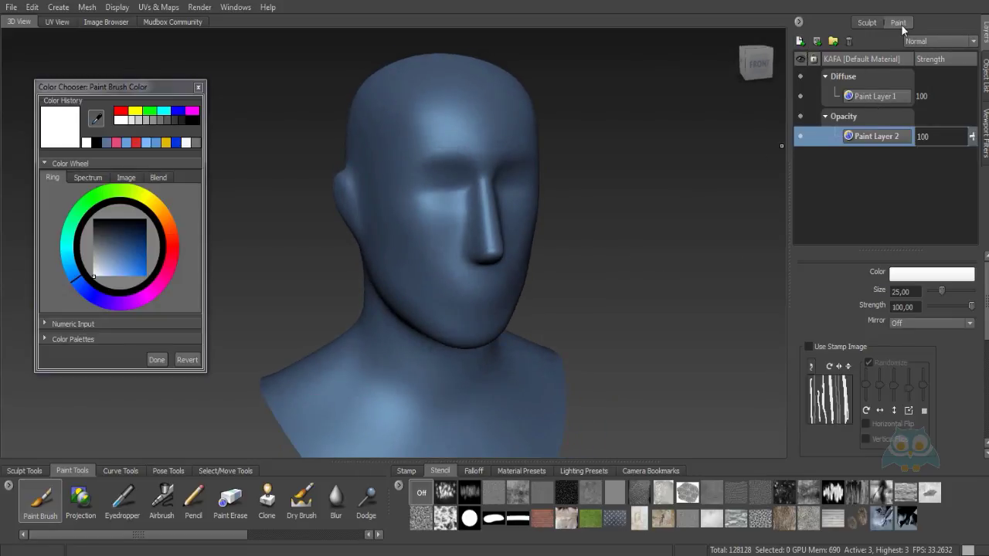
Delete Paint Layer 2 and Paint Layer 1
click(851, 40)
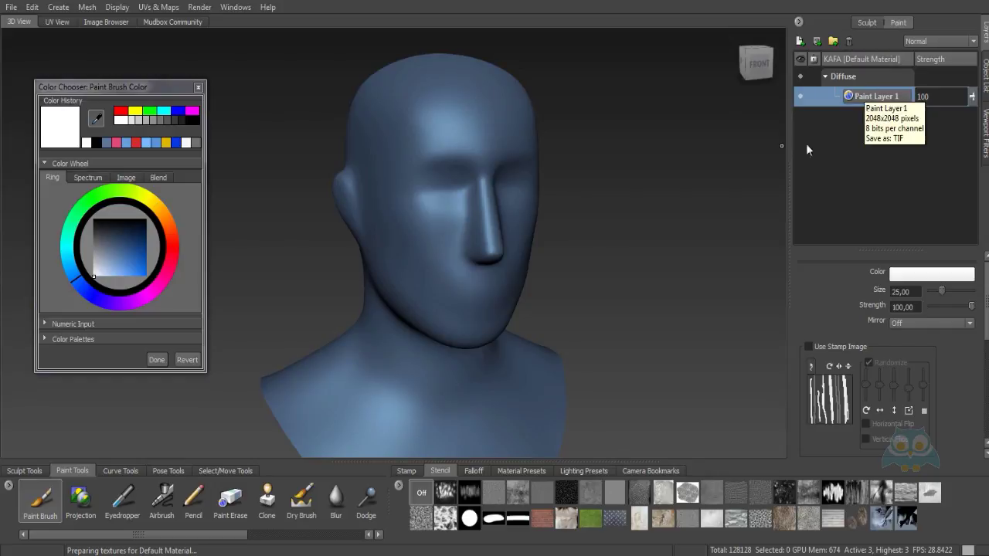
drag(755, 65, 770, 73)
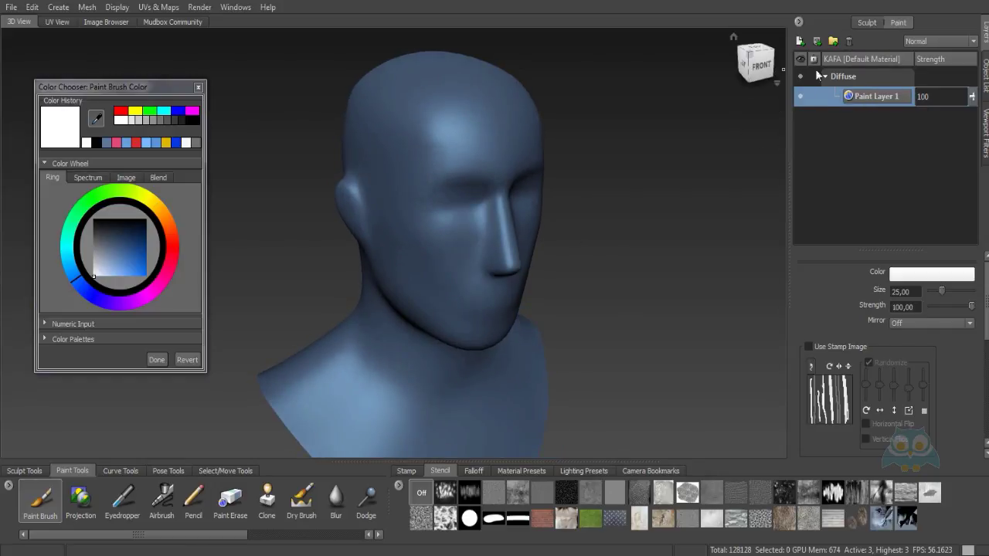
click(848, 41)
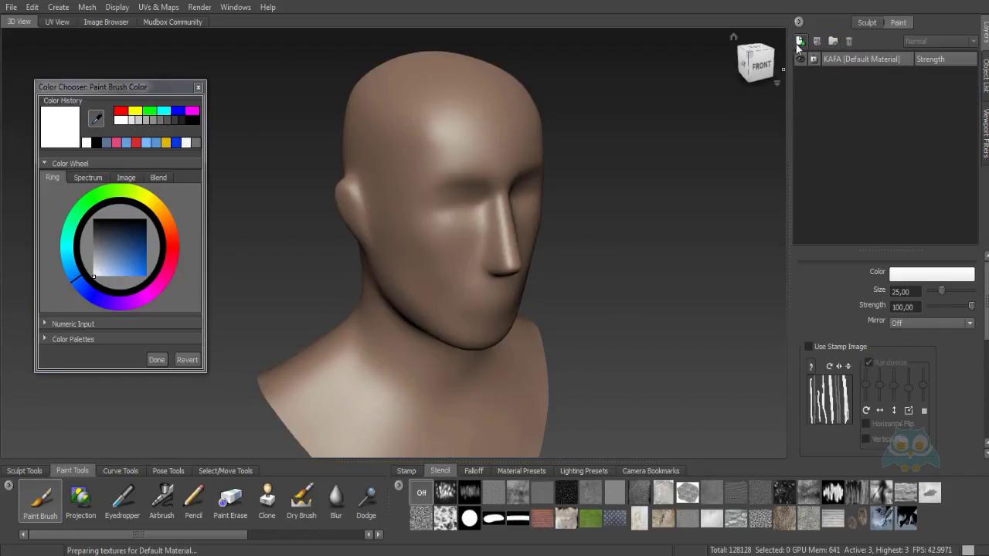
Create a new Diffuse paint layer named DIF with size 2048, saved as TIFF [8 bit, RGBA]
click(800, 41)
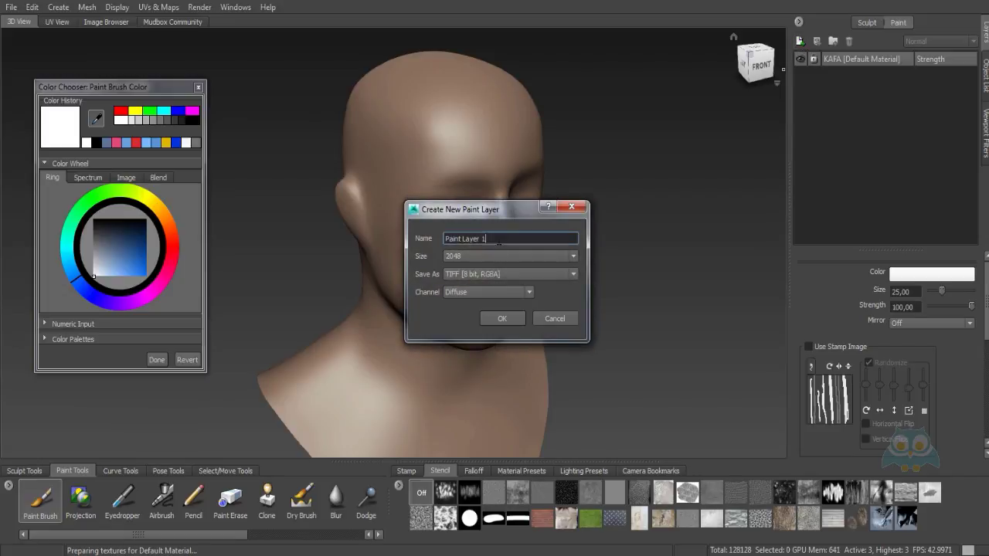
text(DIF)
click(500, 319)
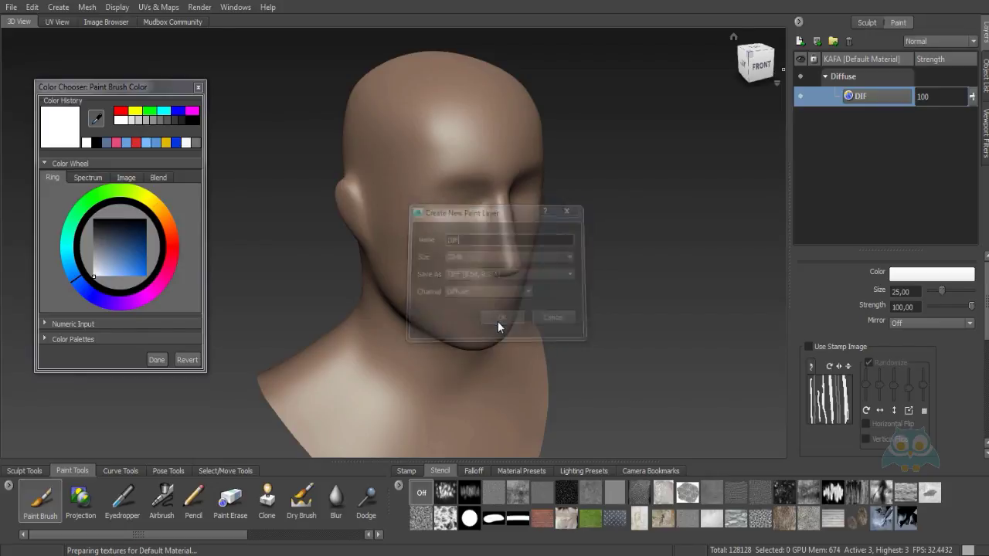
alt+drag(738, 180, 716, 154)
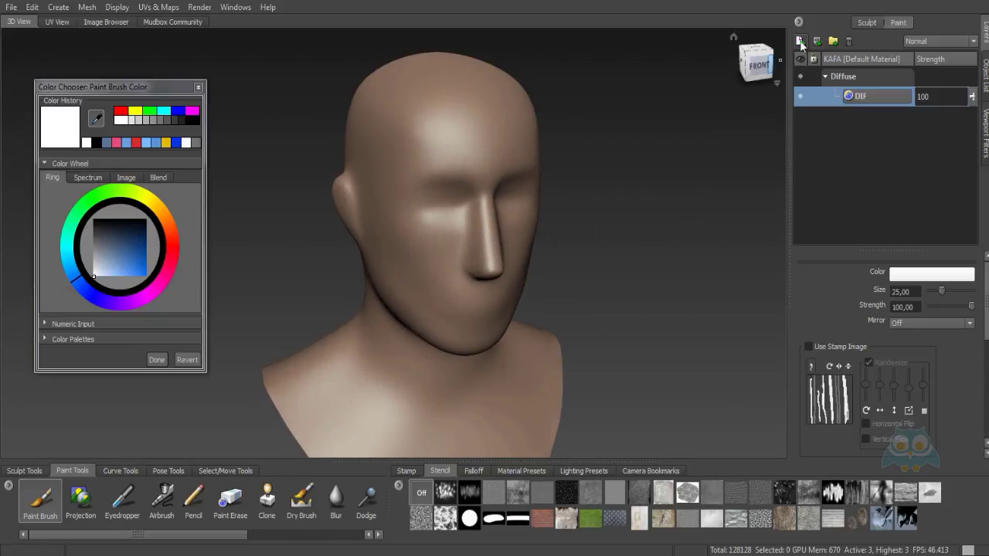
alt+drag(653, 132, 629, 137)
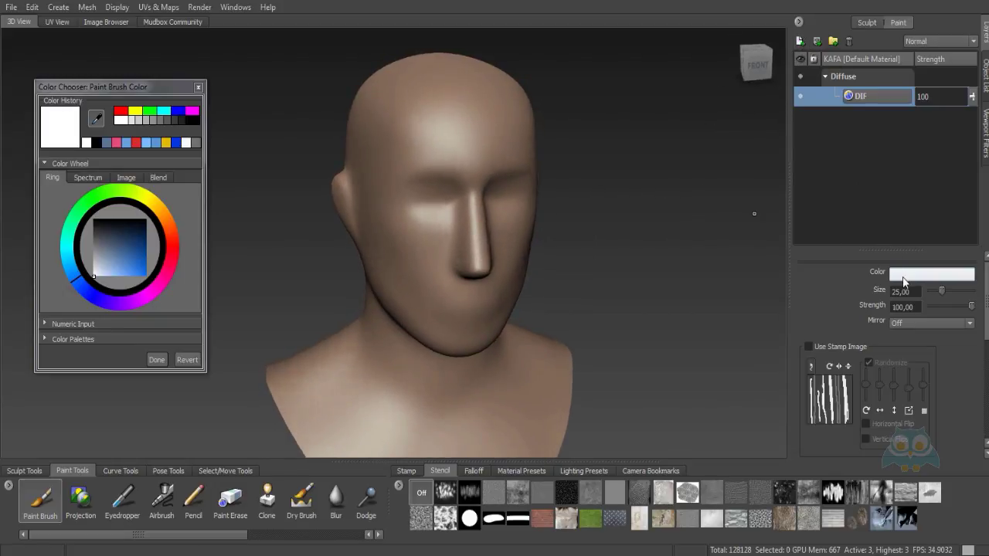
Choose a saturated blue brush color and flood the DIF layer with it
click(903, 277)
click(77, 283)
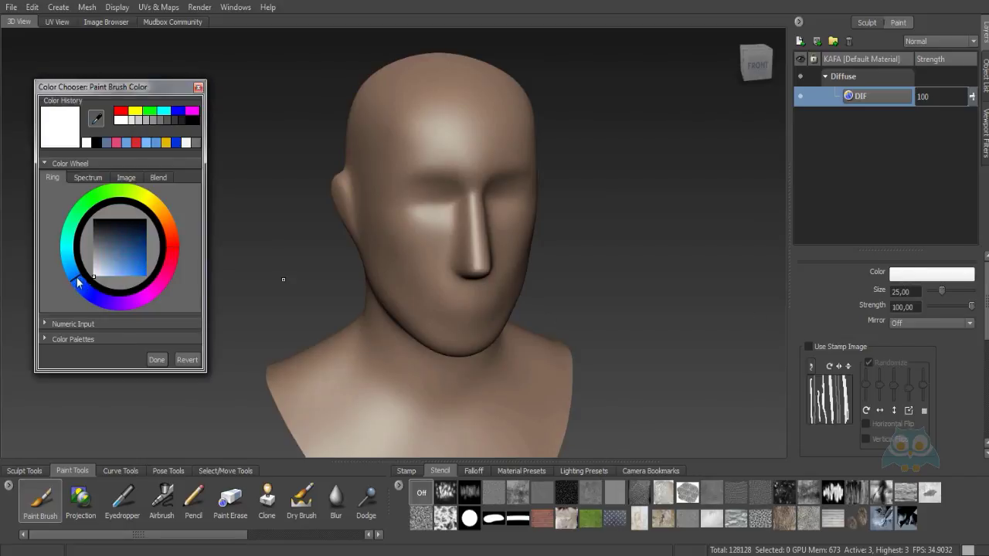
drag(98, 270, 149, 259)
drag(119, 301, 130, 302)
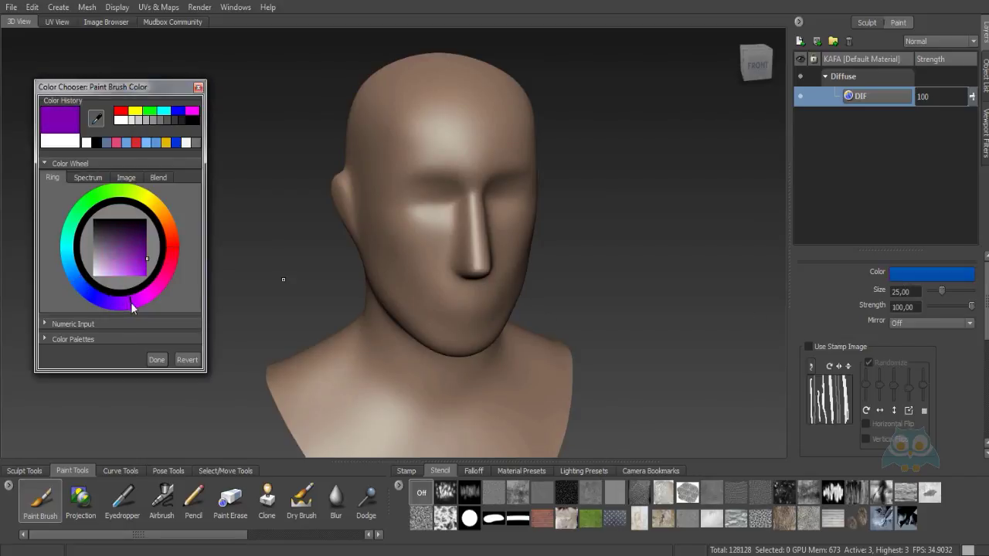
click(78, 284)
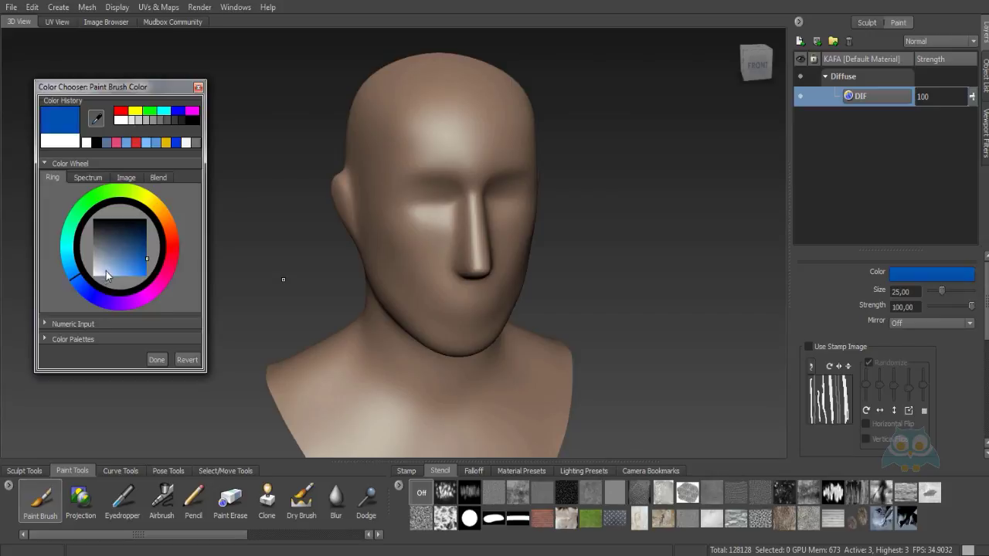
drag(987, 315, 948, 405)
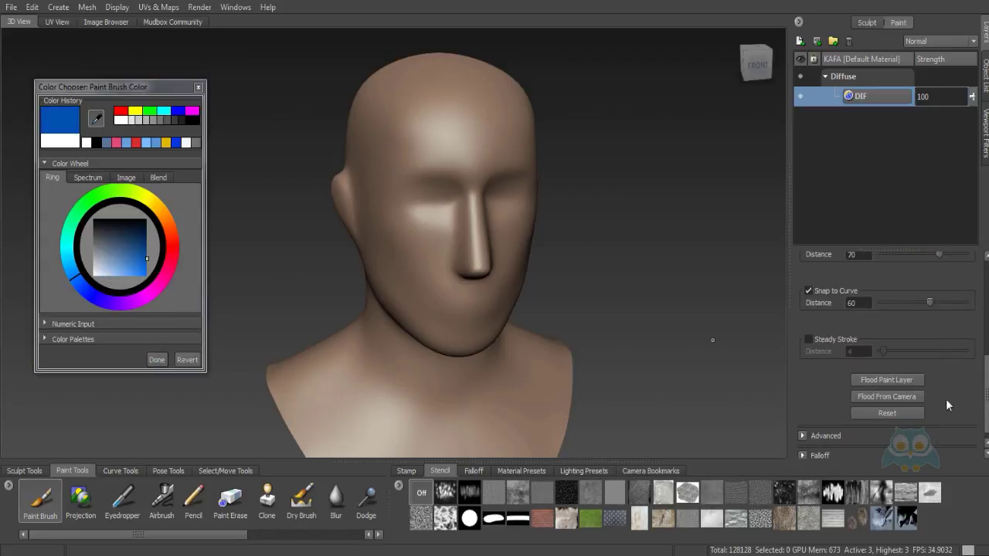
click(912, 380)
drag(986, 376, 980, 328)
scroll(980, 328, up, 3)
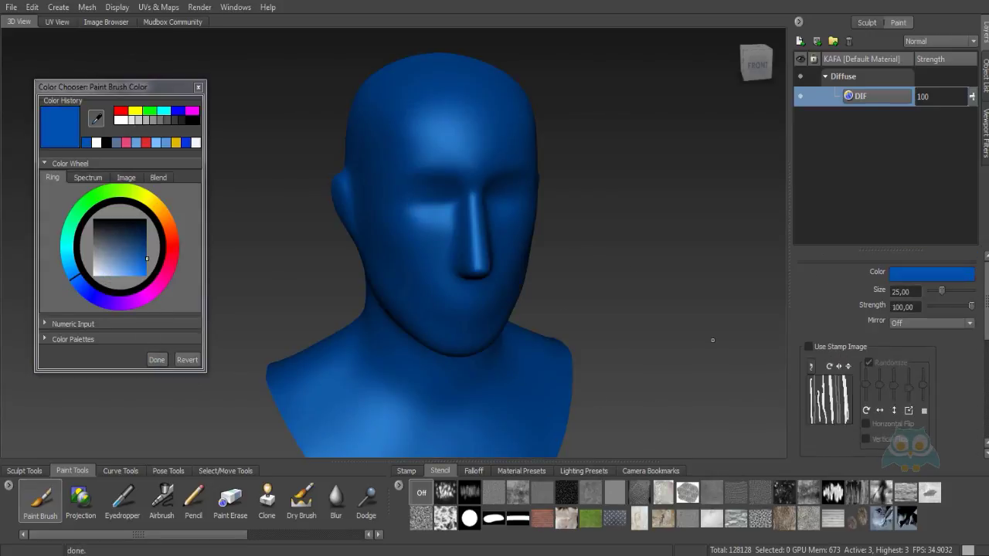
Choose a light blue brush color and flood the DIF layer with it
alt+drag(695, 325, 646, 285)
drag(127, 266, 115, 271)
scroll(985, 321, down, 3)
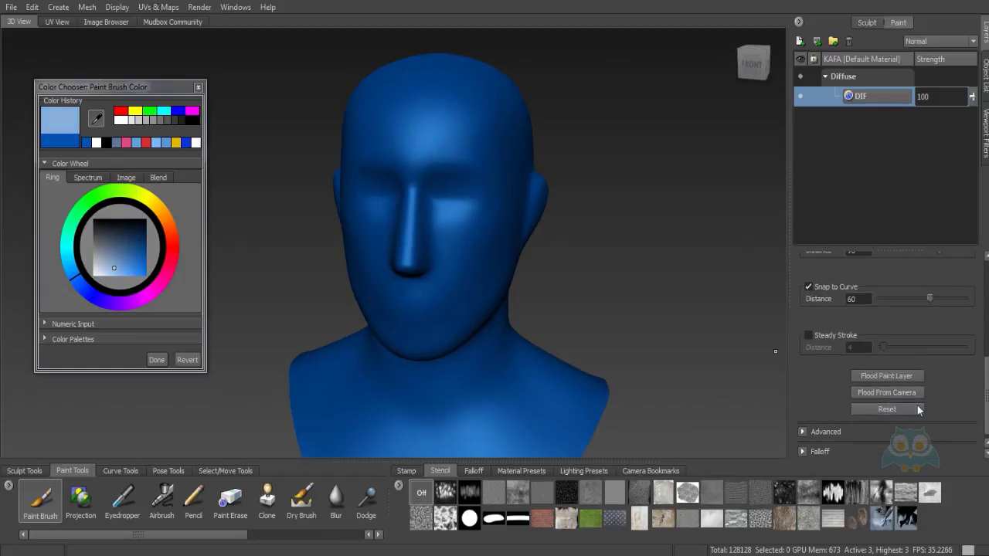
click(886, 377)
scroll(980, 269, up, 3)
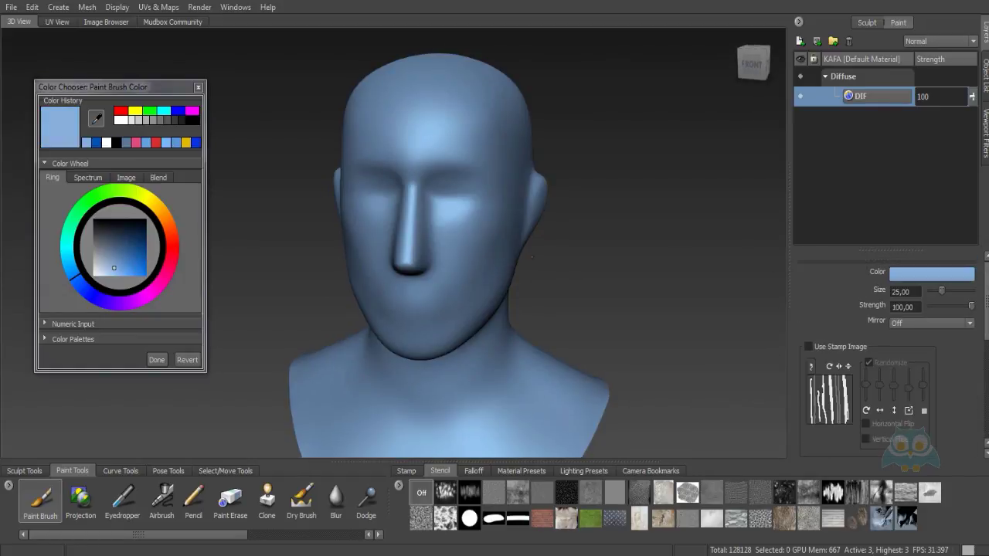
Frame the face closely from the front and reduce the Paint Brush size to 9.01
alt+drag(437, 220, 476, 212)
alt+right_drag(477, 213, 510, 213)
alt+drag(510, 213, 485, 213)
alt+right_drag(485, 213, 508, 226)
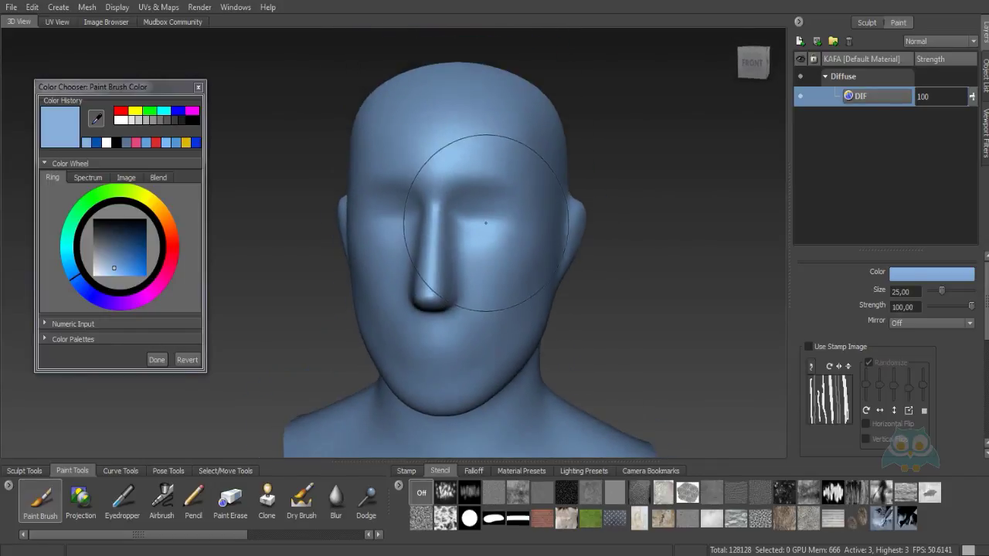
alt+drag(507, 225, 527, 225)
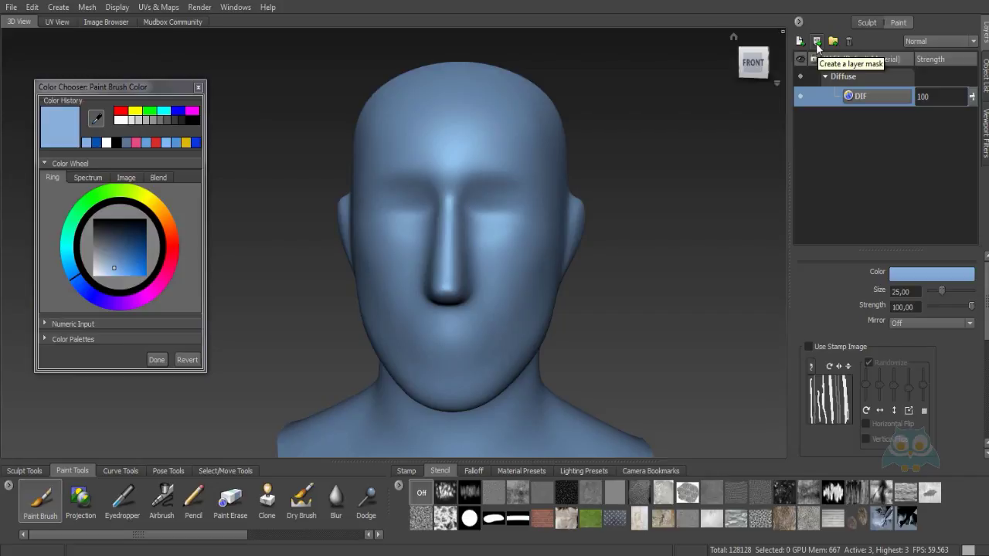
alt+drag(598, 187, 613, 187)
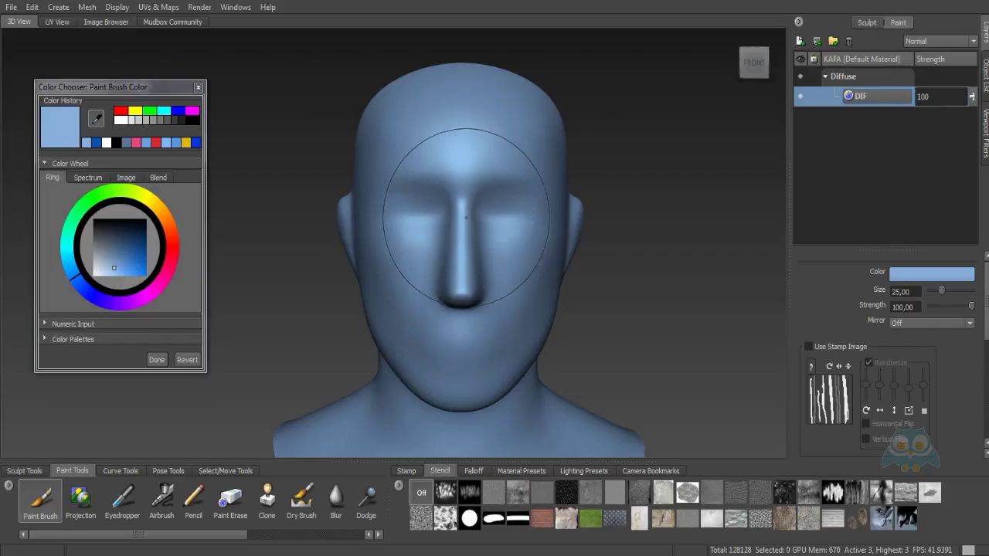
key(b)
mouse_move(469, 175)
mouse_down()
mouse_move(398, 174)
mouse_move(412, 174)
mouse_up()
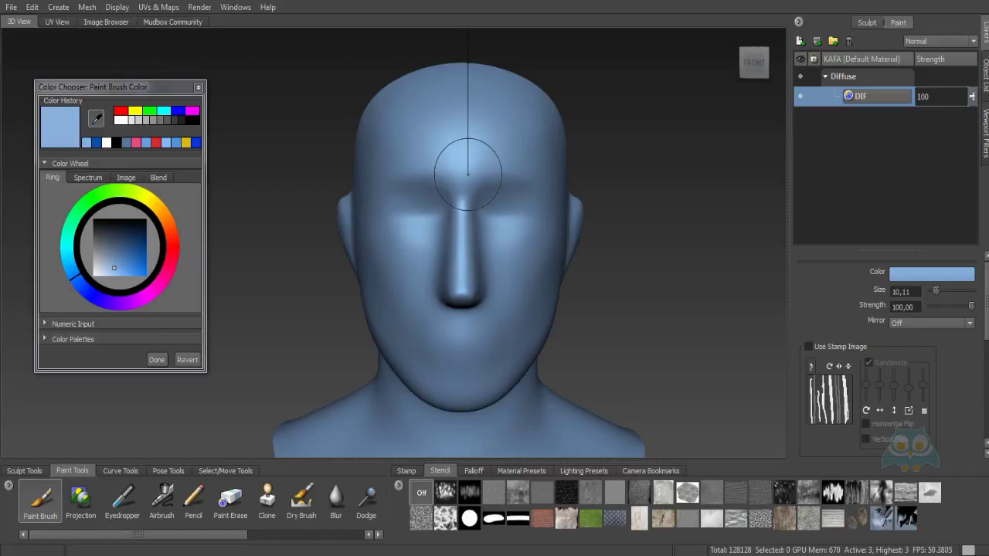
mouse_move(411, 174)
mouse_down()
mouse_move(391, 173)
mouse_move(405, 174)
mouse_up()
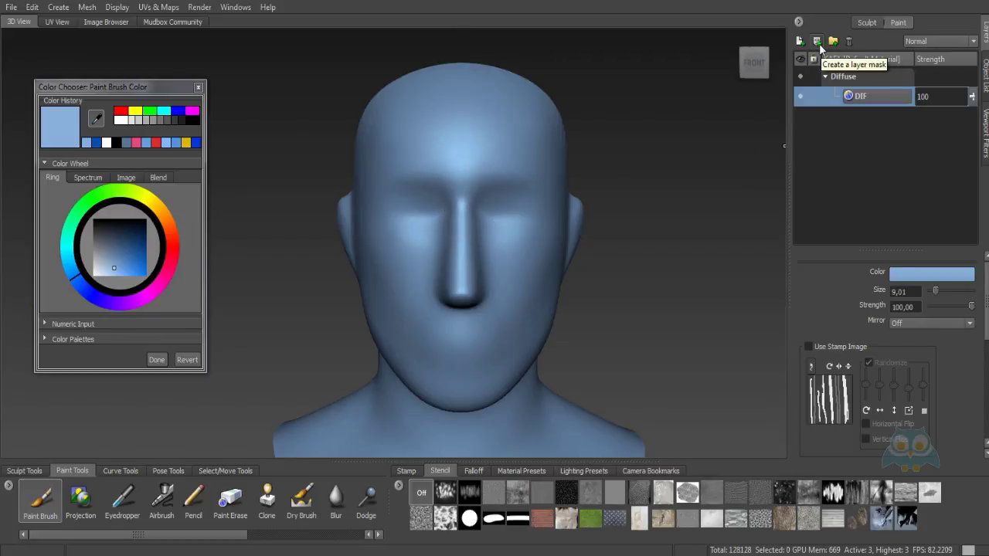
Create a layer mask on the DIF layer and rename it A
click(818, 42)
double_click(875, 118)
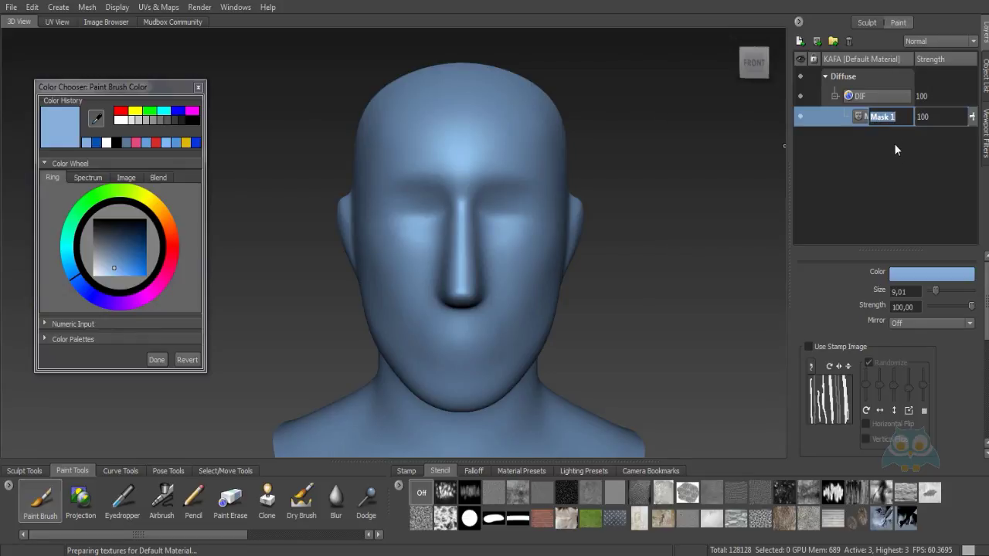
key(Return)
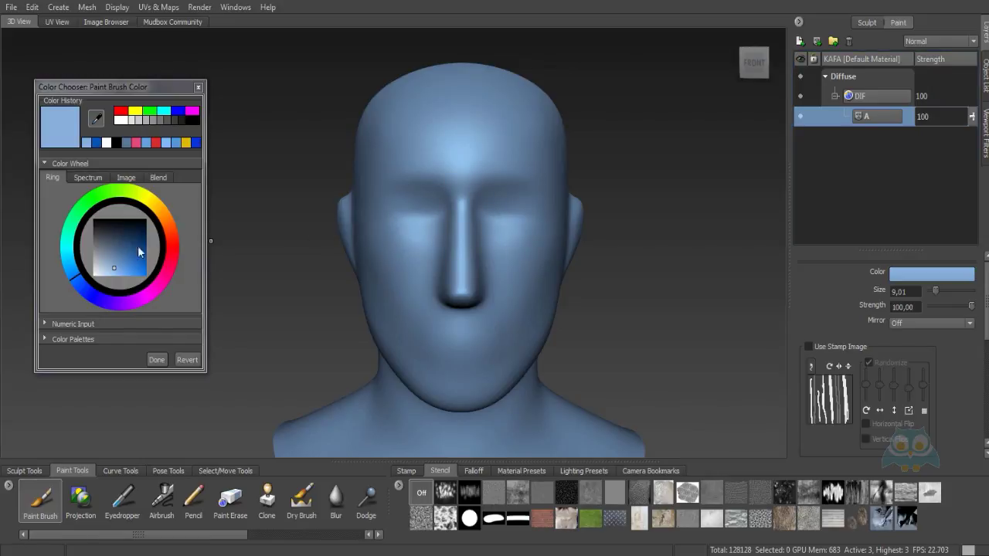
Try painting black around the head's left eye on mask A and undo the stroke
drag(137, 247, 113, 218)
drag(474, 207, 500, 182)
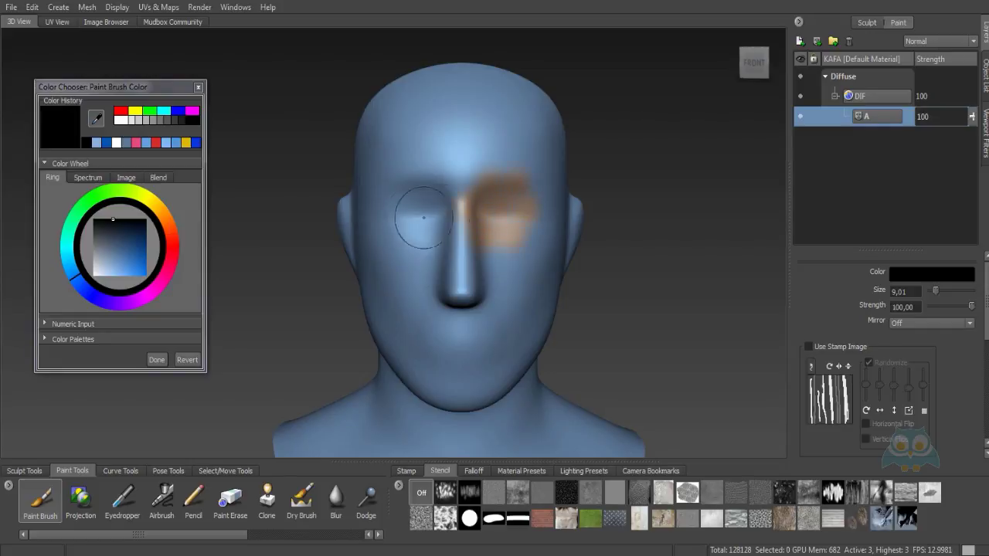
key(ctrl+z)
Reset the Paint Brush settings to their defaults and reduce the brush size to 2.15
scroll(986, 337, down, 3)
drag(987, 337, 985, 360)
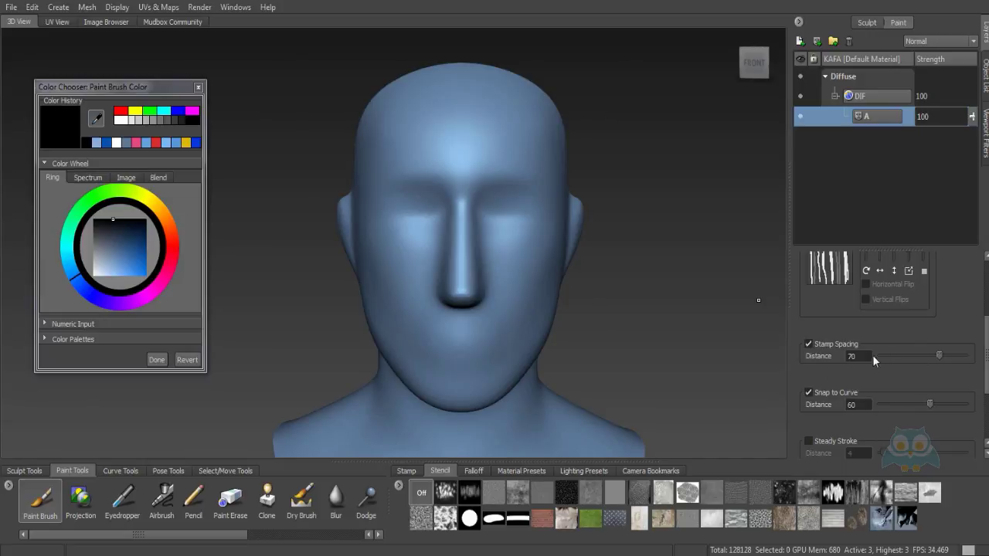
mouse_move(985, 348)
mouse_down()
mouse_move(986, 395)
mouse_move(986, 372)
mouse_up()
click(894, 404)
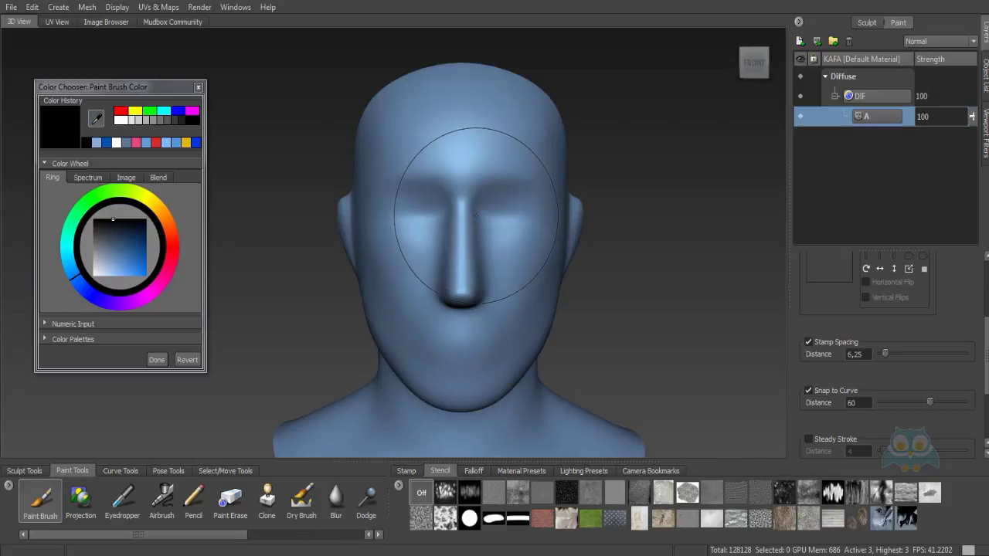
key(m)
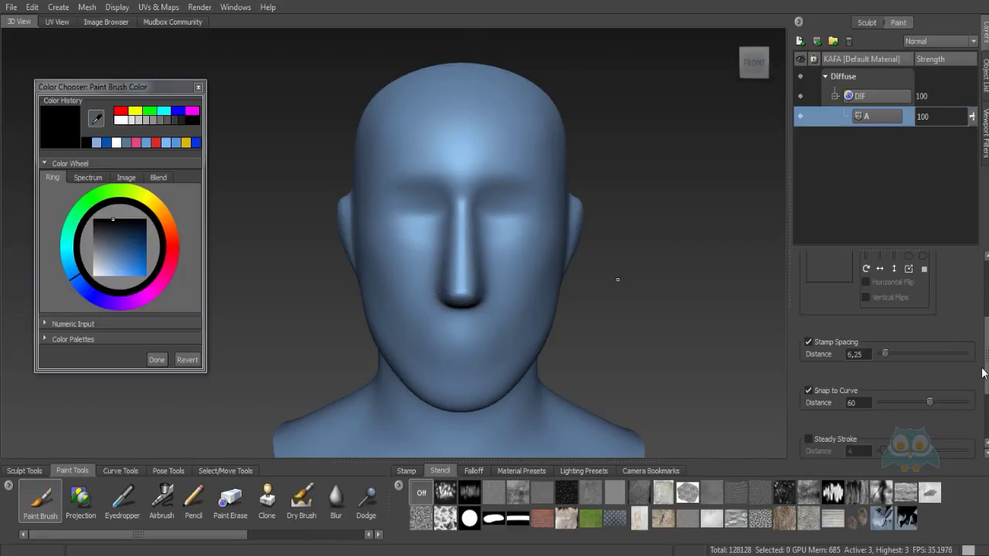
Set the brush color to black and paint at the inner corner of the head's left eye on mask A
scroll(983, 373, up, 5)
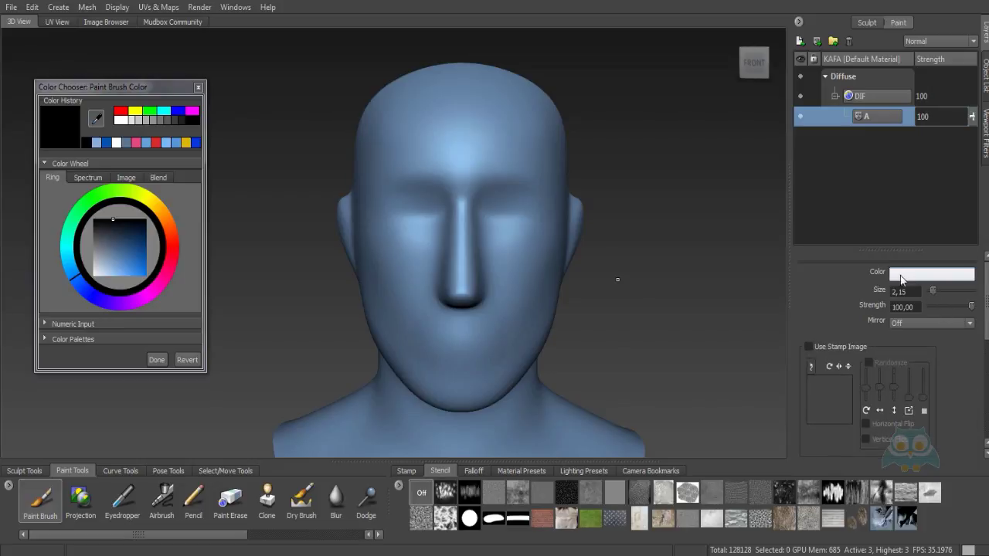
drag(133, 255, 108, 219)
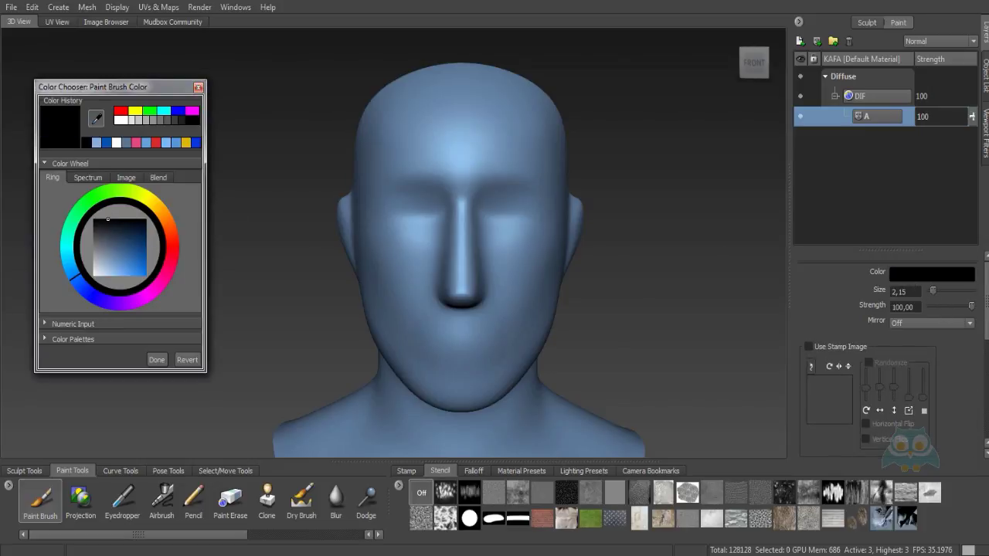
click(487, 207)
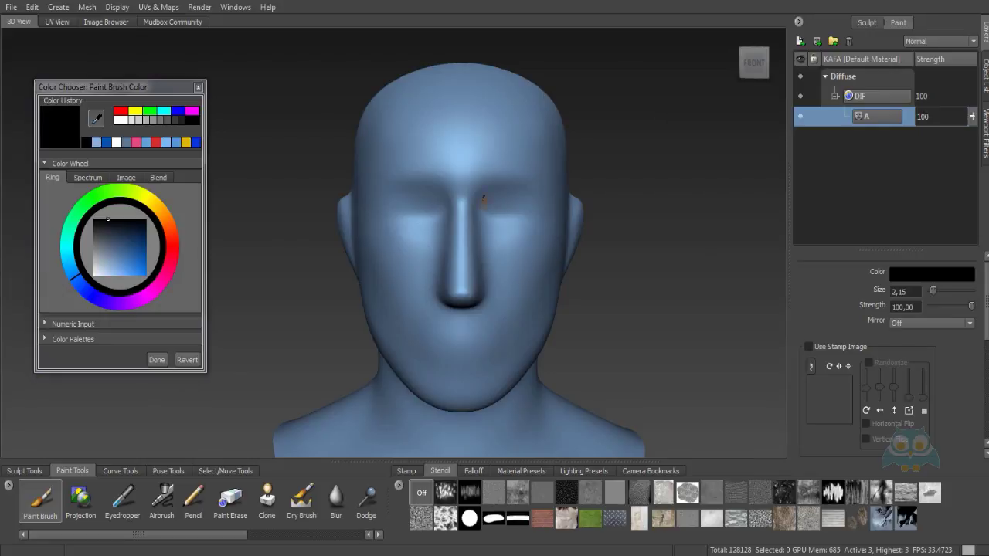
Enlarge the paint brush to about 8.69 and try freehand mask strokes around both eyes on layer A
key(b)
drag(495, 210, 498, 187)
drag(484, 237, 523, 207)
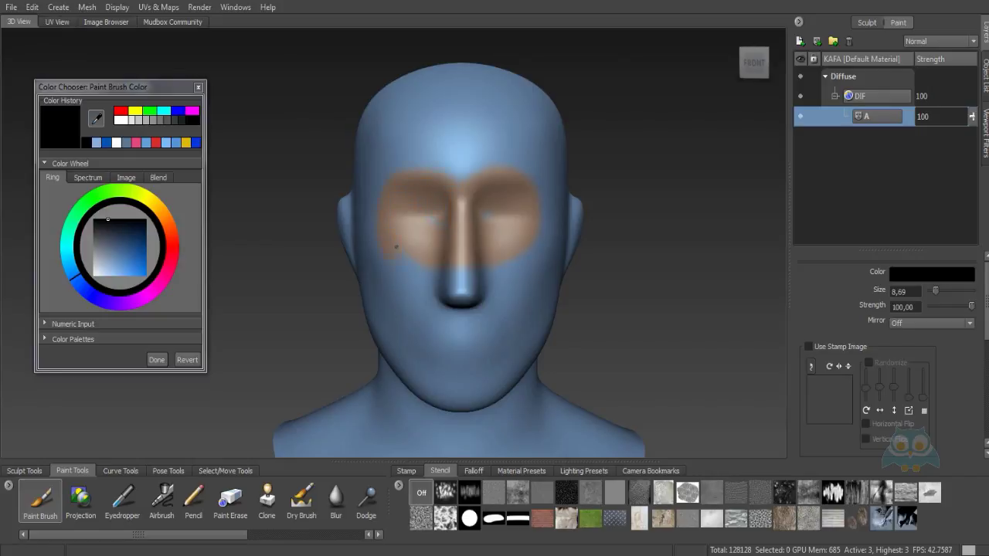
key(ctrl+z)
Create a circle curve over the front view of the head
alt+drag(475, 207, 464, 204)
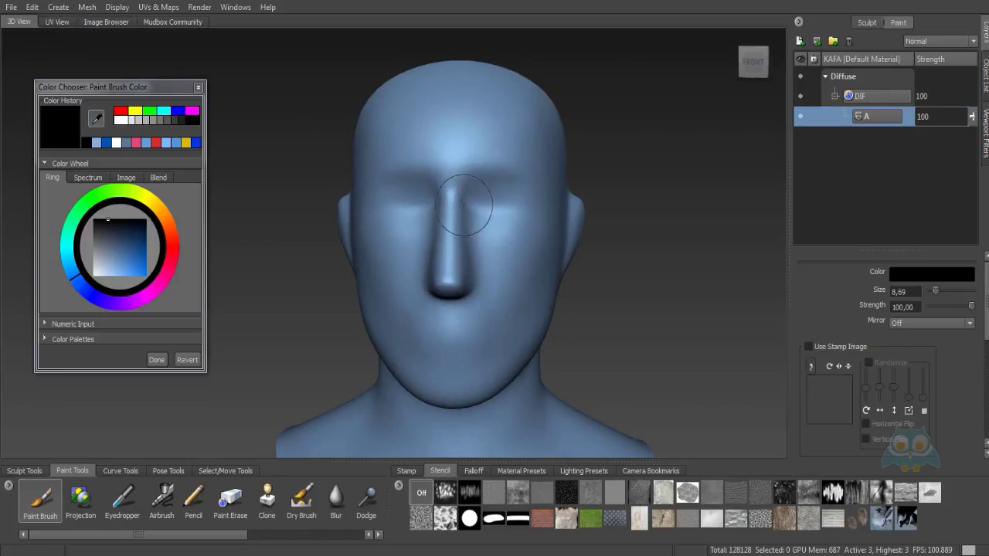
click(752, 64)
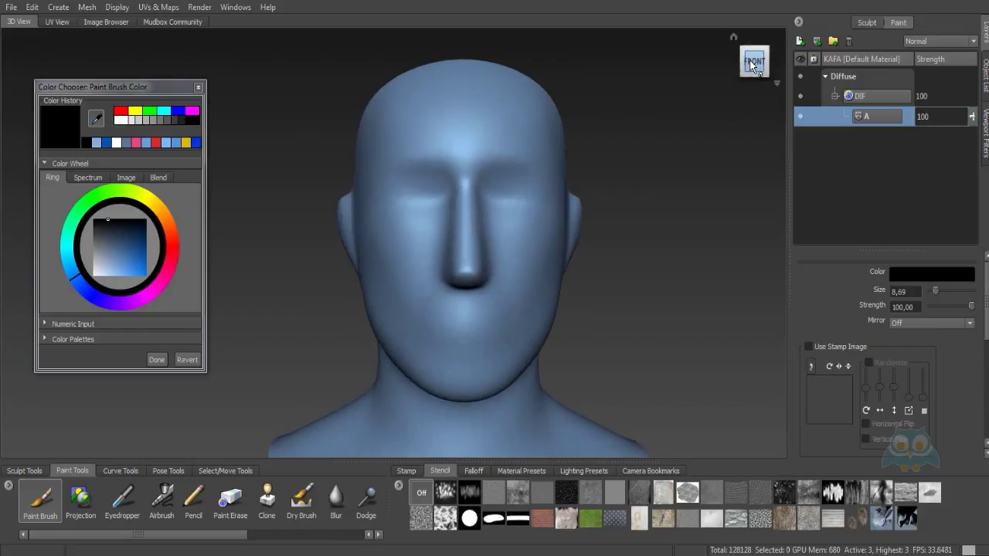
click(67, 10)
mouse_move(75, 38)
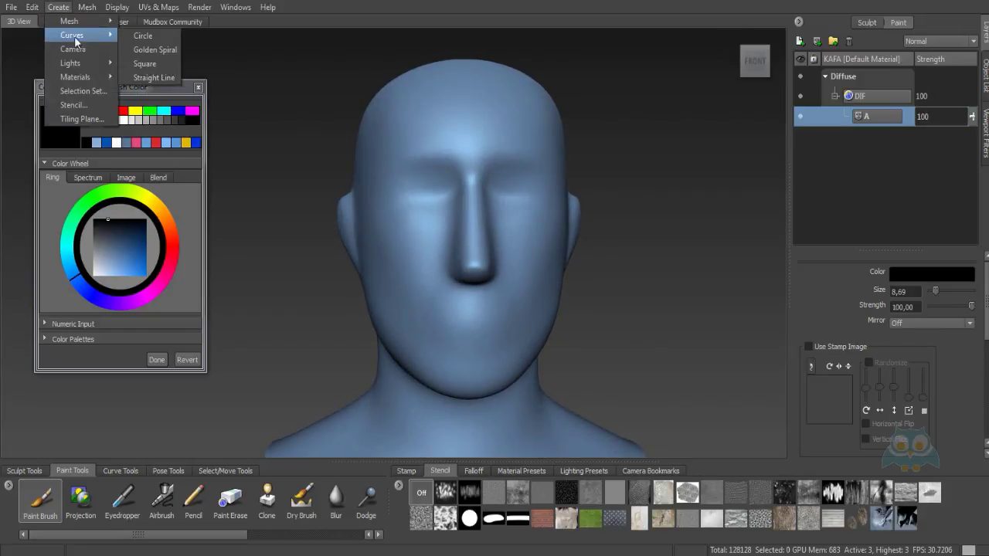
click(137, 38)
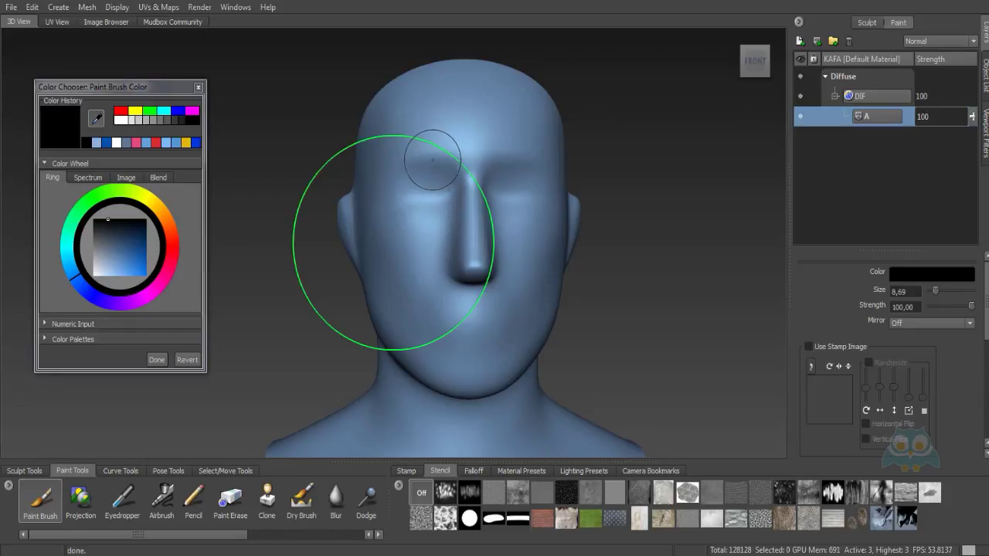
Move the circle curve onto the face and shrink it to fit around the character's right eye socket
right_click(442, 186)
click(445, 186)
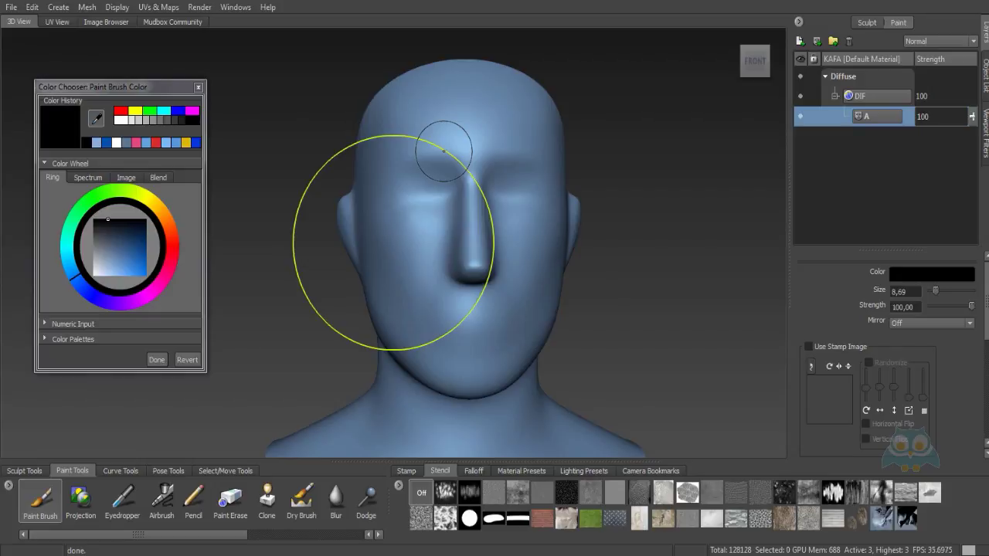
mouse_move(443, 151)
middle_down()
mouse_move(443, 168)
mouse_move(486, 117)
middle_up()
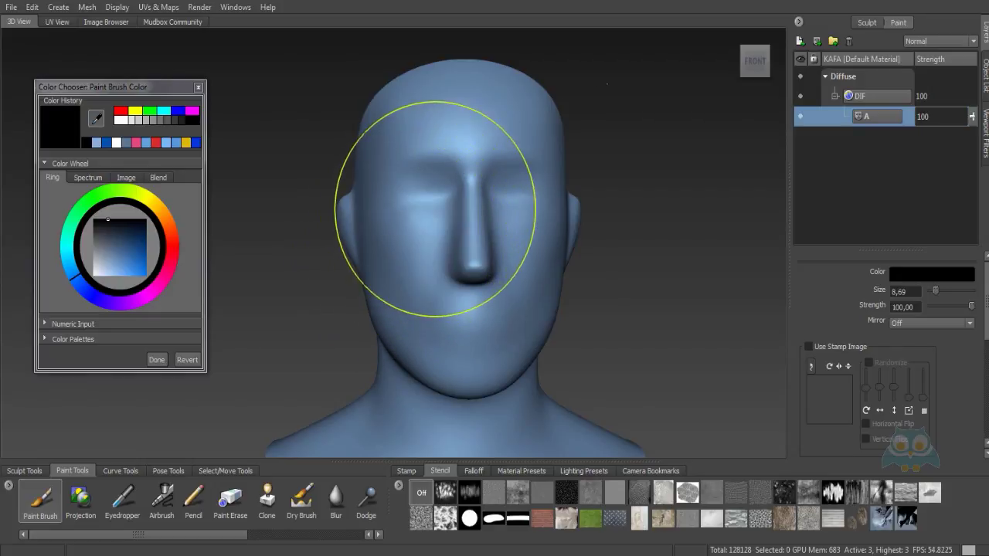
mouse_move(516, 146)
right_down()
mouse_move(526, 138)
mouse_move(480, 155)
right_up()
mouse_move(480, 155)
mouse_down()
mouse_move(494, 173)
mouse_move(435, 170)
mouse_move(470, 196)
mouse_up()
right_drag(469, 197, 440, 174)
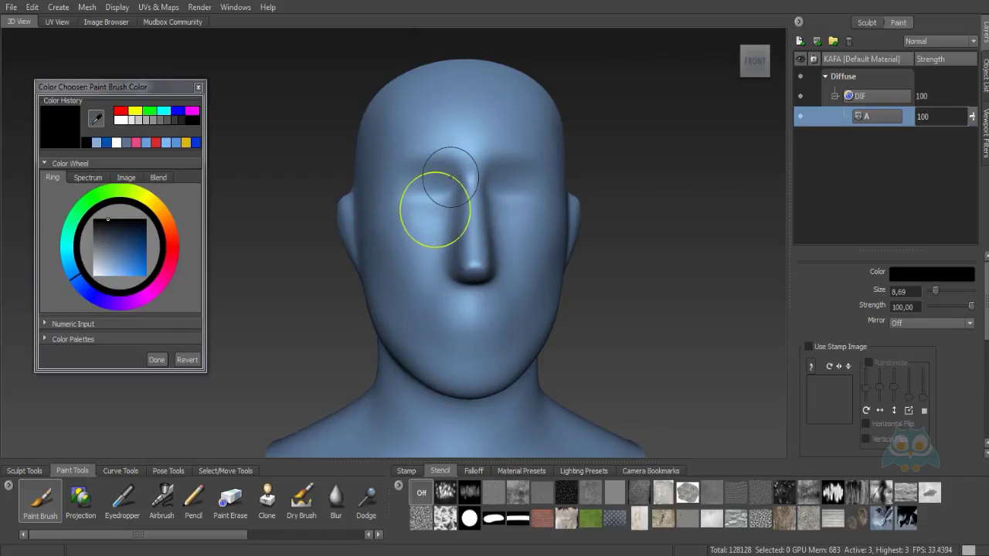
middle_drag(446, 180, 444, 189)
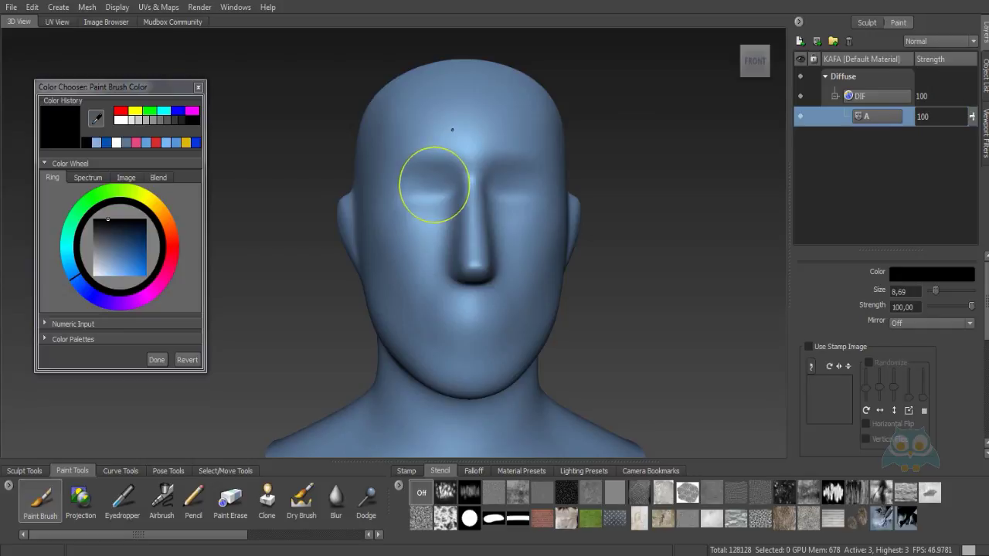
mouse_move(444, 148)
right_down()
mouse_move(451, 158)
mouse_move(412, 106)
mouse_move(412, 117)
right_up()
mouse_move(459, 177)
right_down()
mouse_move(440, 190)
mouse_move(440, 159)
right_up()
drag(439, 159, 468, 177)
Duplicate the ViewCurve_Circle curve
click(987, 78)
right_click(867, 198)
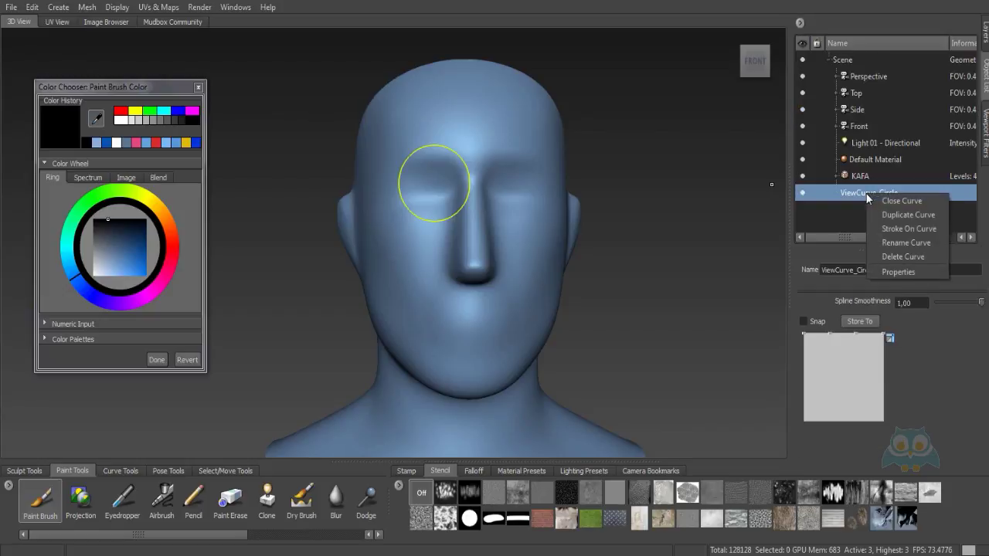
click(903, 215)
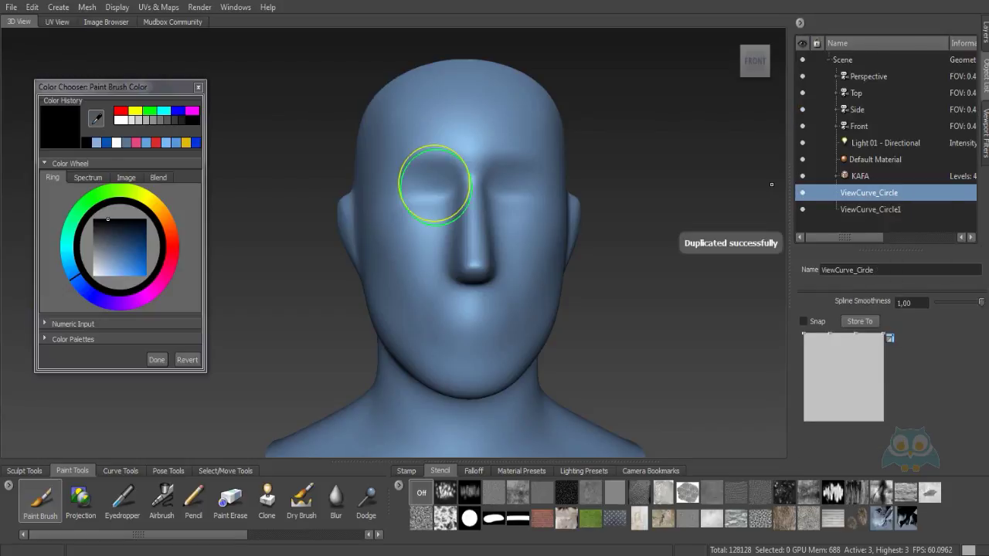
Move ViewCurve_Circle across the nose to surround the character's left eye, level with the other circle
click(845, 209)
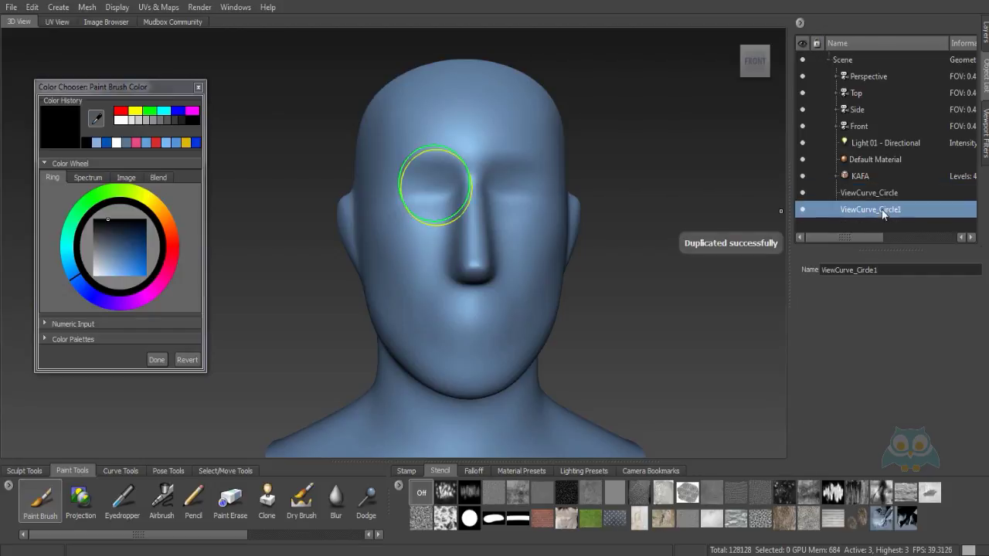
click(860, 194)
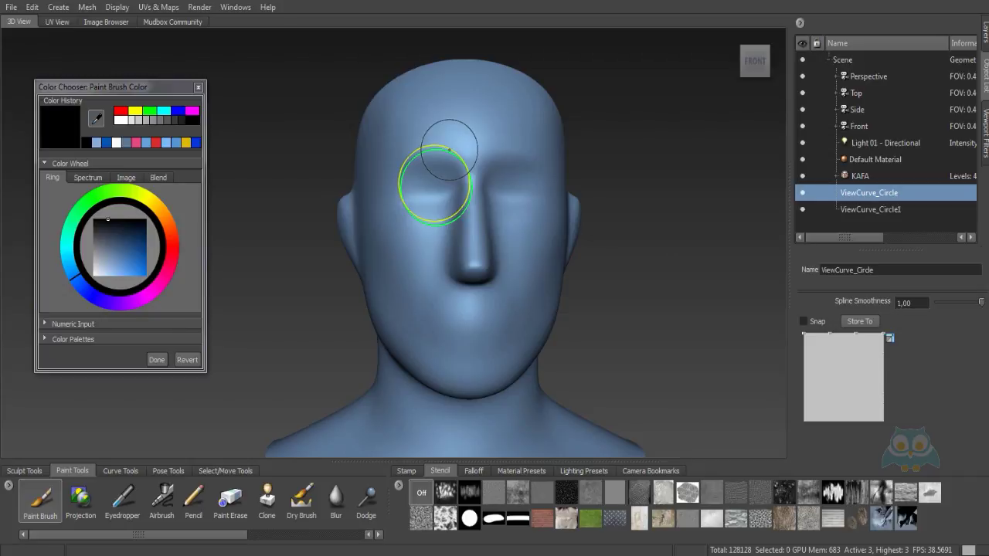
middle_drag(441, 145, 520, 146)
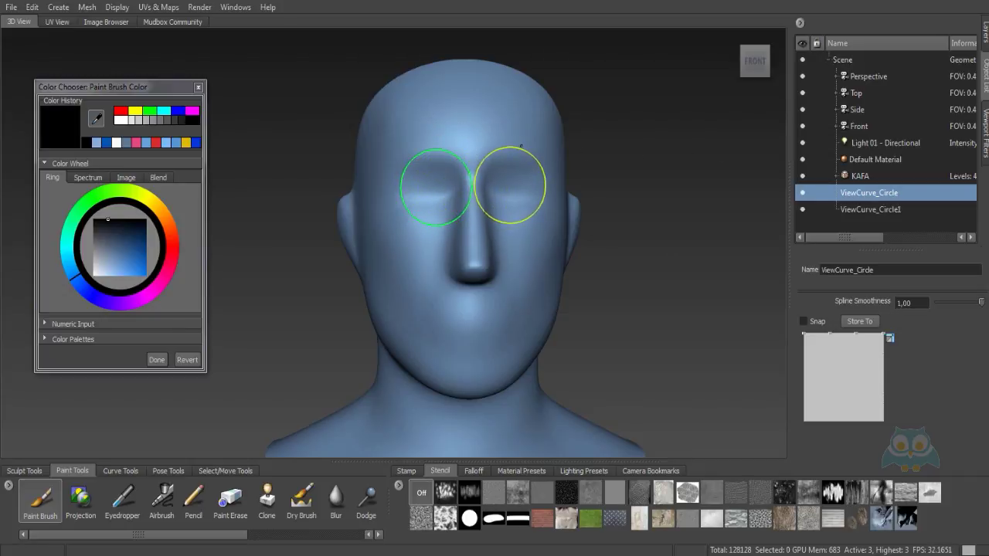
drag(521, 145, 520, 146)
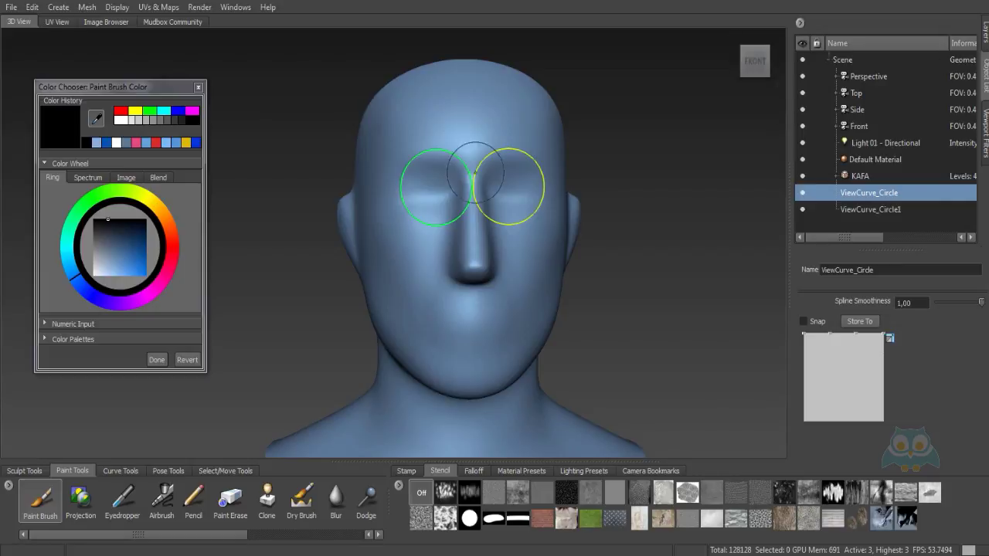
Paint black mask strokes on layer A along both circle curves to reveal rings around the eyes
click(985, 35)
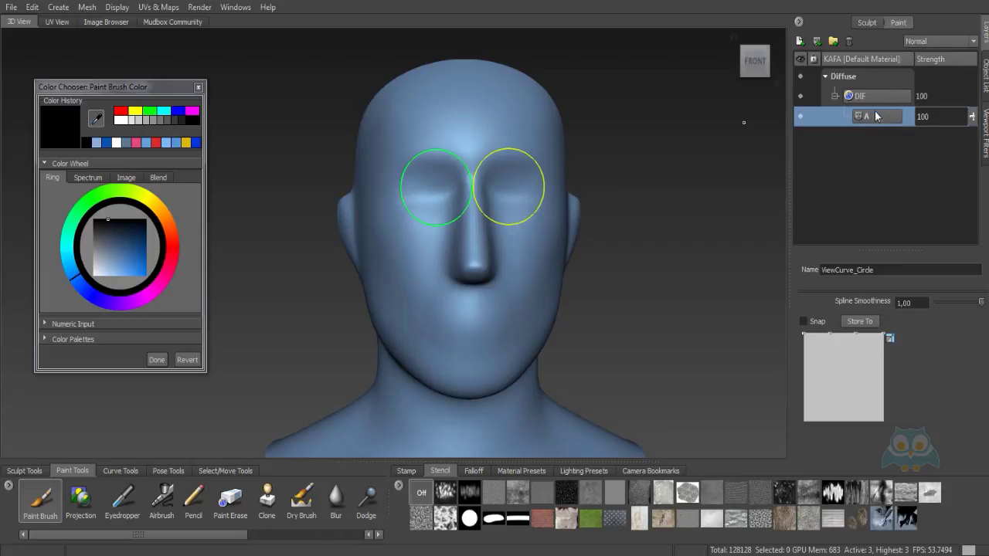
mouse_move(877, 116)
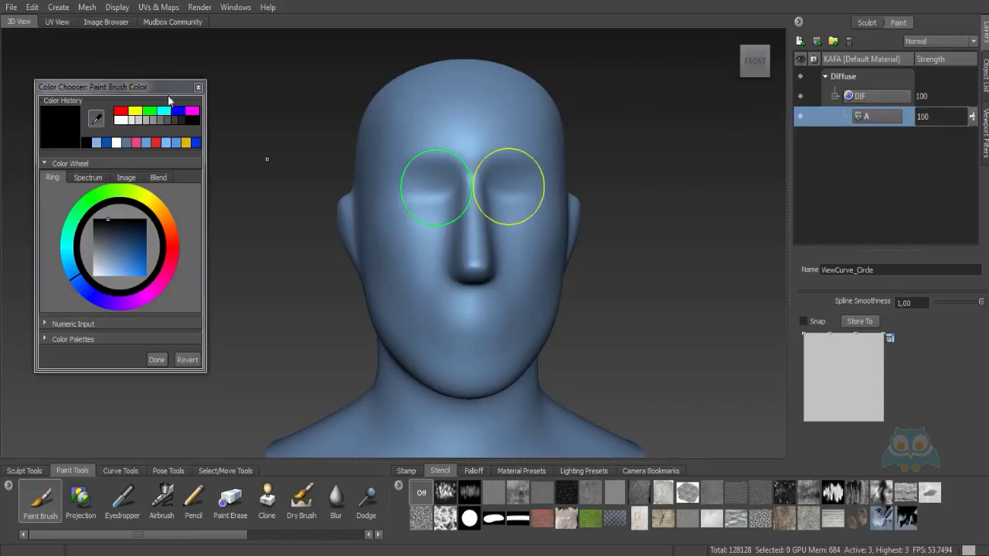
right_drag(518, 144, 524, 118)
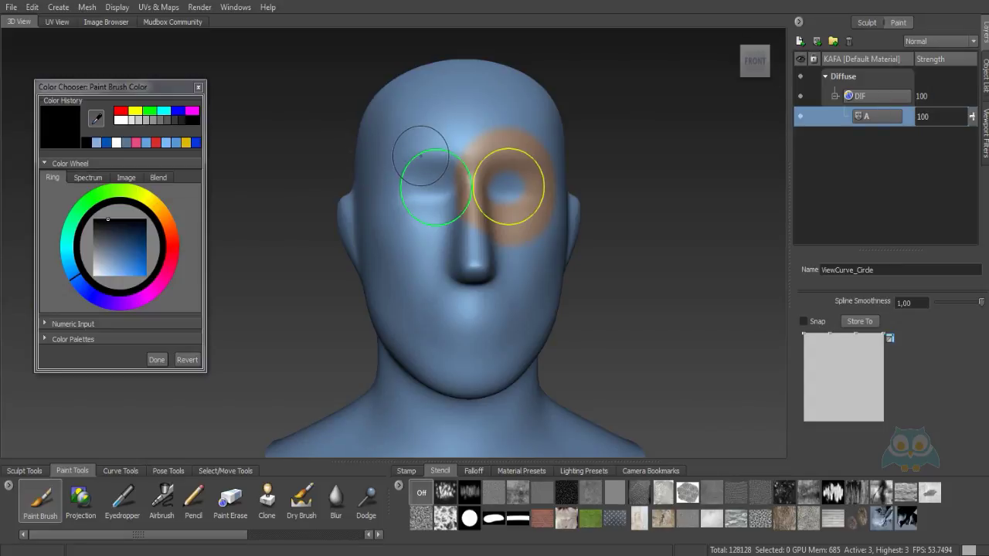
mouse_move(421, 156)
right_down()
mouse_move(404, 194)
mouse_move(420, 167)
mouse_move(415, 135)
right_up()
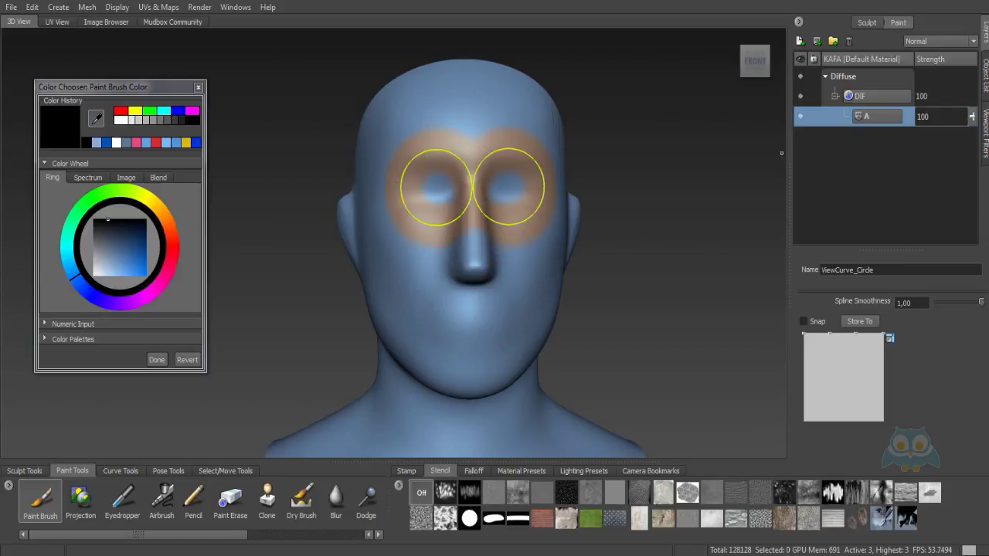
Delete both circle curves from the scene
click(986, 85)
right_click(856, 197)
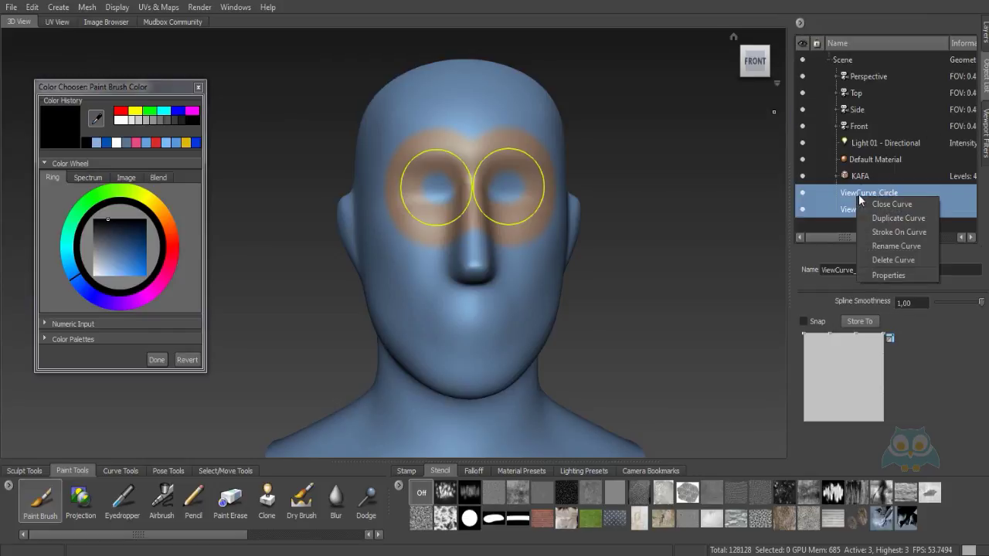
click(894, 260)
Paint the unmasked centres of both eye circles to make solid skin-coloured patches
drag(494, 188, 521, 180)
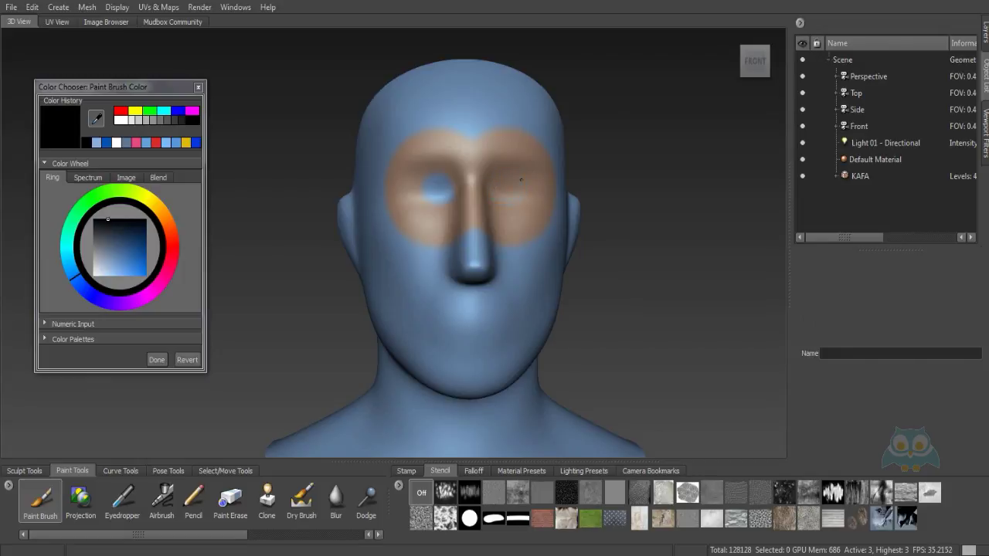
click(984, 37)
mouse_move(601, 180)
alt+mouse_down()
mouse_move(557, 209)
mouse_move(672, 216)
mouse_move(510, 206)
mouse_move(519, 199)
alt+mouse_up()
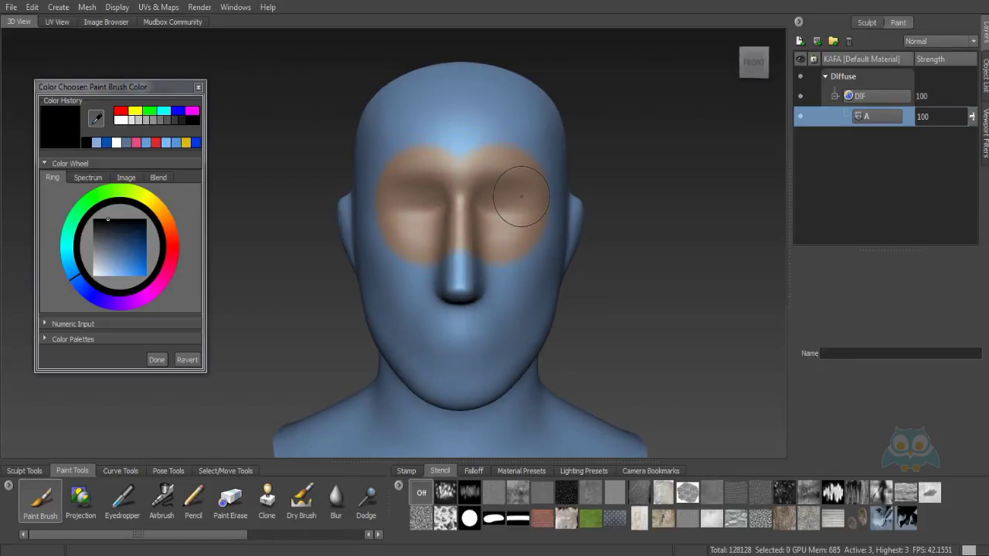
Merge the visible diffuse paint layers, combining DIF with its mask A
click(869, 97)
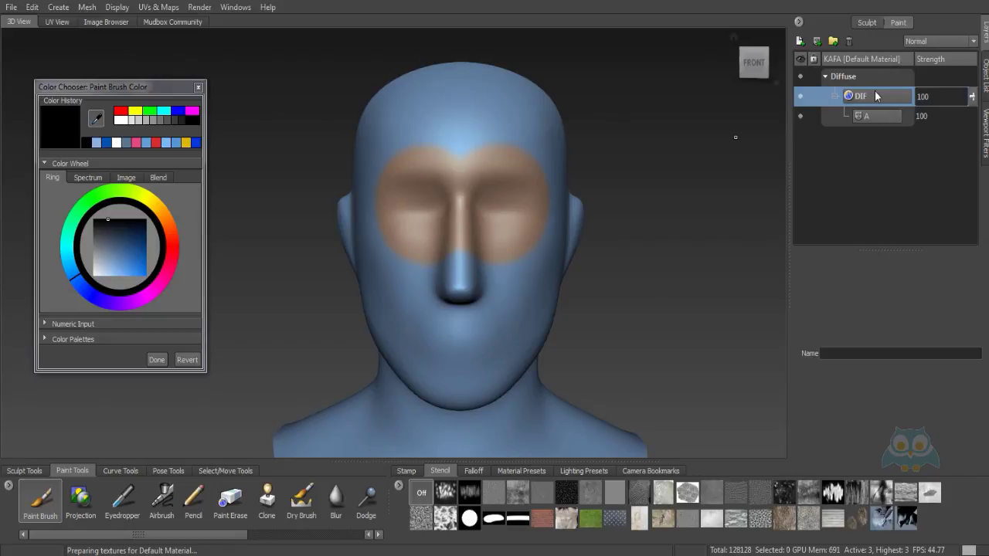
right_click(876, 98)
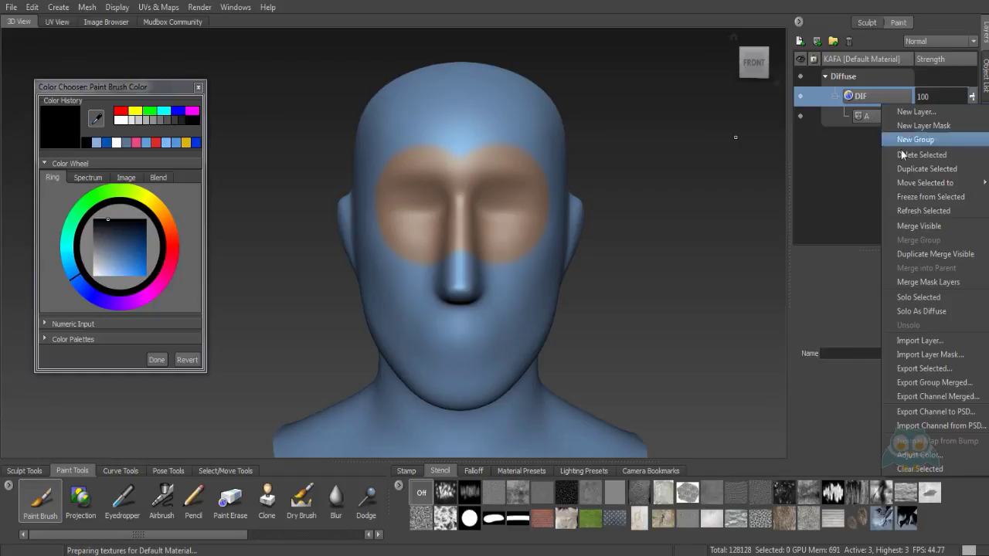
click(914, 227)
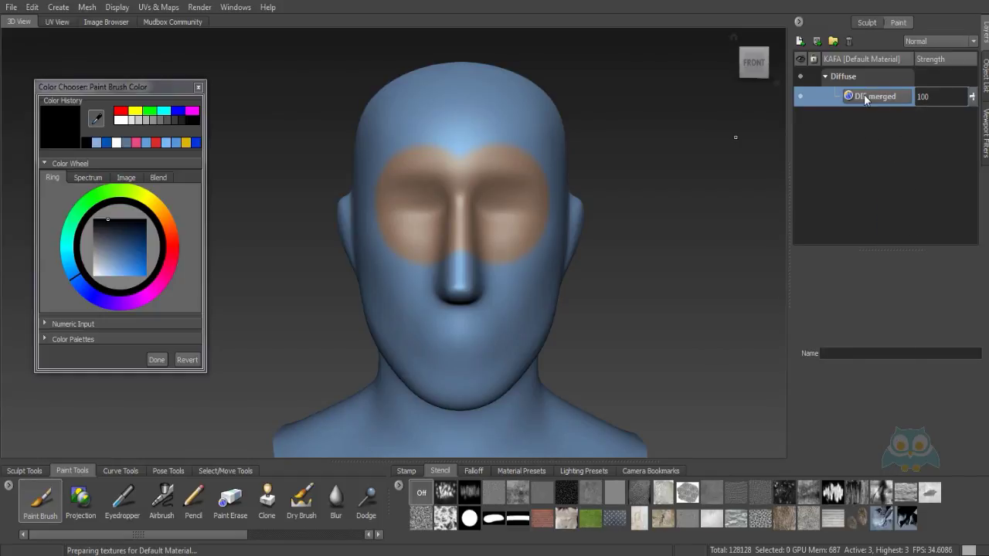
Duplicate the DIF merged paint layer
alt+drag(463, 177, 537, 176)
alt+right_drag(536, 176, 566, 171)
alt+middle_drag(566, 171, 514, 206)
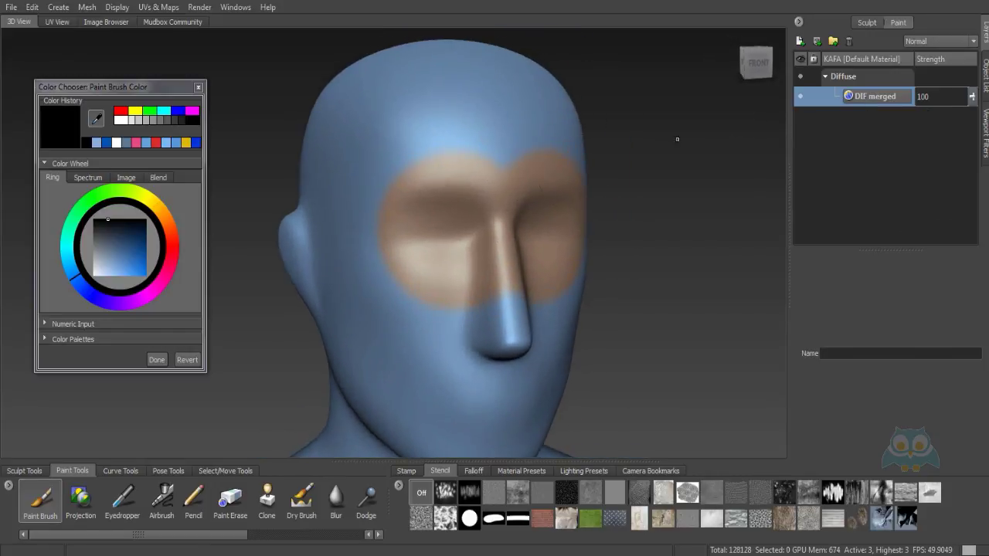
double_click(867, 96)
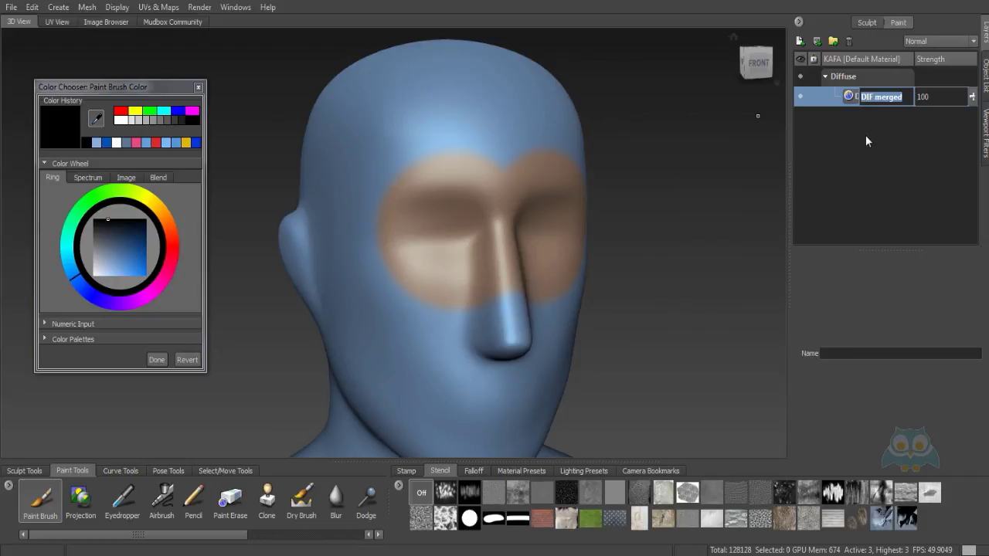
click(850, 111)
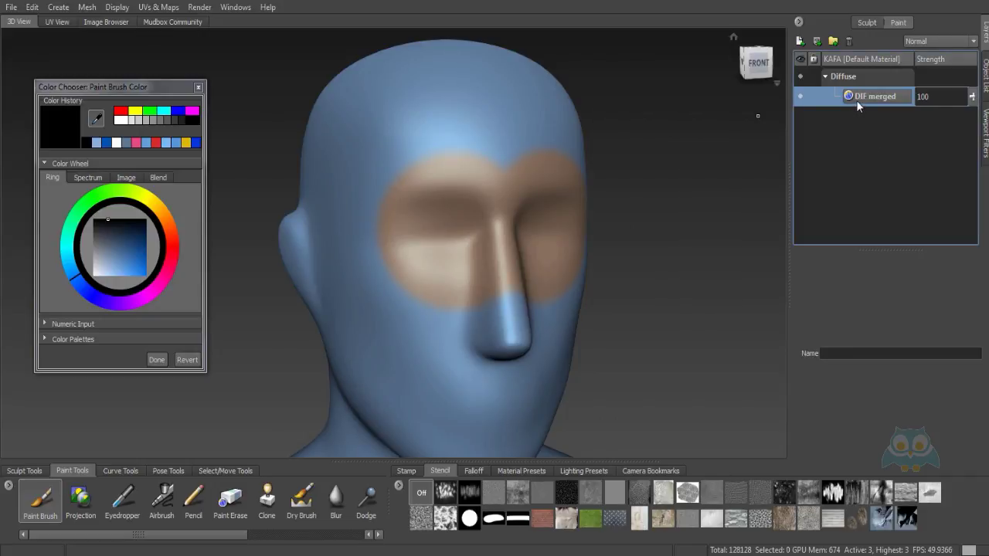
right_click(863, 91)
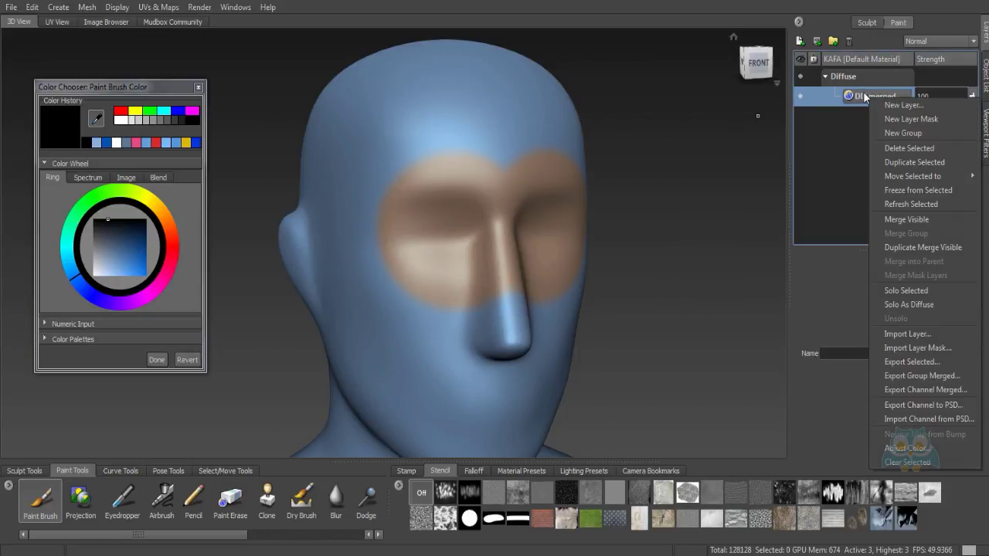
click(906, 161)
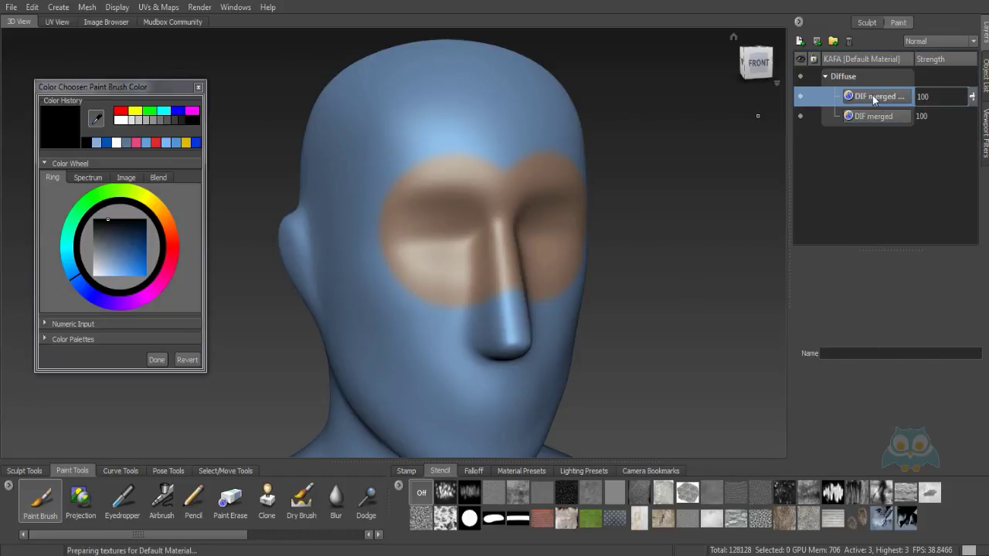
Rename the original DIF merged layer GER and its duplicate BMP
double_click(876, 116)
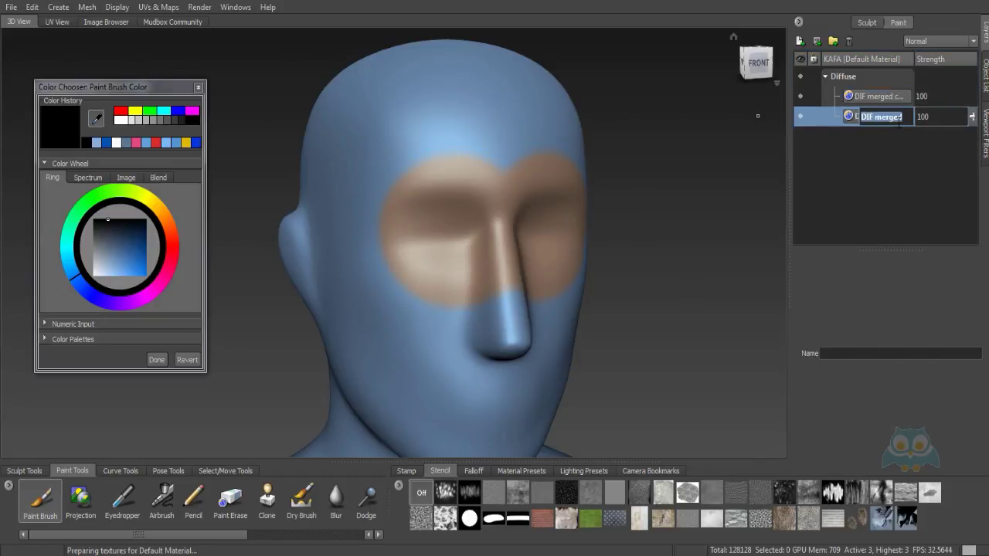
text(GER)
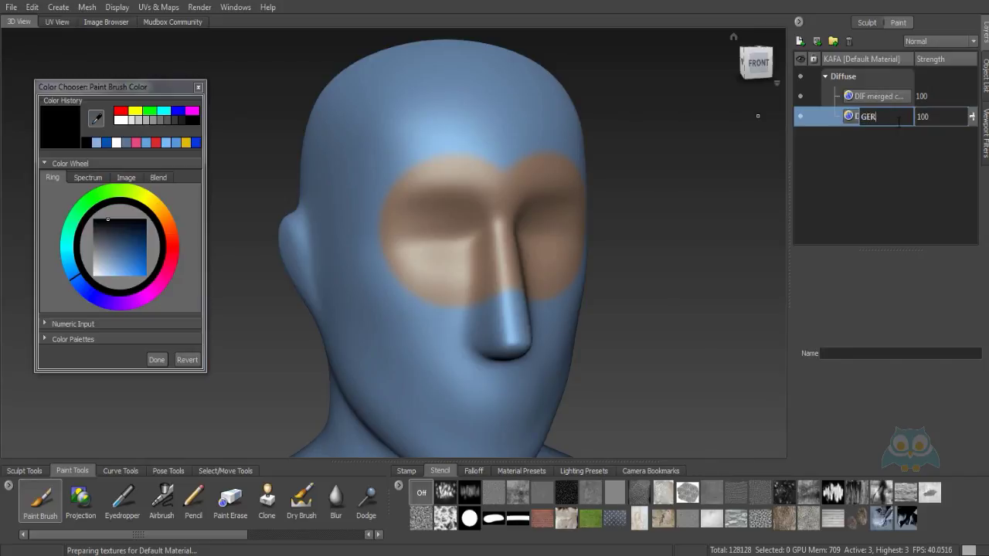
key(Return)
double_click(888, 97)
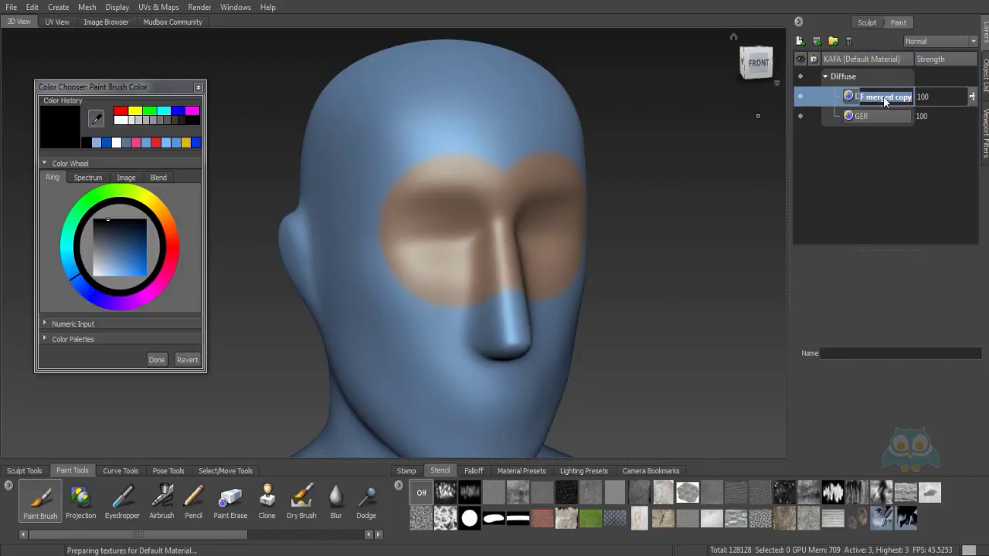
text(P)
key(Return)
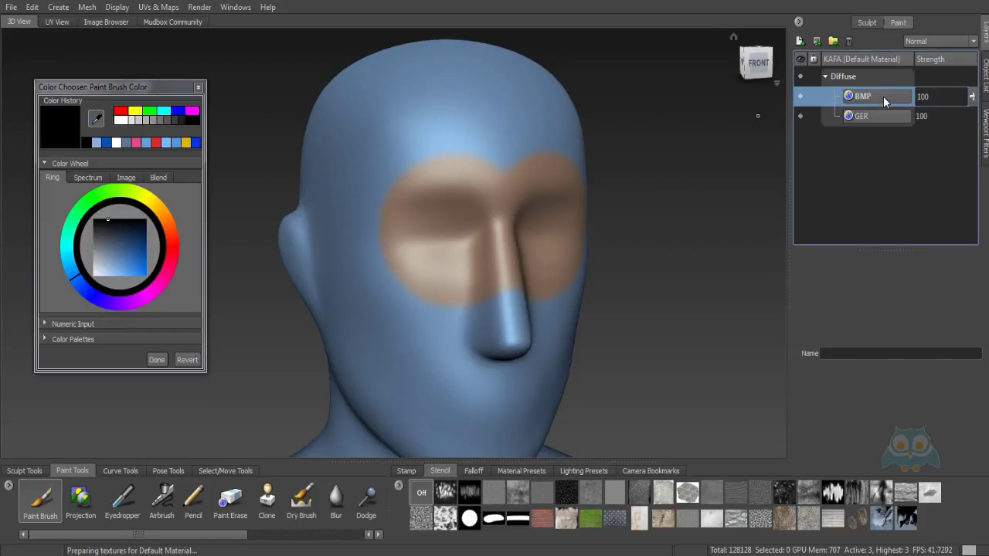
mouse_move(701, 190)
alt+mouse_down()
mouse_move(608, 187)
mouse_move(624, 204)
mouse_move(612, 200)
alt+mouse_up()
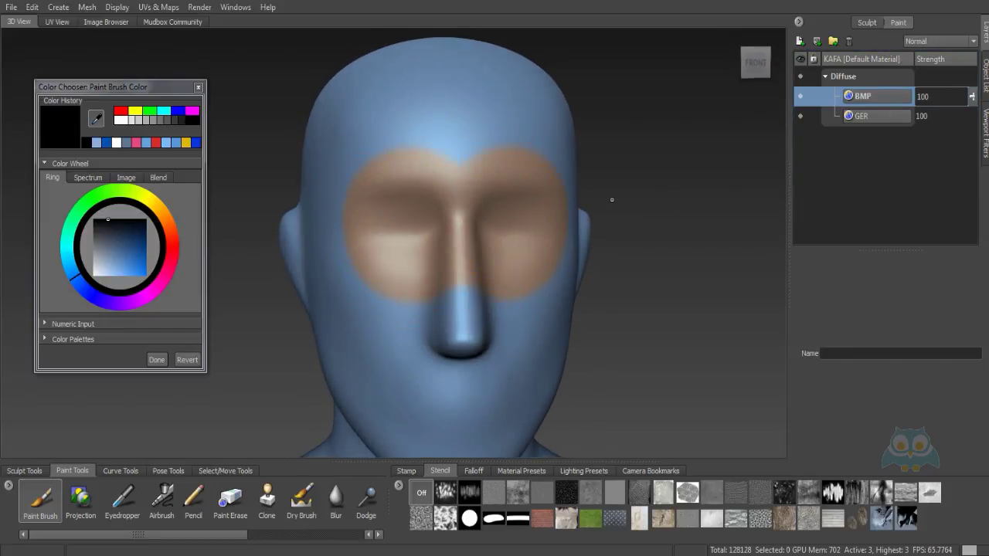
Move the BMP paint layer from the Diffuse channel to the Bump Map channel
right_click(875, 103)
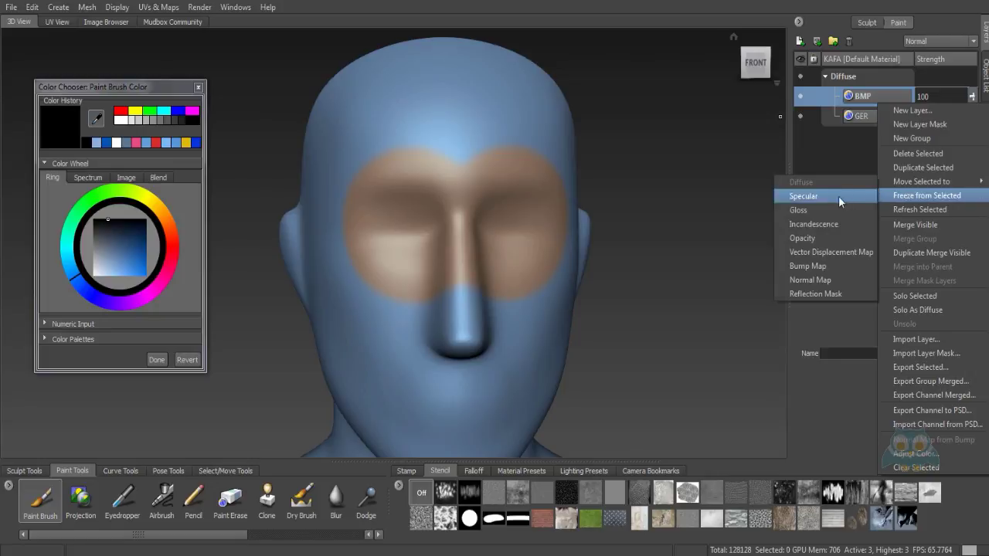
mouse_move(920, 182)
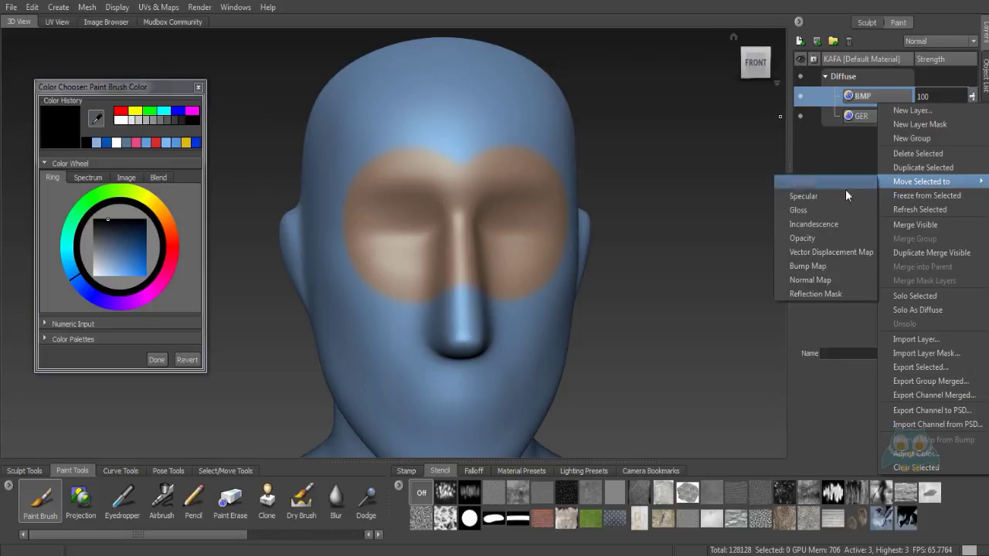
click(812, 268)
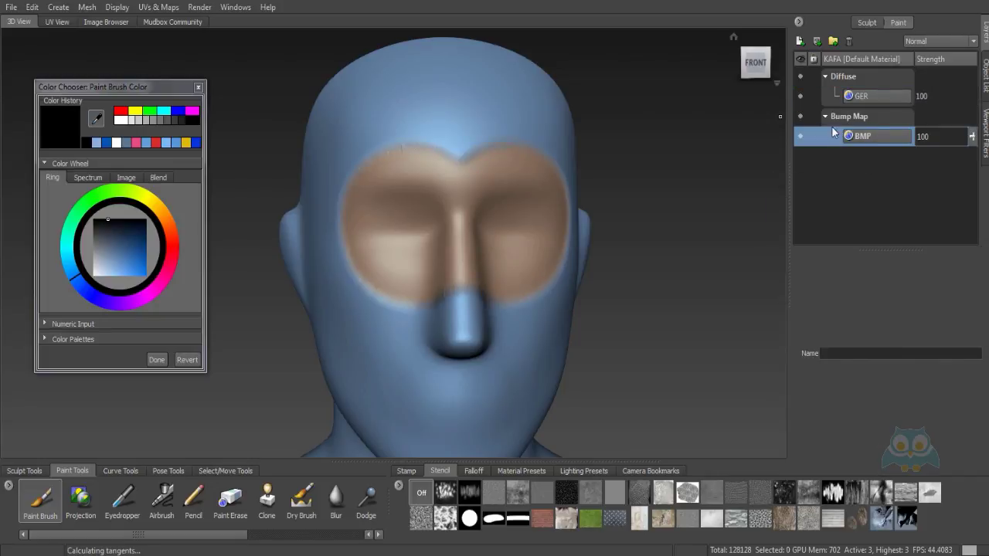
alt+drag(663, 177, 654, 123)
alt+drag(642, 193, 552, 246)
scroll(513, 274, down, 3)
Import the image depositphotos_1634740-Fabric-texture as a layer mask on the BMP bump layer
right_click(864, 139)
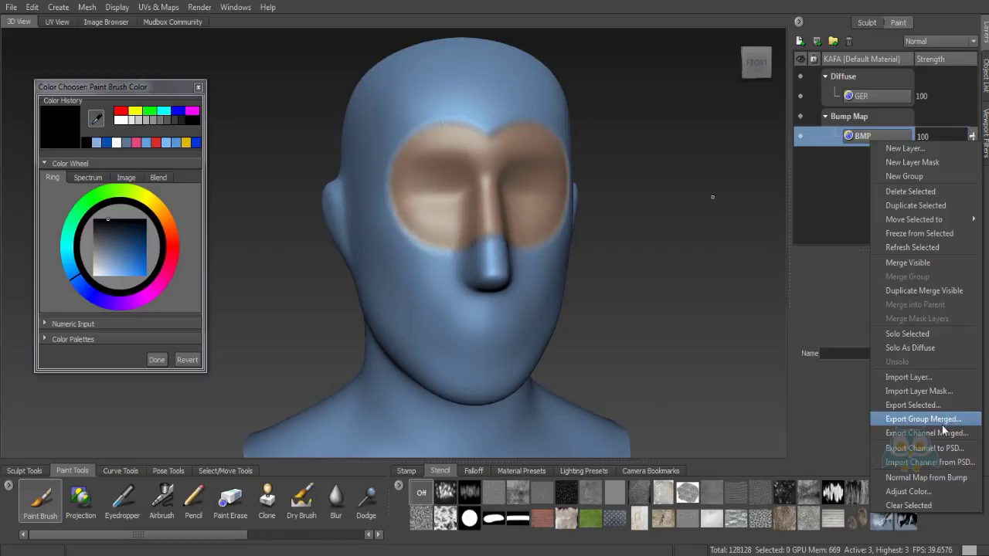
click(833, 207)
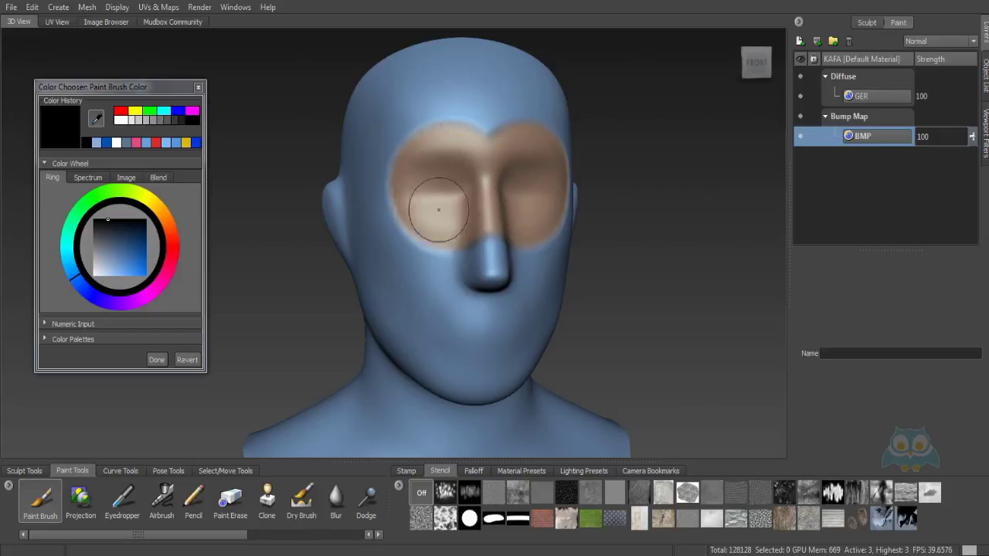
mouse_move(867, 144)
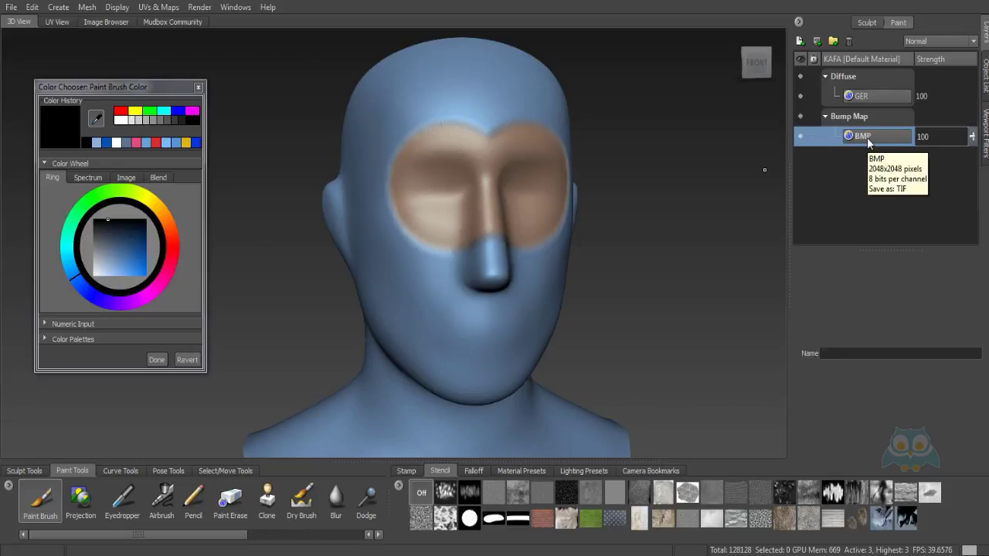
right_click(868, 139)
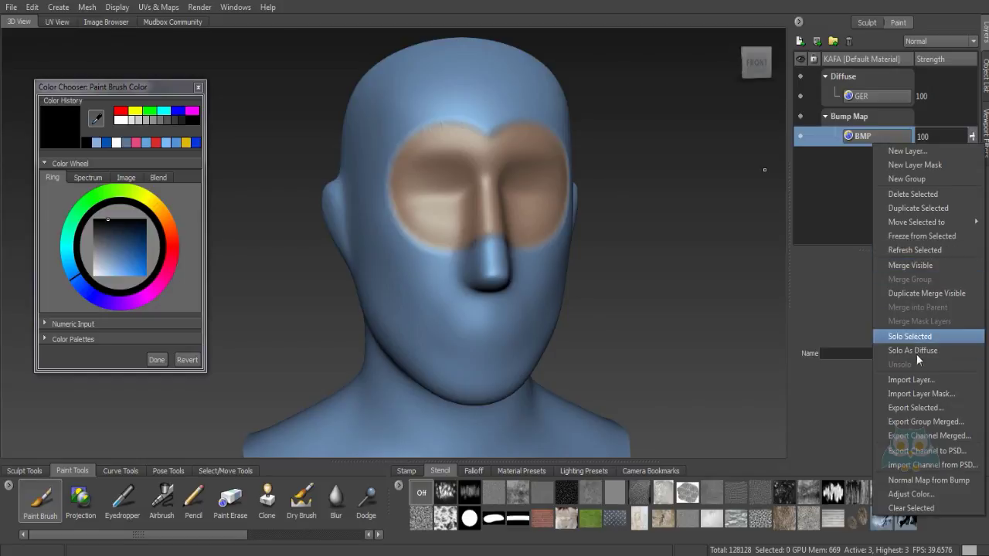
click(956, 395)
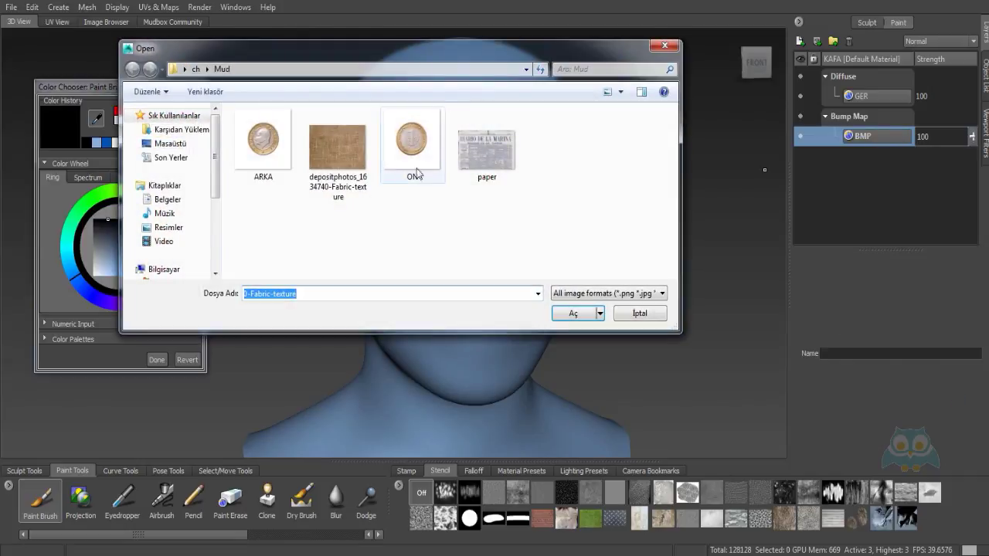
click(347, 151)
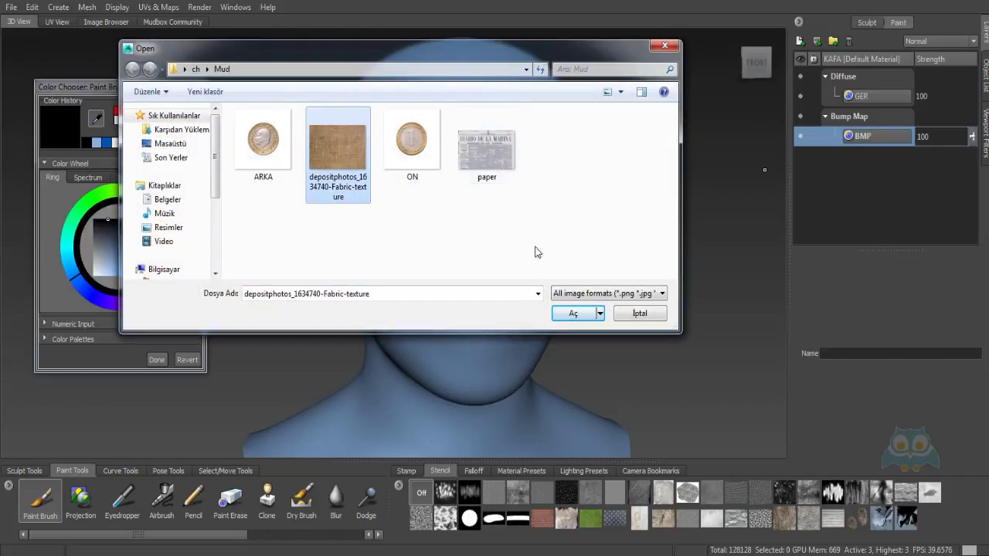
click(570, 314)
alt+drag(582, 250, 486, 248)
mouse_move(410, 297)
alt+mouse_down()
mouse_move(636, 248)
mouse_move(718, 244)
alt+mouse_up()
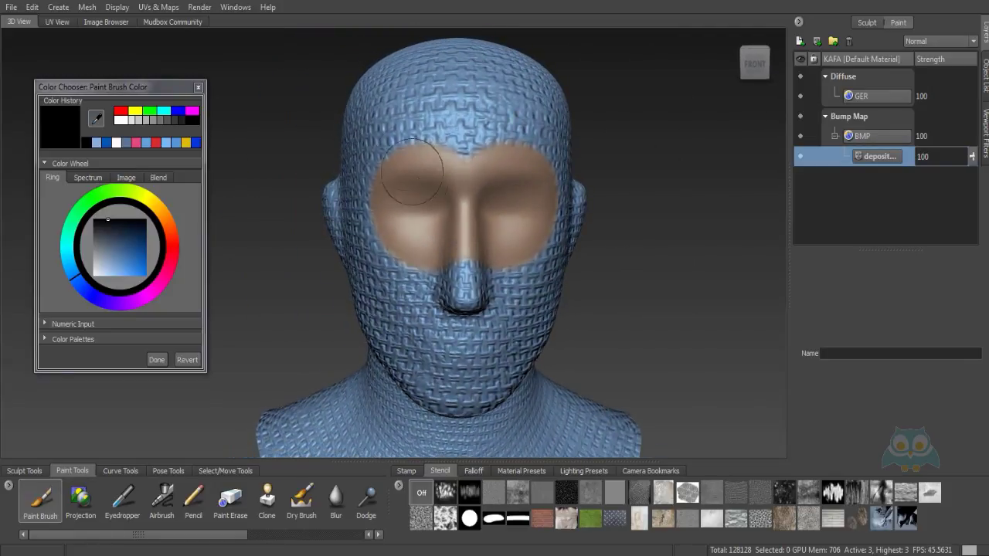
alt+drag(510, 161, 500, 180)
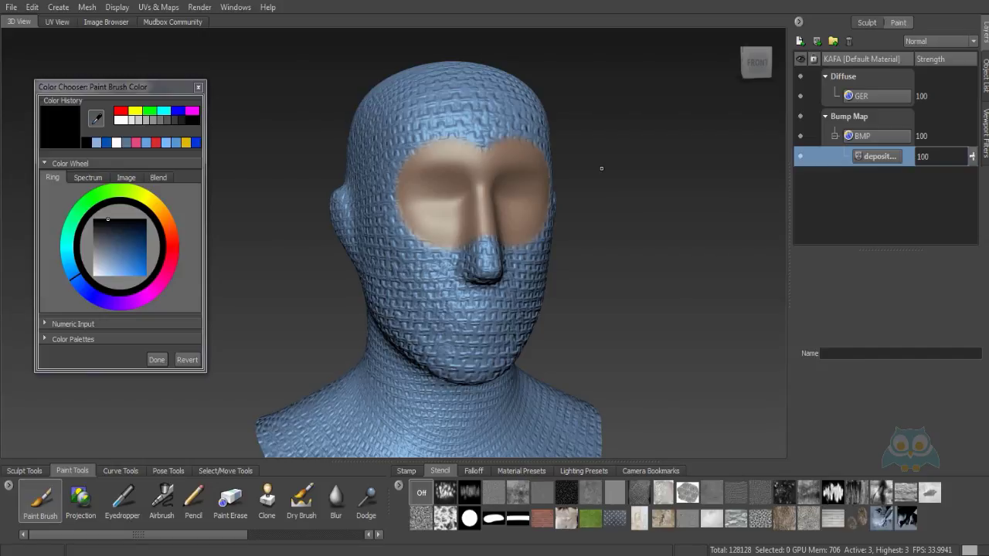
alt+drag(601, 168, 502, 221)
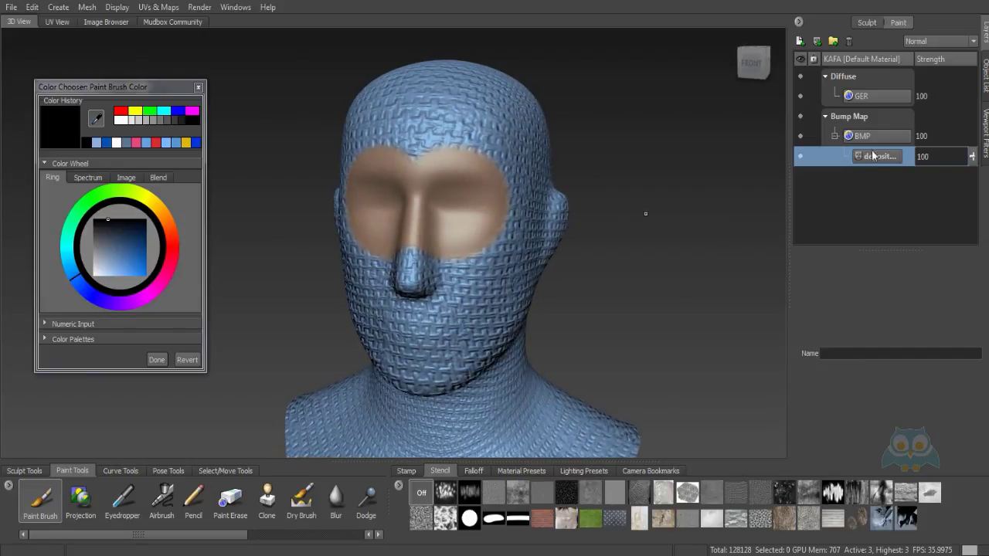
Set the Bump Depth of the Default Material to 1.80
click(983, 77)
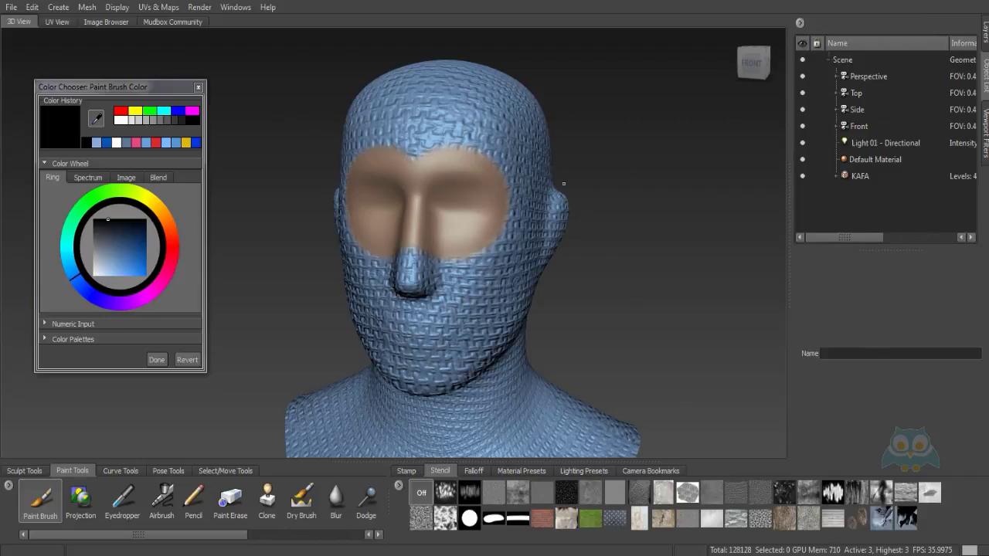
alt+drag(461, 171, 476, 171)
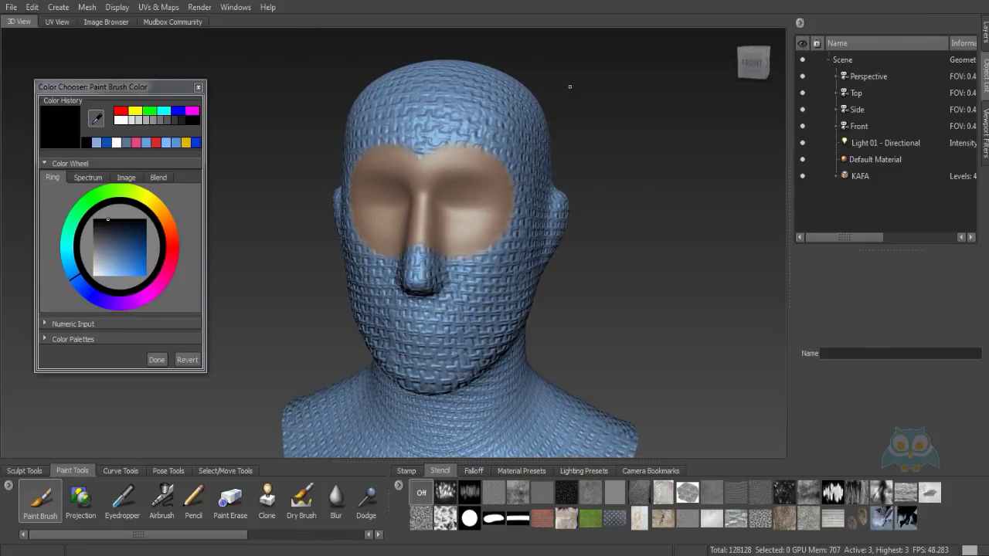
click(888, 159)
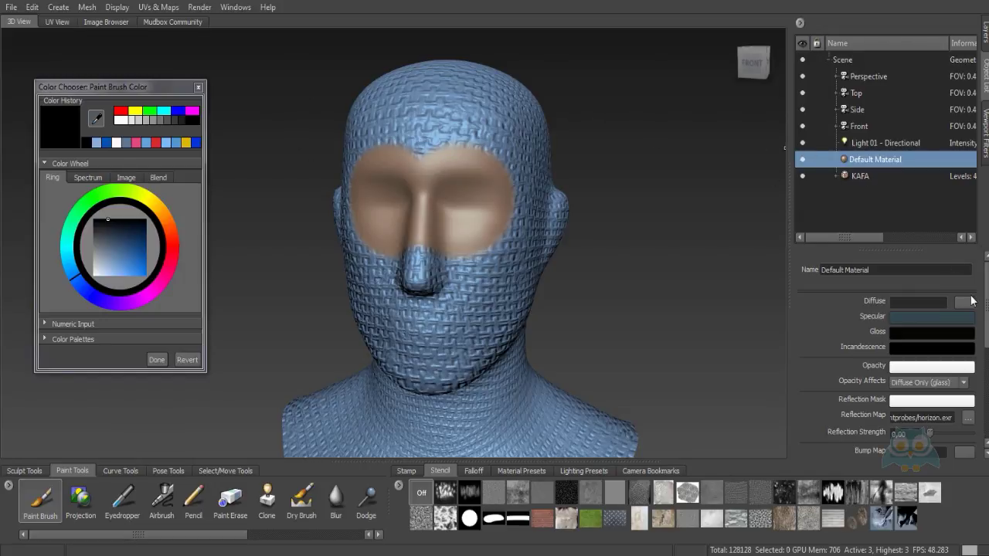
drag(987, 312, 988, 323)
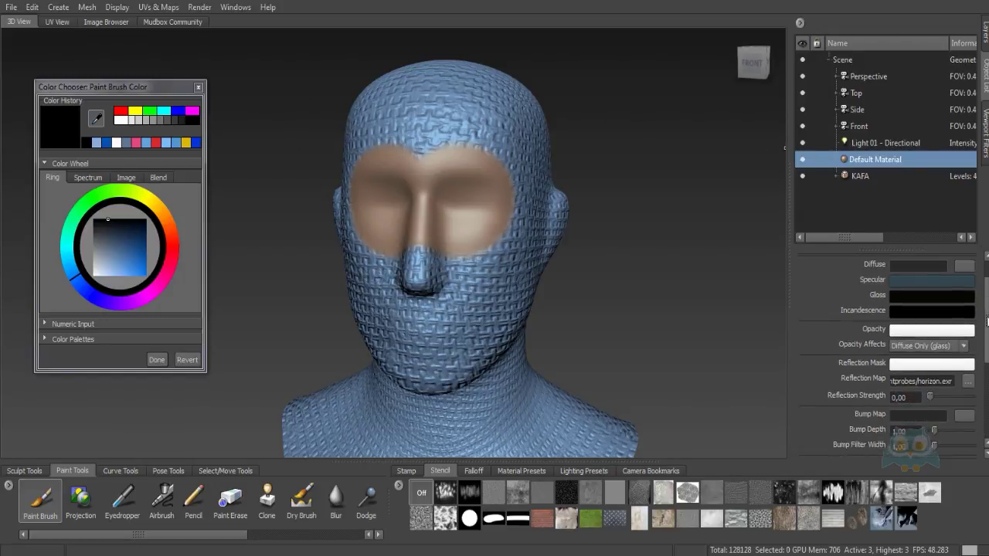
scroll(935, 358, down, 4)
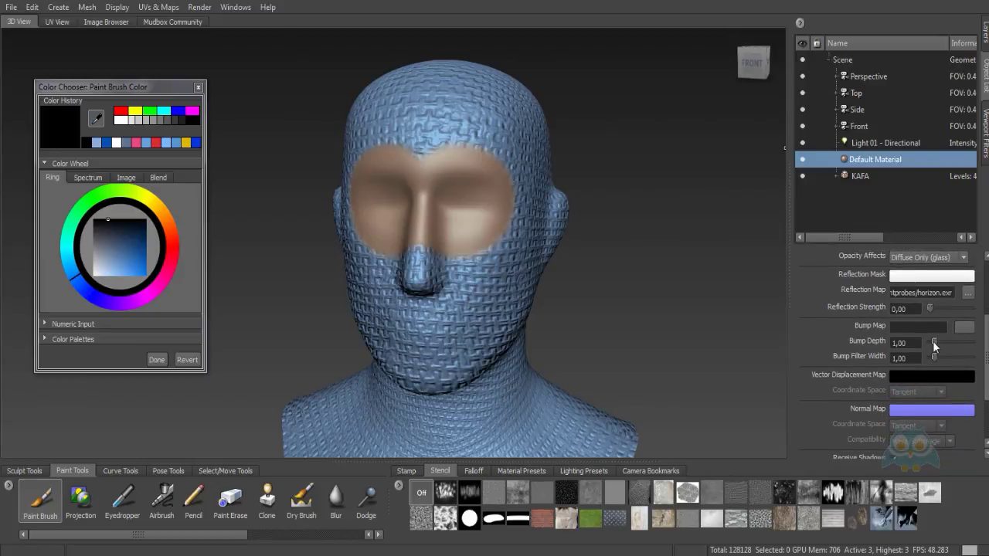
mouse_move(933, 340)
mouse_down()
mouse_move(955, 340)
mouse_move(936, 344)
mouse_up()
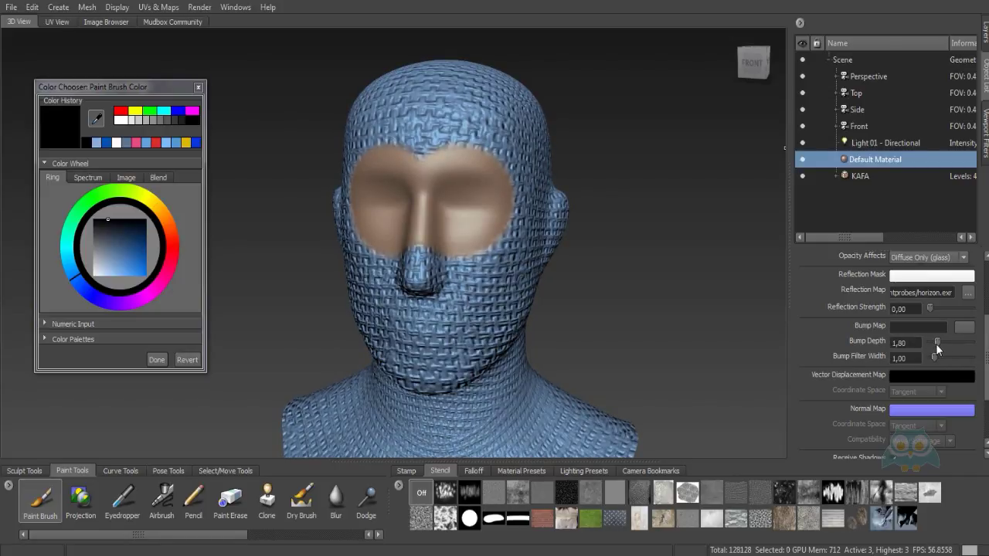
Reduce the Default Material's Bump Depth to 1.20
click(986, 33)
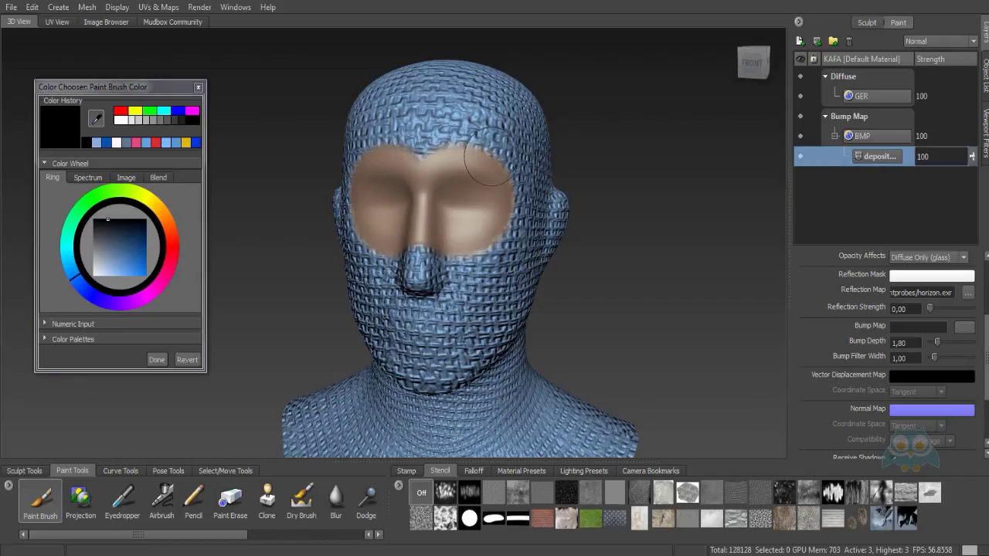
click(987, 77)
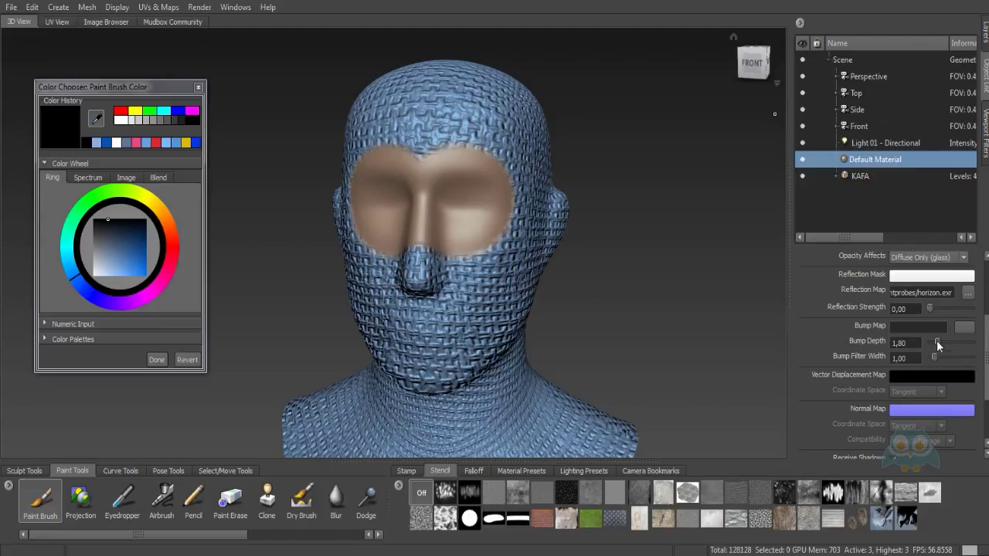
drag(937, 341, 937, 348)
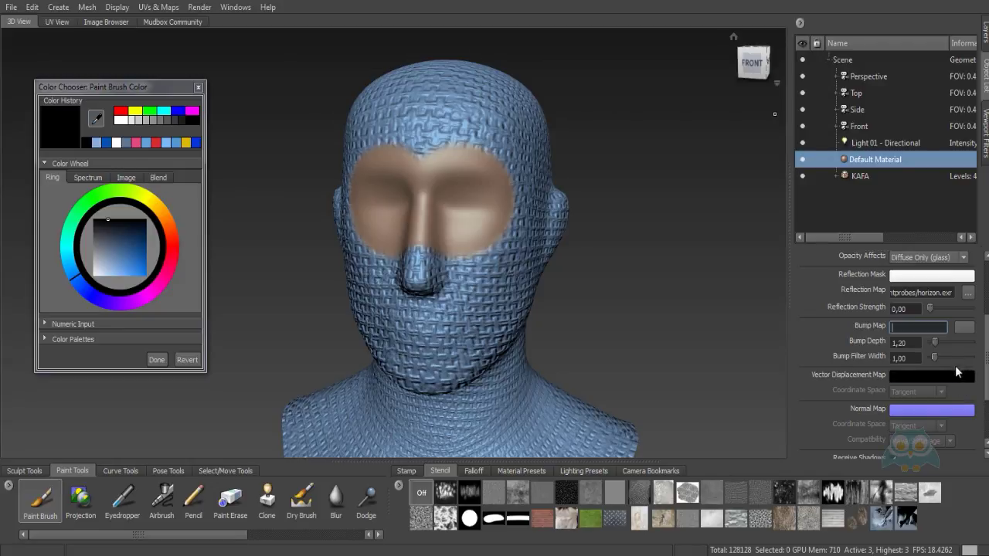
scroll(986, 325, up, 5)
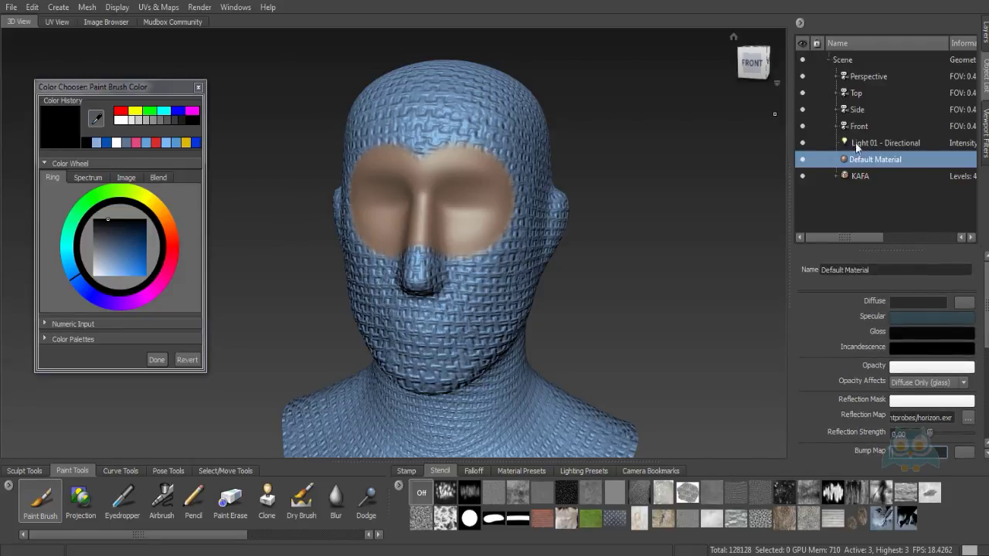
Delete the fabric texture mask, the BMP bump layer and the GER diffuse layer
click(983, 41)
alt+drag(510, 245, 534, 230)
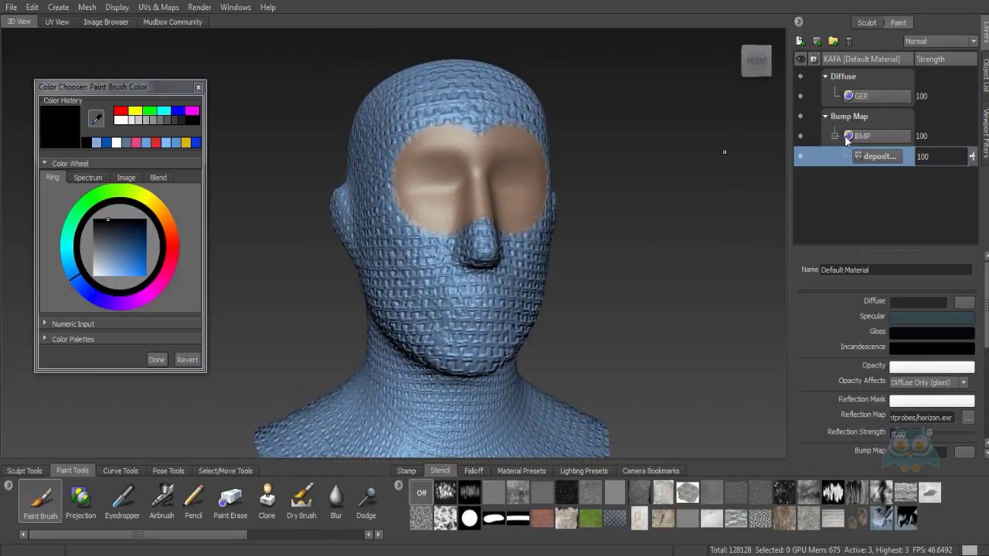
alt+drag(628, 207, 656, 209)
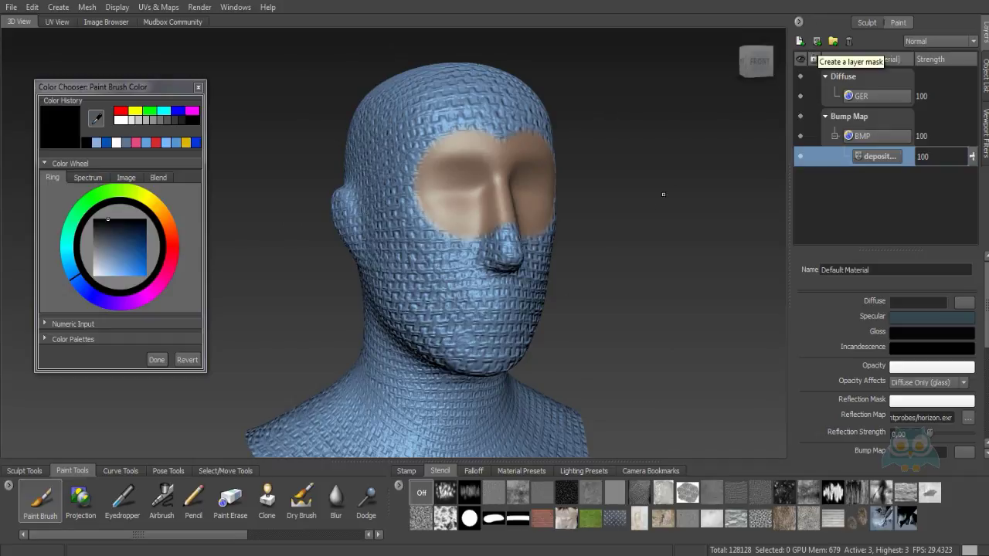
alt+drag(666, 212, 639, 214)
click(849, 41)
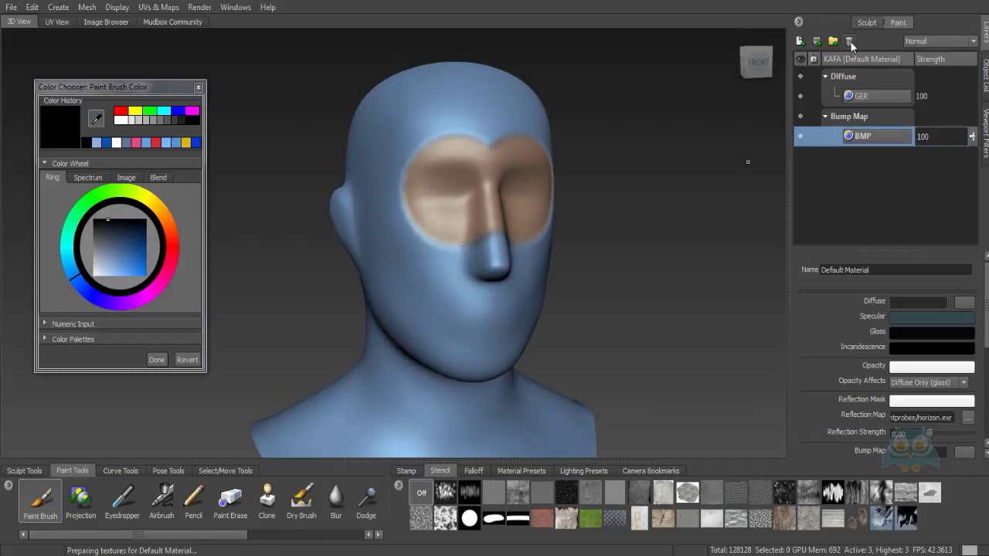
click(849, 41)
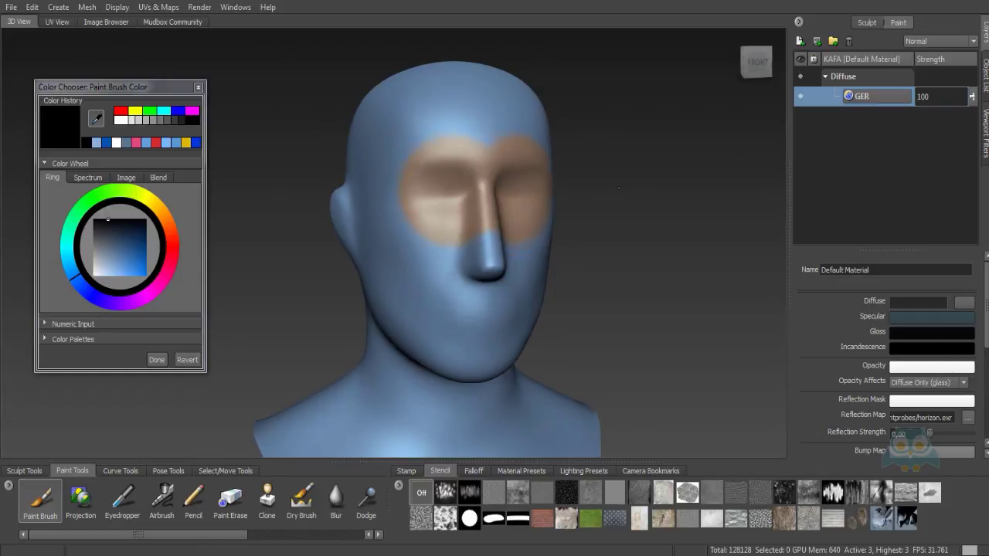
click(850, 41)
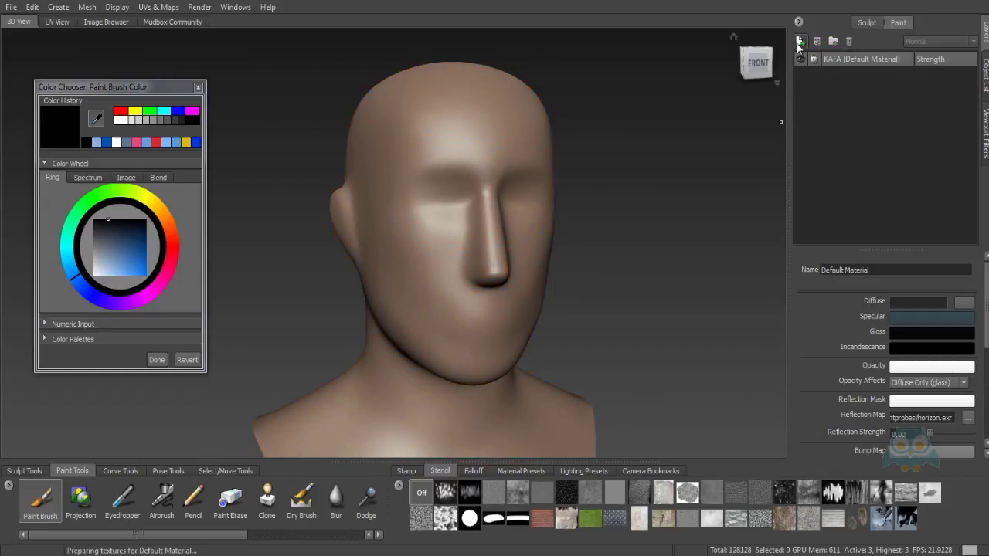
Create a new 2048 paint layer named DF in the Diffuse channel, saved as 8-bit RGBA TIFF
click(800, 41)
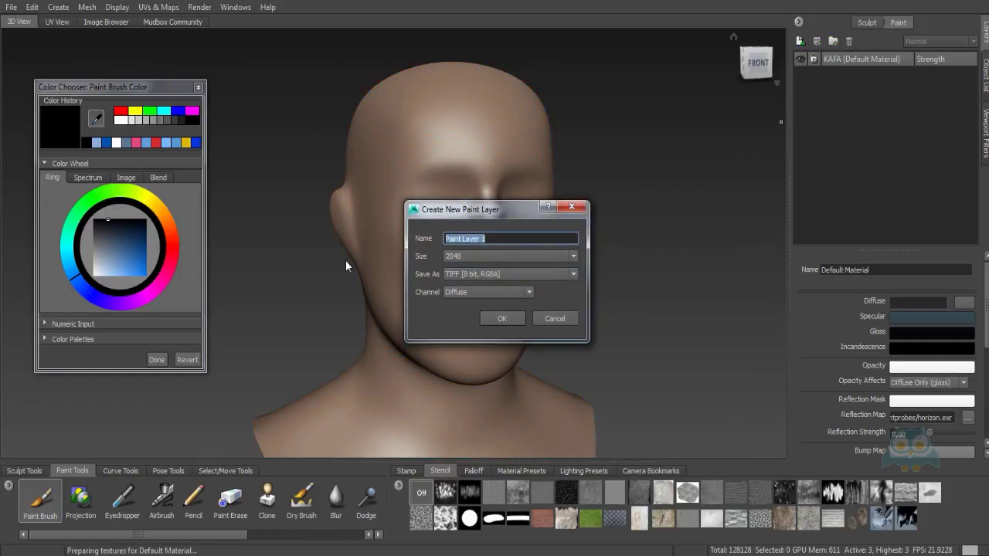
text(DF)
click(503, 318)
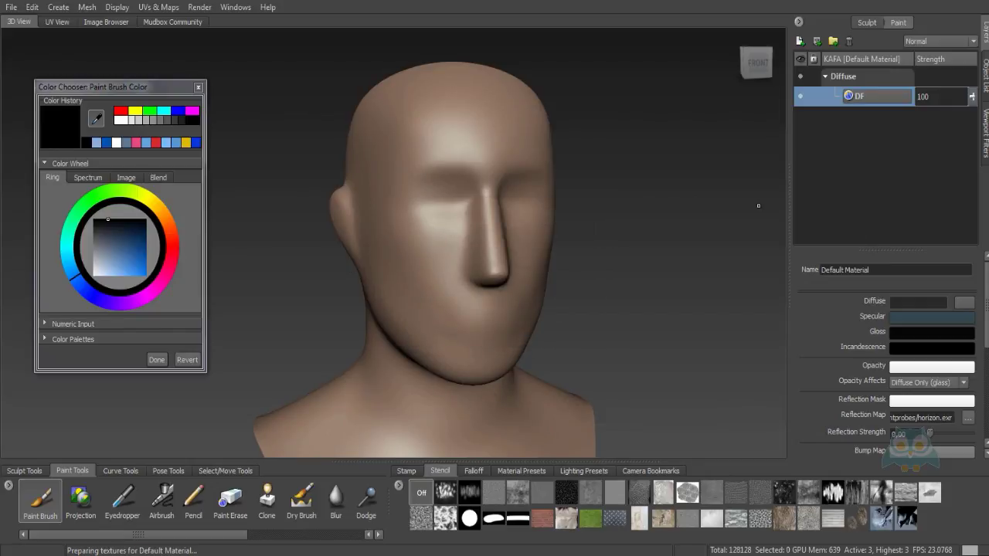
Choose a light blue Paint Brush color and flood the DF paint layer with it
drag(985, 303, 986, 260)
click(32, 509)
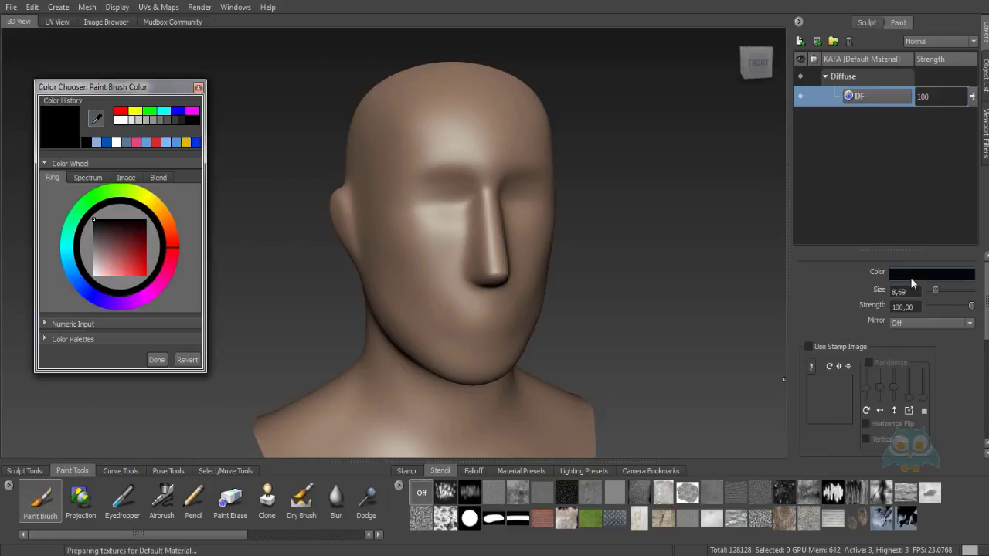
drag(109, 252, 115, 263)
click(75, 273)
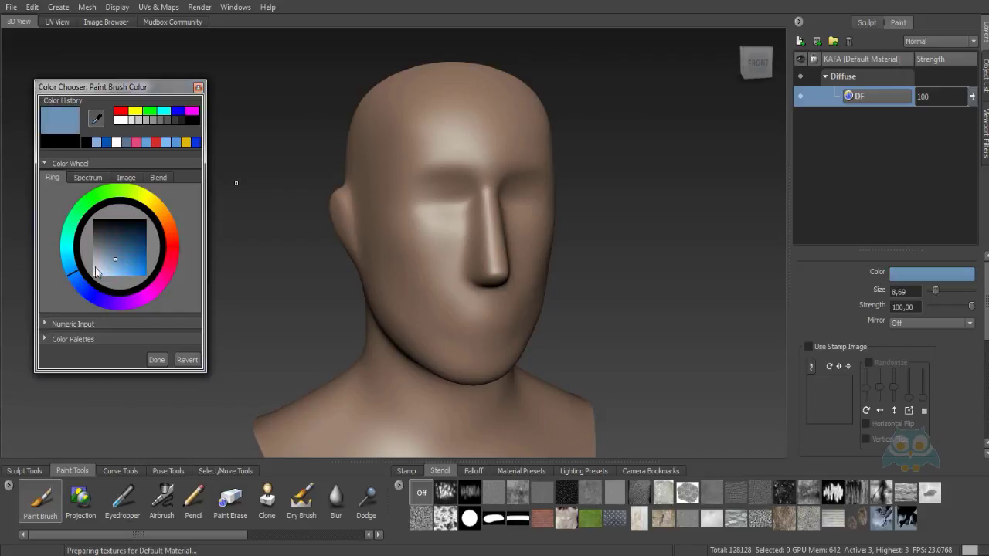
click(120, 267)
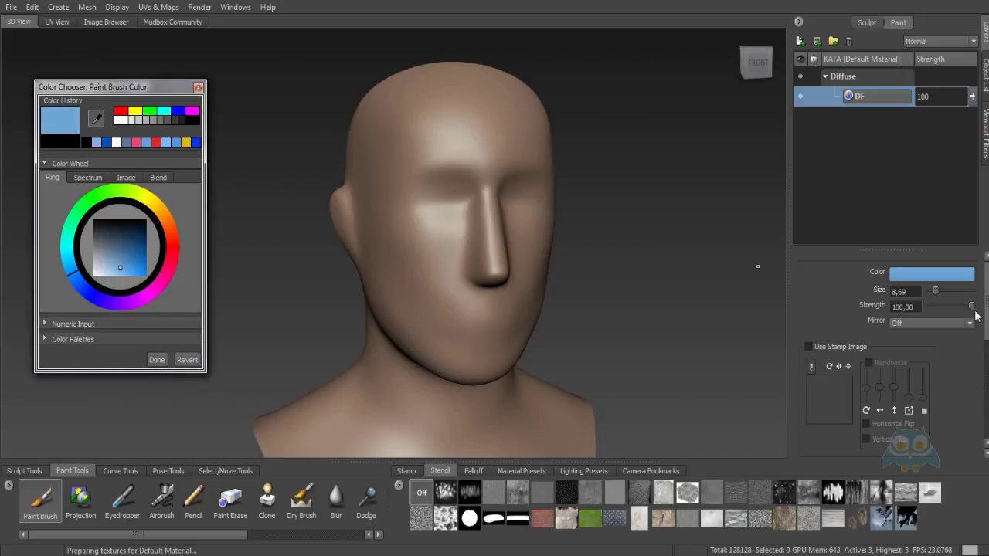
drag(985, 325, 986, 422)
click(886, 371)
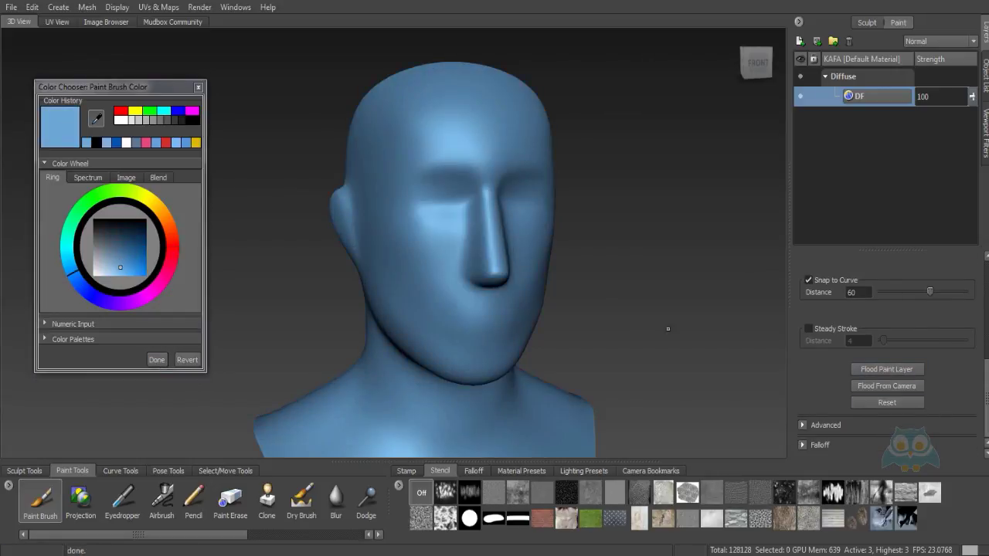
Delete the flooded DF paint layer
mouse_move(667, 329)
alt+mouse_down()
mouse_move(562, 303)
mouse_move(582, 285)
alt+mouse_up()
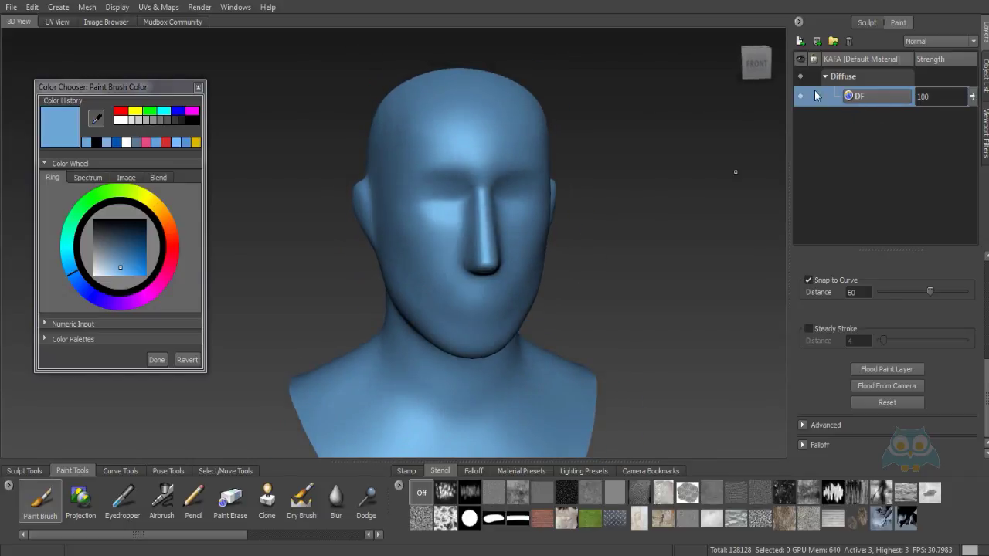
click(850, 43)
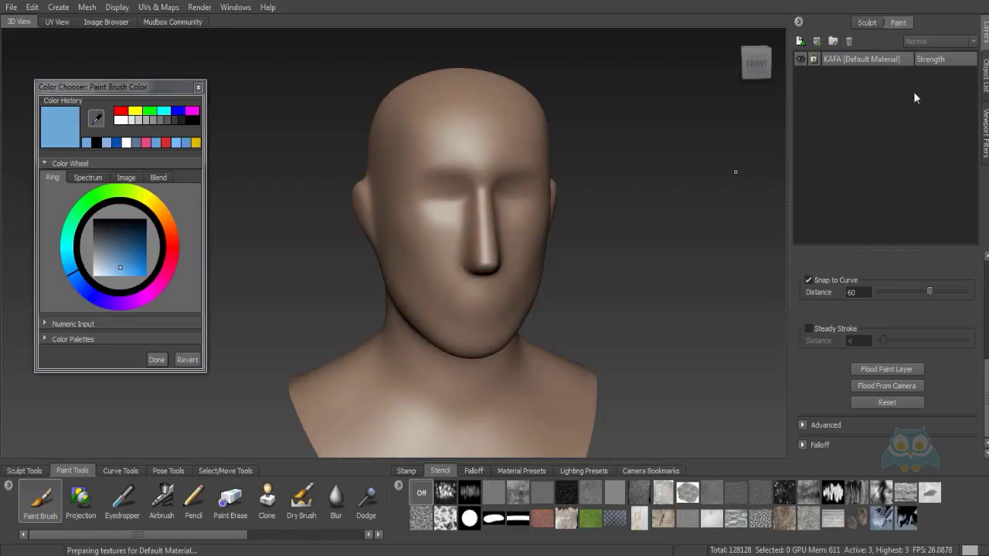
Undo the deletion of the flooded DF paint layer, check the sculpt layers and object list, and return to the paint layers
key(ctrl+z)
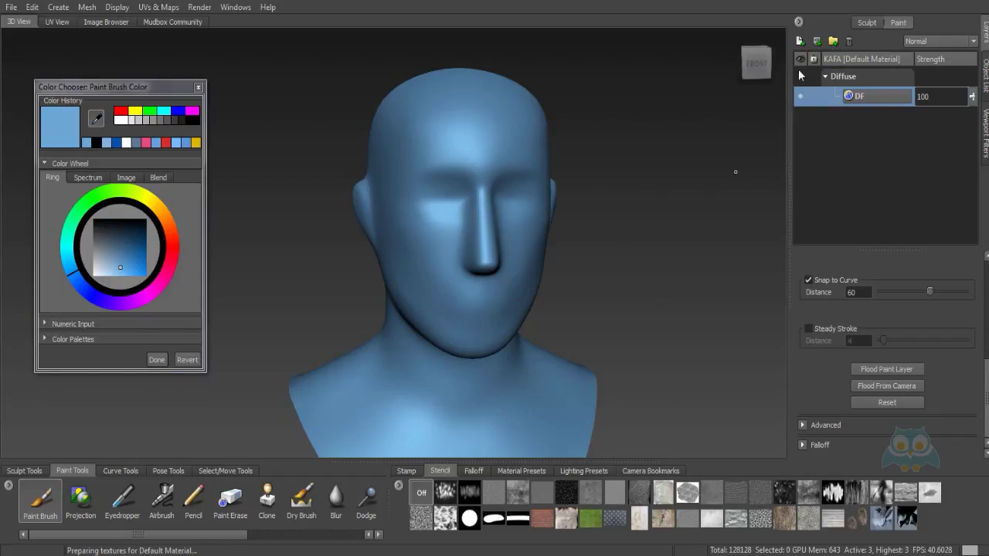
click(863, 24)
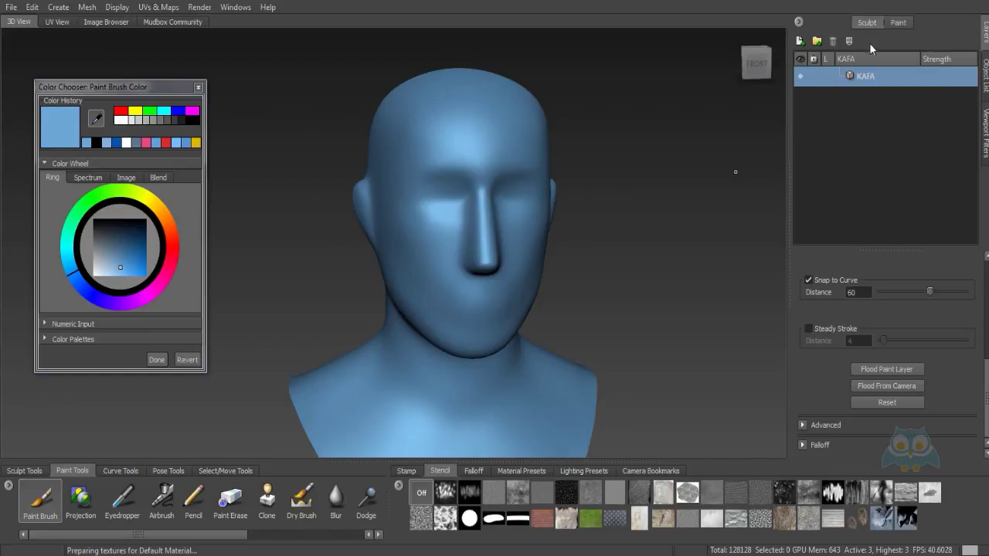
click(892, 23)
click(985, 77)
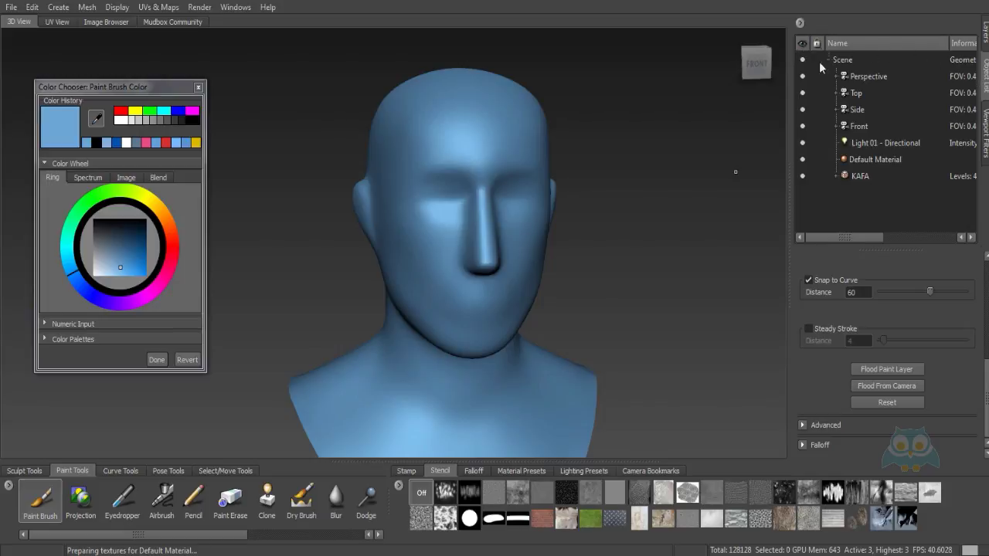
click(985, 35)
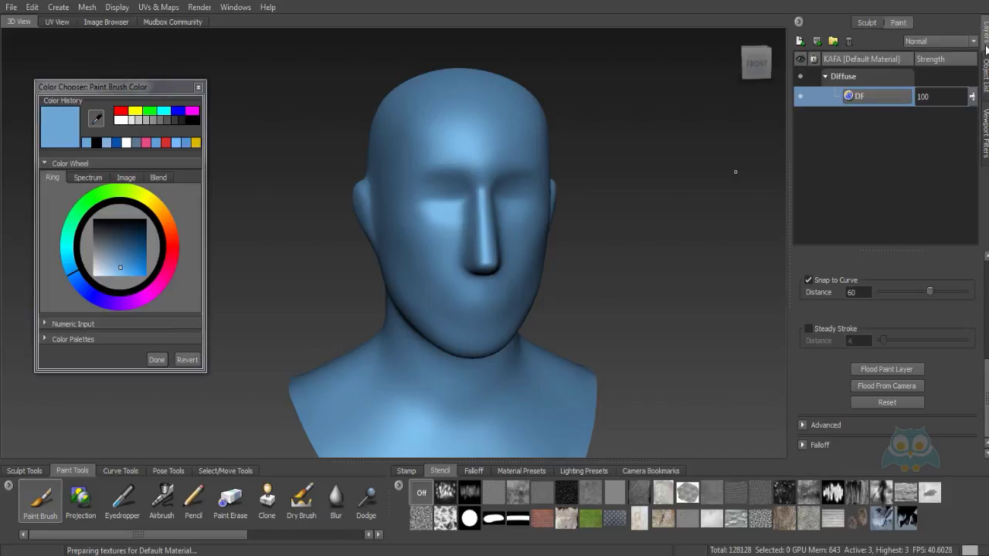
Switch the DF paint layer's visibility off and on to compare the head with and without its color
click(800, 98)
click(801, 98)
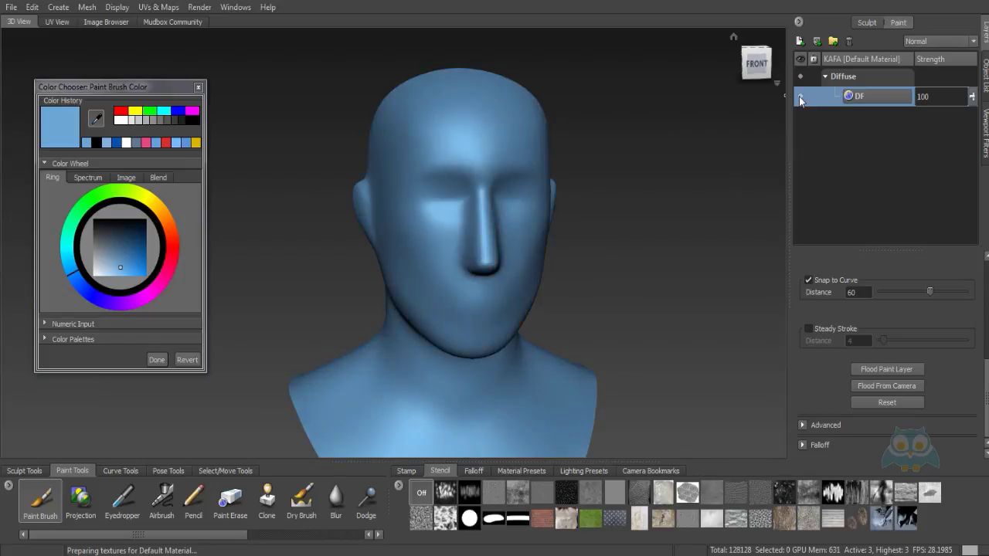
click(801, 98)
click(801, 98)
mouse_move(530, 221)
alt+mouse_down()
mouse_move(518, 210)
mouse_move(535, 212)
alt+mouse_up()
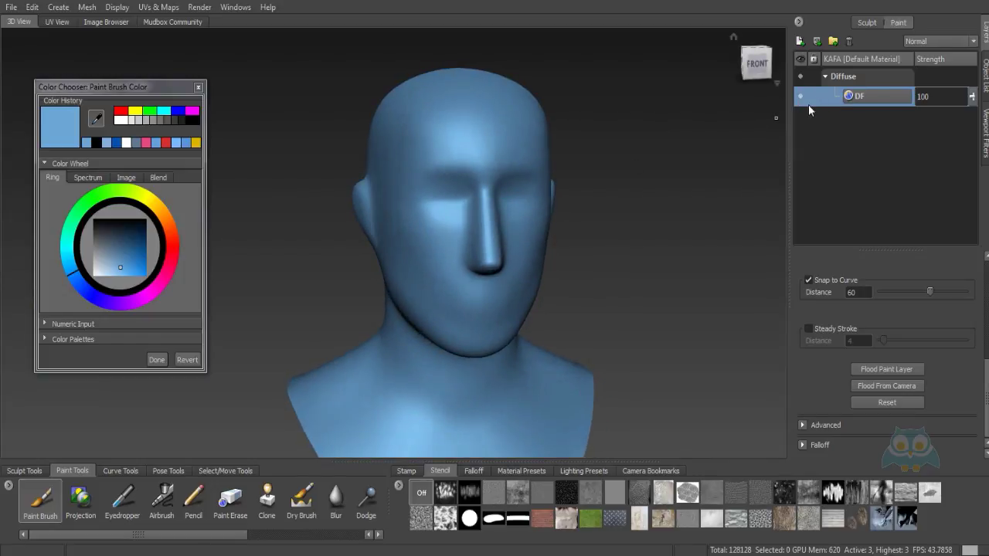
click(802, 98)
click(802, 98)
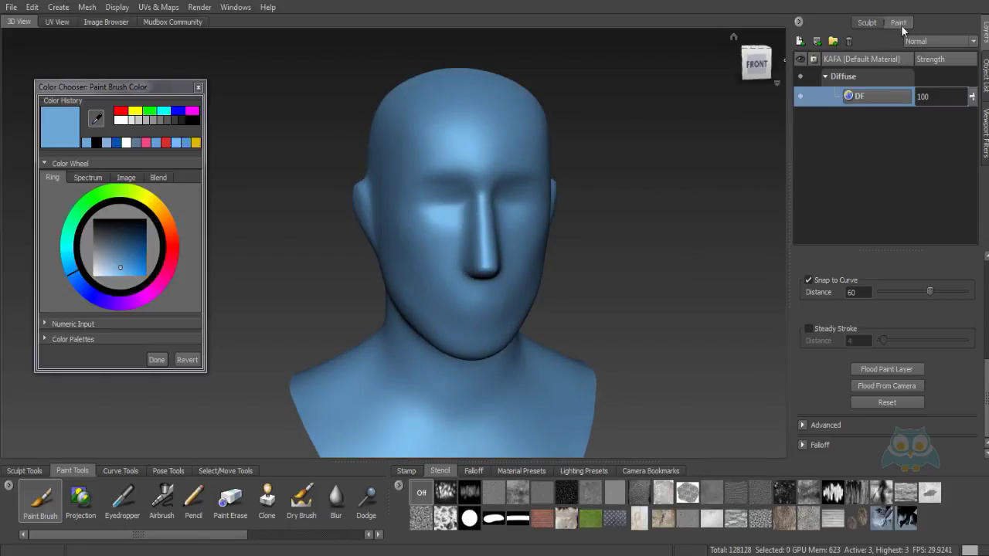
Preview the DF layer in blending modes from Darken and Multiply to Lighten, and return it to Normal
click(931, 43)
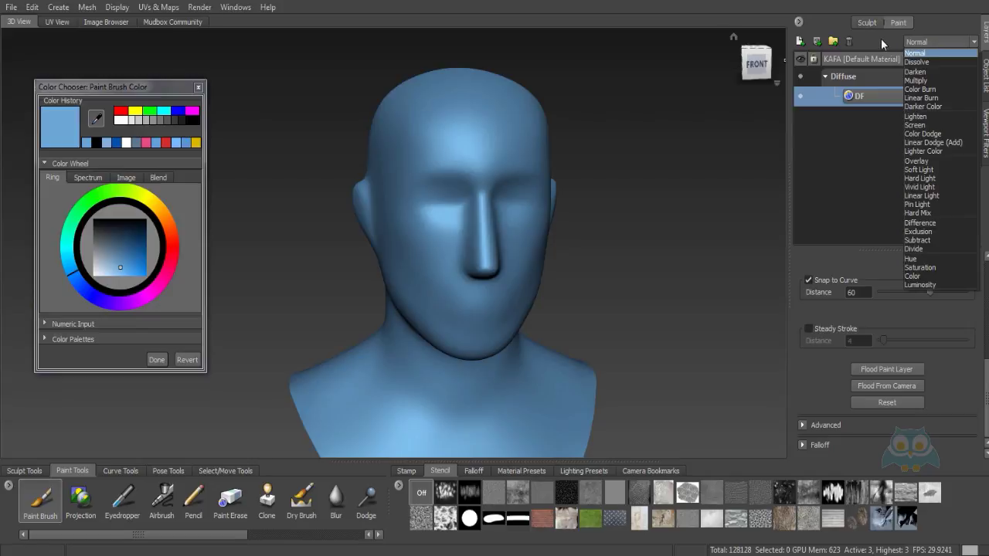
click(899, 48)
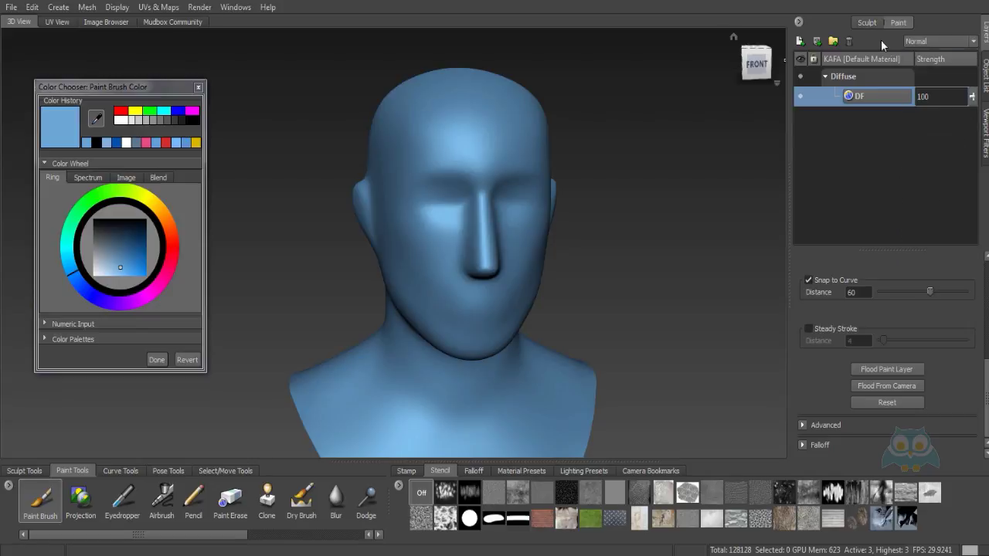
click(934, 42)
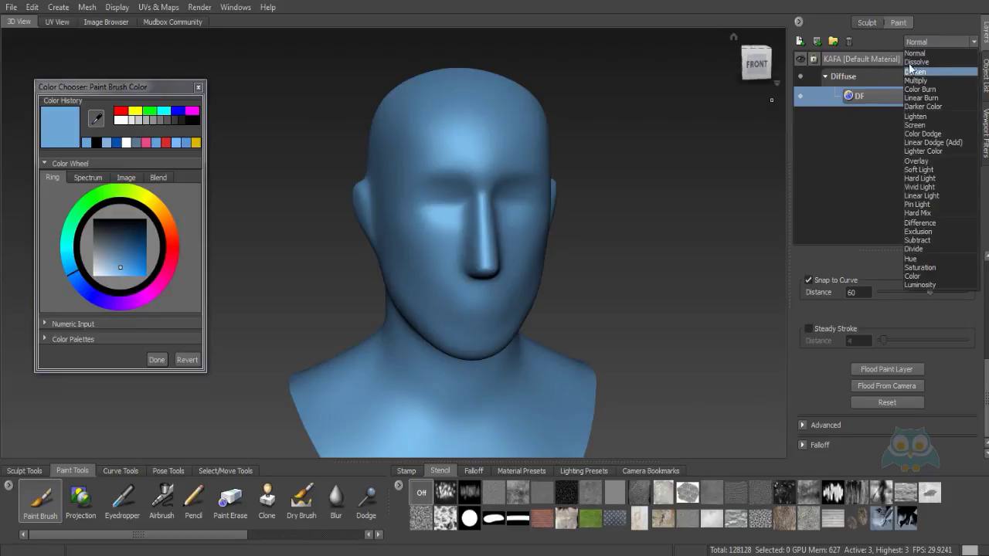
click(909, 54)
key(Down)
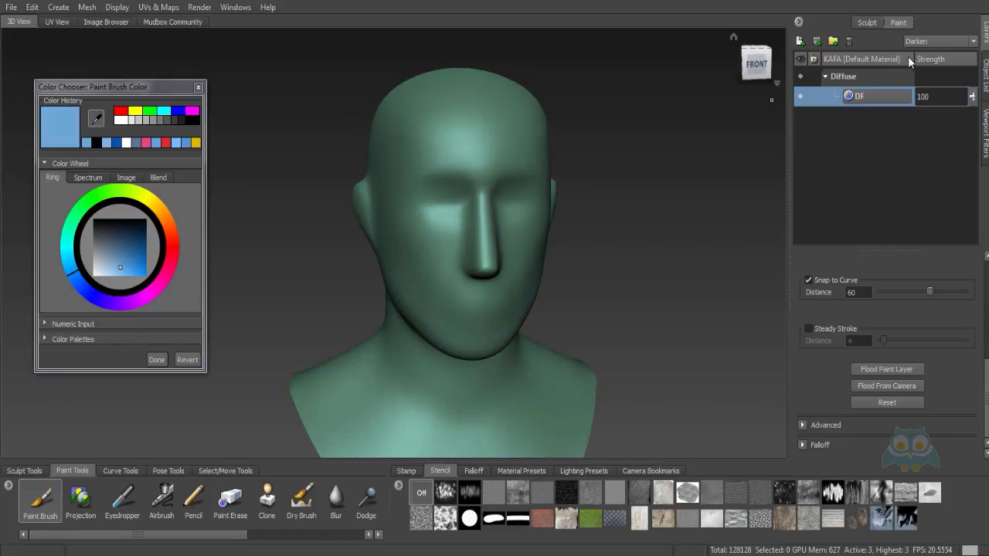
key(Down)
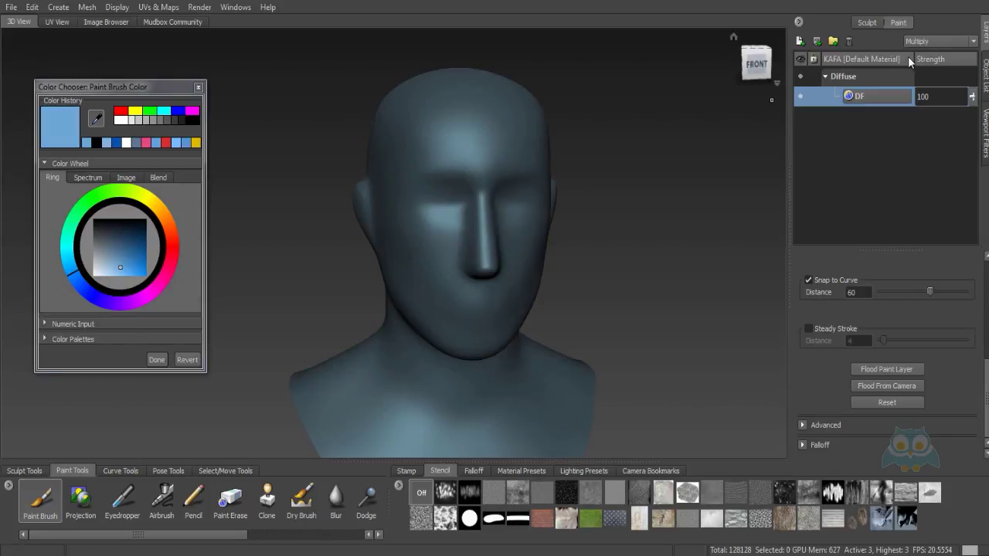
key(Down)
key(Down)
key(Down)
key(Down)
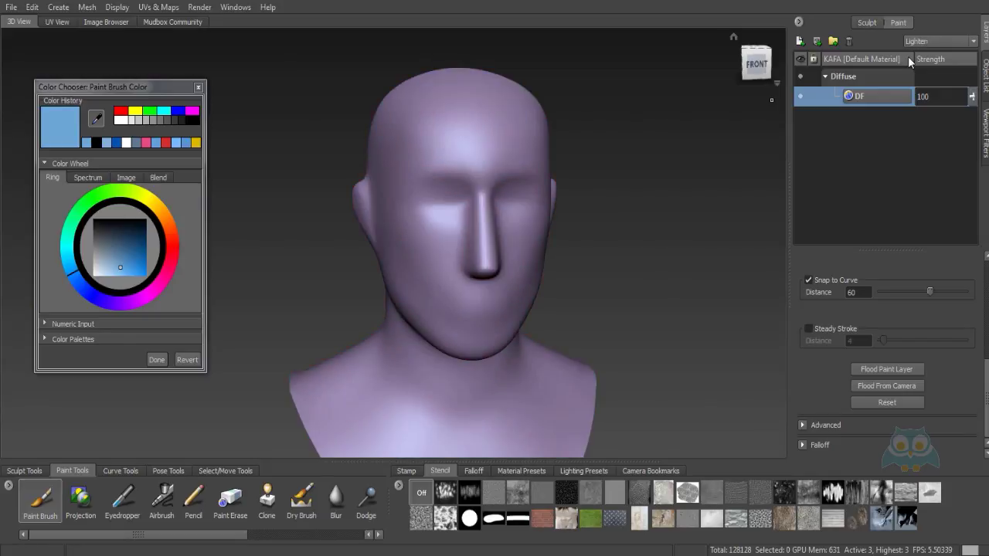
key(Up)
key(Up)
key(Up)
key(Up)
key(Up)
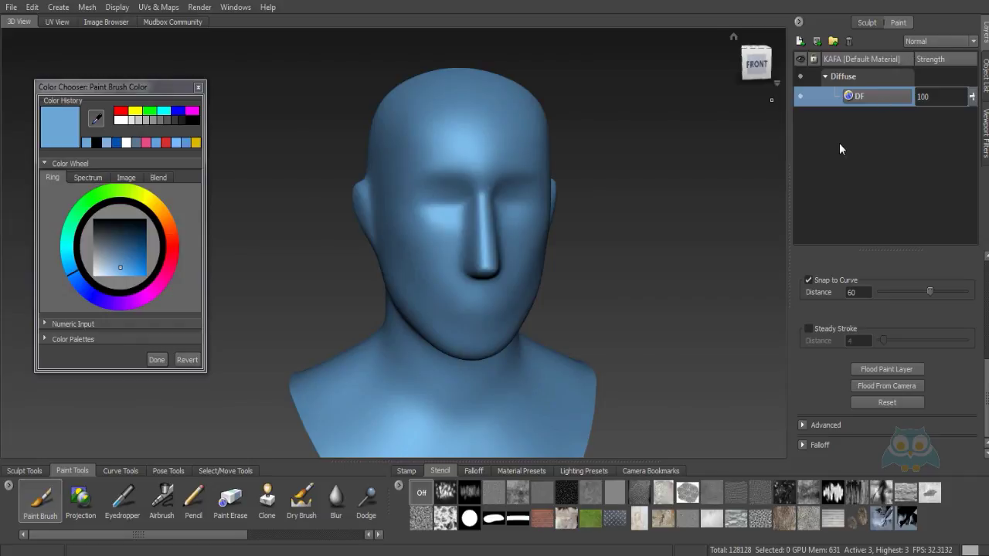
Create a second 2048 paint layer in the Diffuse channel, saved as 8-bit RGBA TIFF, and show the available stencils
click(800, 41)
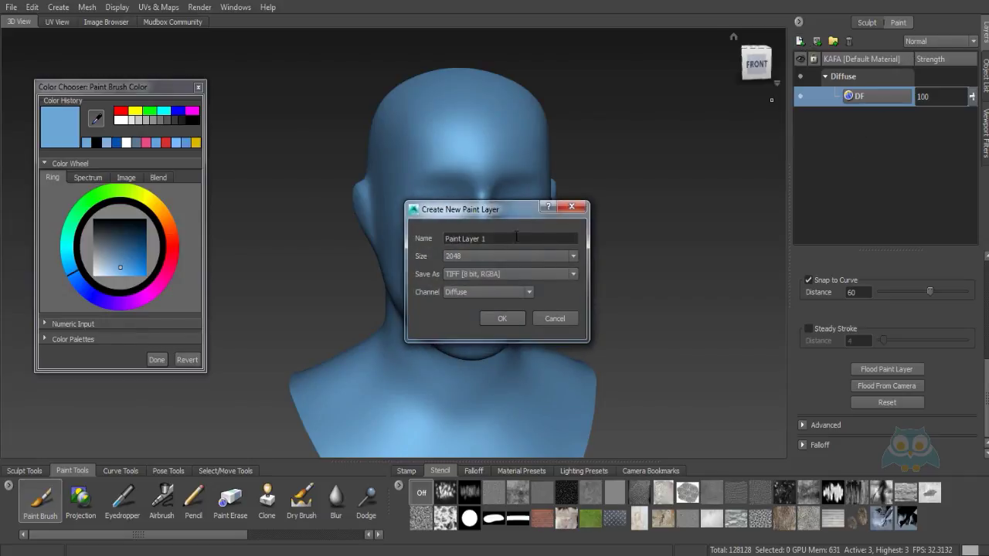
click(500, 320)
click(407, 471)
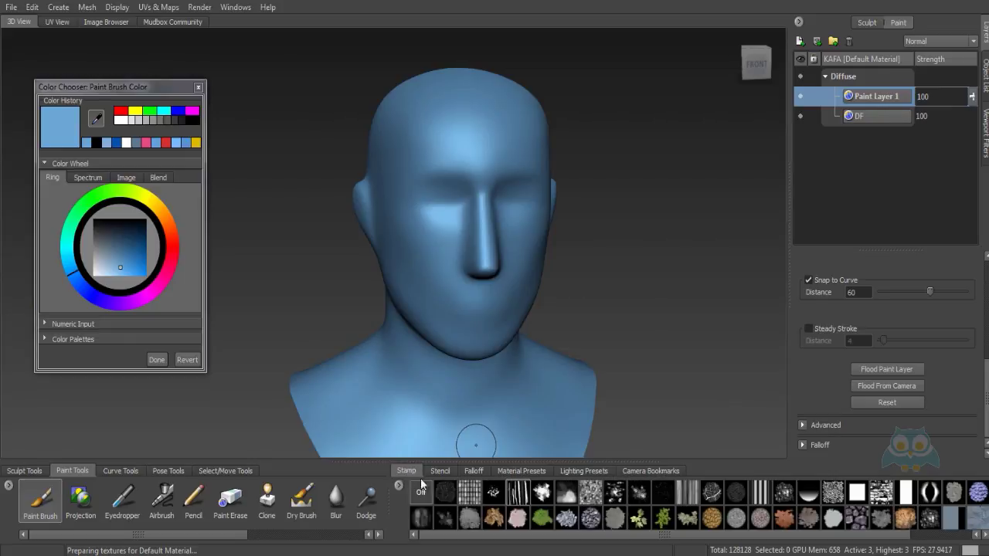
click(440, 471)
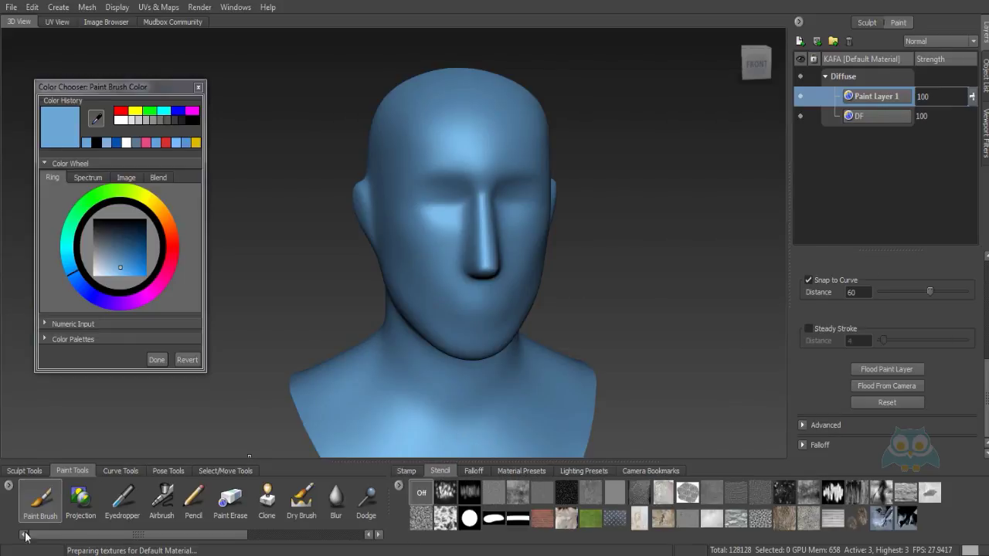
Choose a bright yellow color for the Paint Brush
click(54, 504)
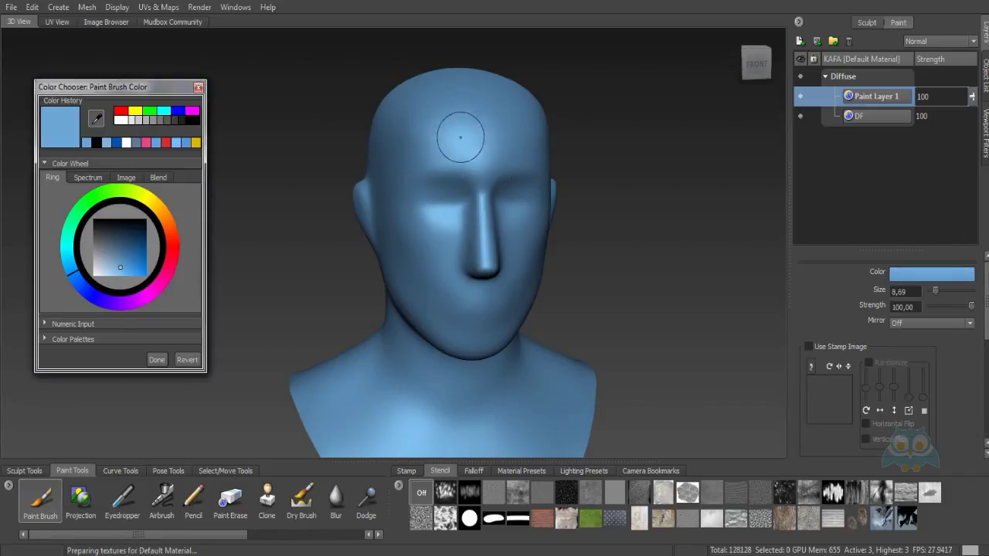
click(153, 206)
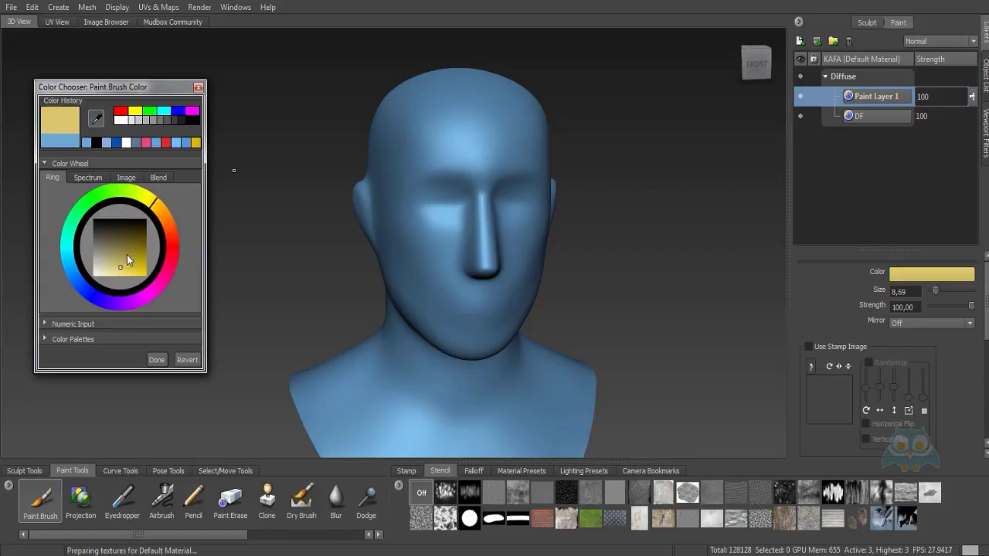
drag(127, 255, 139, 276)
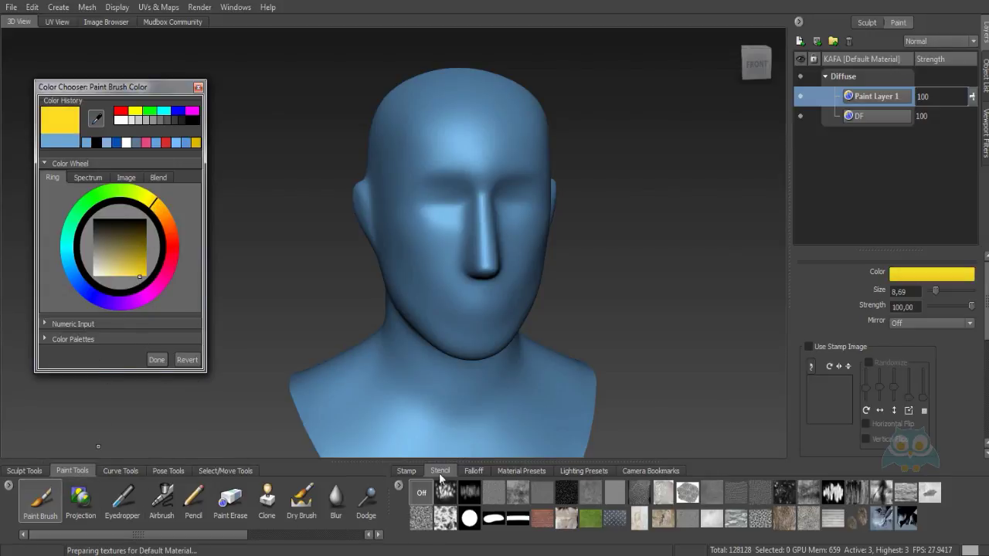
Load the bw_tiledPerlinNoise stencil and move, rotate and scale it to cover the front-facing head
click(420, 518)
alt+drag(513, 278, 552, 286)
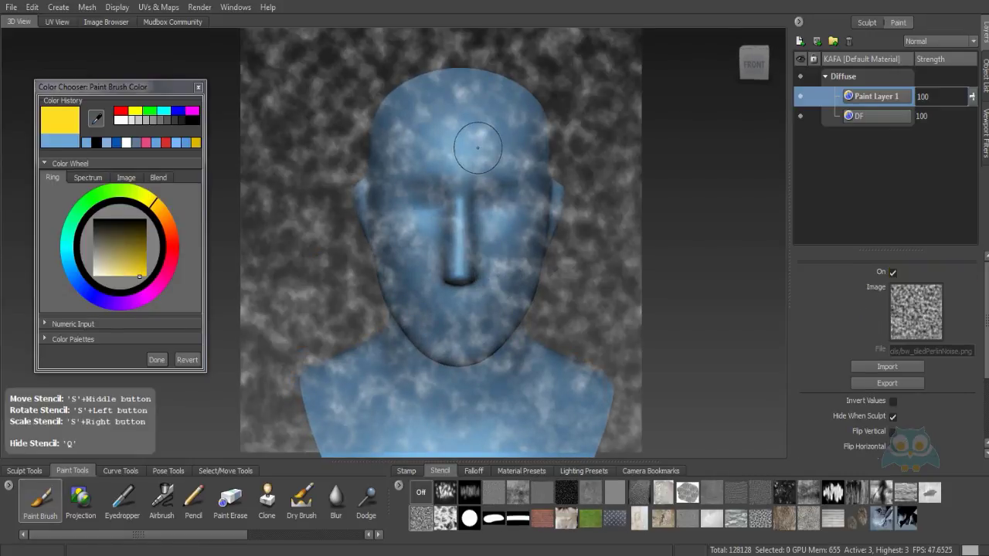
mouse_move(463, 151)
mouse_down()
mouse_move(477, 152)
mouse_move(455, 153)
mouse_up()
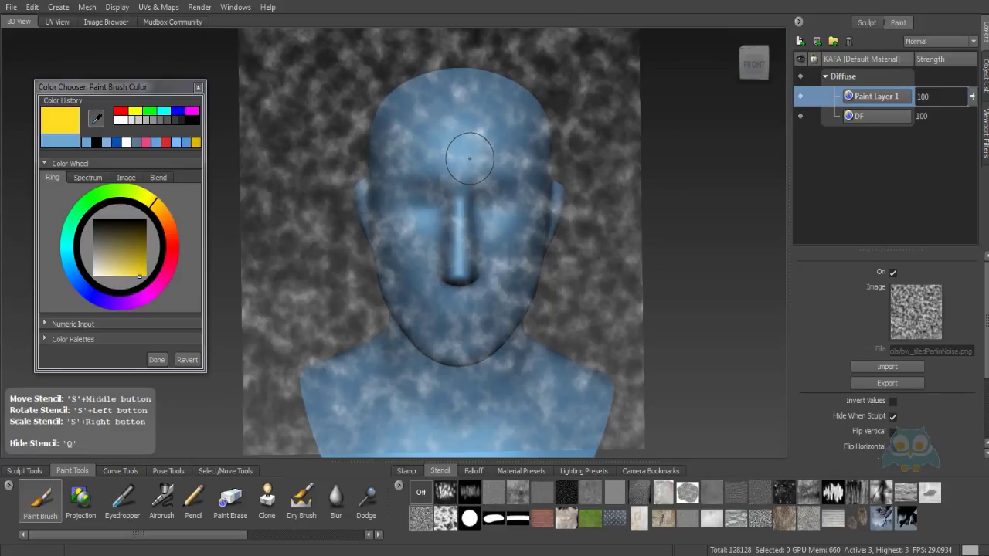
drag(471, 161, 475, 159)
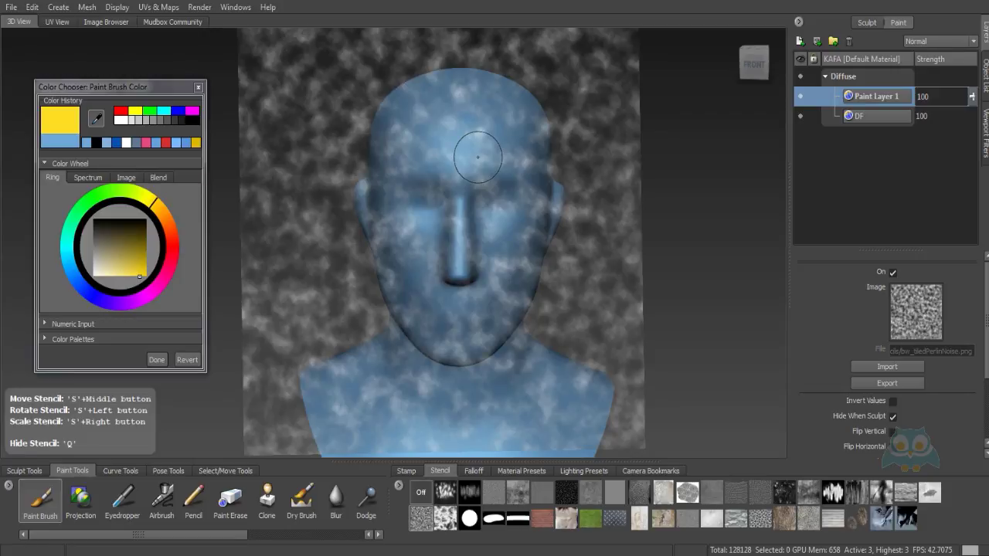
mouse_move(474, 157)
middle_down()
mouse_move(468, 165)
mouse_move(490, 150)
mouse_move(493, 121)
mouse_move(485, 135)
mouse_move(498, 140)
mouse_move(462, 145)
mouse_move(472, 155)
middle_up()
right_drag(477, 155, 532, 261)
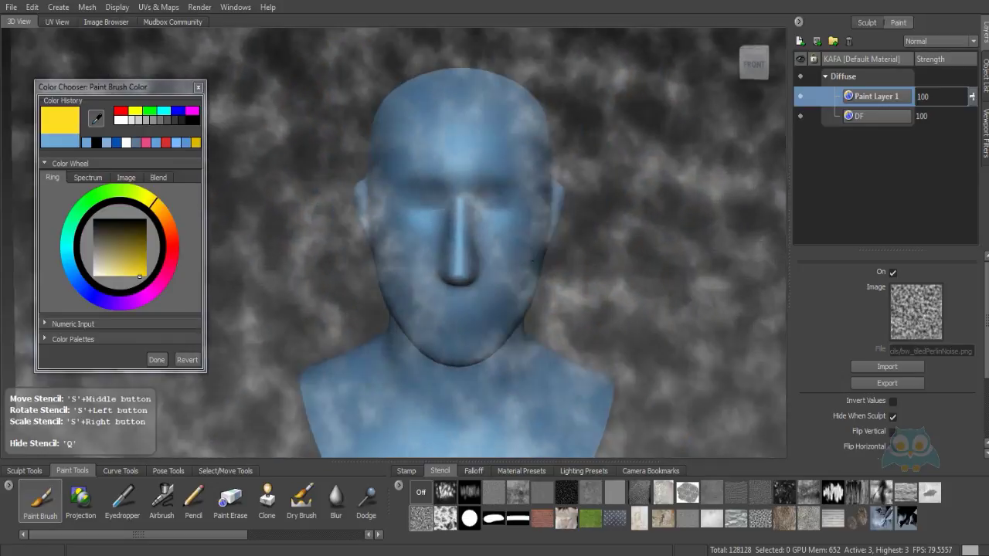
right_drag(541, 124, 425, 154)
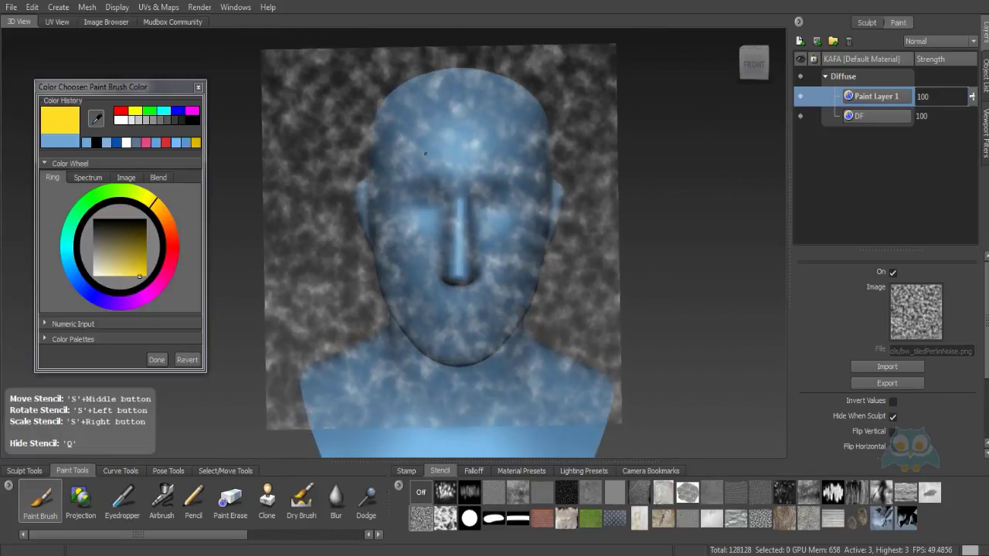
Try a yellow paint stroke across the forehead through the noise stencil, and undo it
key(q)
mouse_move(407, 144)
mouse_down()
mouse_move(443, 113)
mouse_move(503, 129)
mouse_move(435, 150)
mouse_move(447, 174)
mouse_up()
key(ctrl+z)
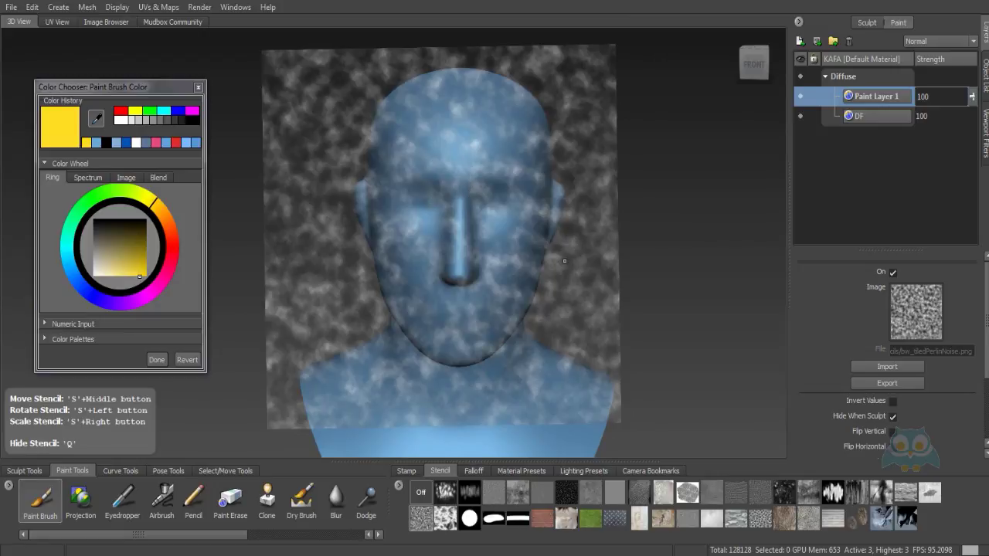
Try a yellow stroke around the eye with the Paint Brush stamp spacing distance at 37, and undo it
mouse_move(985, 300)
mouse_down()
mouse_move(971, 395)
mouse_move(965, 298)
mouse_up()
click(48, 502)
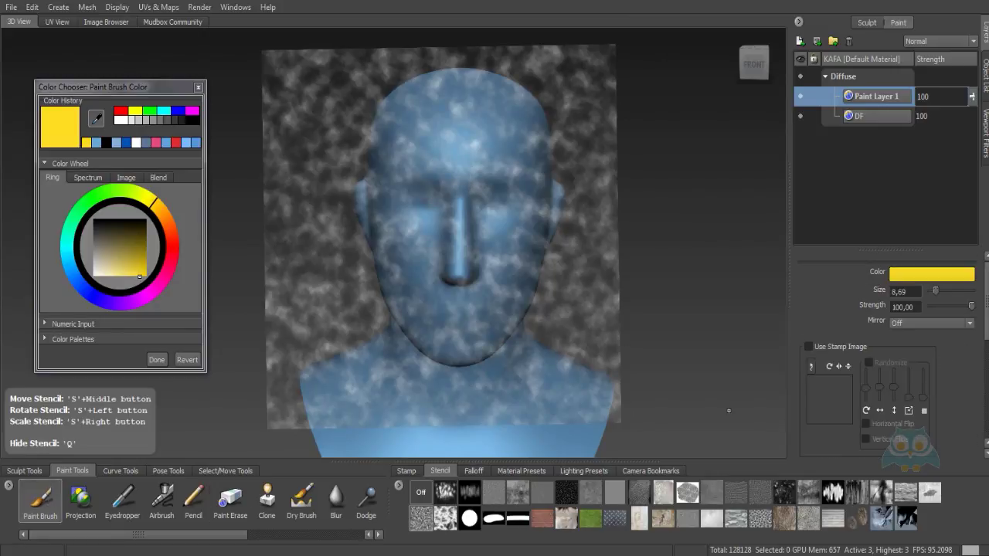
scroll(955, 360, down, 5)
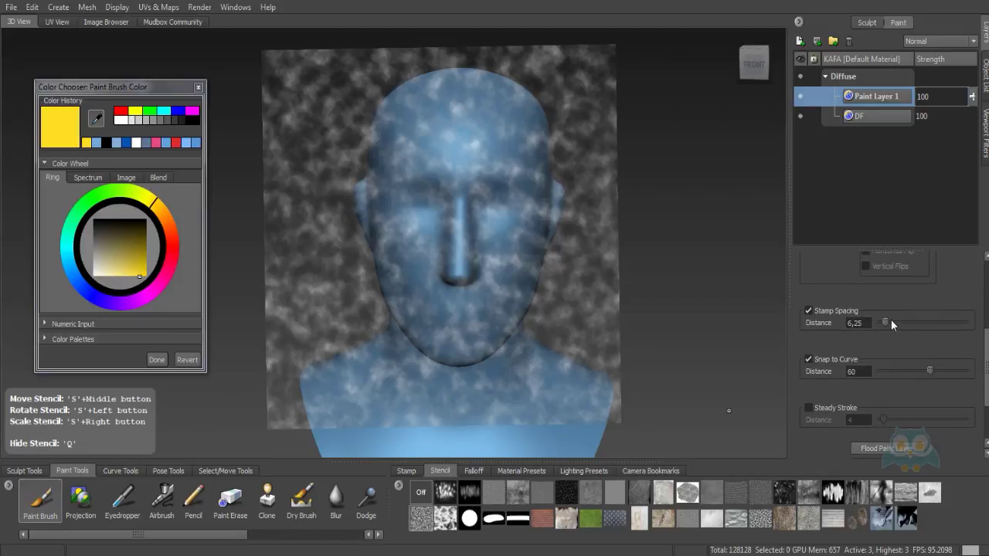
drag(886, 323, 913, 323)
drag(506, 208, 512, 174)
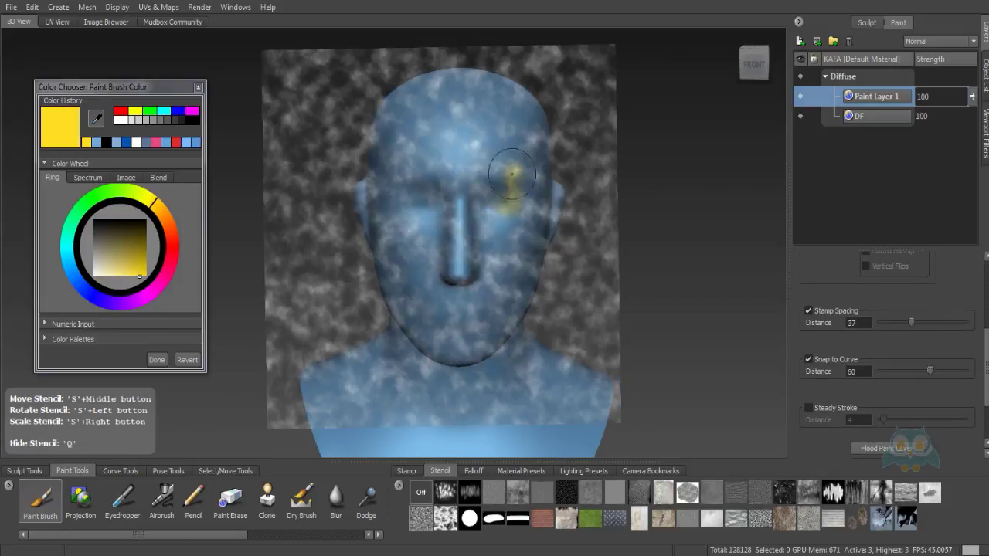
key(ctrl+z)
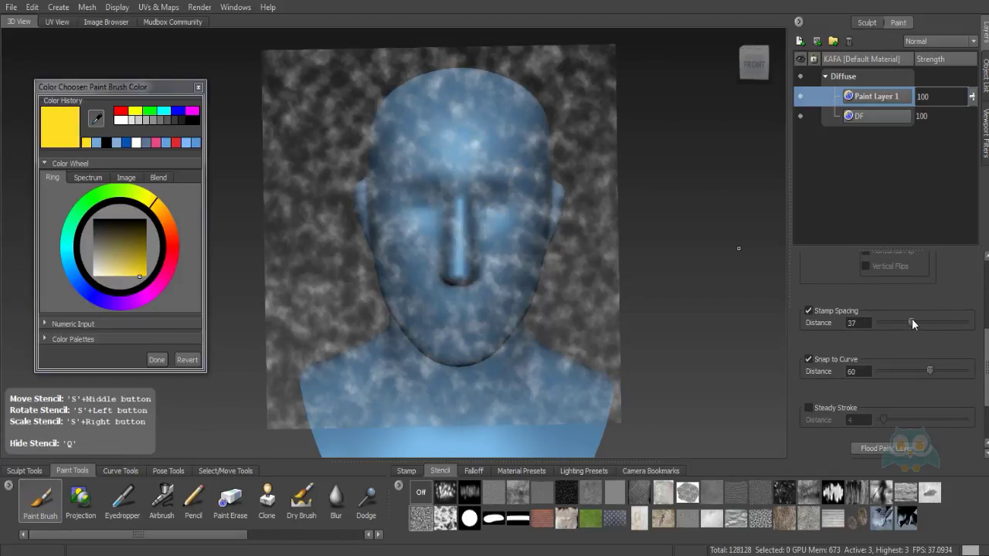
Set the stamp spacing distance to 79 and paint yellow over the whole face through the noise stencil
drag(942, 319, 947, 321)
mouse_move(475, 128)
mouse_down()
mouse_move(410, 124)
mouse_move(417, 309)
mouse_move(509, 268)
mouse_move(470, 159)
mouse_move(421, 322)
mouse_move(519, 299)
mouse_move(530, 139)
mouse_move(421, 77)
mouse_up()
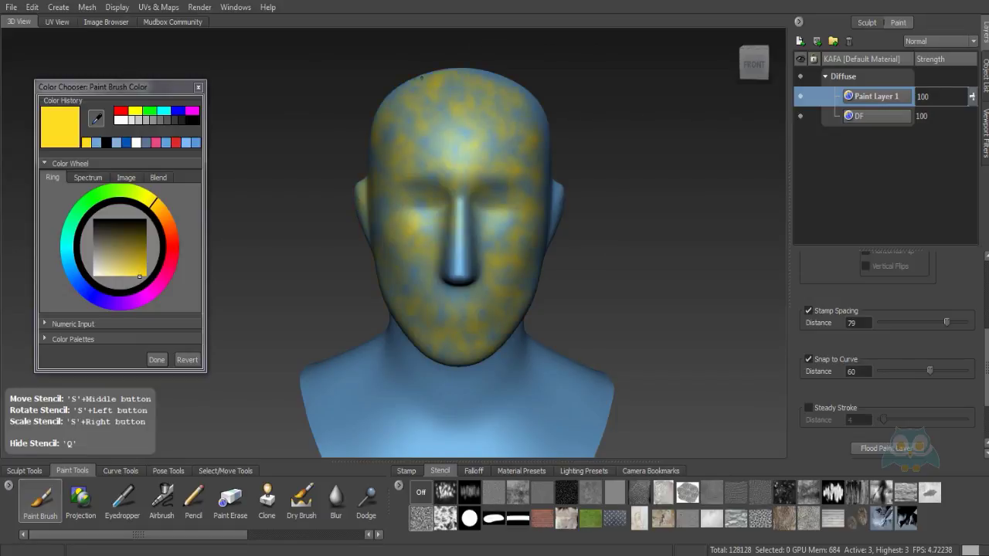
drag(493, 298, 630, 287)
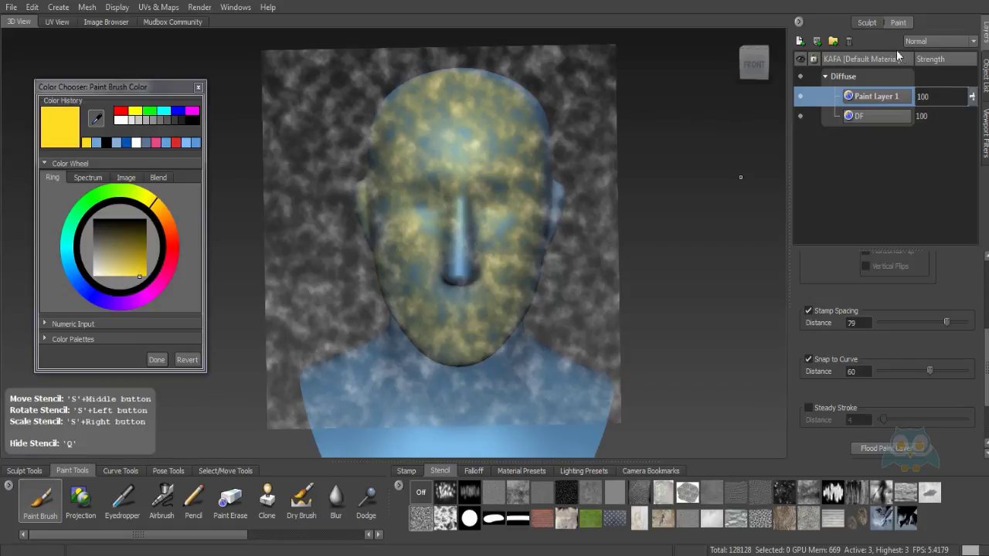
Turn off the noise stencil so the painted head is unobstructed
click(925, 41)
click(925, 40)
click(419, 492)
Try the Dissolve and Darken blending modes on Paint Layer 1, and set it back to Normal
click(933, 42)
click(931, 51)
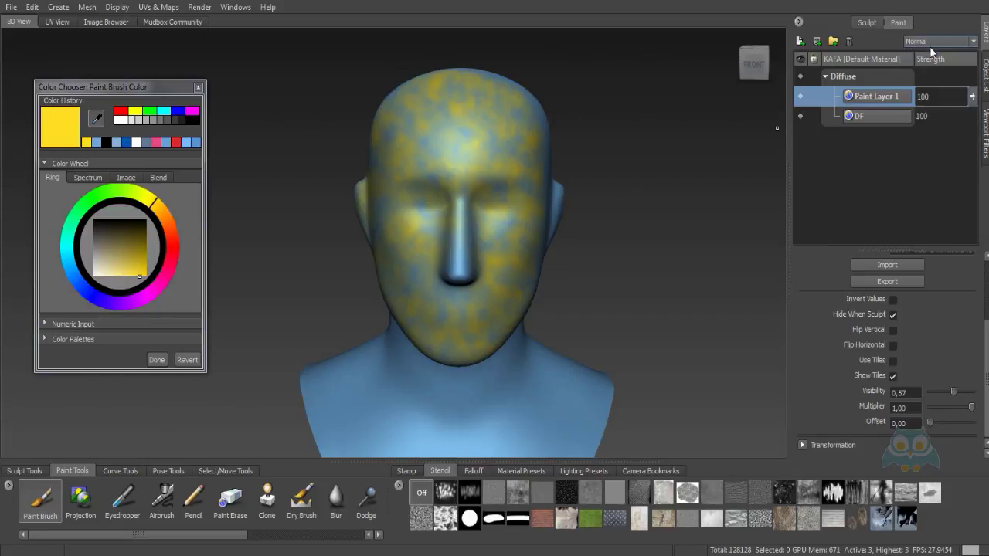
scroll(931, 47, down, 1)
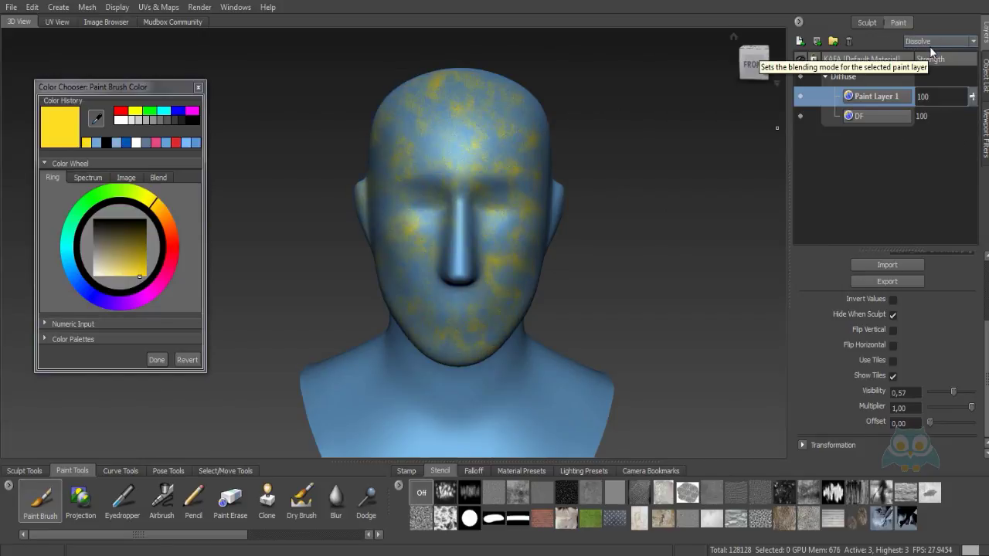
click(921, 40)
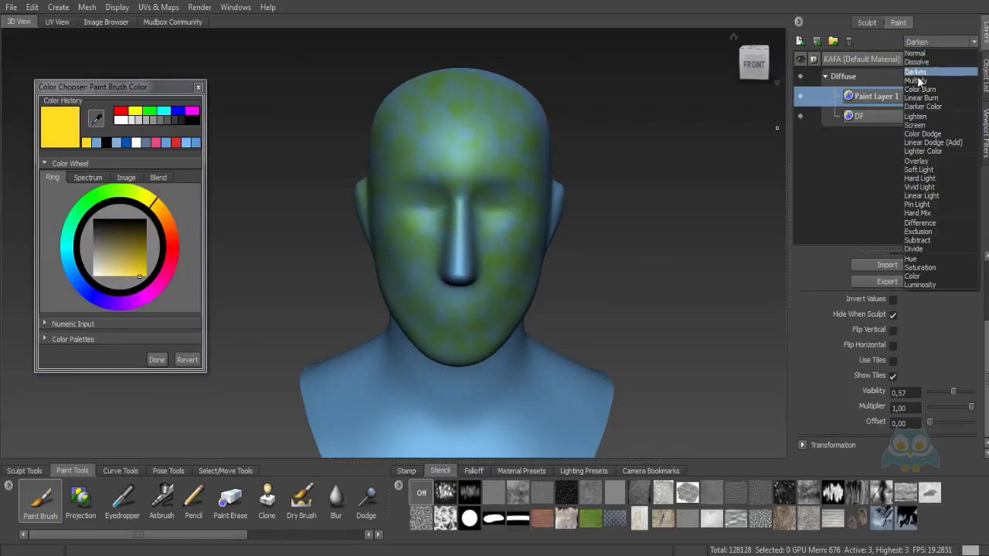
click(927, 45)
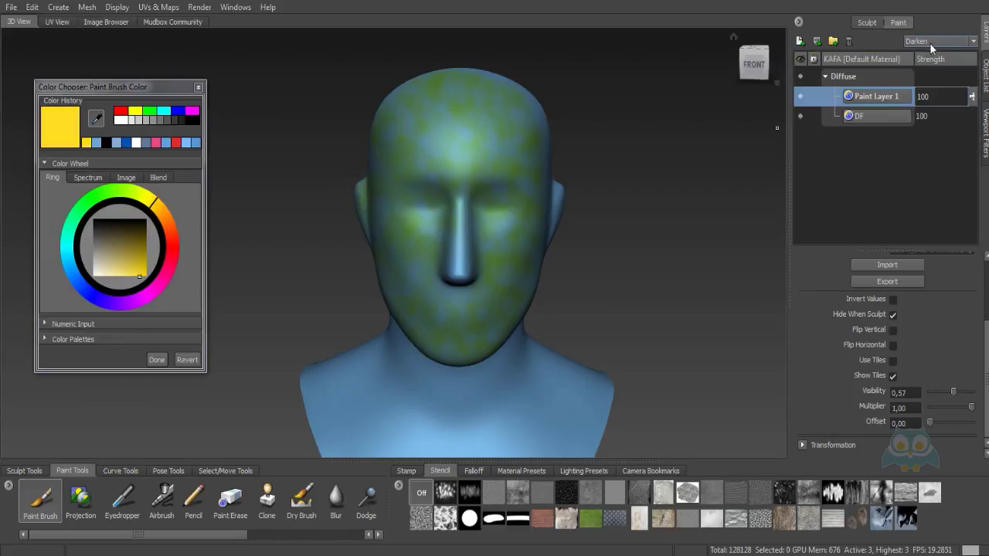
click(926, 42)
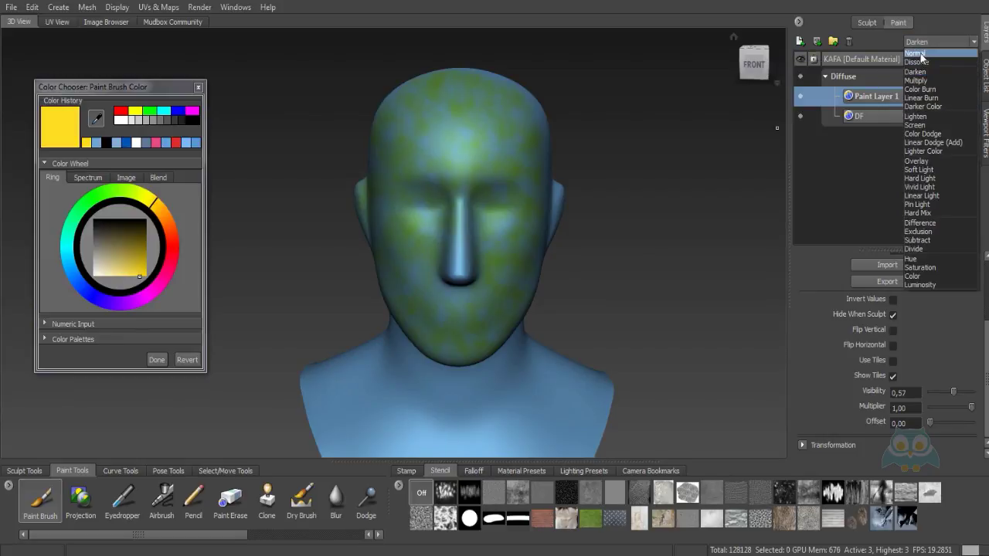
click(920, 53)
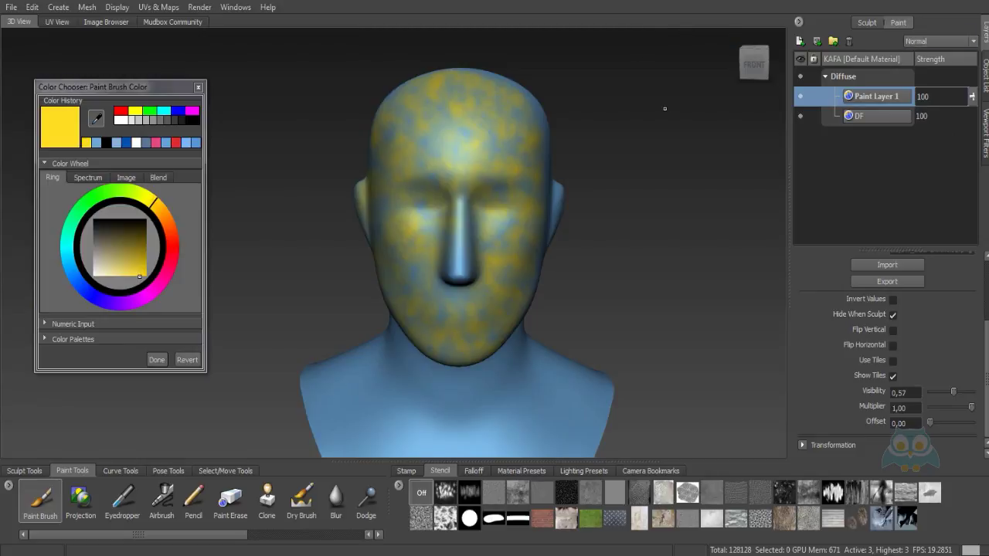
Preview the blending modes from Dissolve through Pin Light one by one on Paint Layer 1, and return to Normal
key(Down)
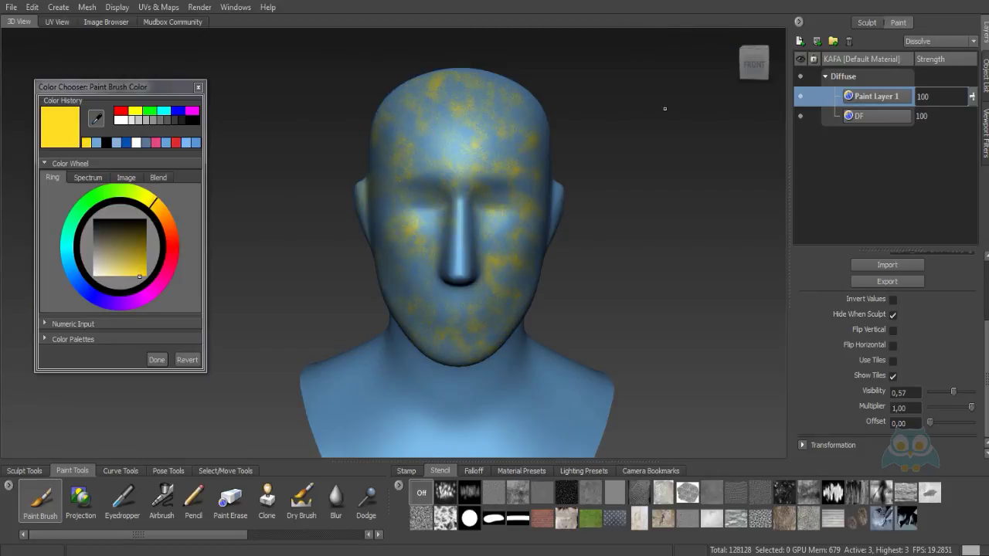
key(Down)
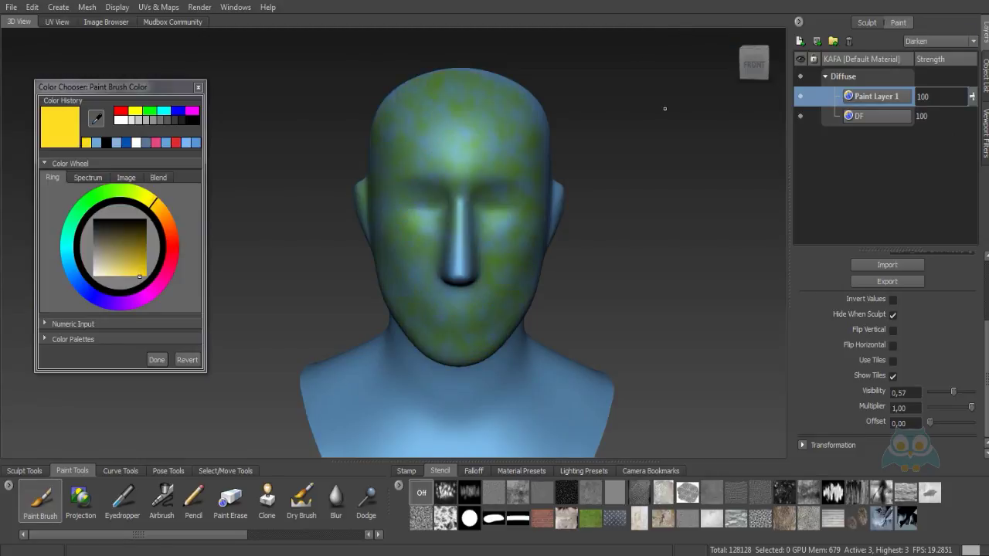
key(Down)
key(Down)
key(Down)
key(Down)
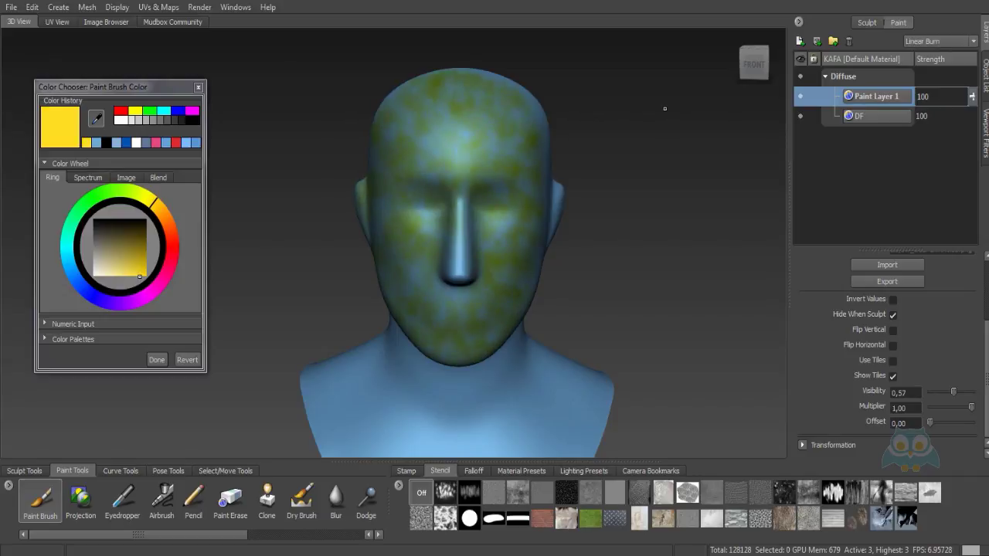
key(Down)
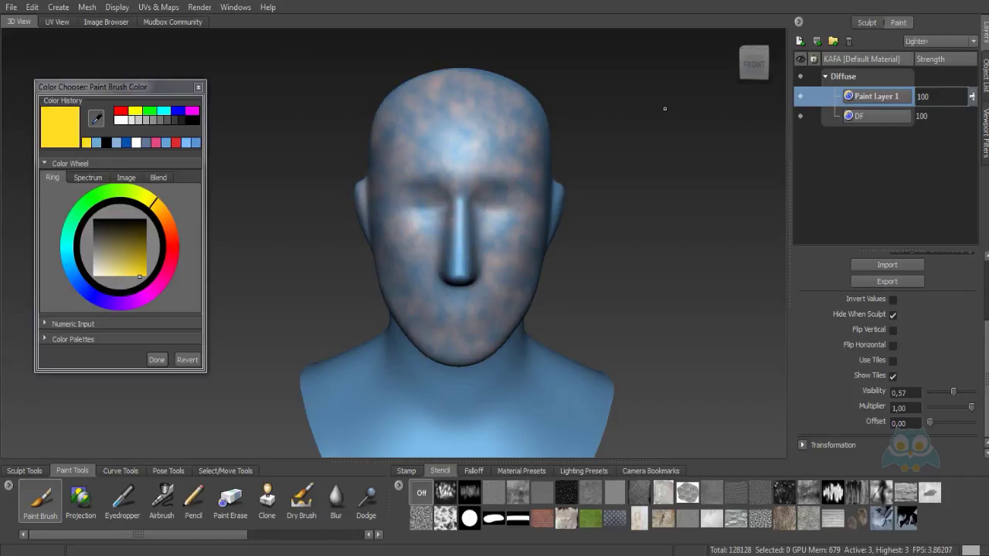
key(Down)
key(Down)
key(Down)
key(Down)
key(Down)
key(Down)
key(Down)
key(Down)
key(Down)
key(Down)
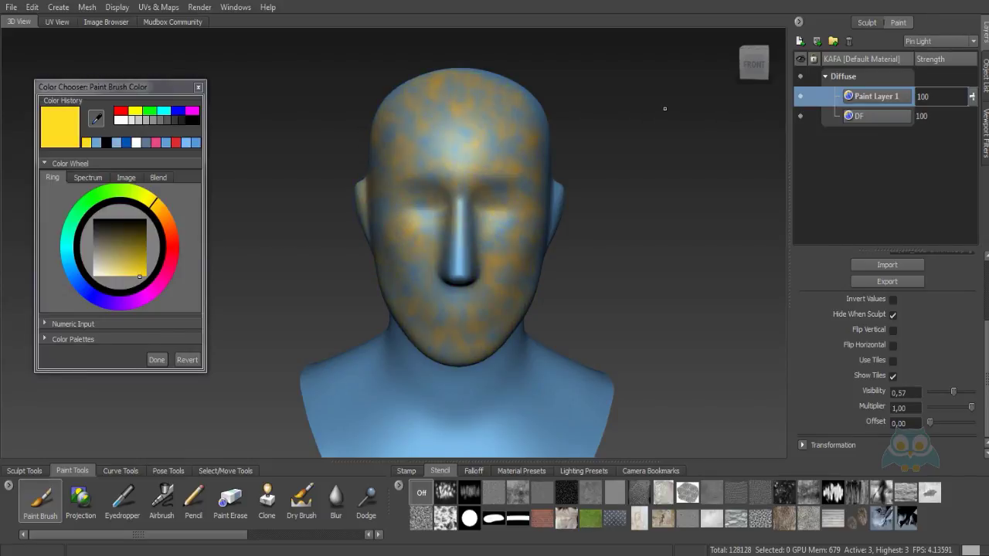
key(Up)
key(Up)
key(Up)
key(Up)
key(Up)
key(Up)
key(Up)
key(Up)
key(Up)
key(Up)
key(Up)
key(Up)
key(Up)
key(Up)
key(Up)
key(Up)
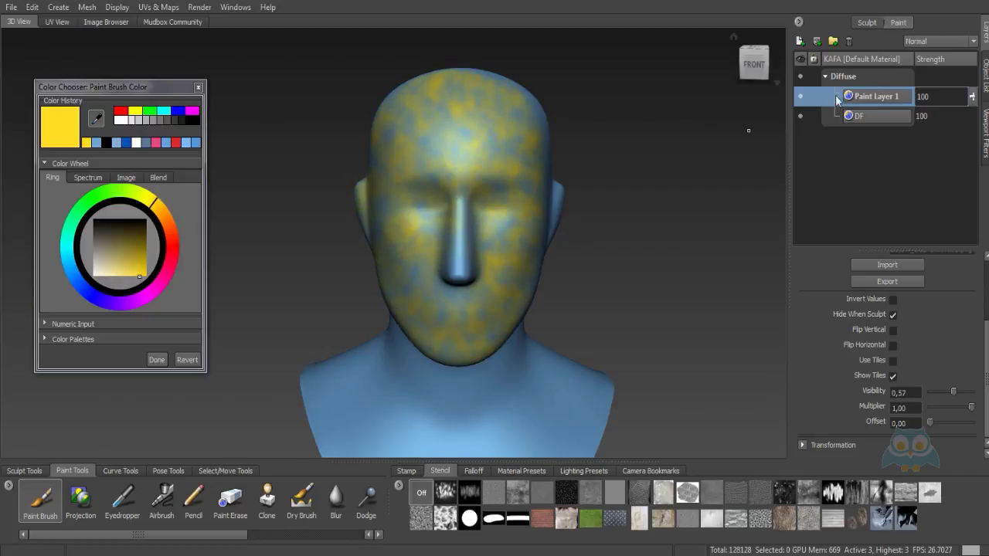
Rename Paint Layer 1 as BLEND
double_click(872, 99)
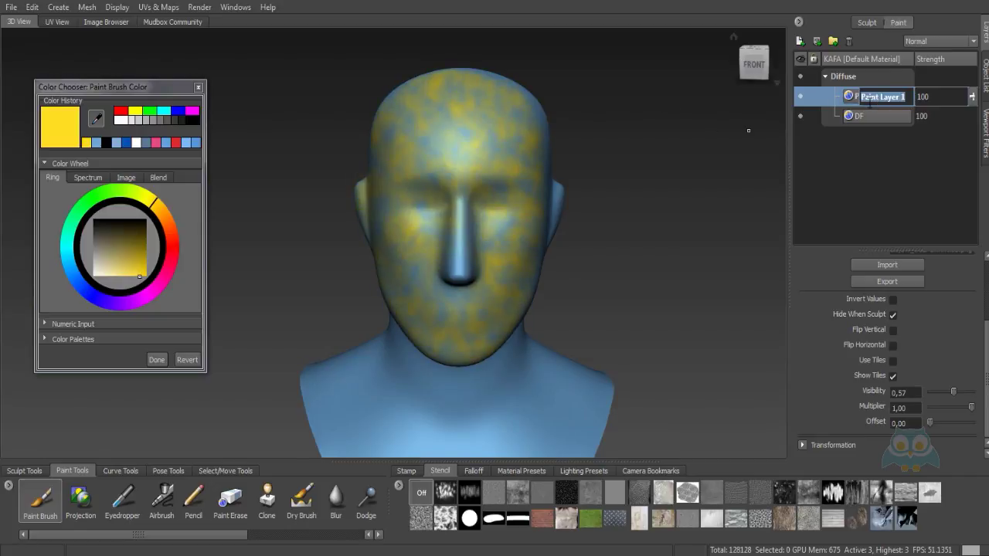
text(P BLEND)
key(Return)
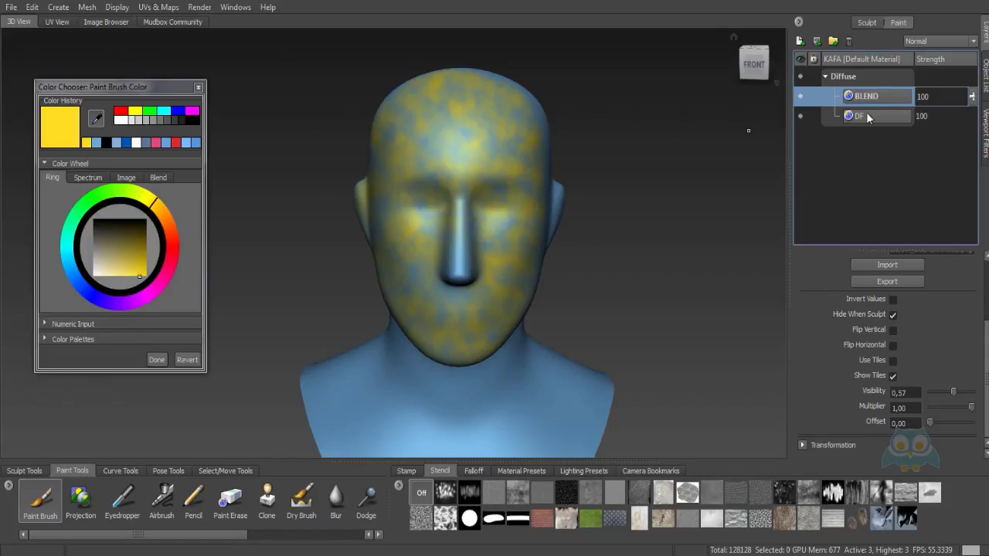
mouse_move(972, 96)
mouse_down()
mouse_move(973, 160)
mouse_move(974, 100)
mouse_up()
right_click(877, 97)
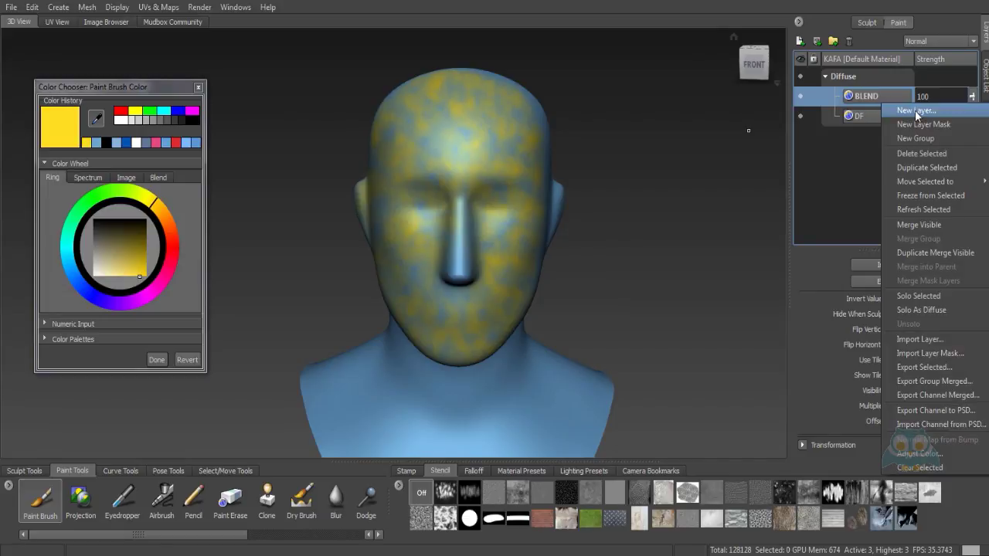
click(915, 110)
click(576, 208)
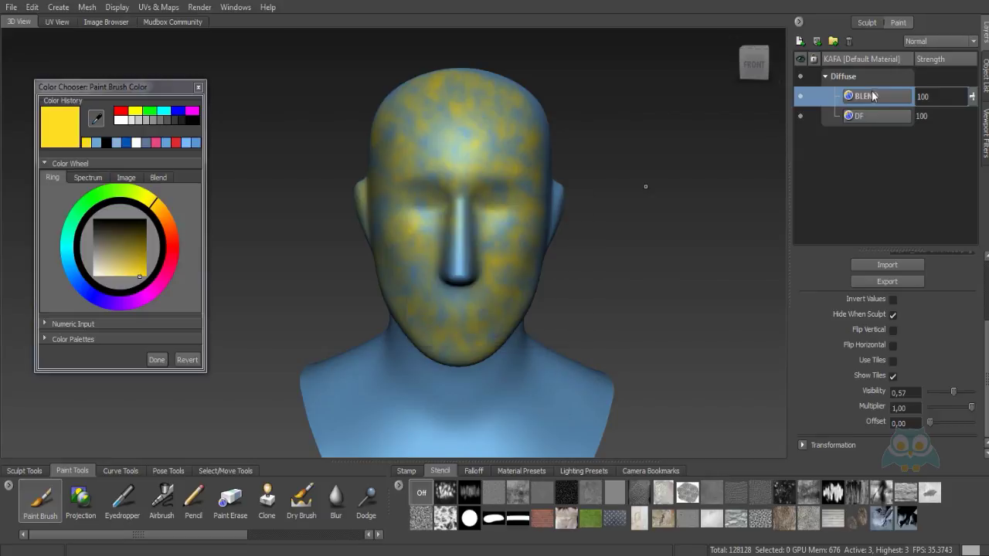
right_click(877, 97)
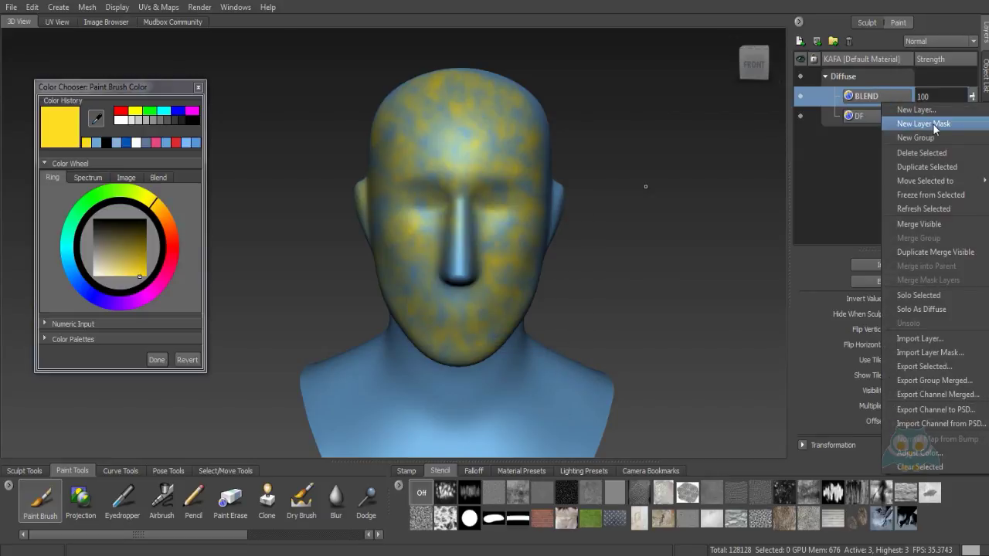
click(817, 25)
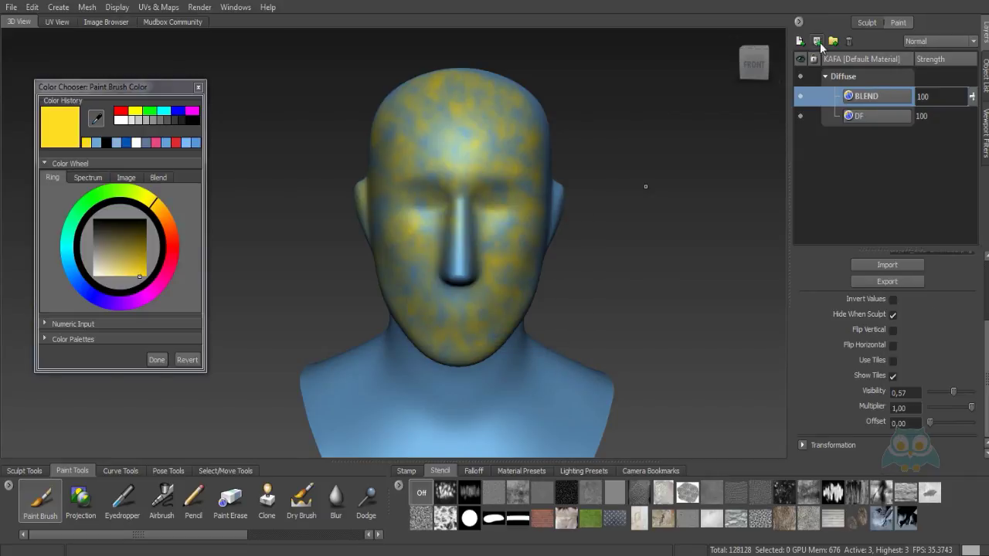
Add a new layer group above the BLEND layer in the Diffuse channel, and delete the group
right_click(879, 98)
click(910, 136)
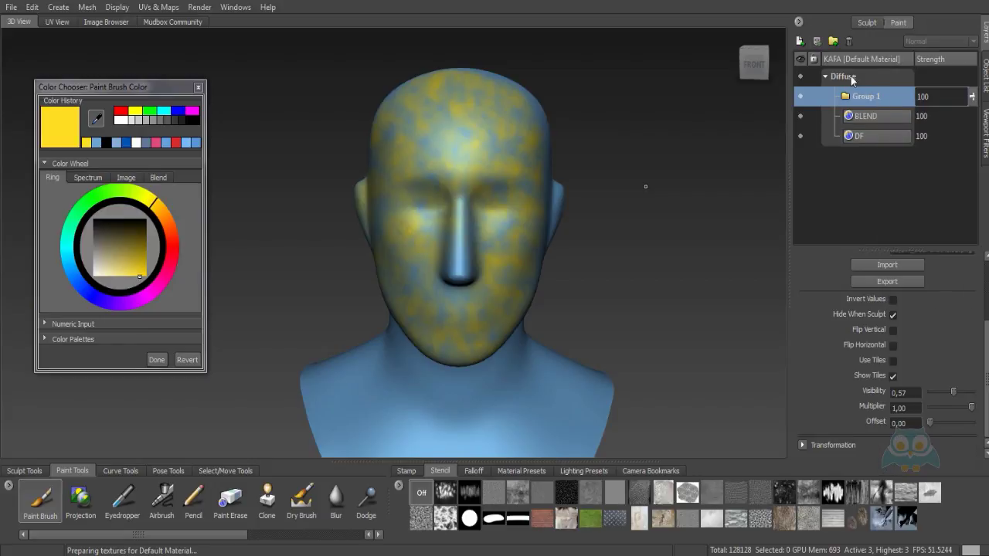
right_click(869, 117)
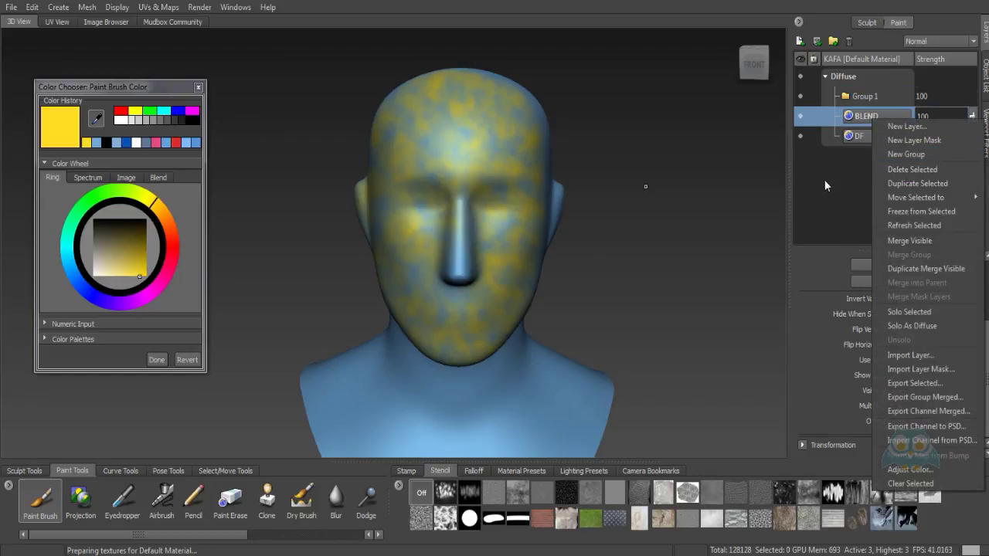
click(828, 181)
click(873, 97)
click(849, 41)
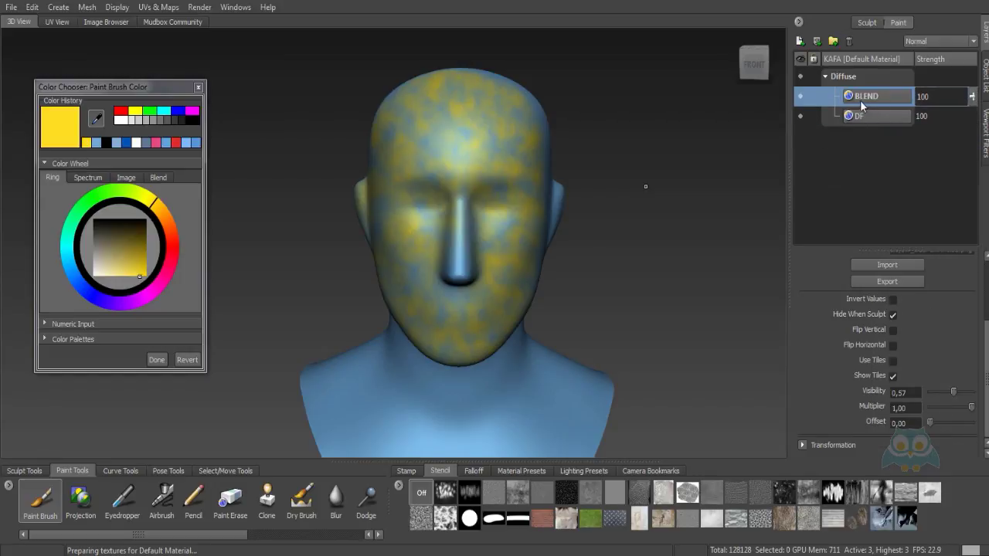
Delete the BLEND layer and undo the deletion
right_click(864, 104)
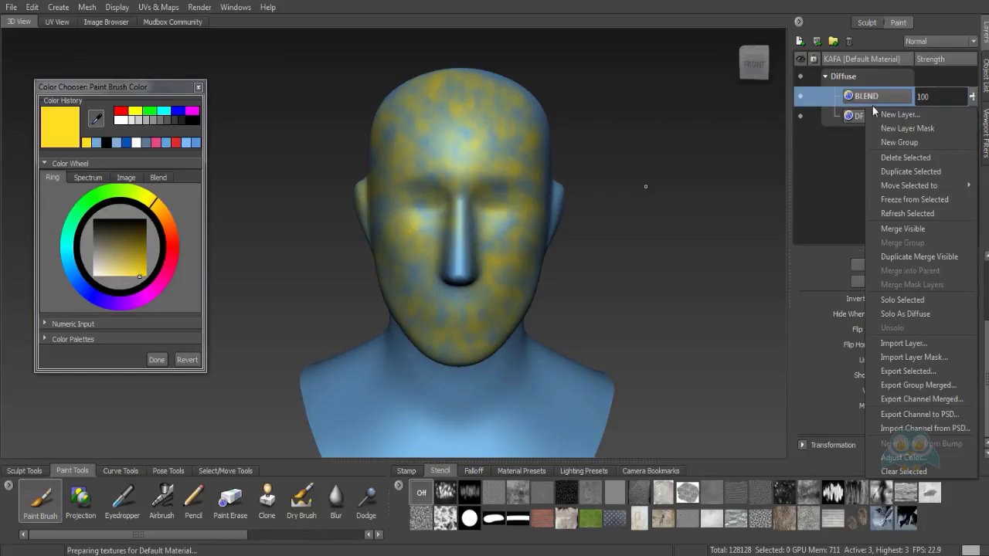
click(915, 159)
key(ctrl+z)
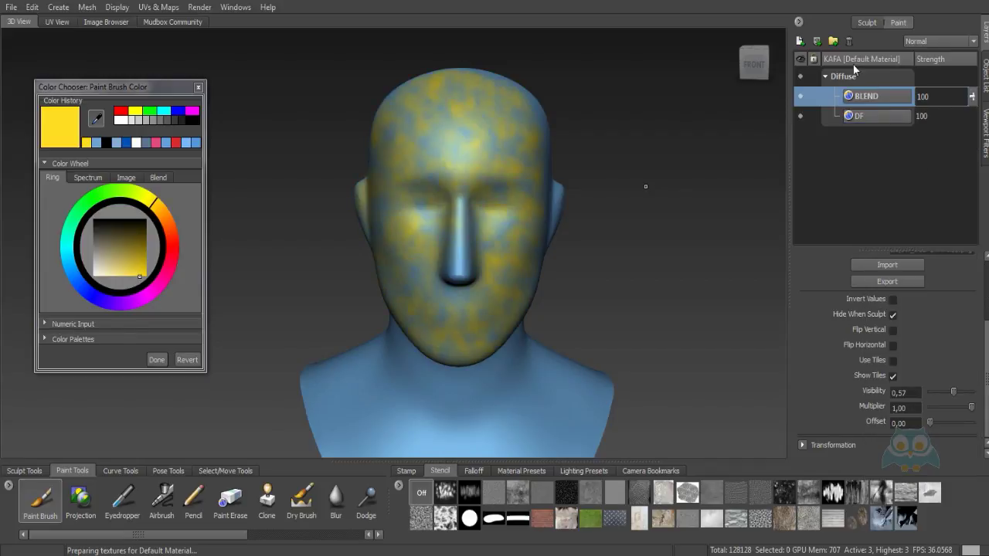
Duplicate the BLEND layer and delete the copy
right_click(870, 98)
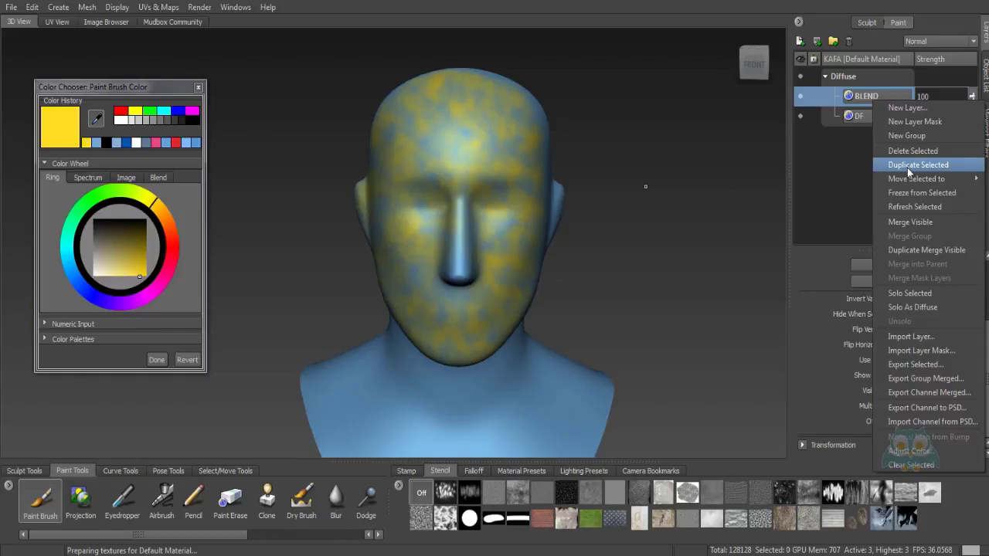
click(907, 166)
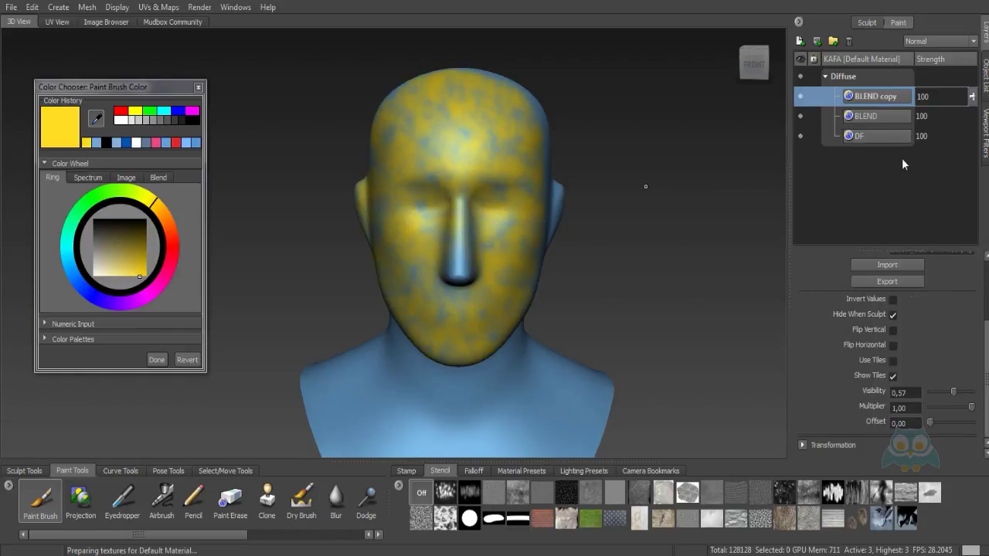
click(850, 43)
Move the BLEND layer from the Diffuse to the Specular channel twice, undoing the move each time
right_click(864, 99)
mouse_move(907, 187)
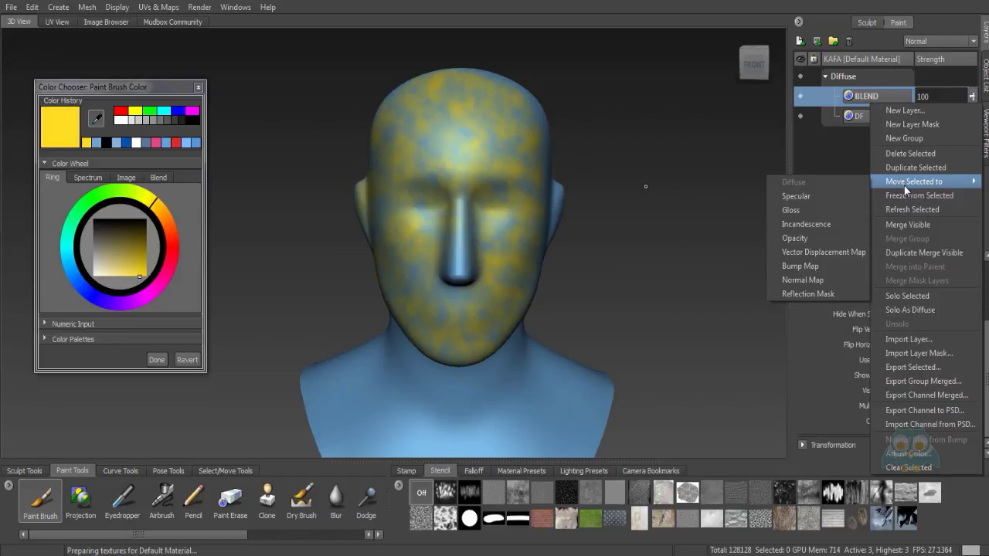
click(810, 196)
alt+drag(655, 236, 601, 238)
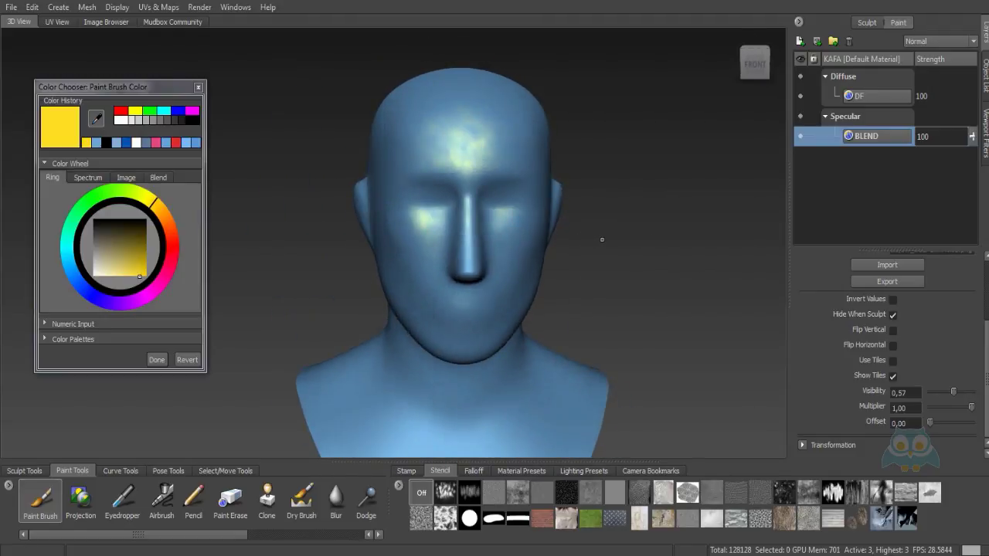
key(ctrl+z)
right_click(873, 98)
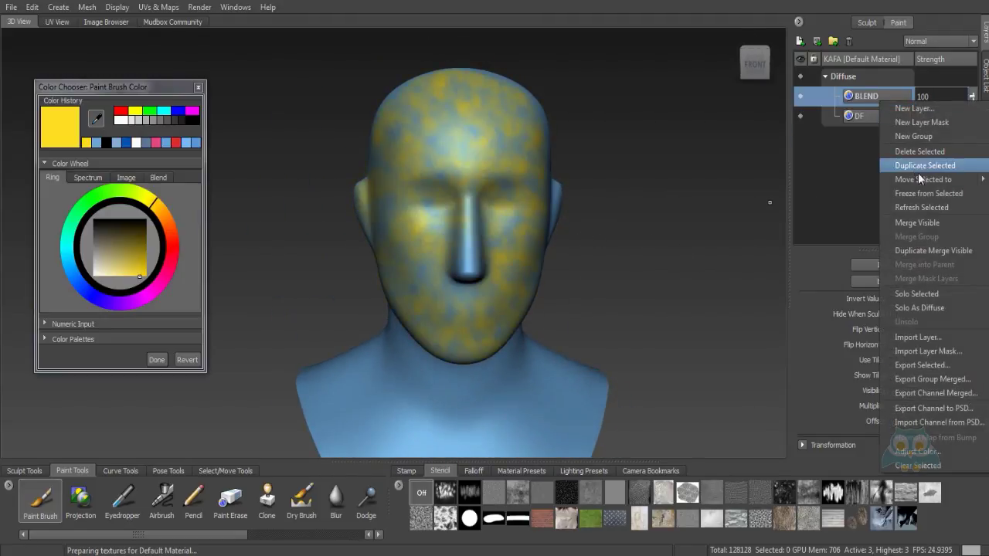
mouse_move(920, 178)
click(834, 194)
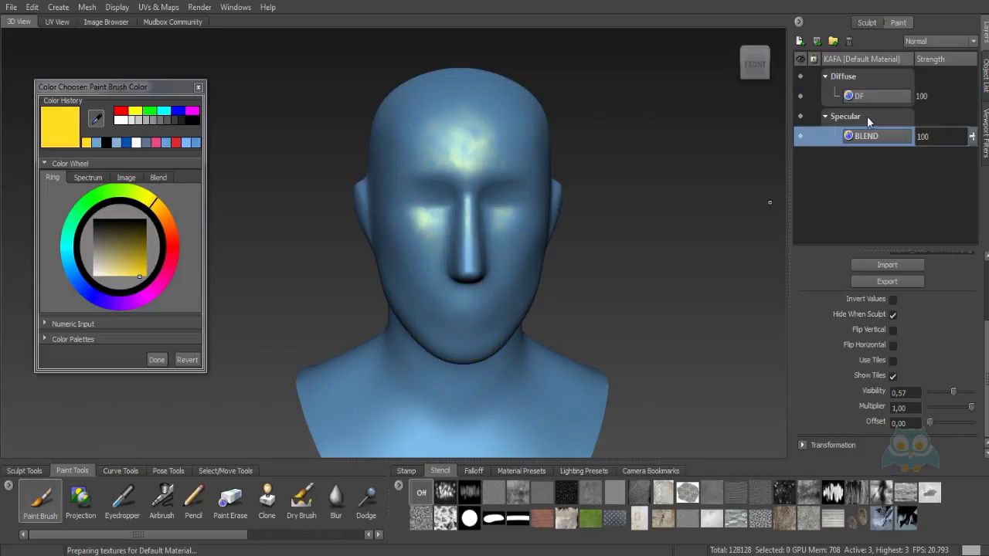
key(ctrl+z)
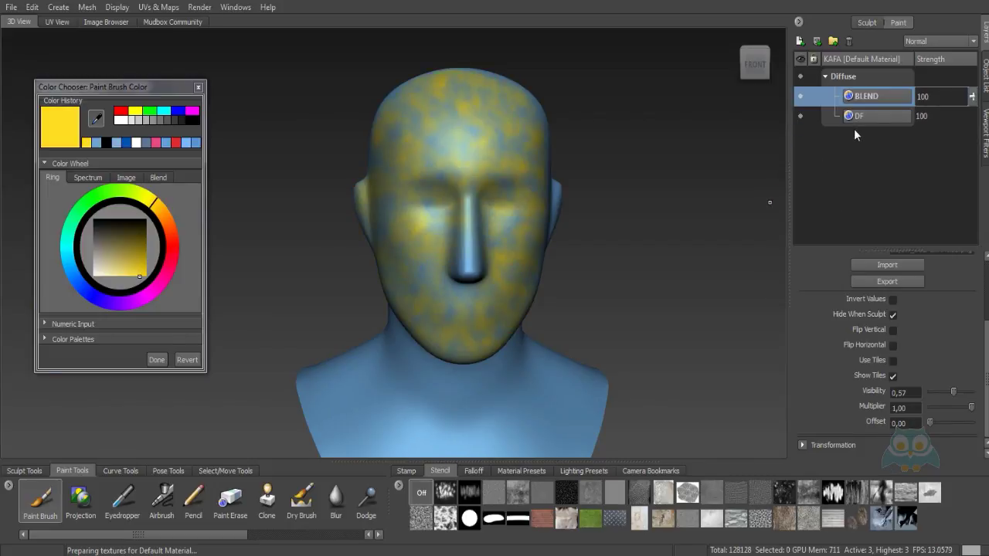
Refresh the BLEND layer, accepting the loss of paint applied since the scene was last saved
right_click(881, 97)
mouse_move(913, 185)
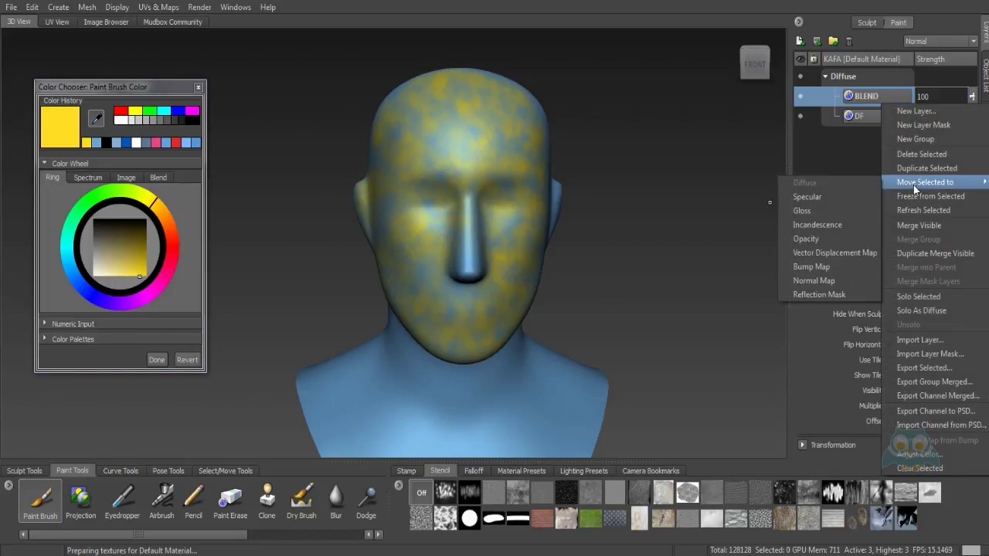
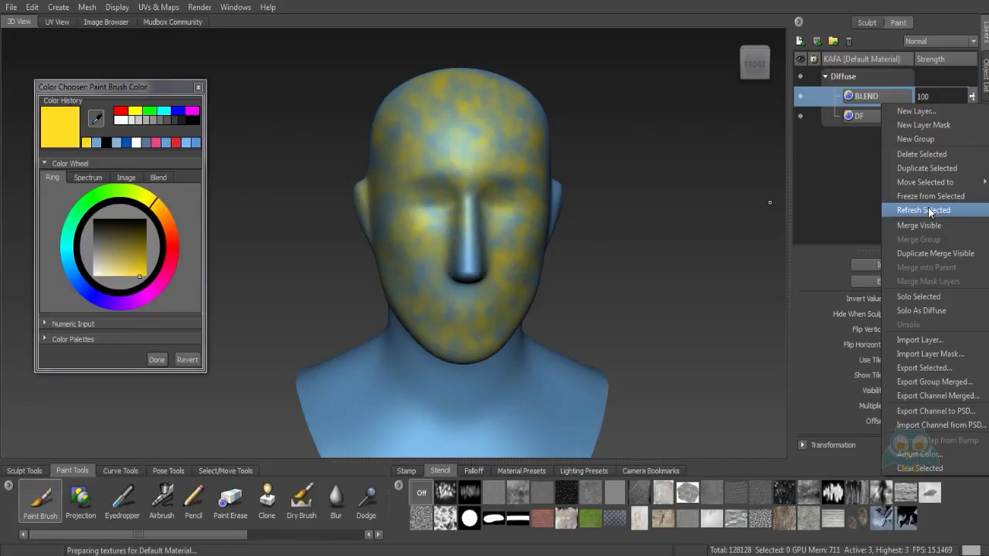
click(929, 209)
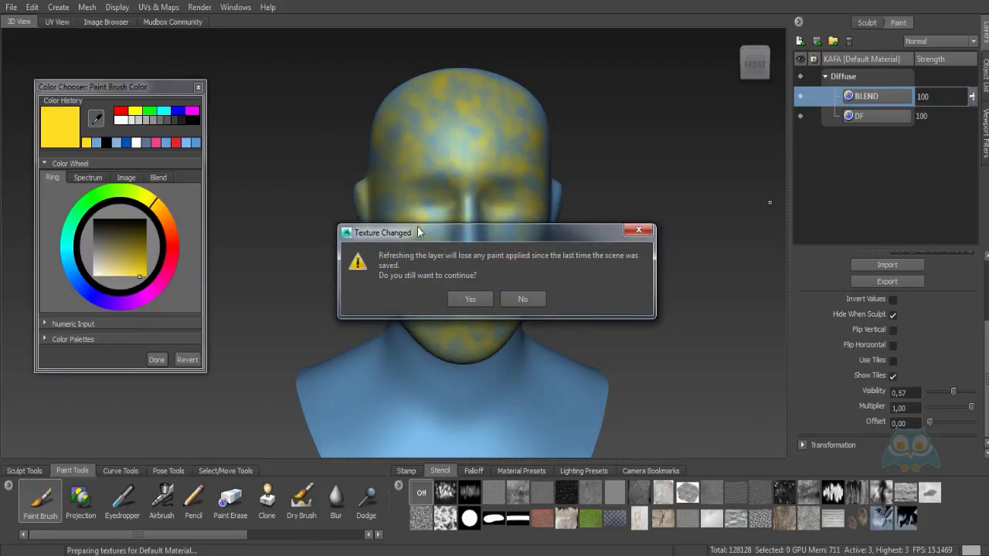
drag(530, 235, 579, 224)
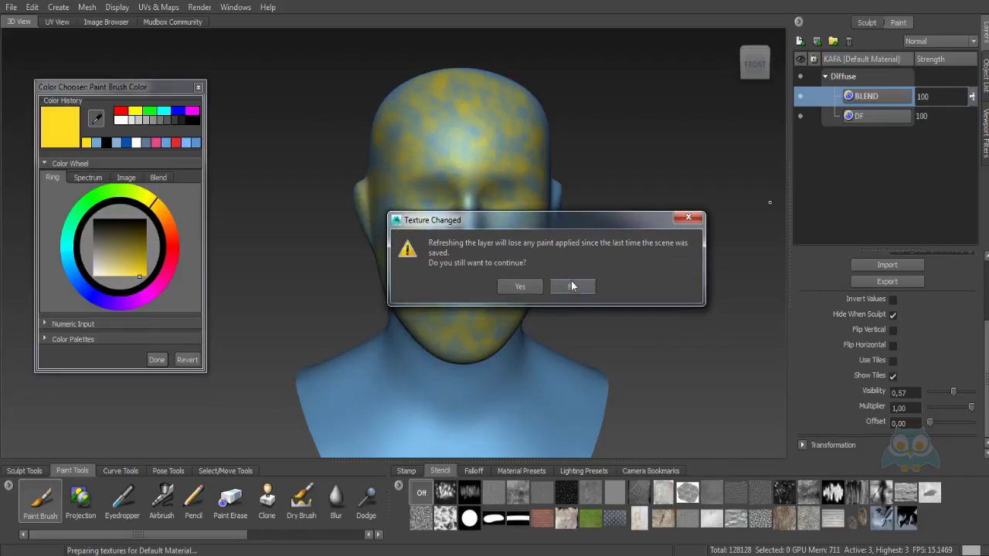
click(520, 287)
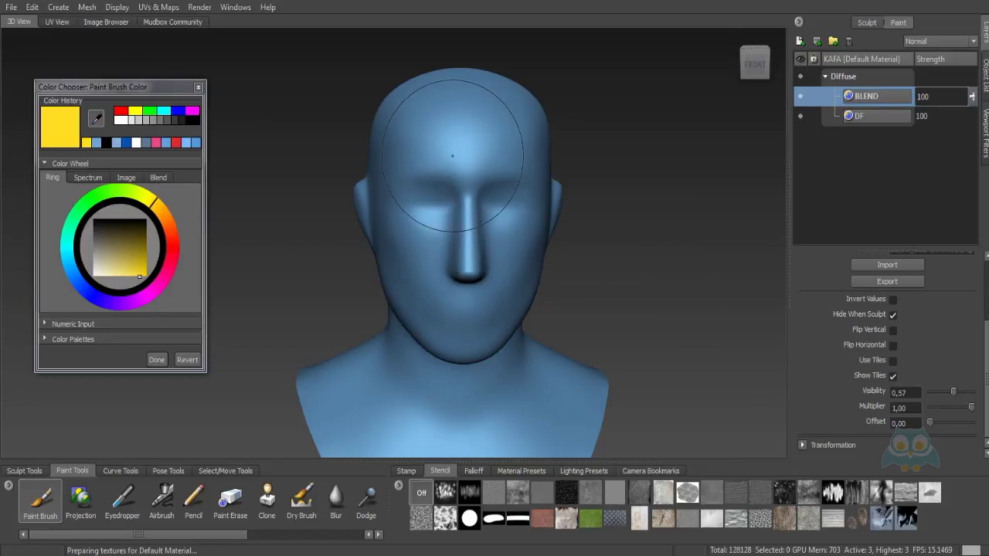
Undo the plain yellow stroke and paint yellow over the face through the speckled noise stencil on the BLEND layer, turning the stencil off when done
mouse_move(453, 139)
mouse_down()
mouse_move(514, 152)
mouse_move(477, 296)
mouse_up()
key(ctrl+z)
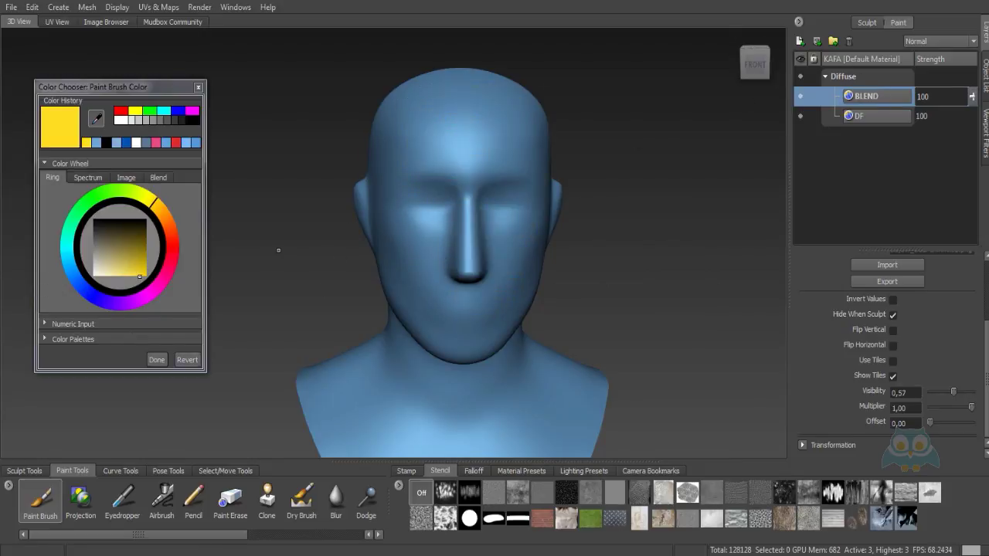
click(442, 496)
drag(456, 224, 417, 104)
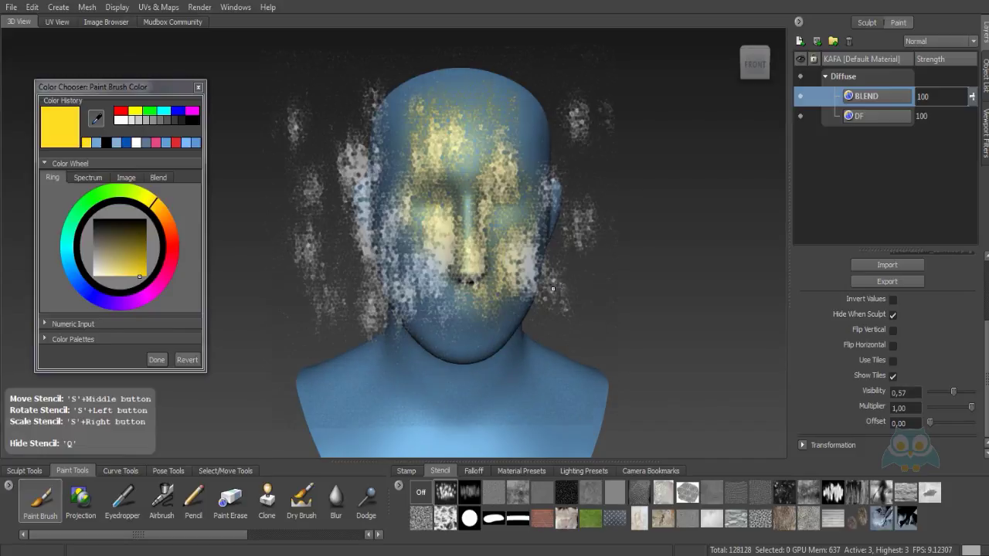
click(421, 493)
right_click(879, 96)
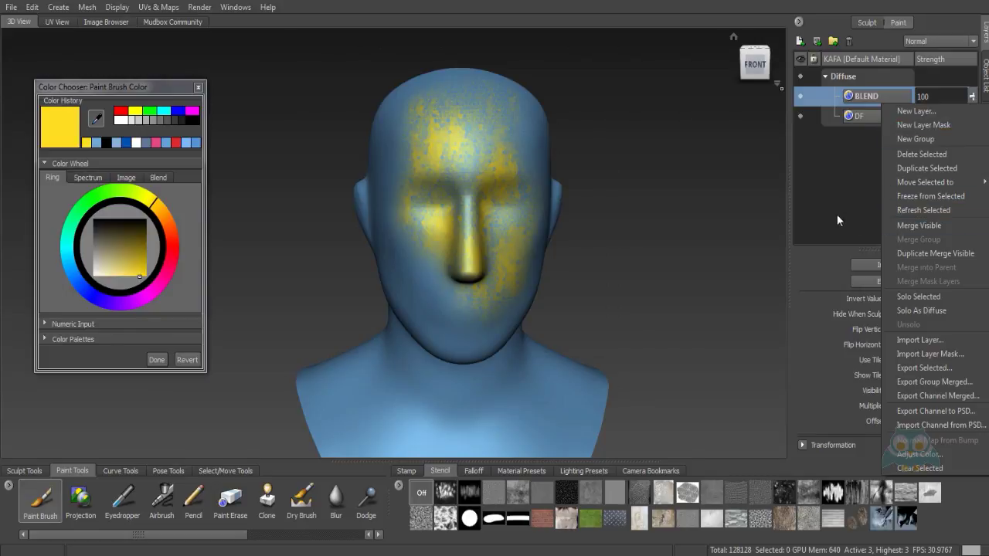
click(835, 190)
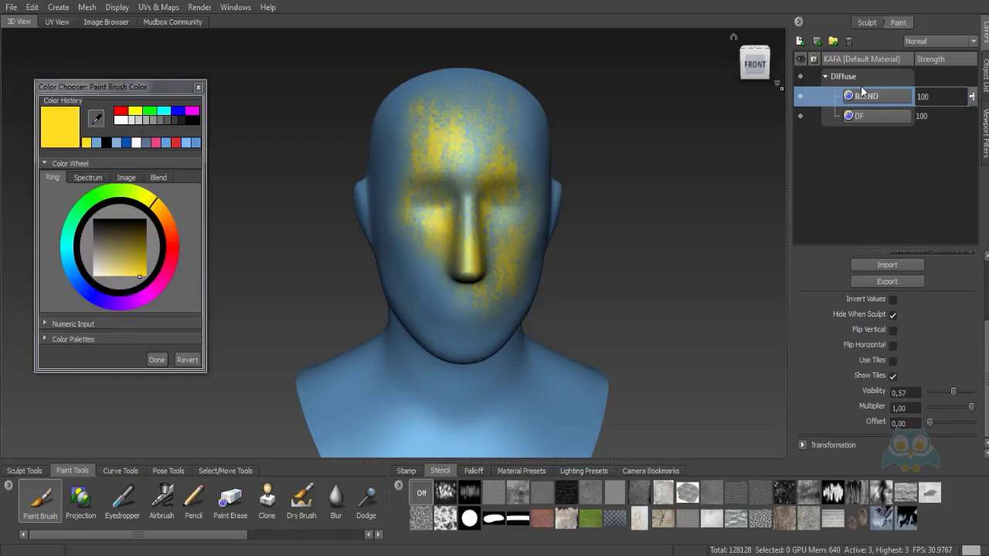
click(871, 117)
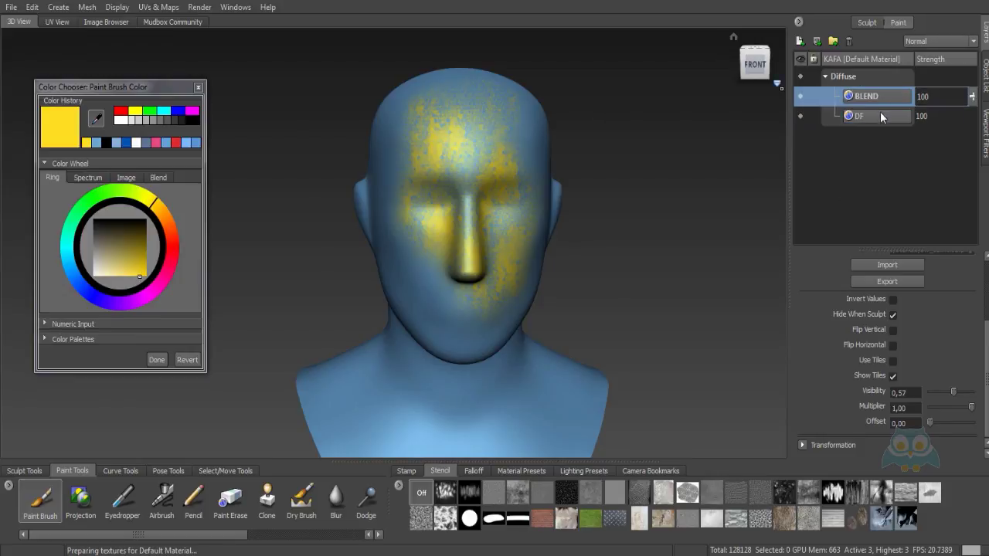
click(862, 79)
click(878, 99)
right_click(879, 97)
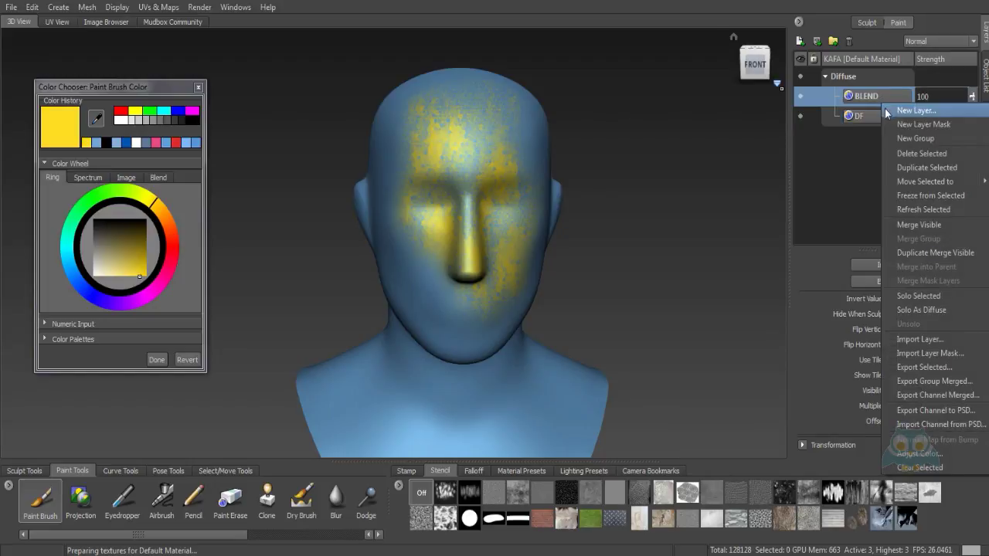
click(923, 209)
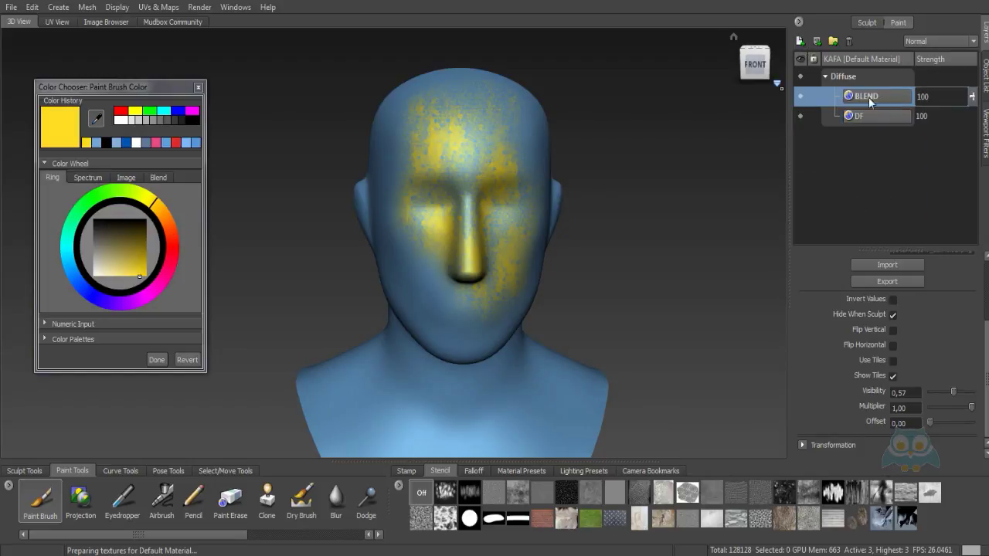
Create a 2048 TIFF [8 bit, RGBA] paint layer in the Diffuse channel and delete it
click(800, 40)
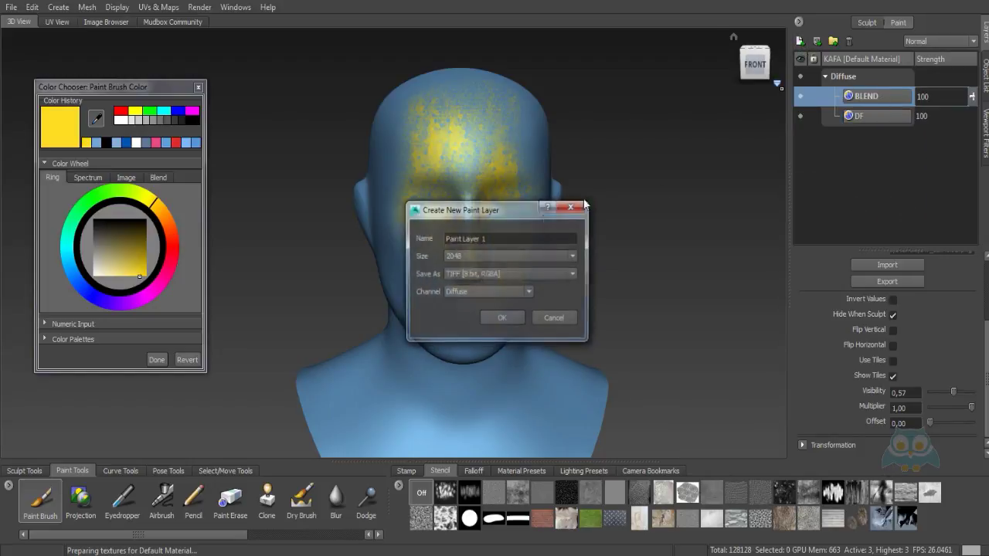
click(492, 292)
click(487, 302)
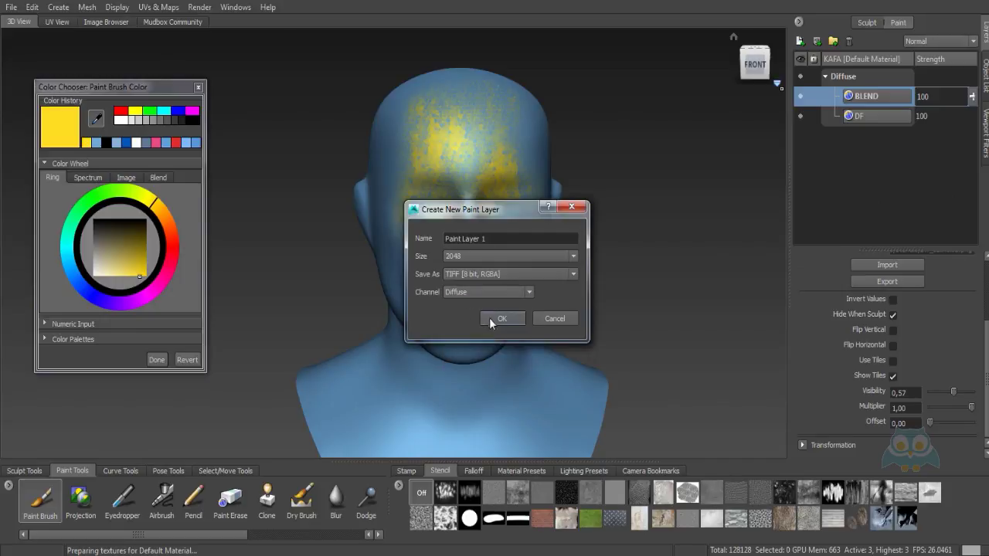
click(500, 319)
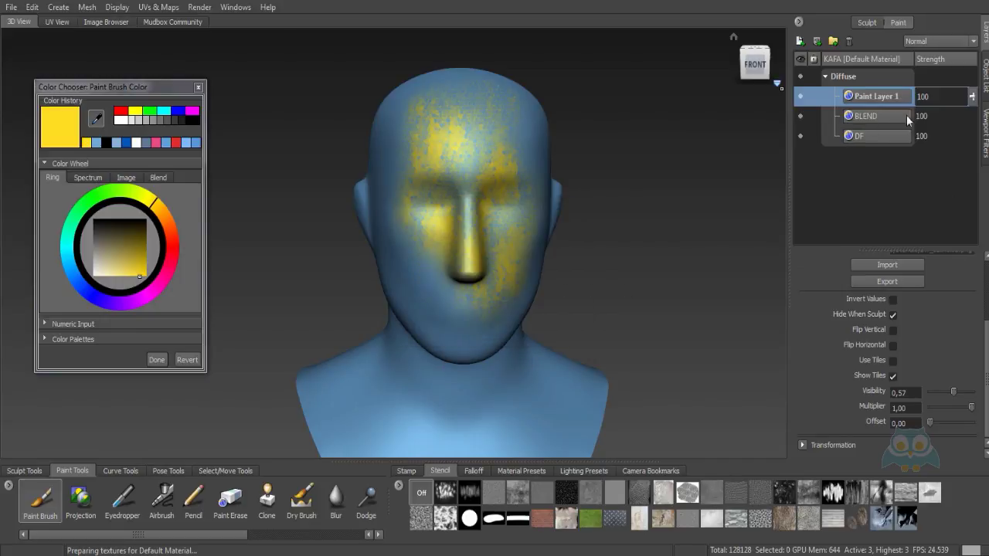
key(Delete)
Create a 2048 TIFF [8 bit, RGBA] paint layer named Paint Layer 1 in the Specular channel
right_click(871, 100)
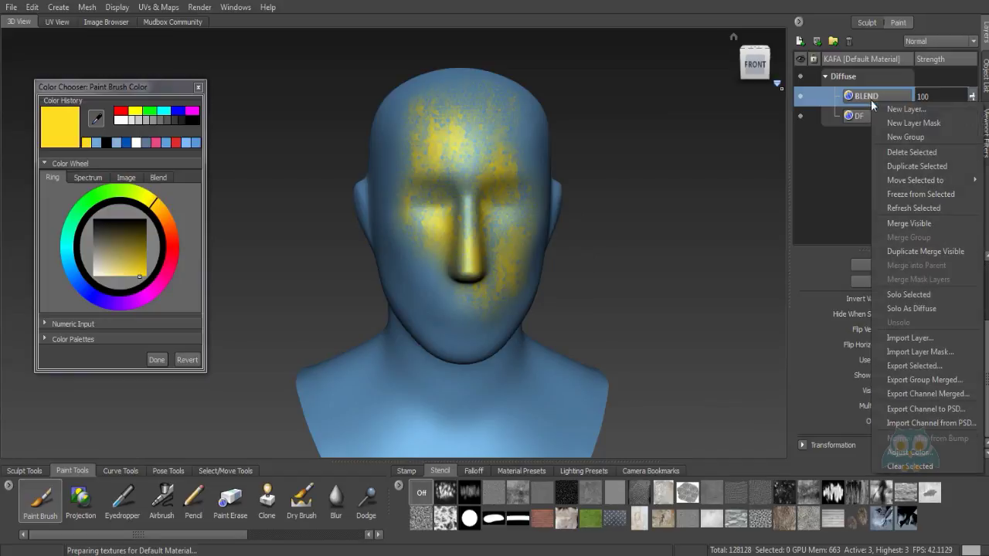
click(800, 41)
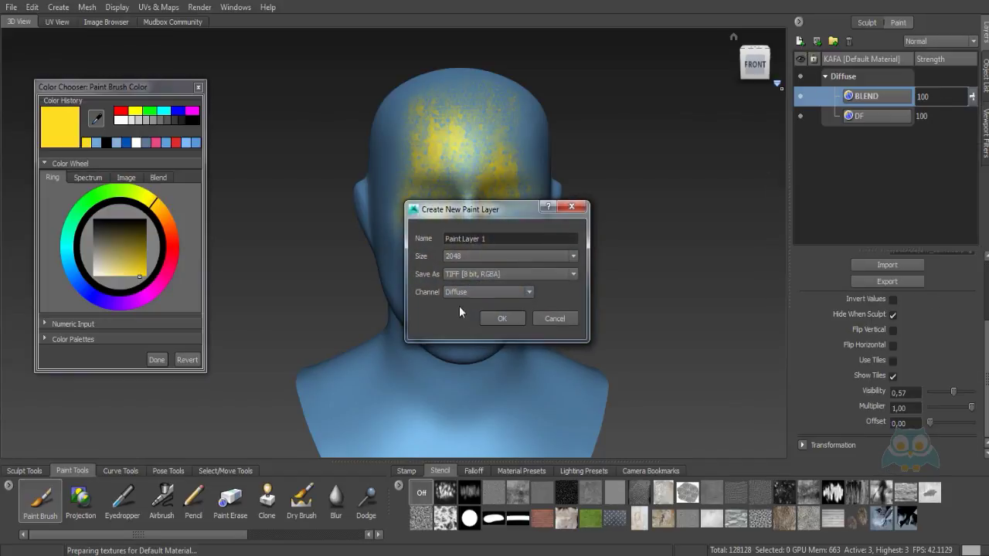
click(471, 291)
click(460, 312)
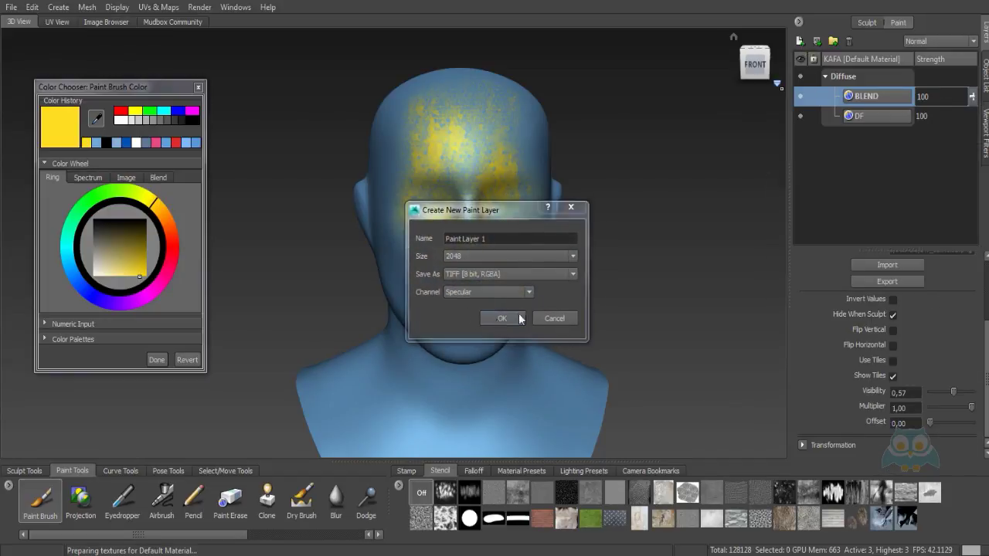
click(504, 318)
Merge the visible Diffuse layers and undo the merge, and delete Paint Layer 1 from the Specular channel
right_click(874, 96)
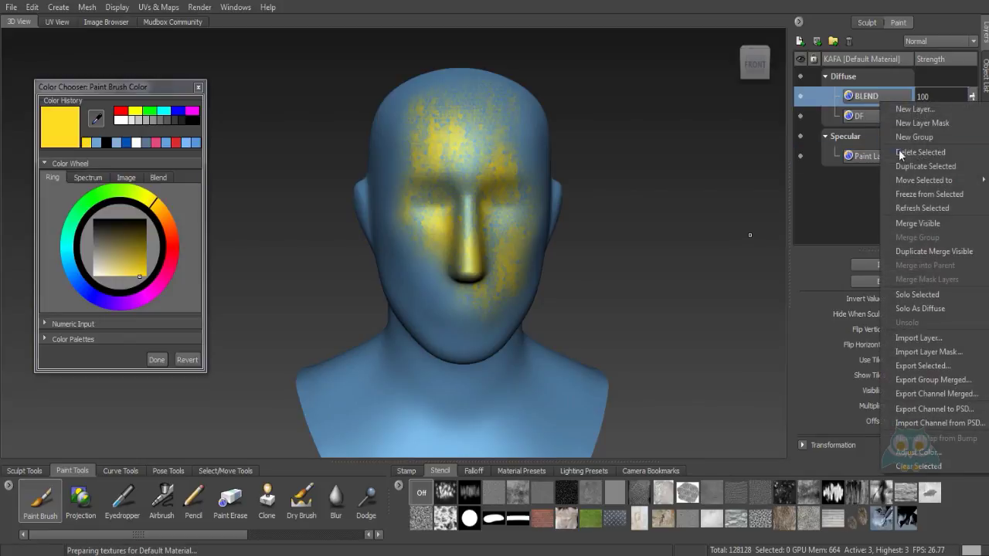
click(918, 224)
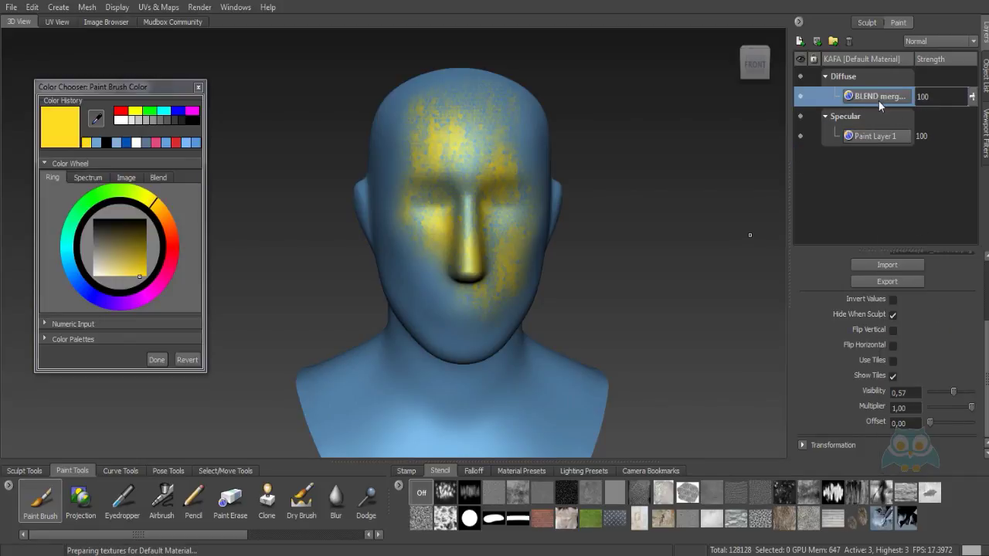
key(ctrl+z)
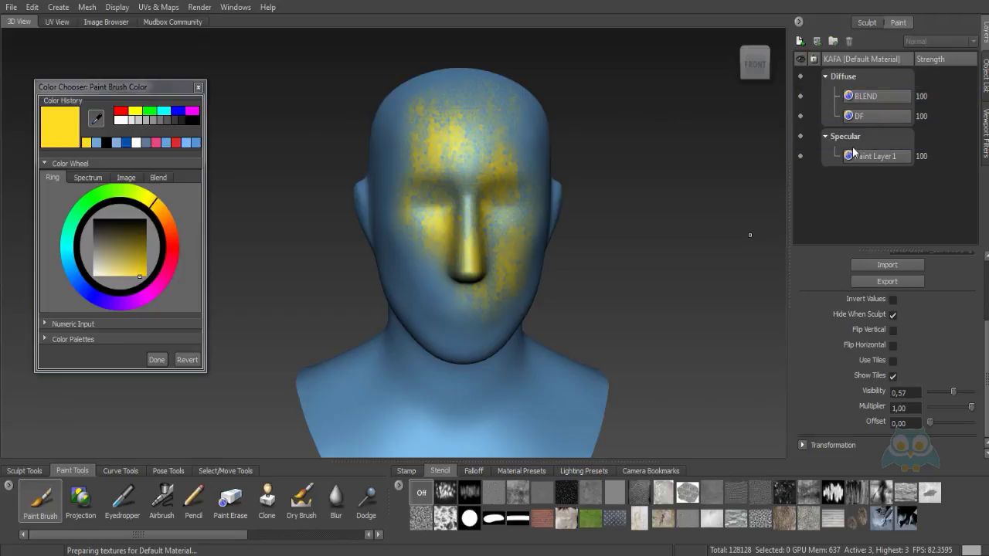
click(858, 153)
click(848, 42)
right_click(871, 100)
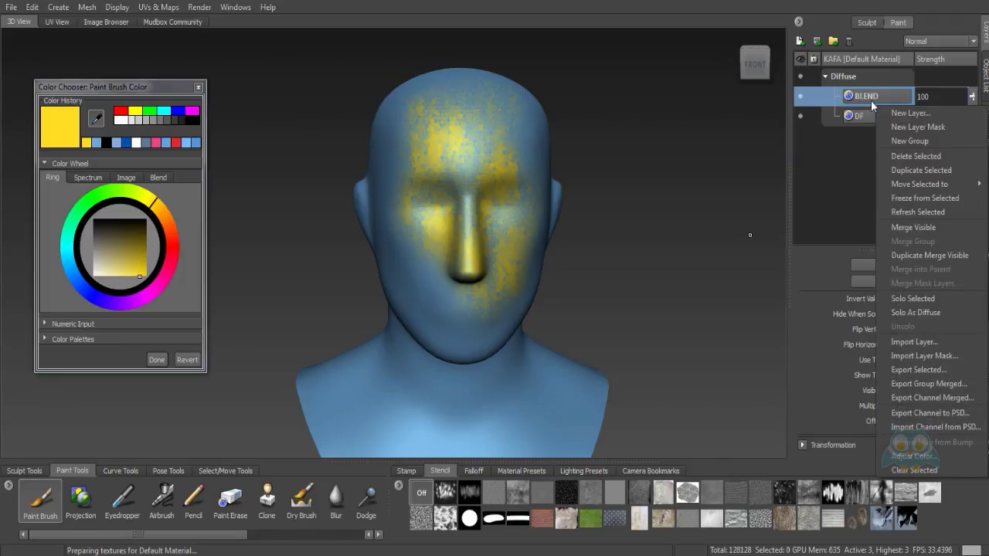
click(839, 175)
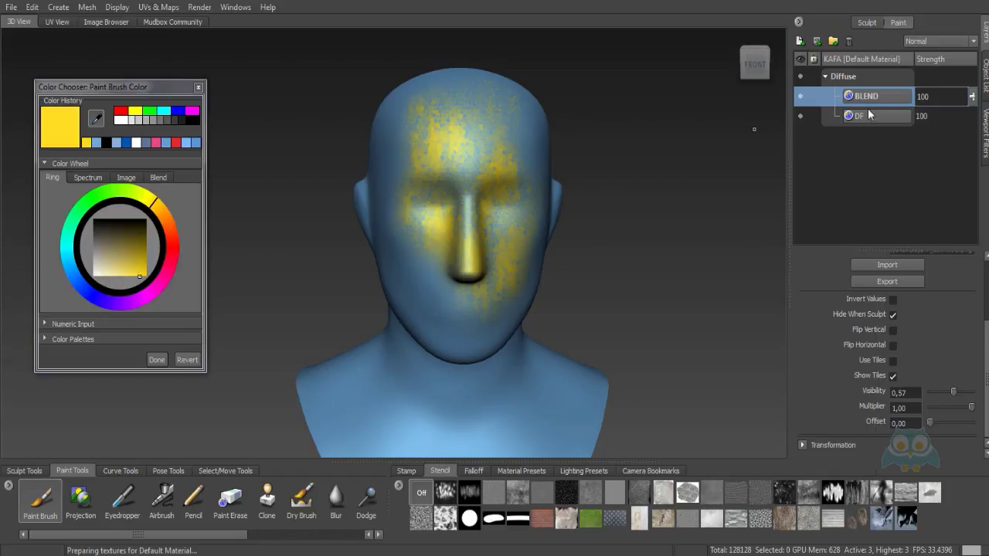
right_click(871, 101)
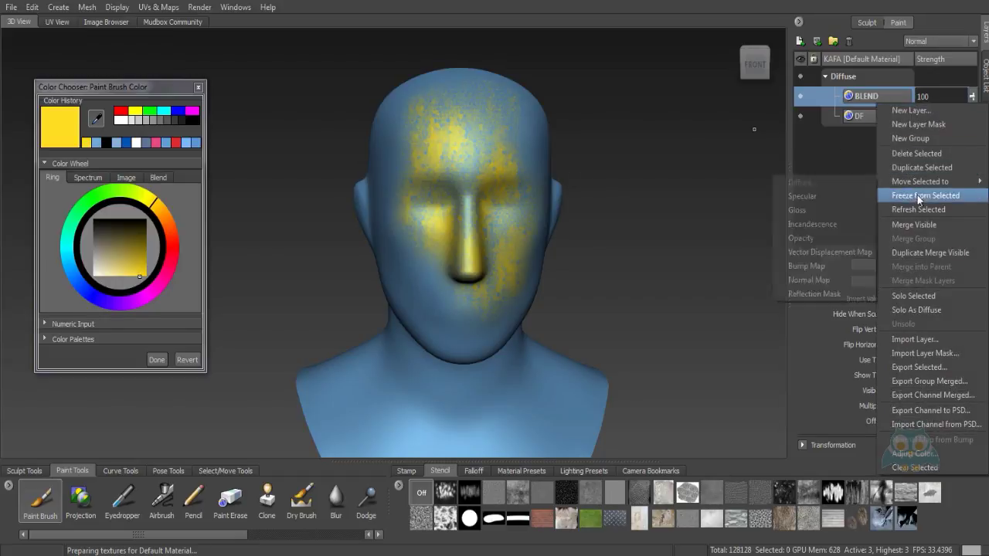
click(819, 187)
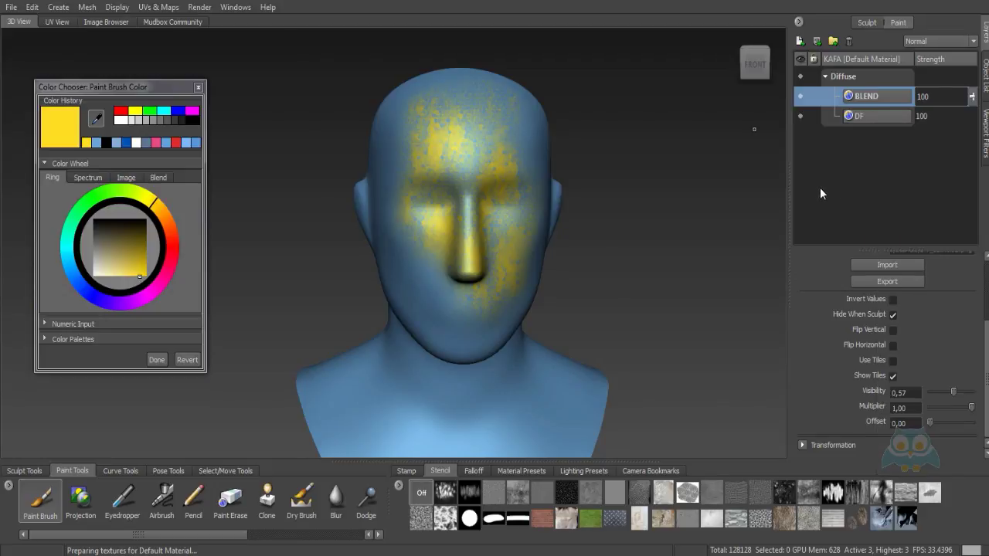
Create a layer group in the Diffuse channel and move the BLEND and DF layers into it
click(833, 42)
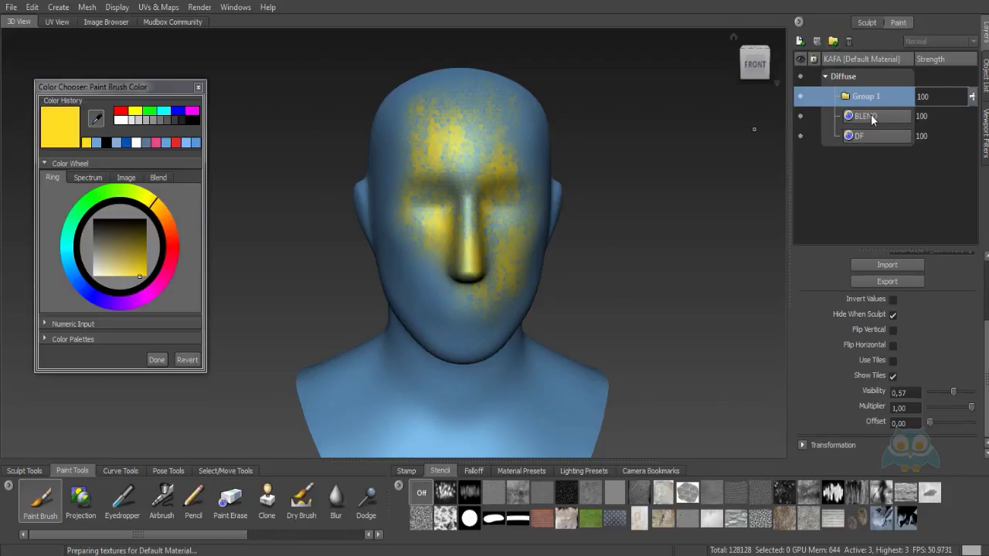
mouse_move(873, 116)
mouse_down()
mouse_move(879, 124)
mouse_move(871, 100)
mouse_up()
mouse_move(871, 134)
mouse_down()
mouse_move(868, 97)
mouse_move(879, 144)
mouse_up()
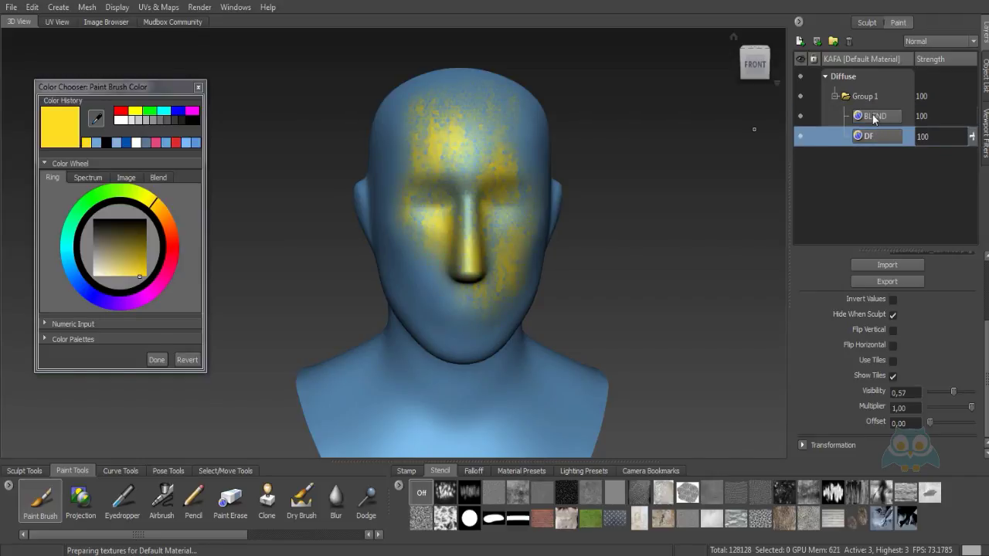
click(881, 116)
click(869, 98)
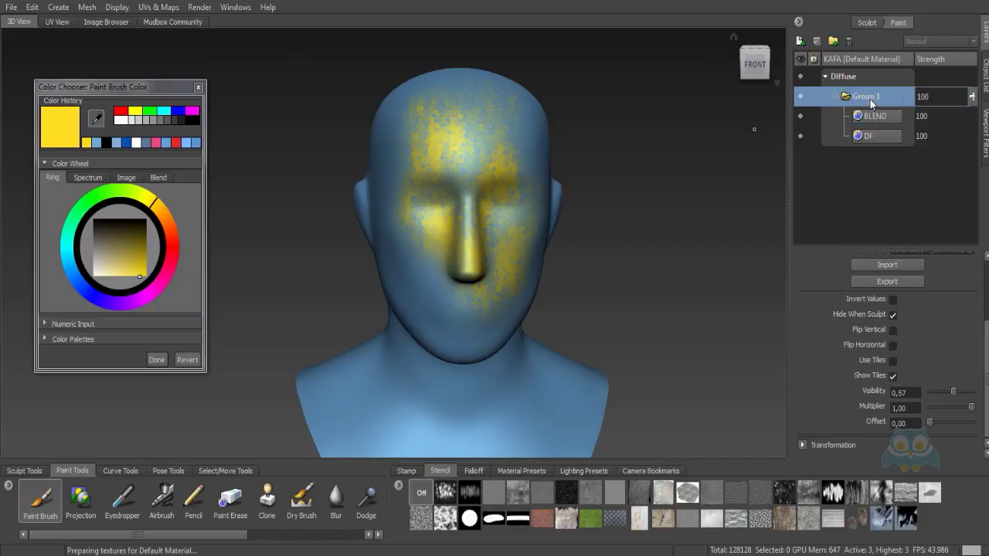
click(877, 118)
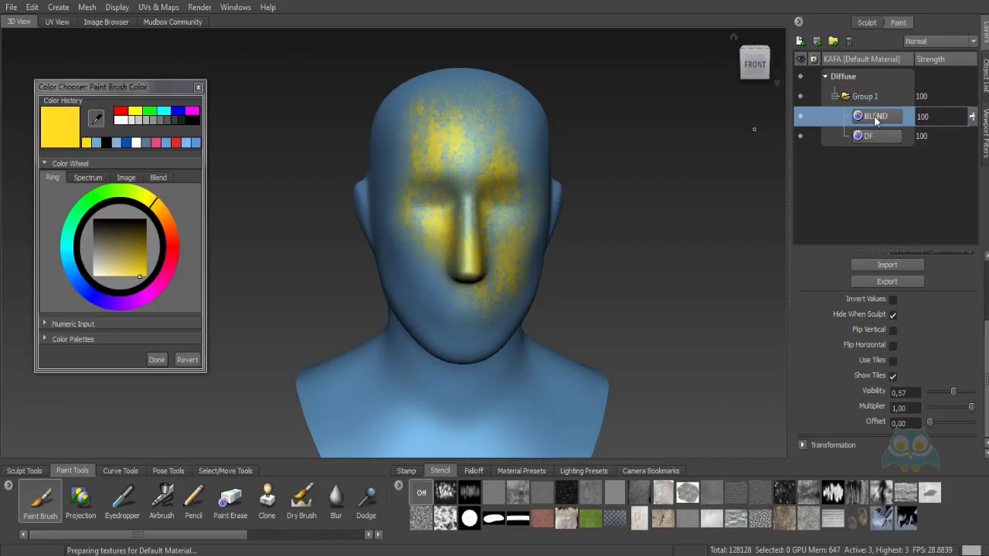
right_click(874, 115)
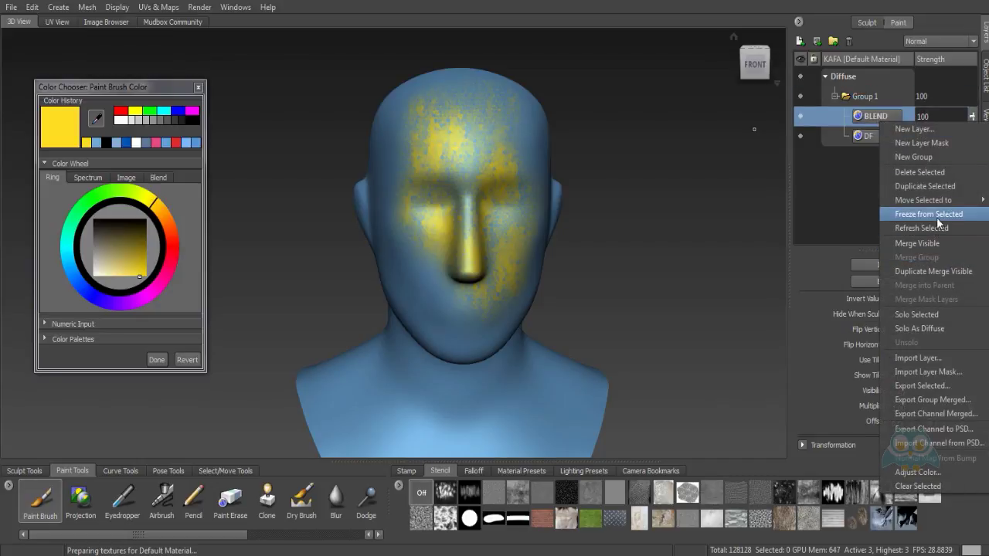
click(842, 195)
Merge Group 1 into a single layer, undo the merge and expand the group again
click(865, 99)
right_click(868, 98)
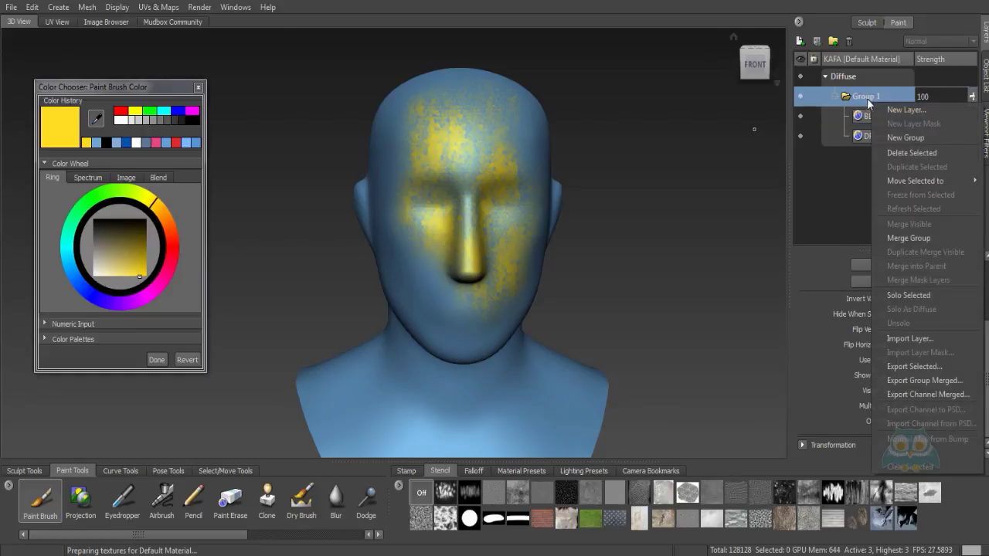
click(930, 239)
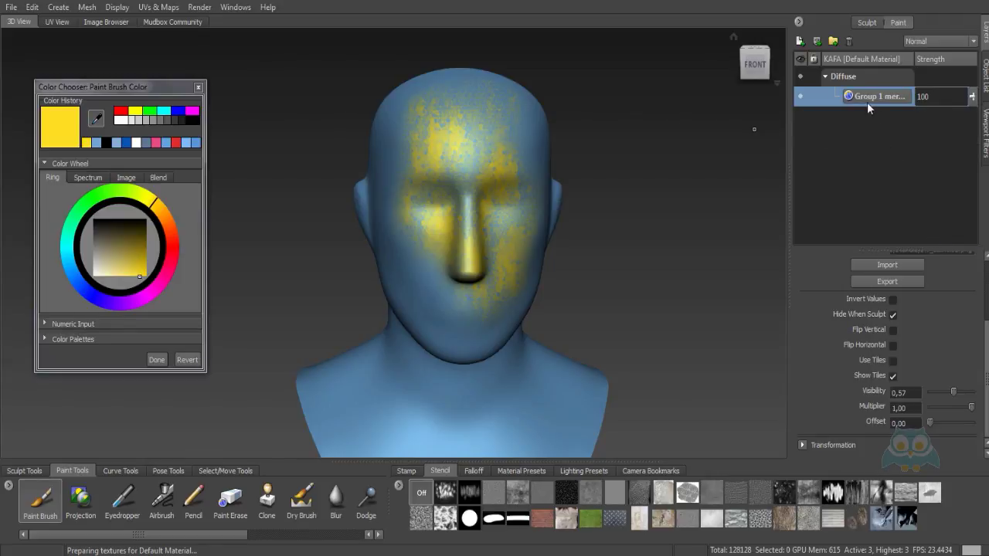
key(ctrl+z)
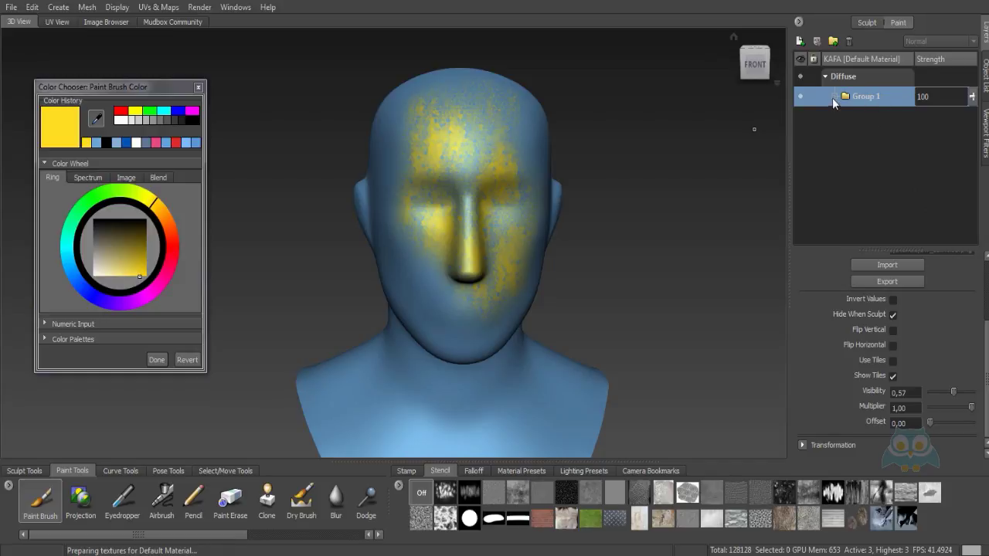
click(834, 97)
Move the BLEND and DF layers out of Group 1 and delete the empty group
right_click(875, 99)
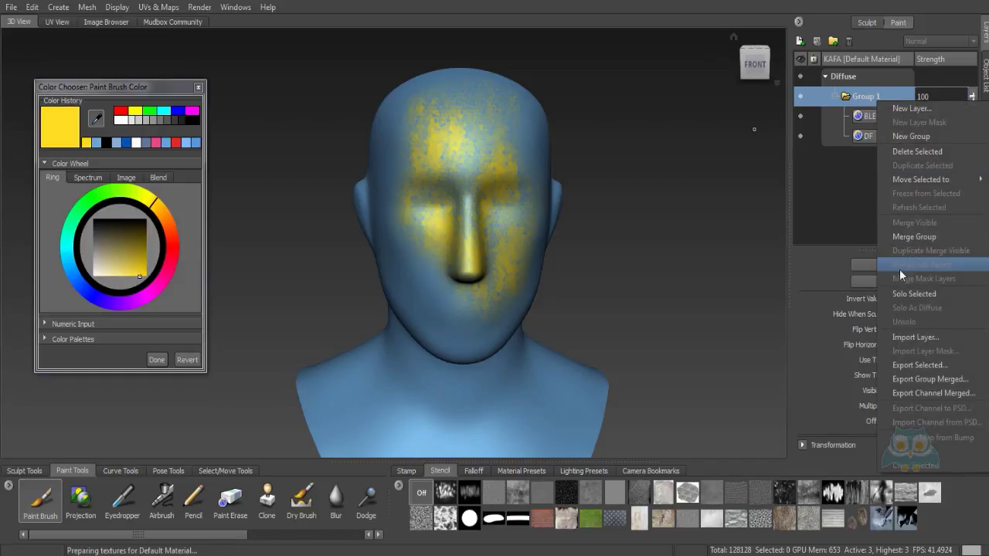
click(862, 164)
mouse_move(877, 119)
mouse_down()
mouse_move(871, 83)
mouse_move(876, 117)
mouse_move(877, 94)
mouse_move(879, 110)
mouse_up()
click(860, 135)
click(848, 41)
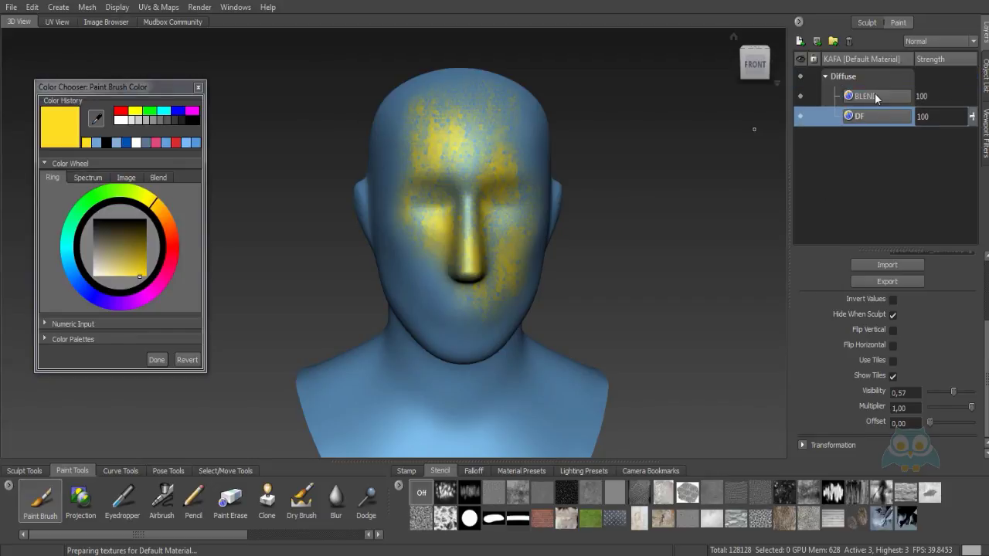
Add two layer masks to the BLEND layer
click(875, 96)
right_click(879, 98)
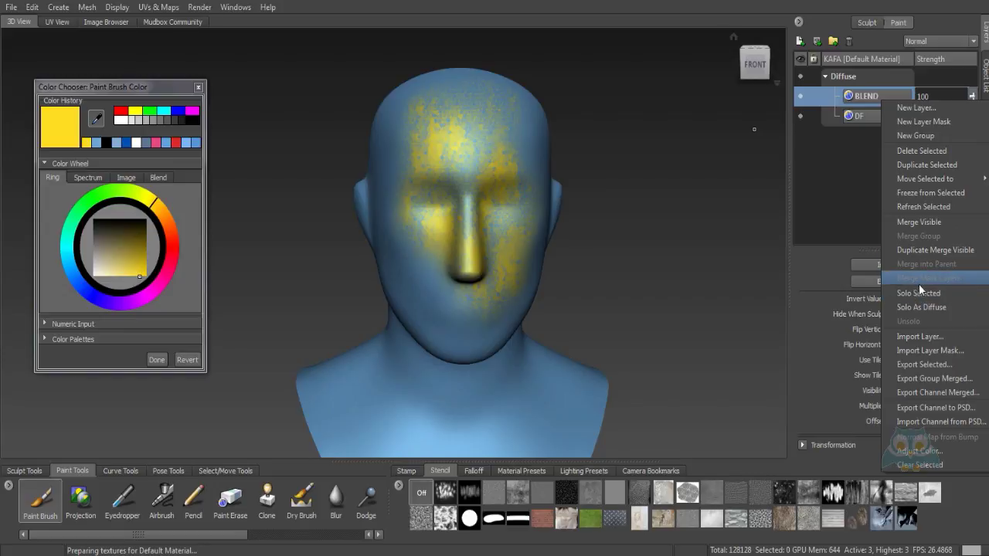
click(837, 222)
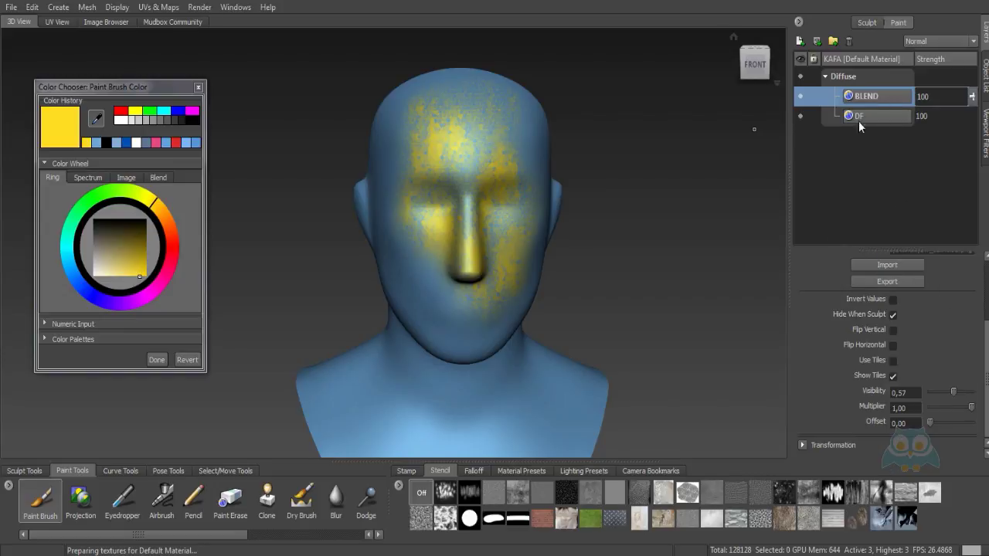
click(816, 44)
click(816, 43)
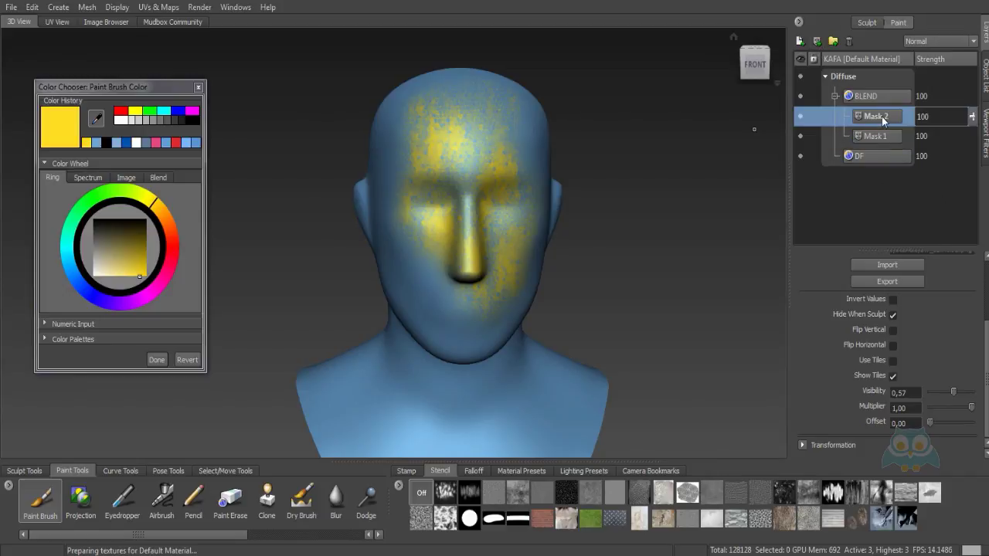
Merge the BLEND layer's two masks into one and delete the merged mask
right_click(882, 117)
click(925, 300)
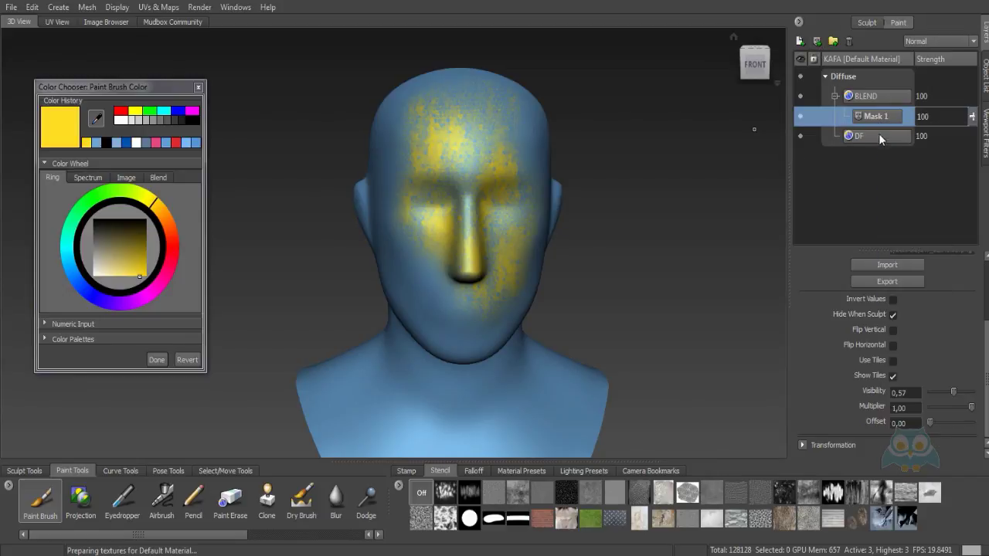
key(Delete)
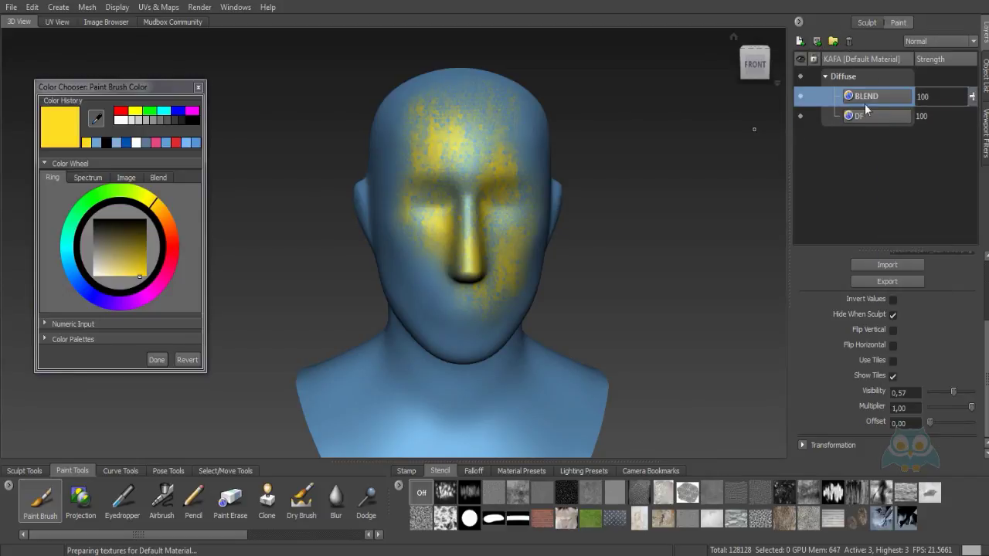
Solo the BLEND layer to inspect it alone on the head, and turn both the BLEND and DF layers back on
right_click(869, 100)
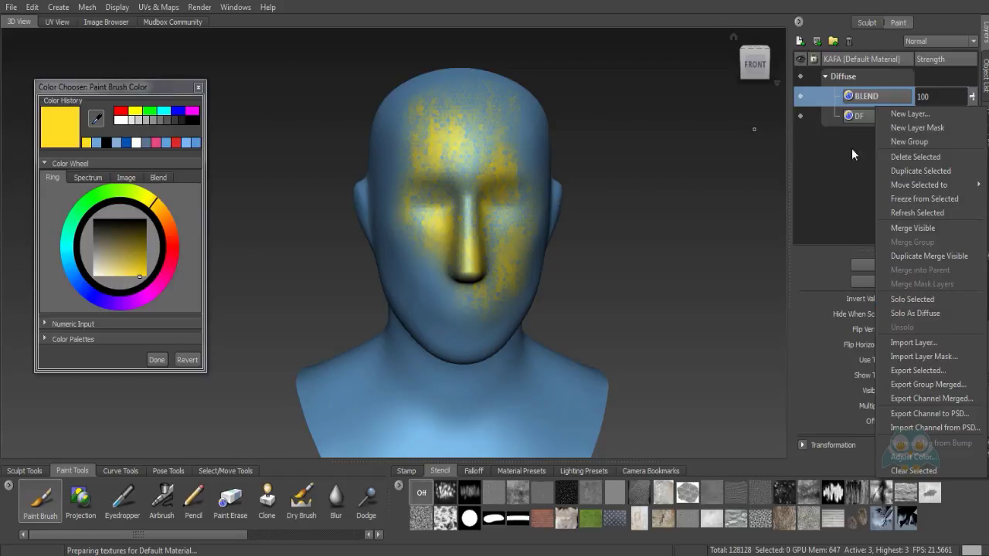
click(909, 300)
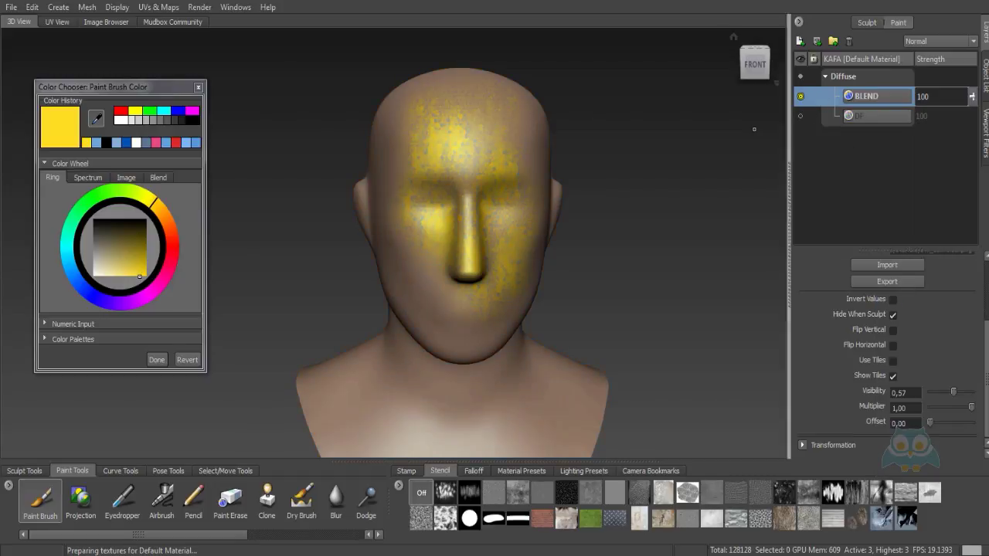
click(800, 98)
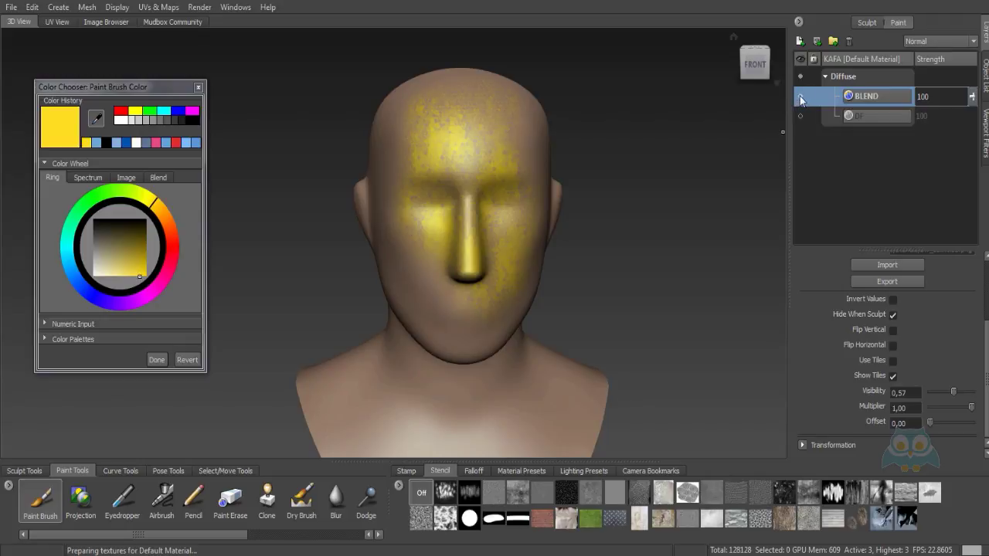
click(801, 115)
right_click(879, 95)
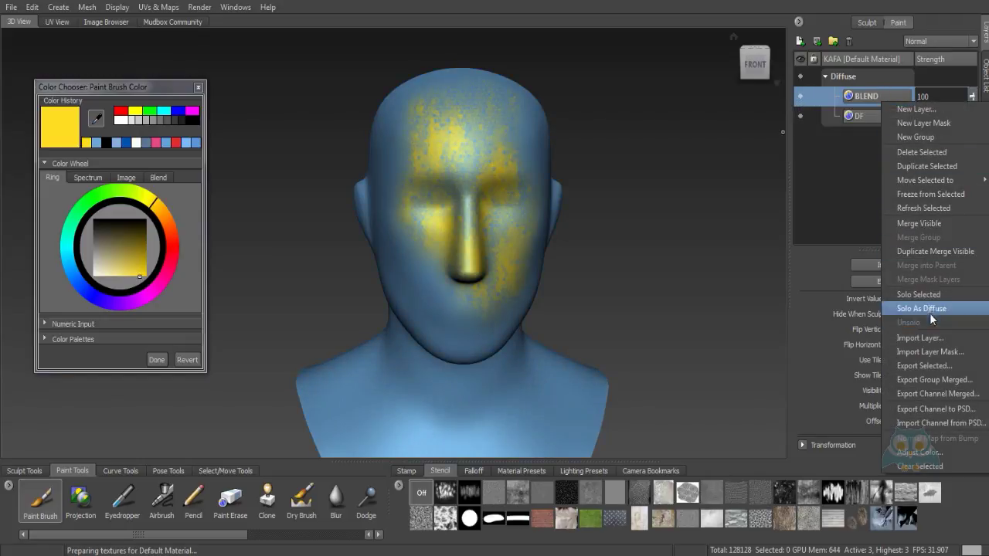
click(839, 199)
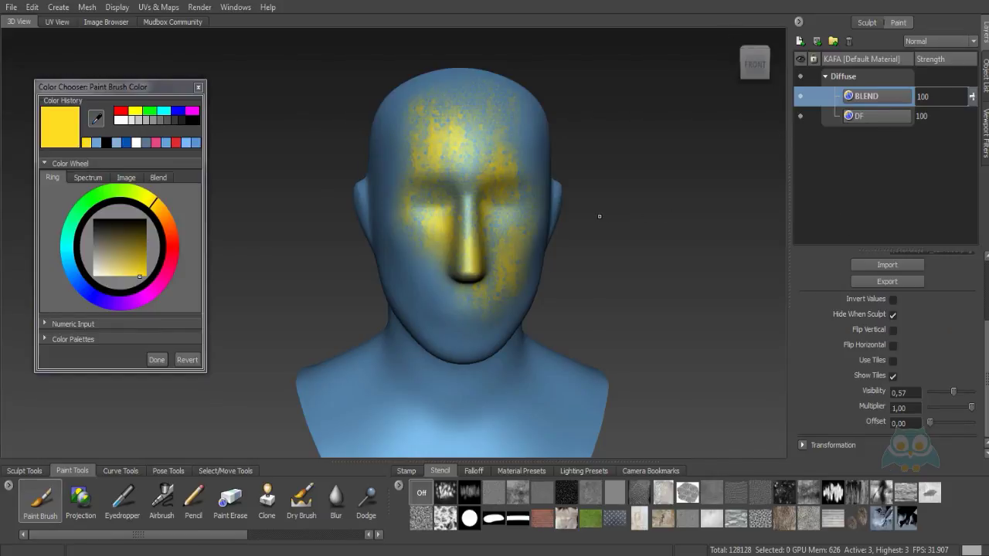
Add a Plane mesh to the scene with the head
scroll(552, 240, down, 2)
click(59, 7)
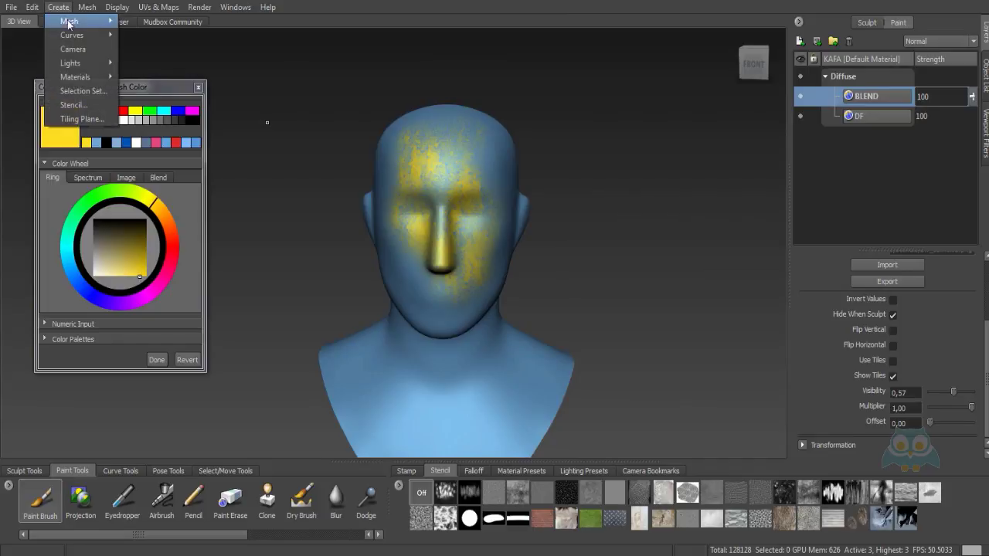
mouse_move(74, 21)
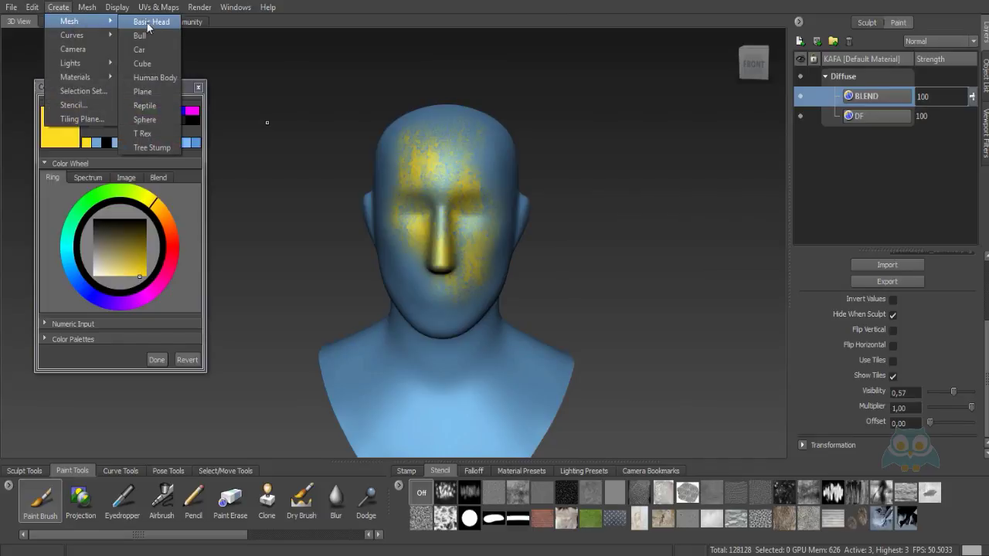
click(151, 93)
scroll(574, 217, down, 2)
alt+drag(574, 216, 240, 129)
scroll(526, 276, down, 1)
Translate the plane sideways along its red axis until it sits clear beside the head
click(216, 470)
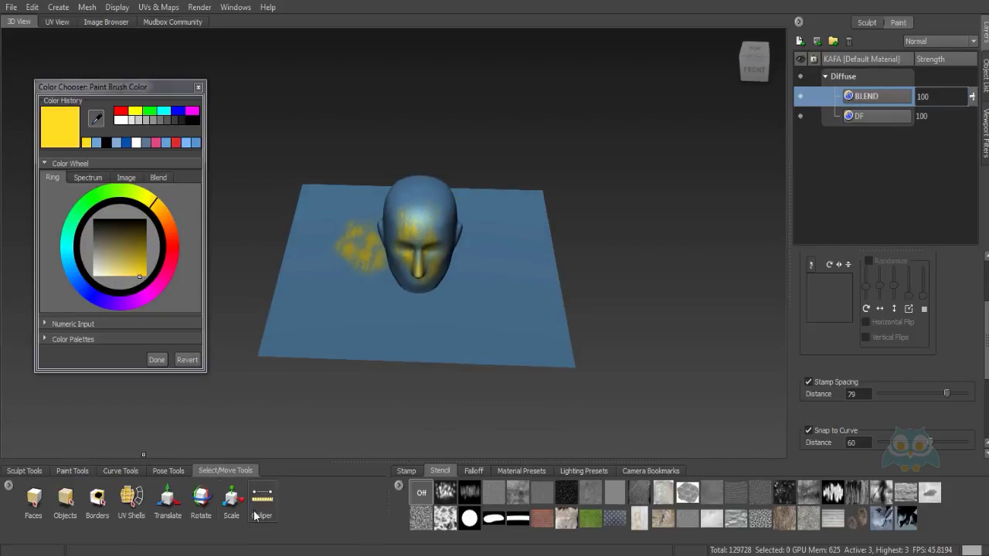
click(180, 507)
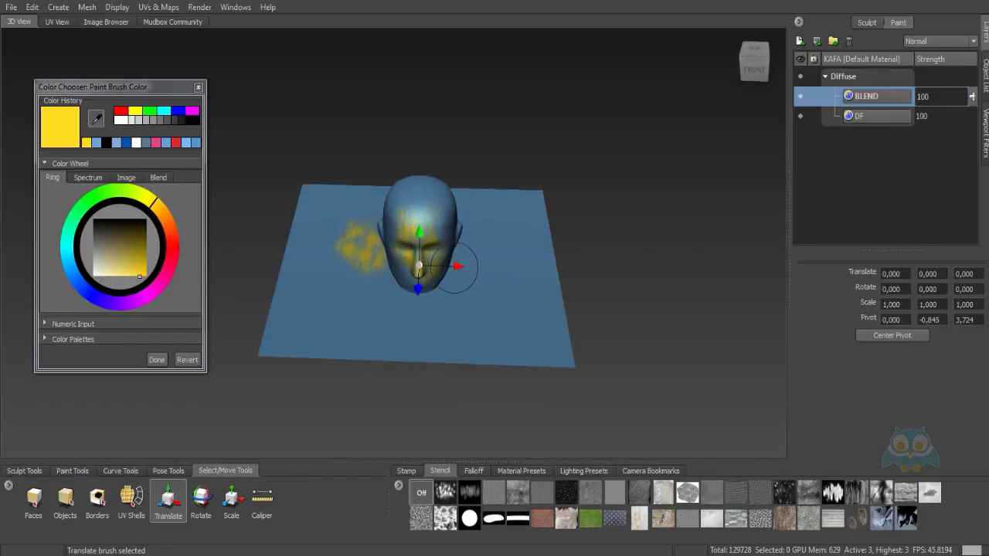
drag(458, 268, 616, 234)
key(ctrl+z)
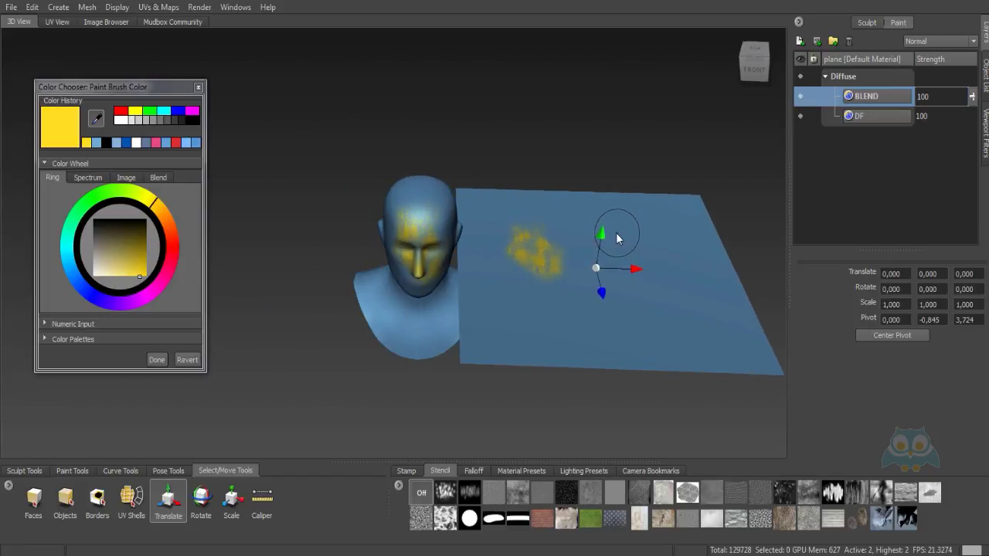
right_click(616, 233)
click(531, 102)
scroll(496, 230, down, 2)
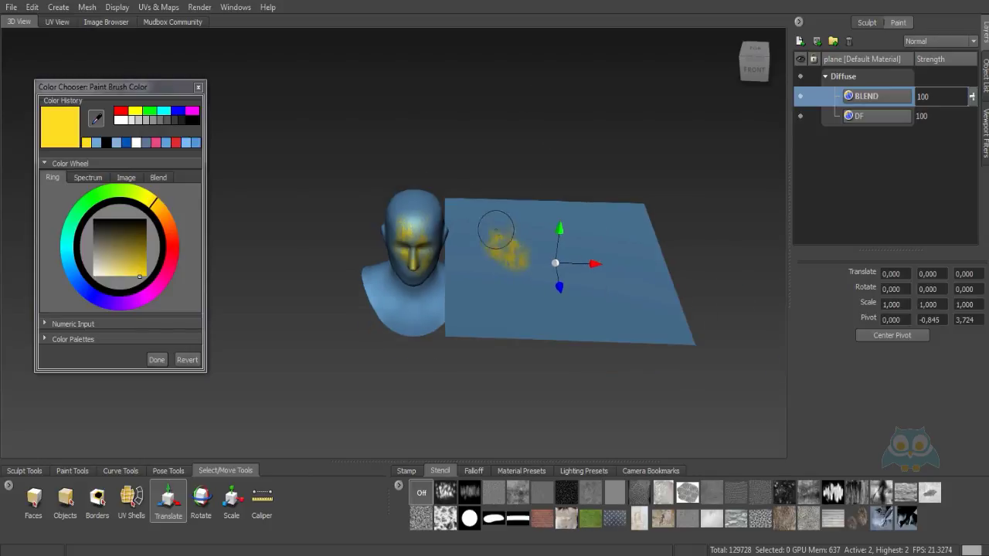
drag(587, 260, 615, 261)
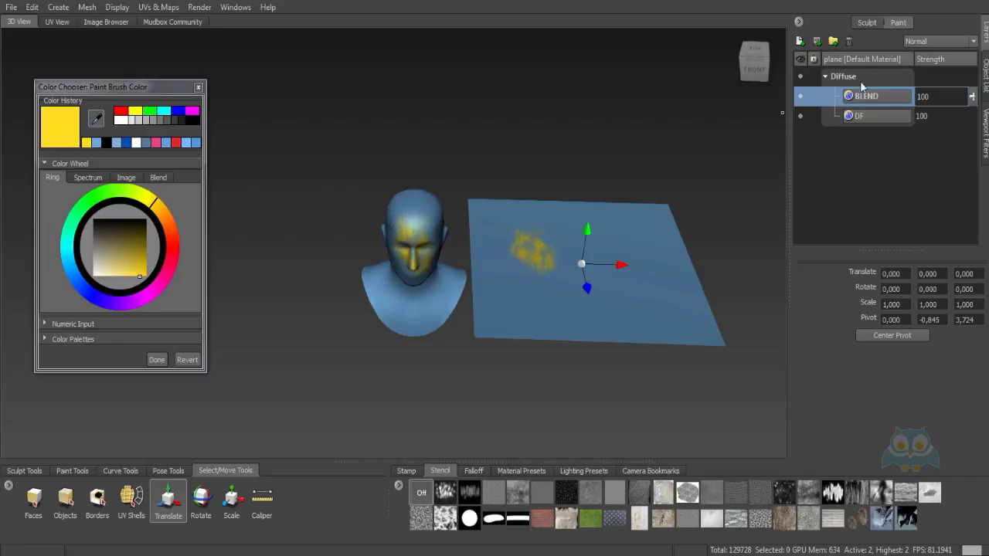
Delete the KAFA head from the scene, keeping only the plane
click(985, 77)
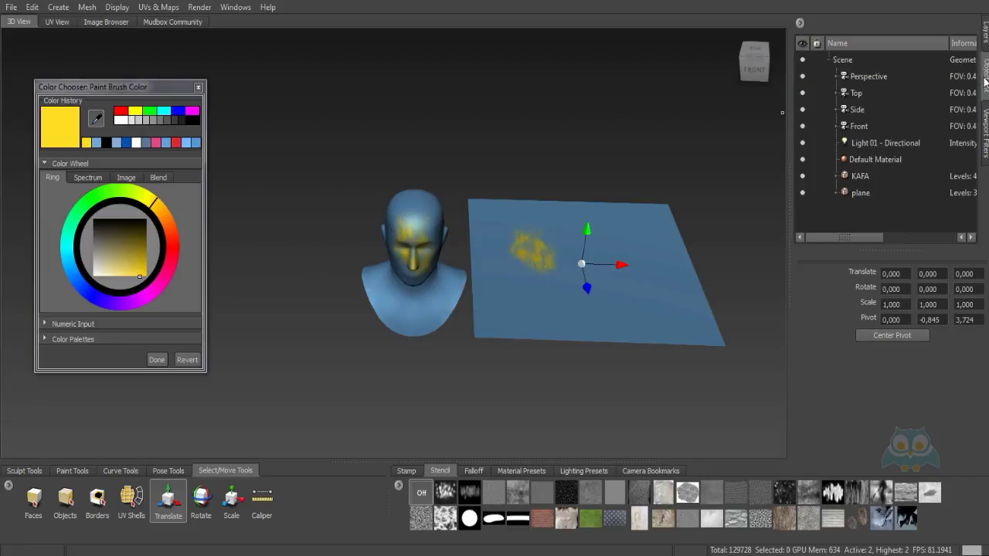
click(985, 34)
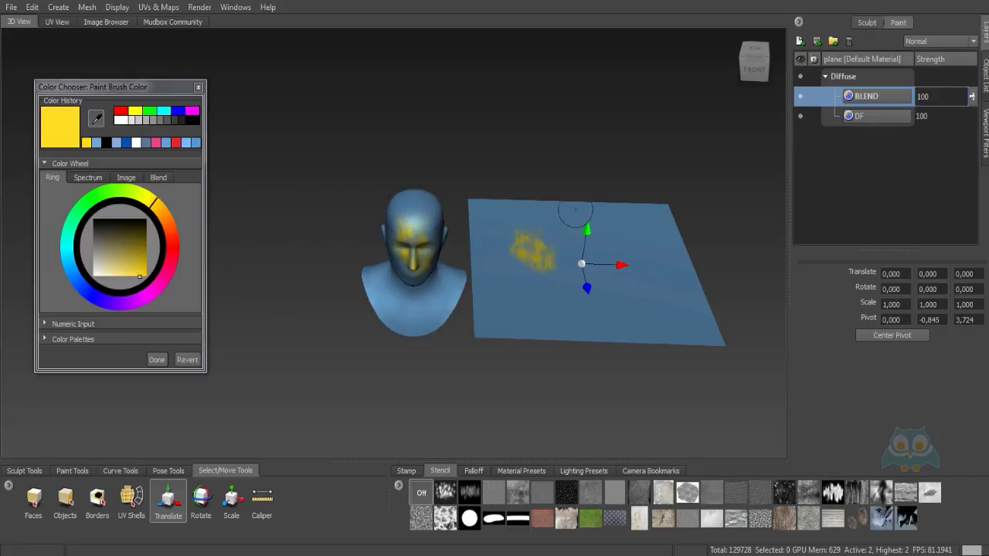
click(985, 85)
click(862, 179)
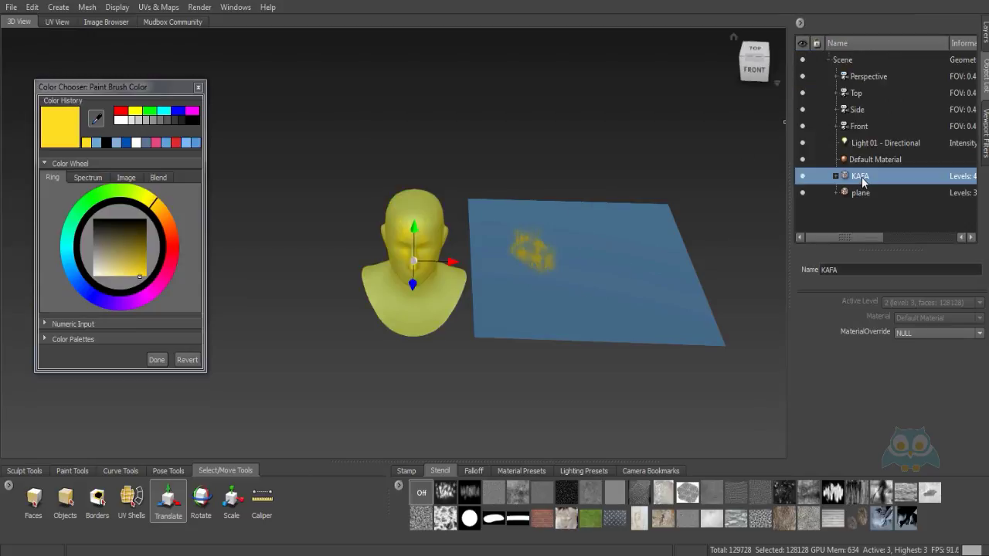
key(Delete)
alt+drag(654, 252, 630, 243)
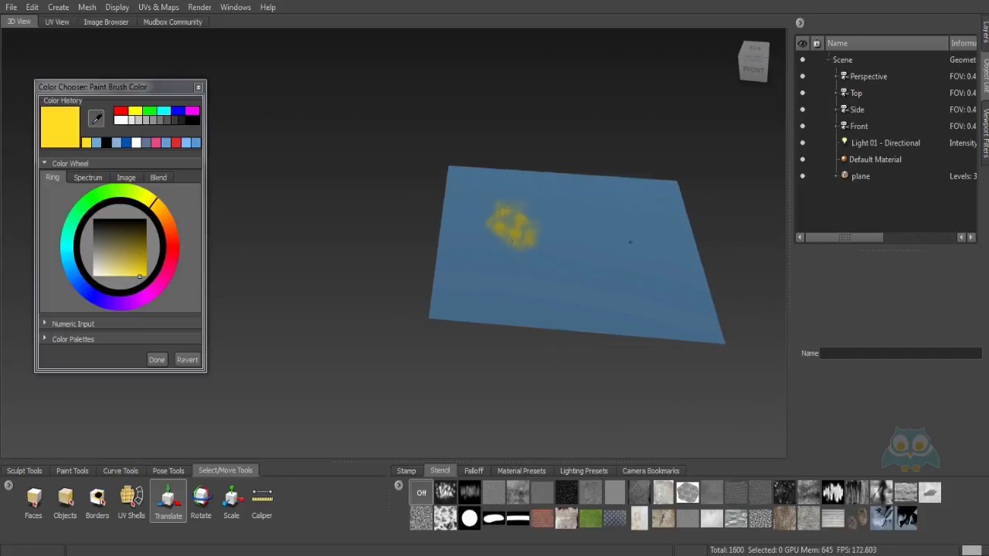
alt+middle_drag(631, 243, 595, 234)
alt+drag(589, 265, 636, 240)
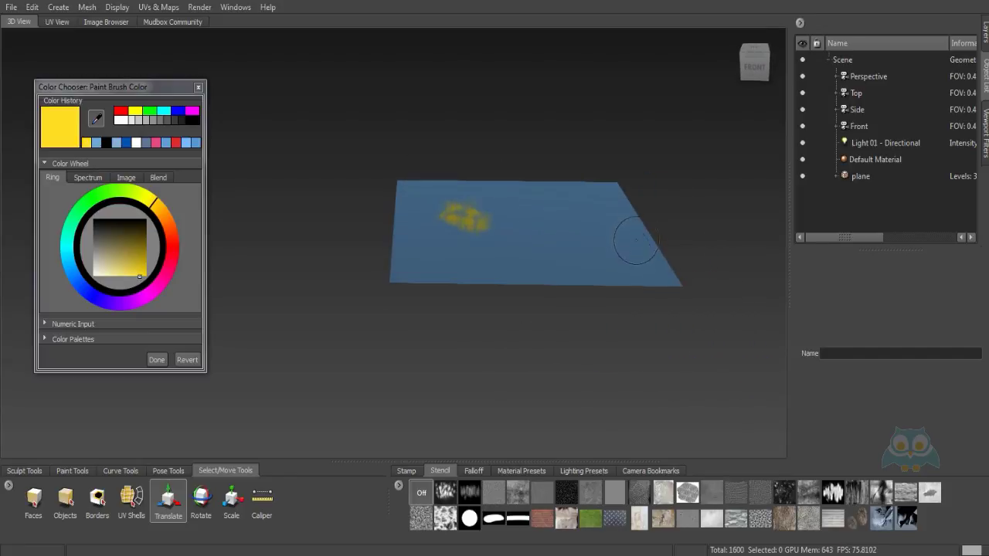
Import the paper image from the Mud folder as a new layer in the plane's Diffuse channel
click(986, 37)
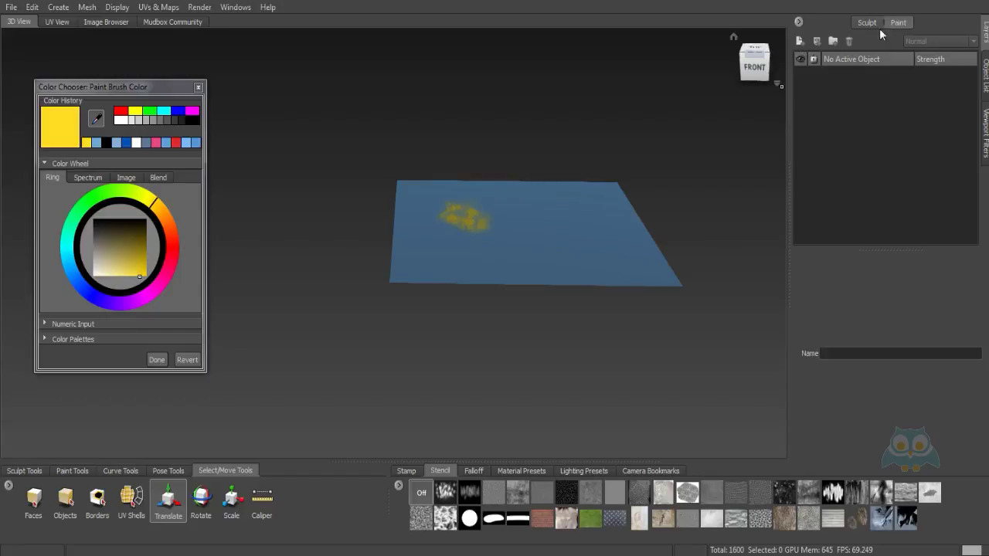
click(799, 41)
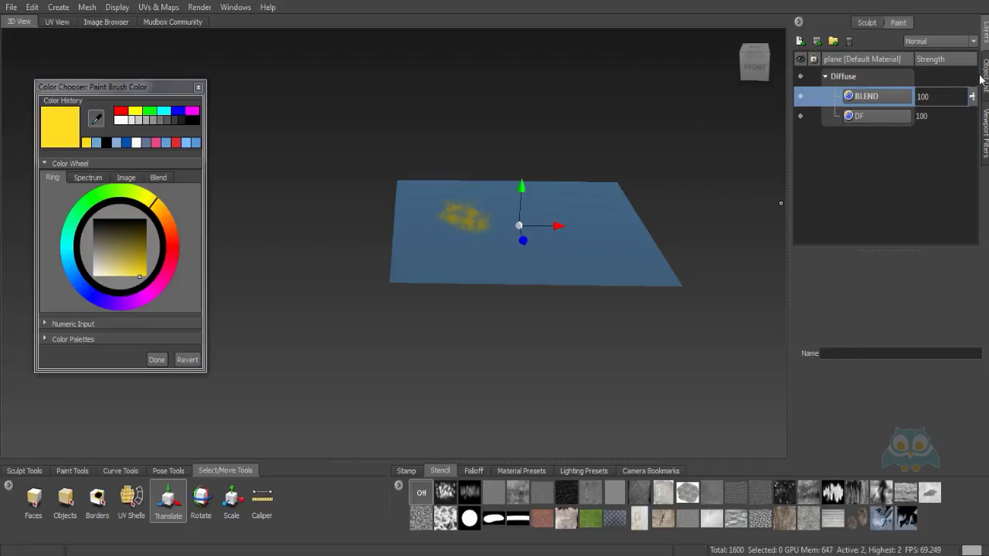
right_click(868, 101)
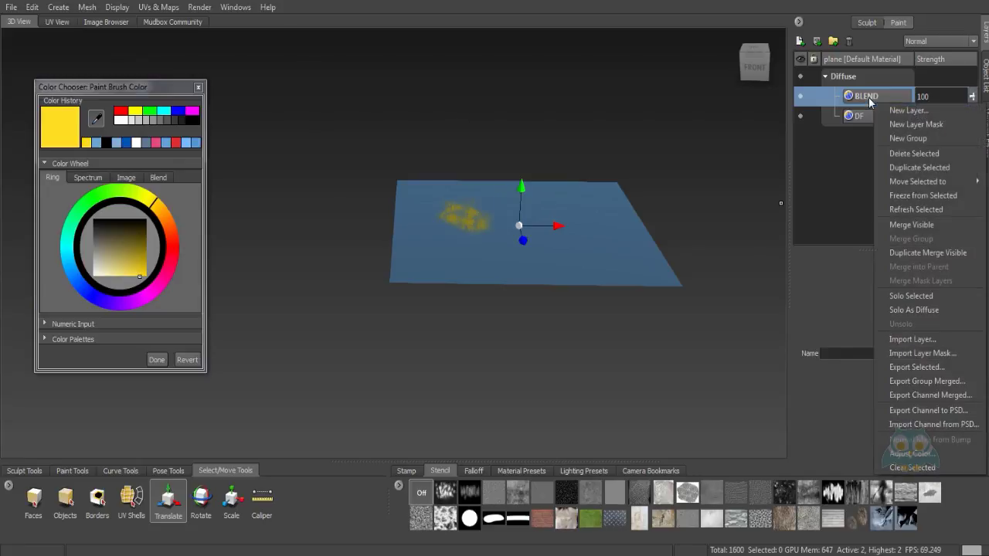
click(919, 338)
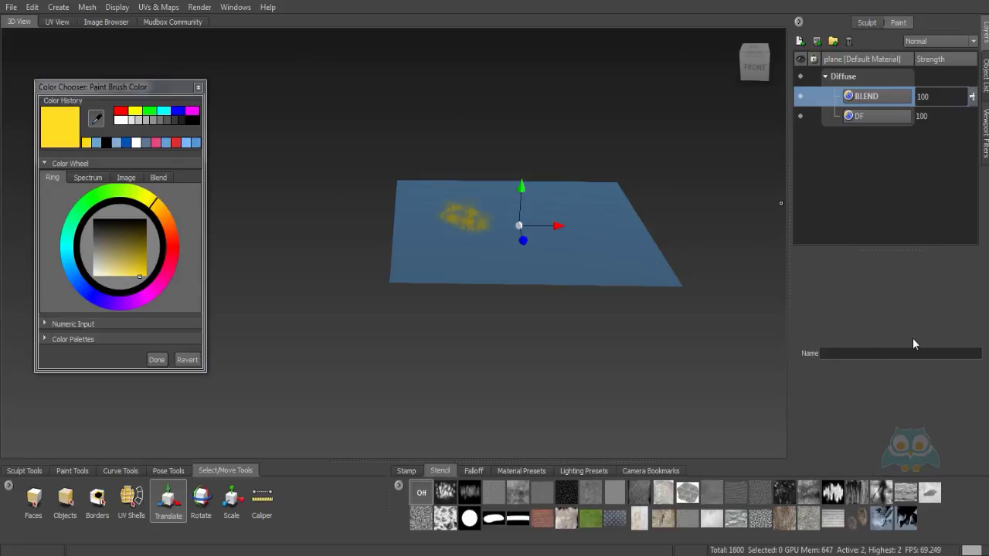
click(490, 140)
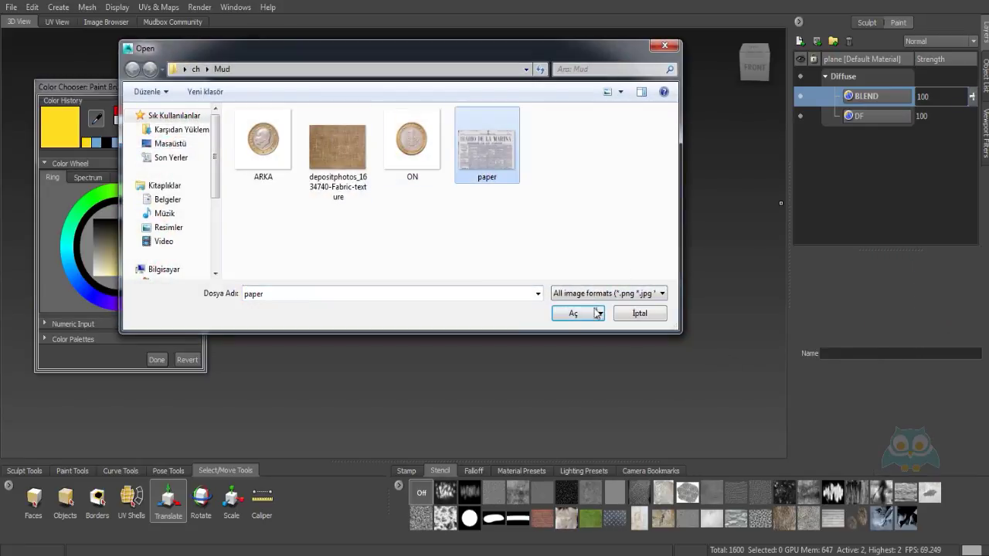
click(573, 313)
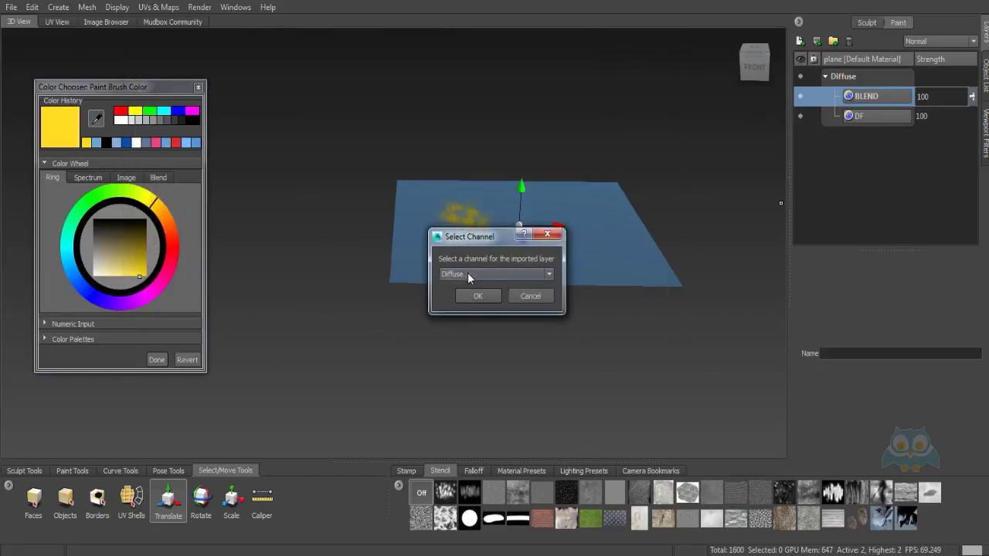
drag(474, 239, 504, 231)
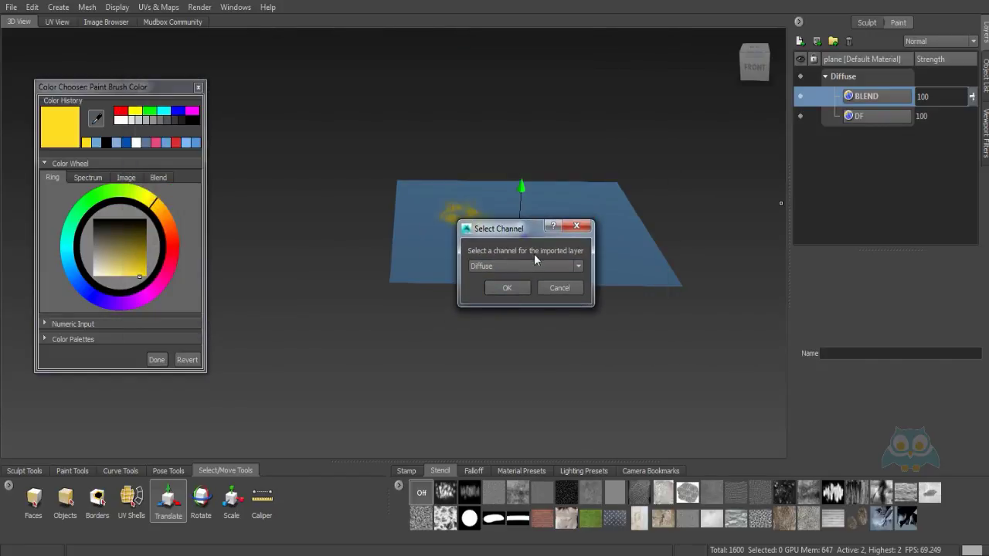
click(528, 266)
click(513, 266)
click(504, 284)
alt+drag(568, 241, 581, 258)
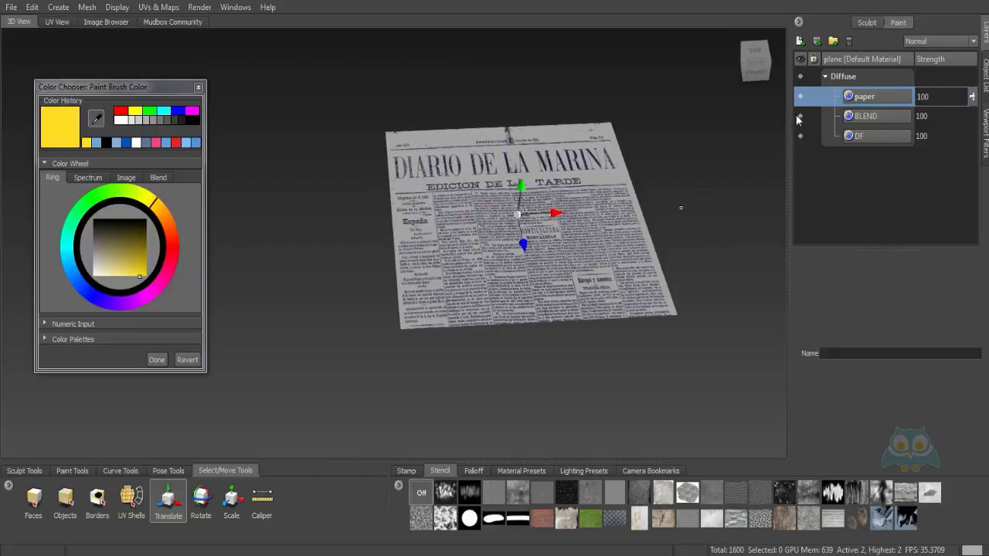
Hide the BLEND layer, and delete the imported paper layer and the DF layer from the plane
click(800, 116)
click(849, 41)
click(855, 117)
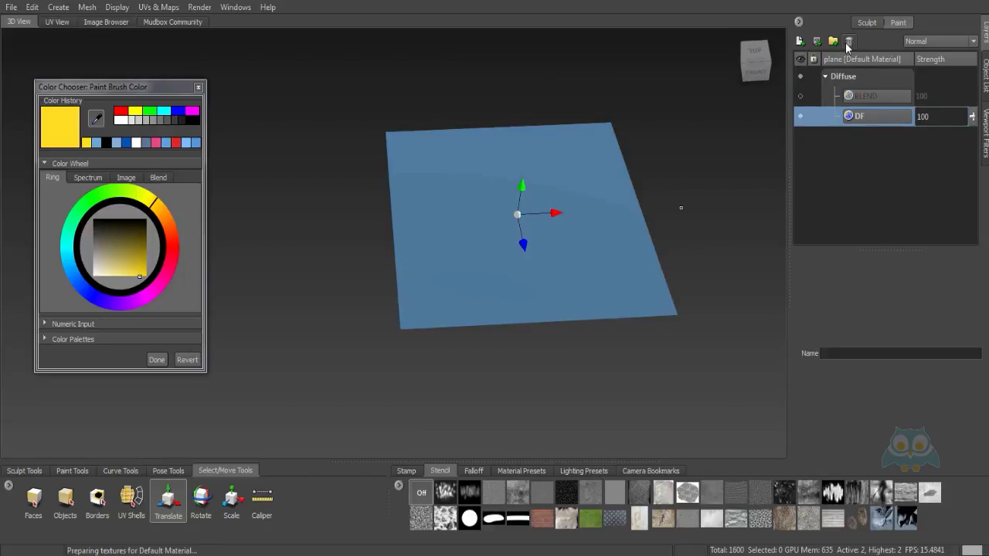
click(849, 41)
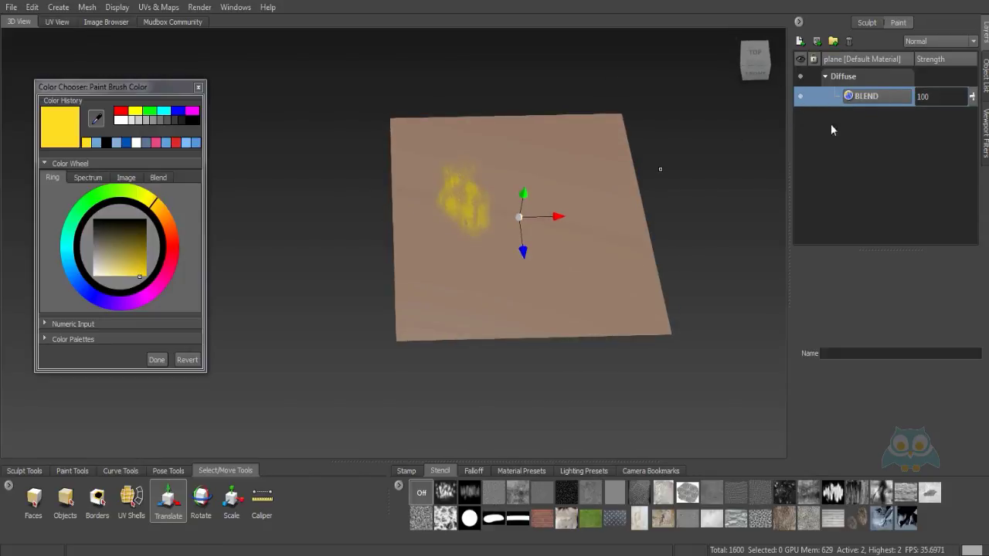
Import the paper image once more as a Diffuse layer above BLEND and examine it on the plane
right_click(875, 102)
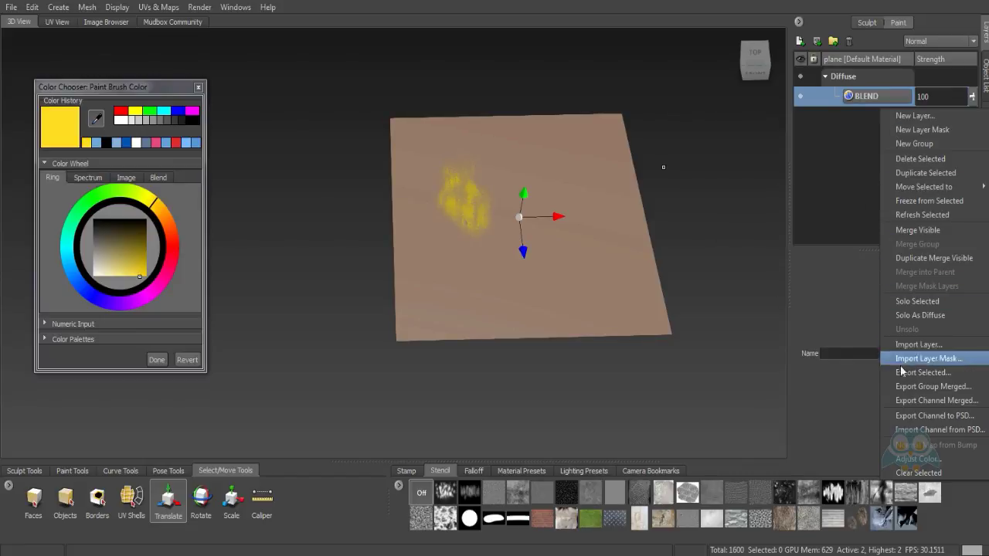
click(934, 351)
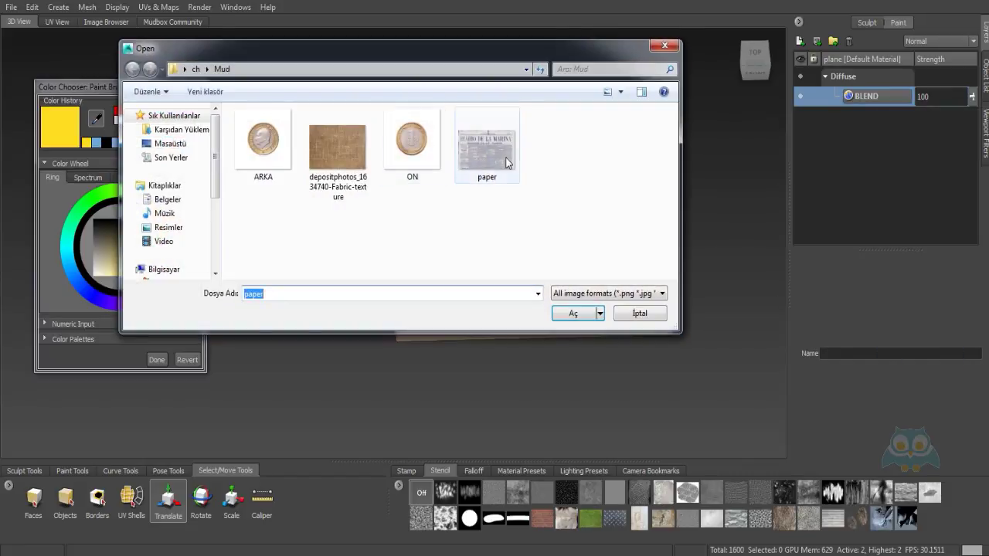
click(495, 155)
click(572, 313)
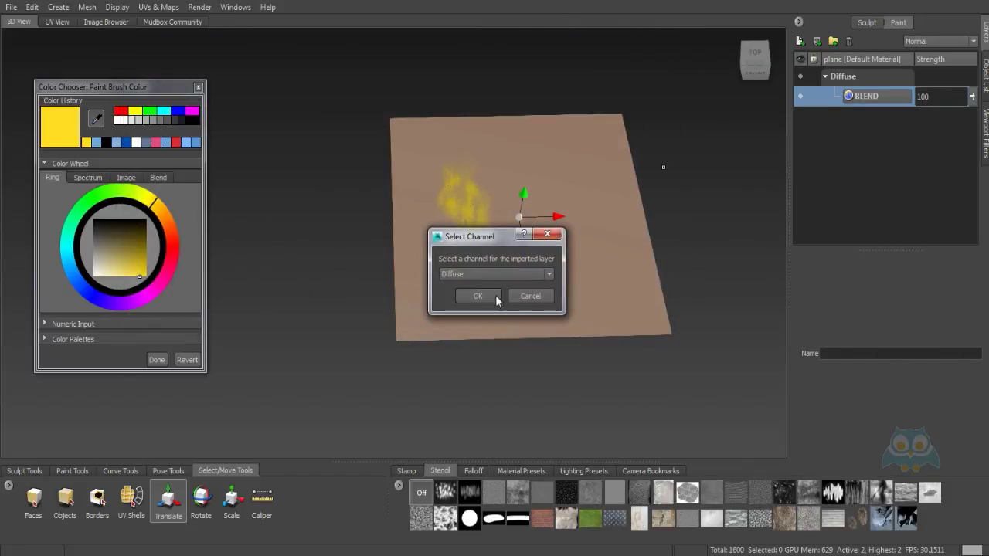
click(473, 301)
alt+drag(653, 281, 632, 219)
alt+drag(538, 225, 517, 209)
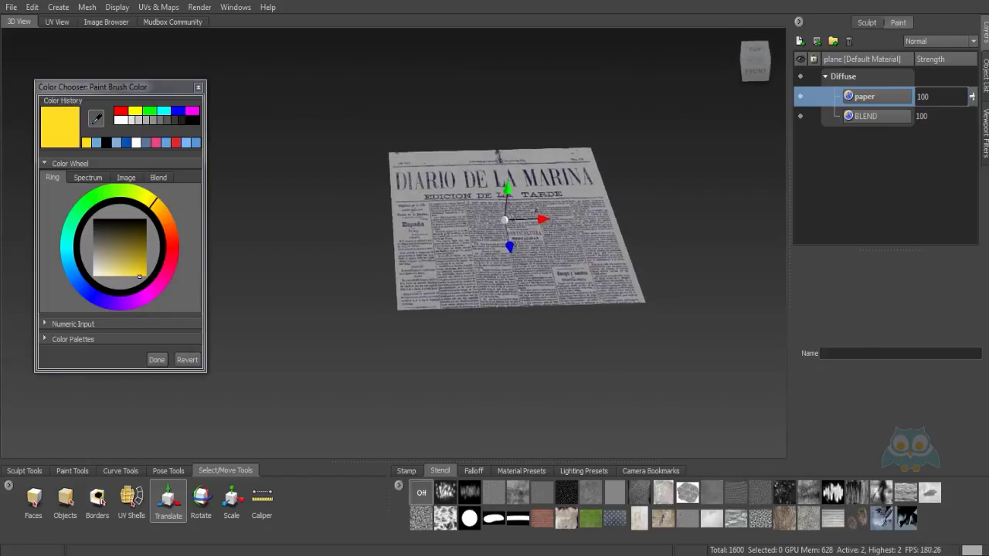
alt+right_drag(517, 209, 523, 221)
alt+drag(523, 221, 545, 287)
alt+drag(529, 252, 530, 278)
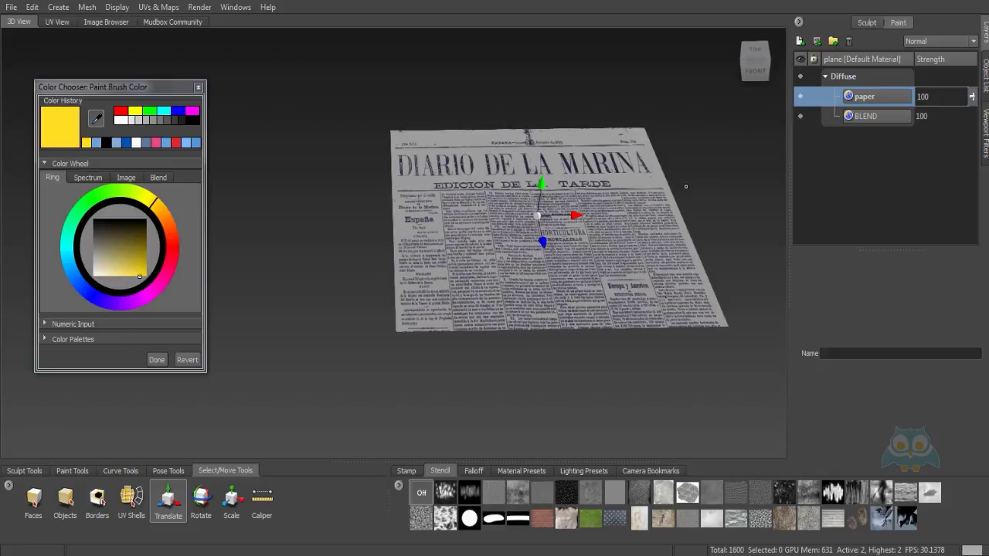
Delete the paper and BLEND layers so the plane has no paint layers
click(849, 41)
click(850, 41)
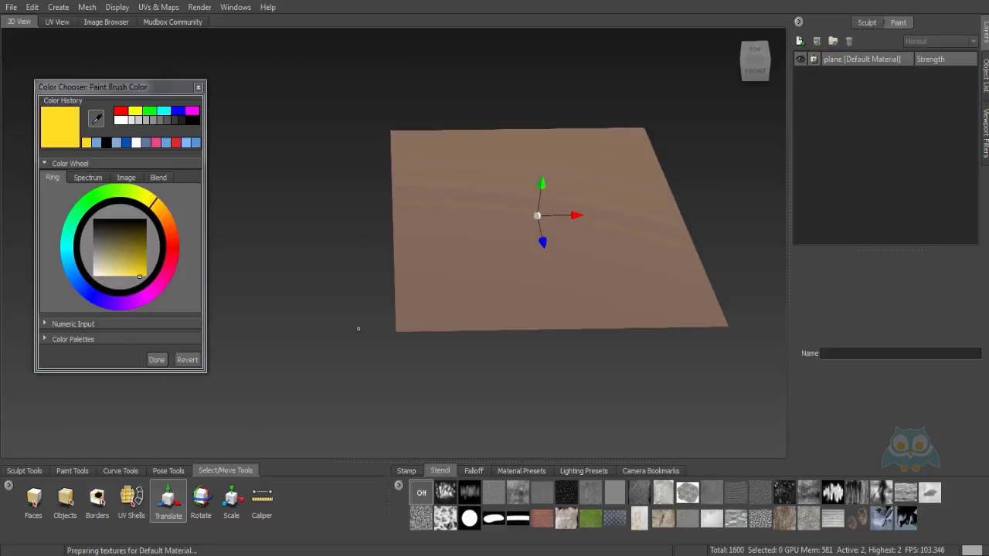
Subdivide the plane twice, up to level 4, and bring up the sculpting tools
key(shift+d)
key(shift+d)
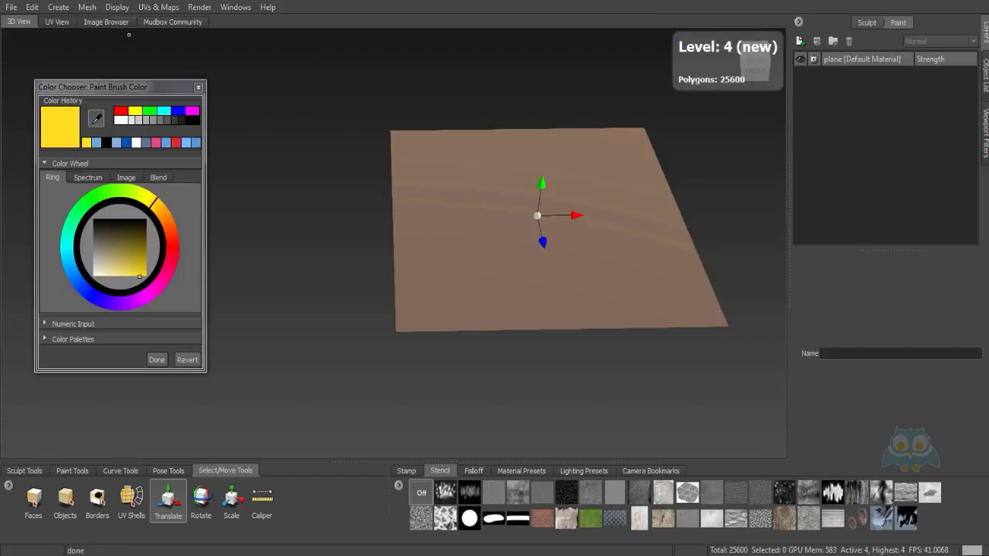
click(23, 471)
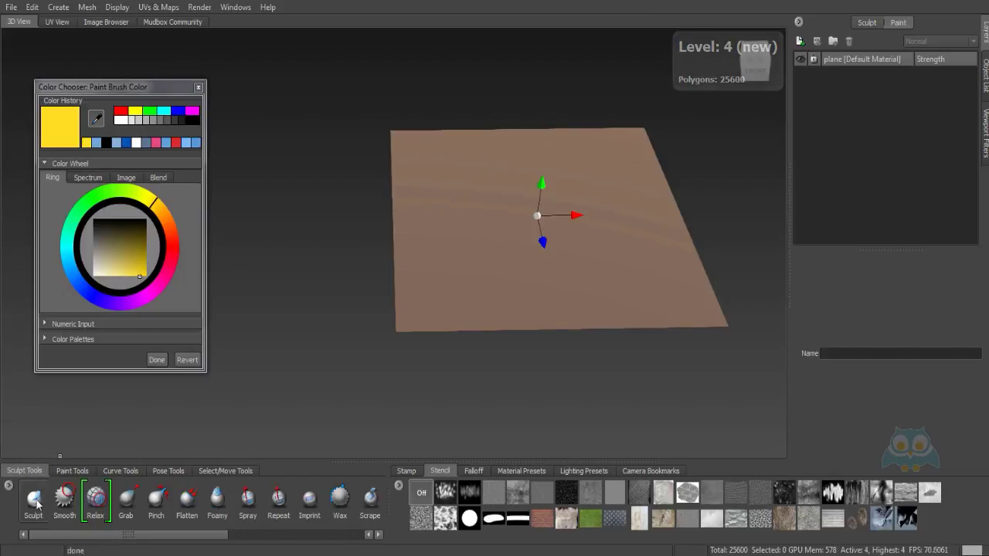
Use the Grab brush at size 51.49 to deform the plane's corners, edges and interior into a crumpled, wavy surface
click(126, 498)
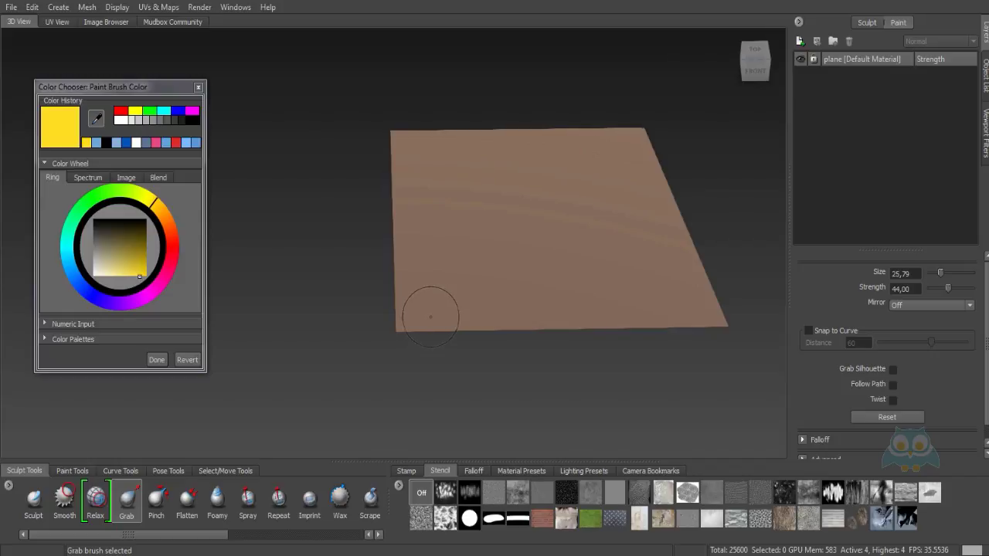
key(b)
drag(468, 274, 502, 274)
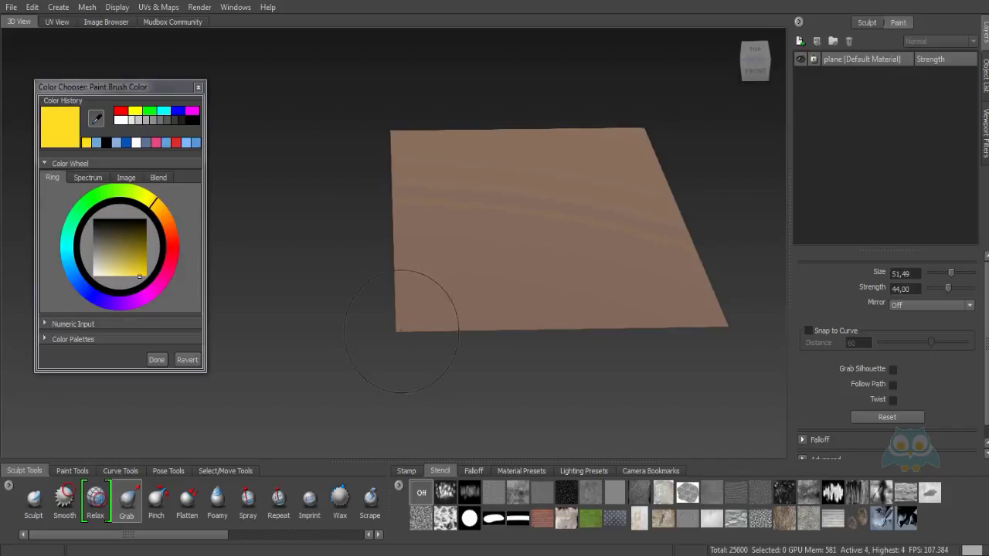
drag(401, 332, 407, 228)
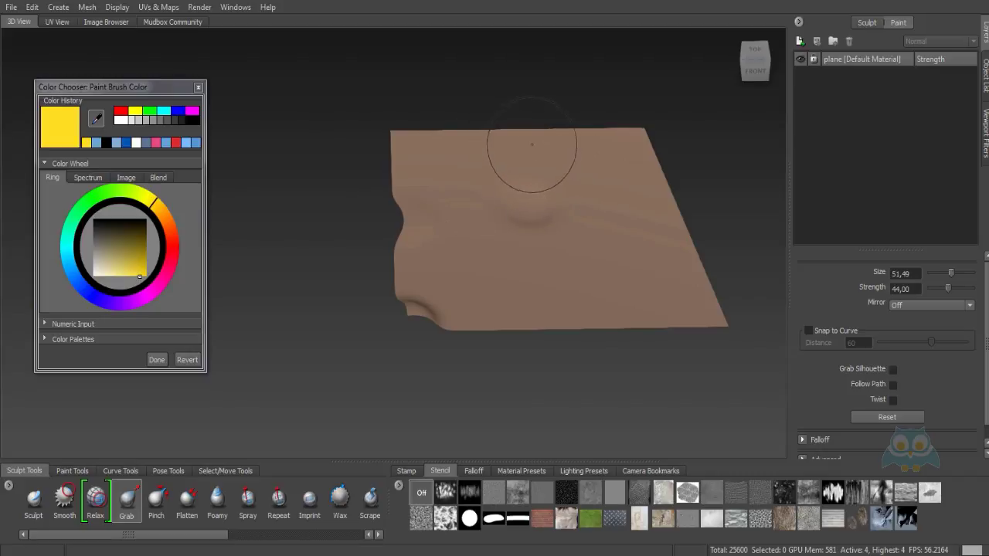
drag(531, 134, 536, 149)
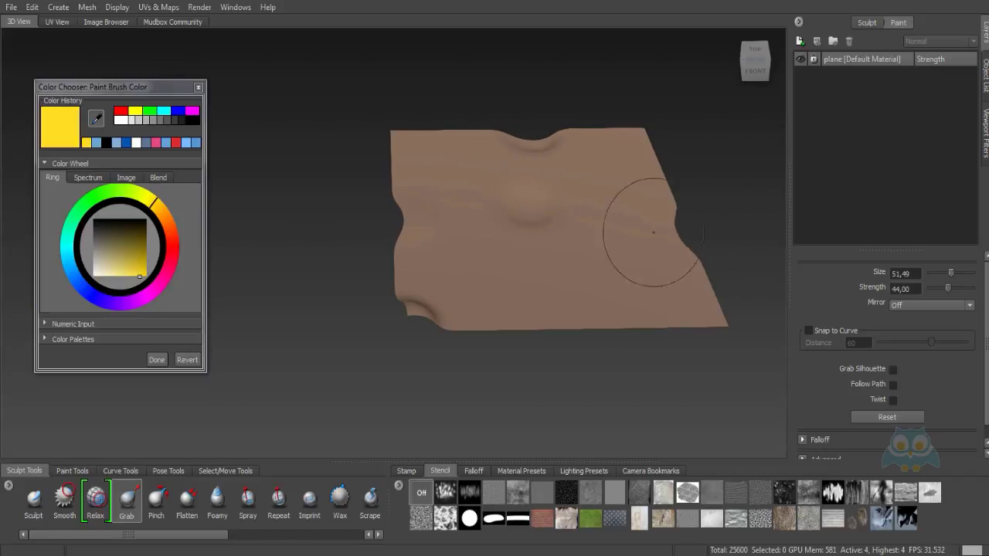
mouse_move(676, 230)
alt+mouse_down()
mouse_move(563, 254)
mouse_move(546, 232)
alt+mouse_up()
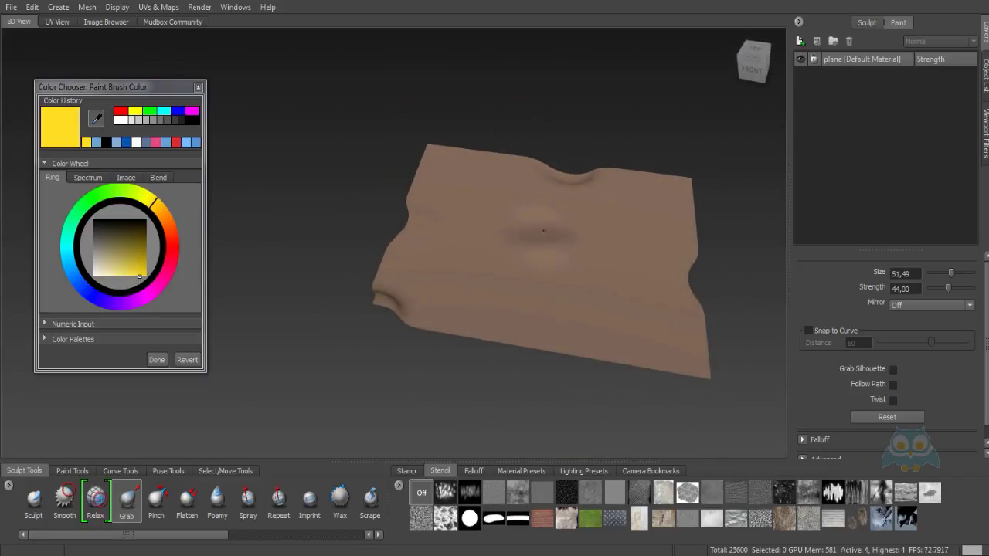
mouse_move(599, 311)
mouse_down()
mouse_move(505, 259)
mouse_move(565, 306)
mouse_move(595, 303)
mouse_move(603, 232)
mouse_move(569, 165)
mouse_up()
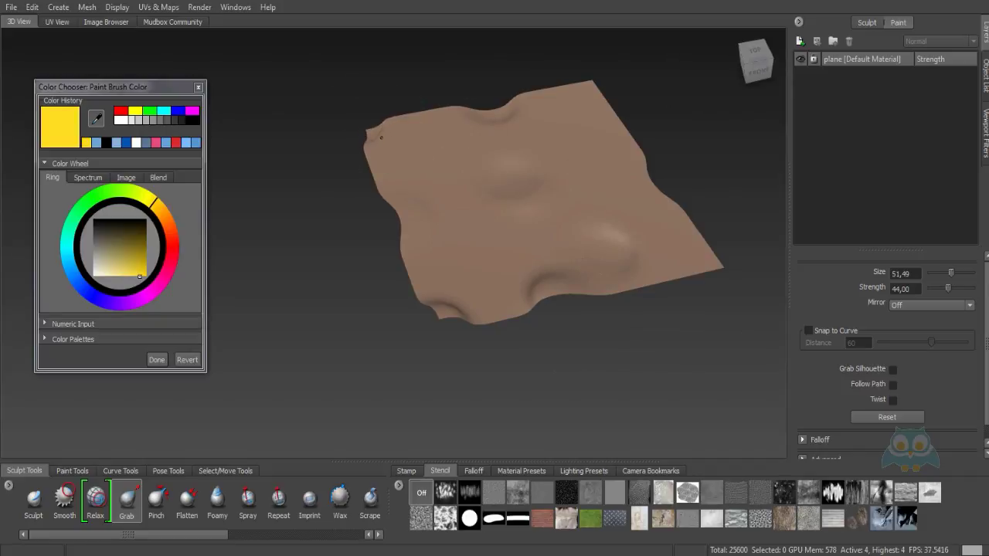
alt+drag(381, 137, 560, 236)
mouse_move(656, 369)
mouse_down()
mouse_move(623, 308)
mouse_move(673, 216)
mouse_move(688, 239)
mouse_up()
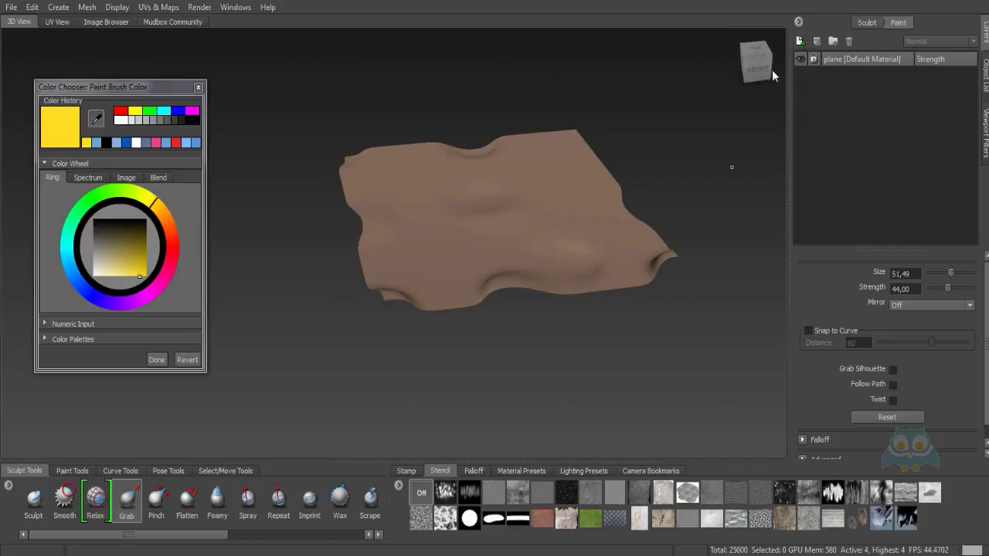
Create a Diffuse paint layer on the wavy plane, import the paper image above it and examine the mapping from several angles
click(501, 318)
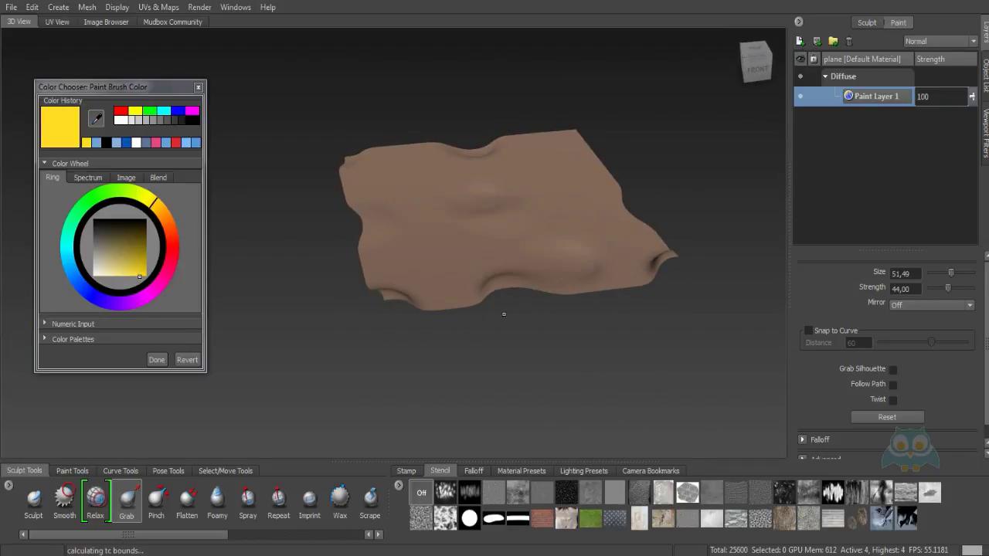
right_click(863, 99)
click(901, 341)
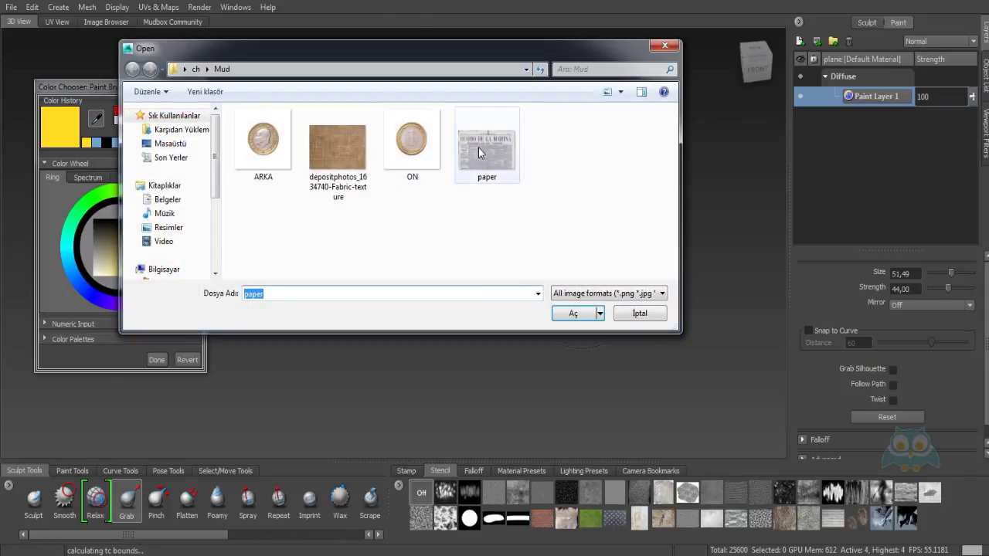
click(576, 313)
click(506, 298)
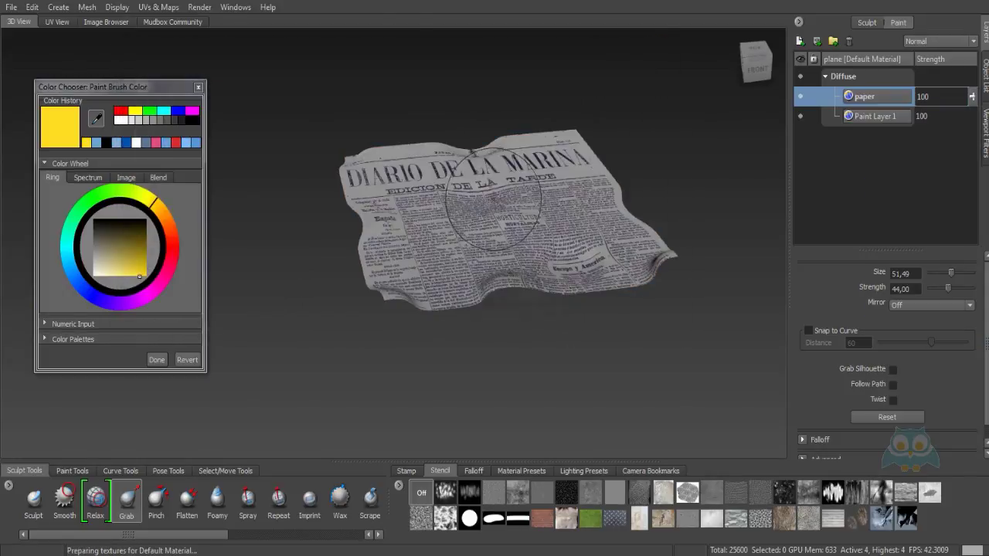
alt+drag(493, 199, 494, 166)
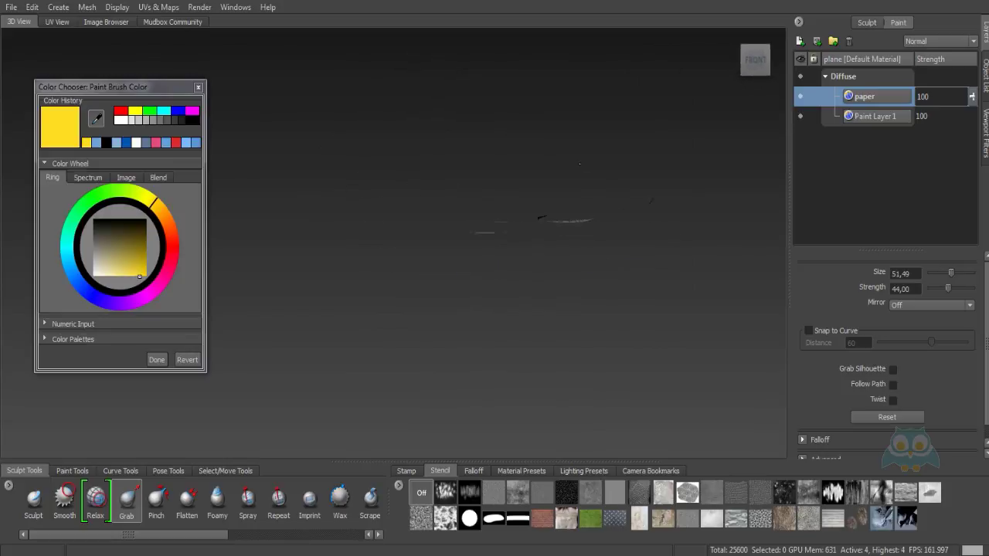
mouse_move(580, 163)
alt+mouse_down()
mouse_move(589, 221)
mouse_move(580, 274)
alt+mouse_up()
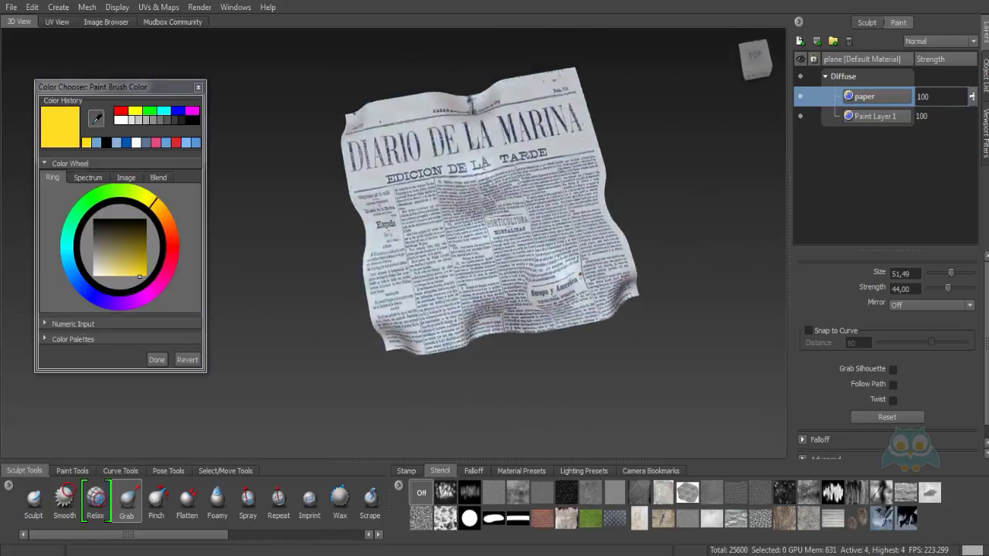
alt+drag(510, 240, 513, 204)
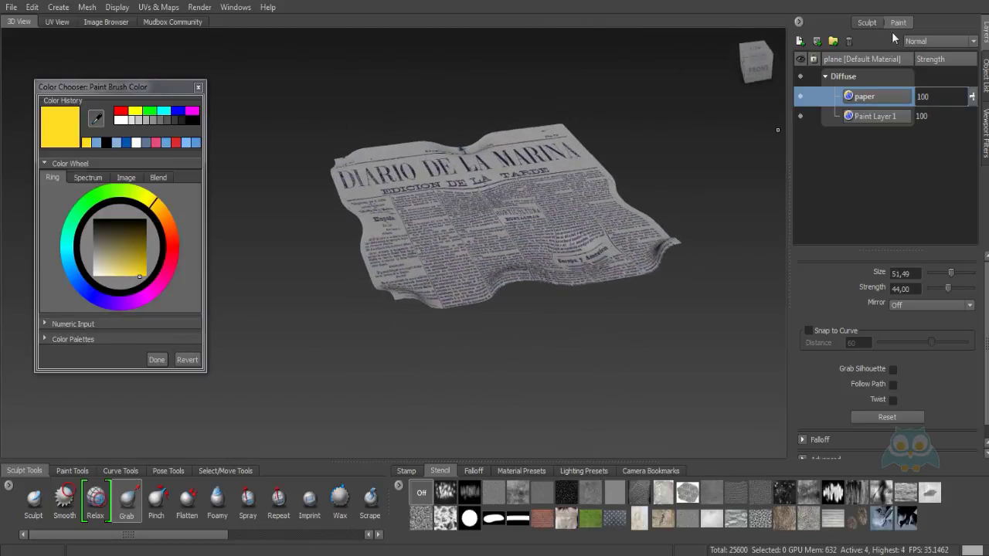
Delete the paper layer and Paint Layer 1, and remove the plane object from the scene
click(850, 42)
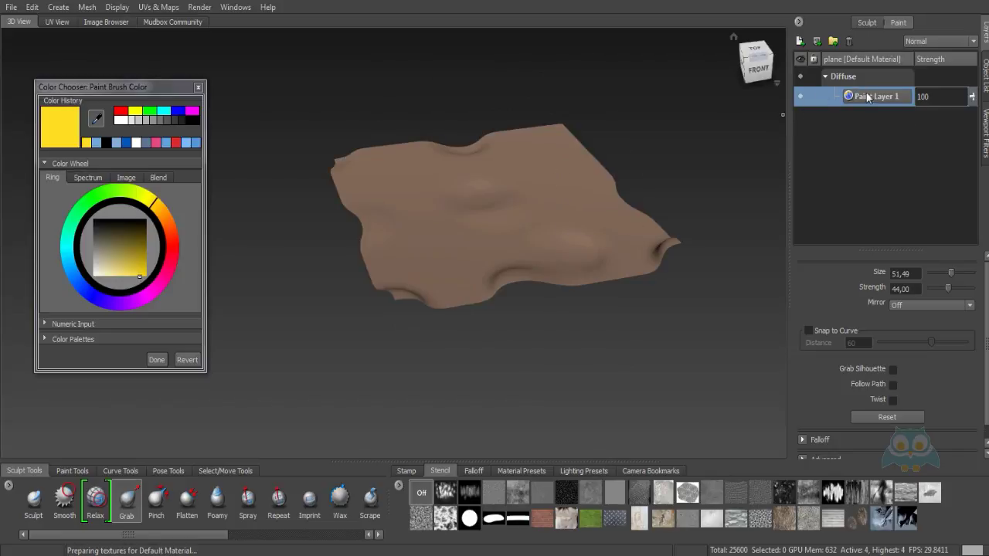
click(849, 42)
click(986, 82)
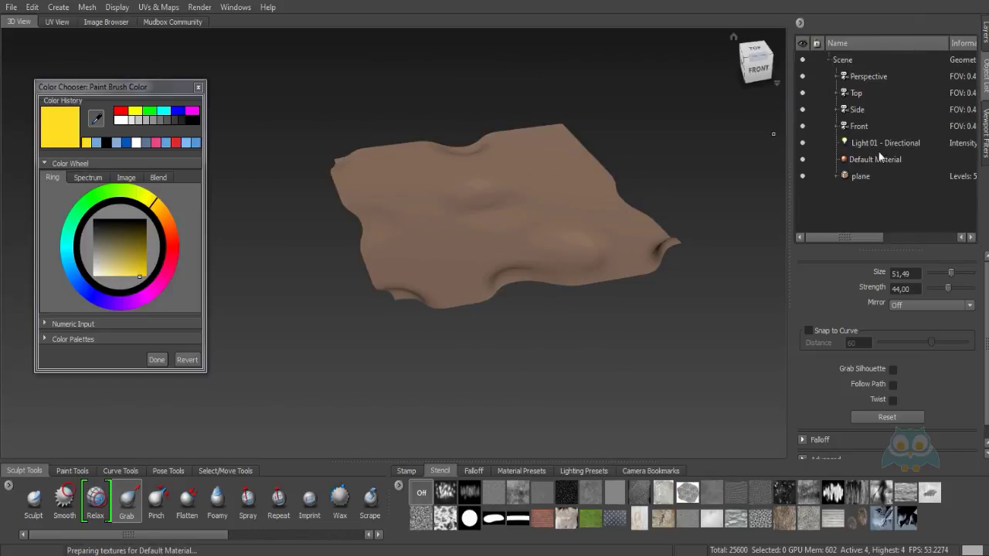
click(861, 176)
key(Delete)
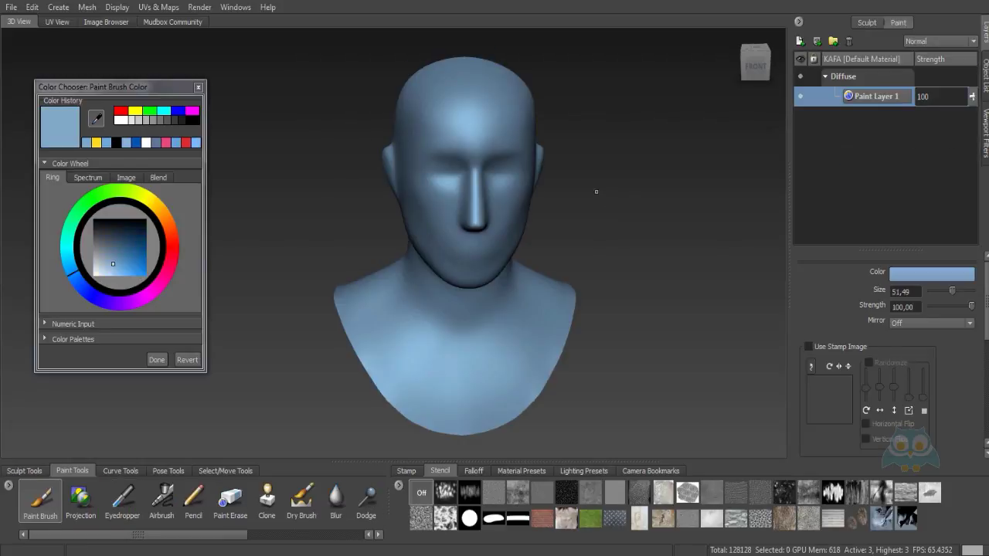
Examine the blue head bust and rename its Paint Layer 1 as K
alt+drag(597, 192, 516, 200)
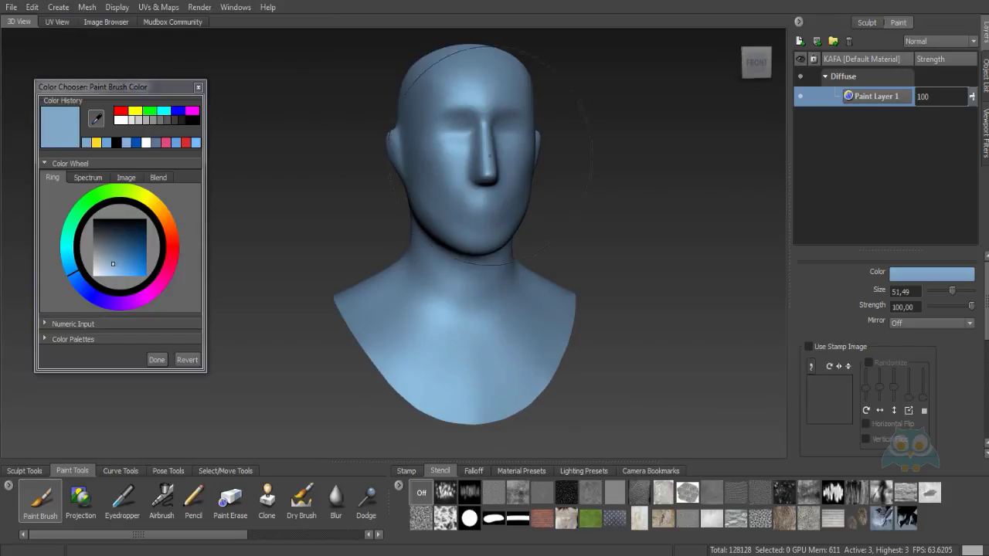
alt+drag(490, 155, 483, 193)
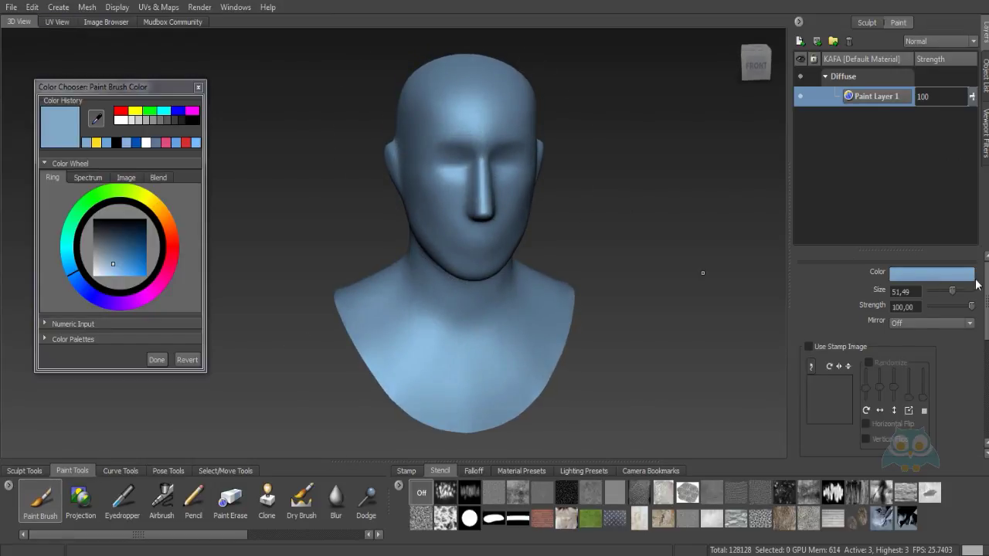
right_click(866, 95)
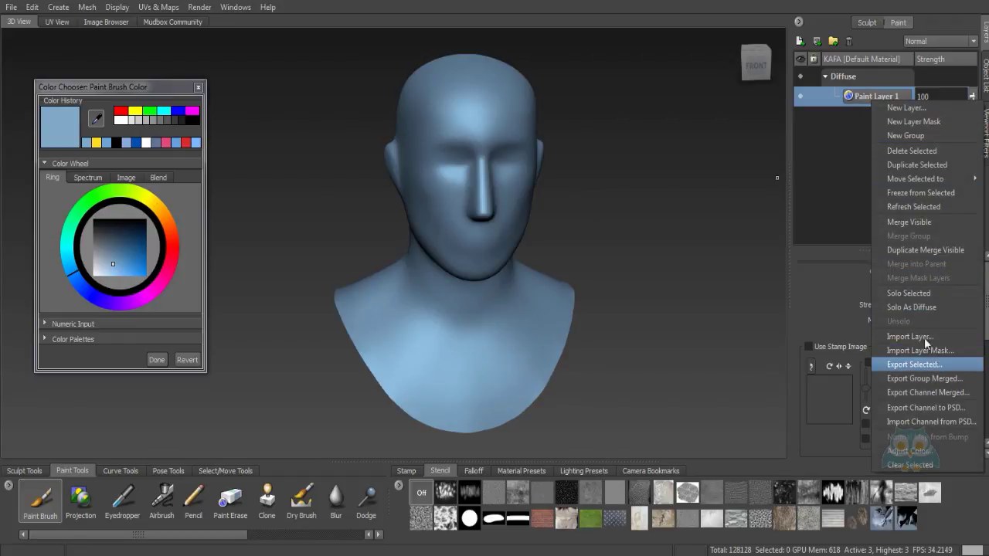
click(838, 189)
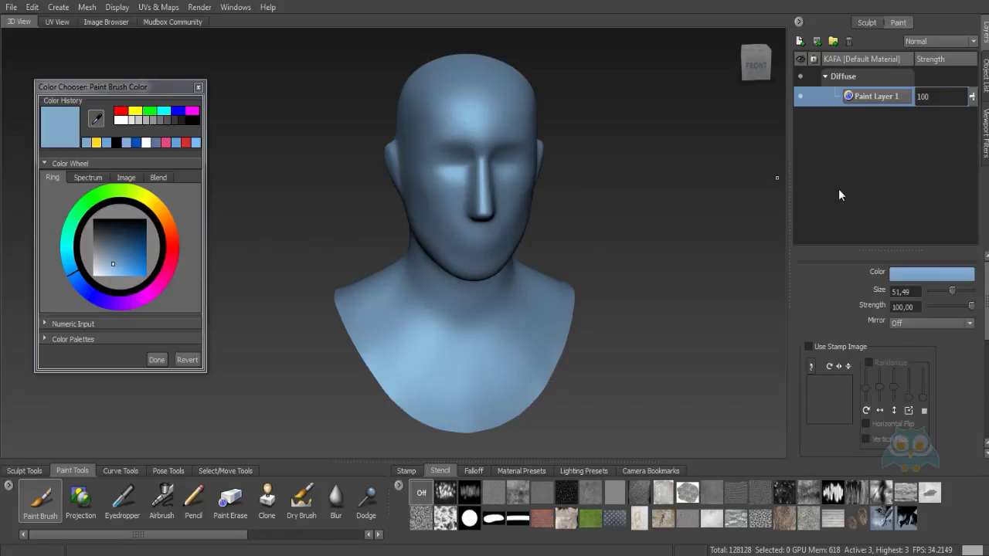
double_click(871, 96)
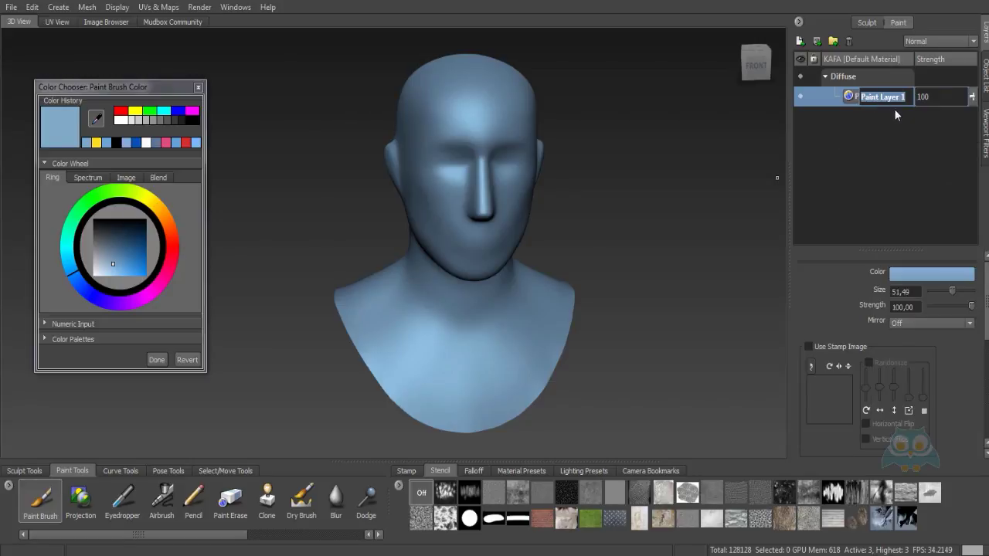
text(K)
Export the K layer to the Painting folder as the 8-bit RGBA image asd3.png, and view the exported picture
right_click(874, 109)
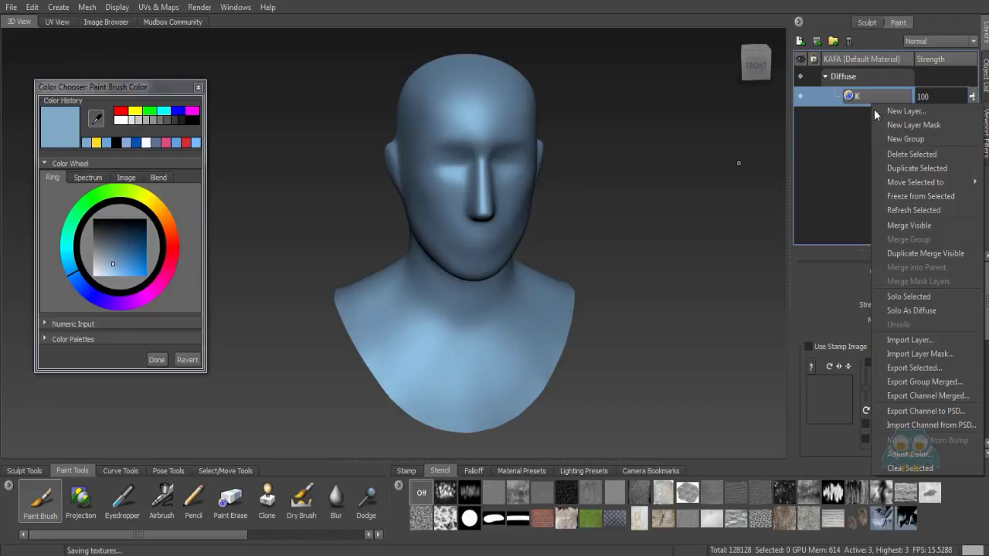
click(919, 369)
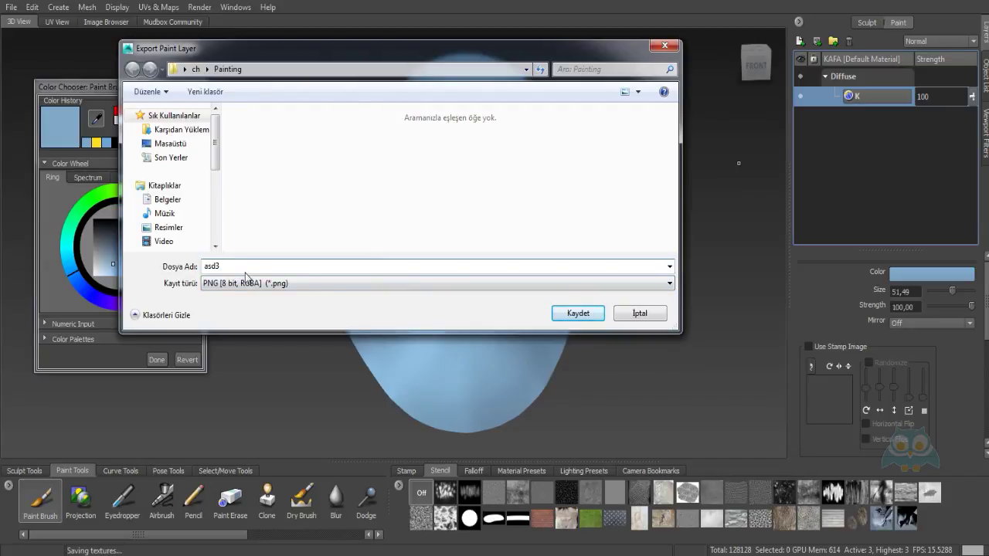
text(.png)
key(Return)
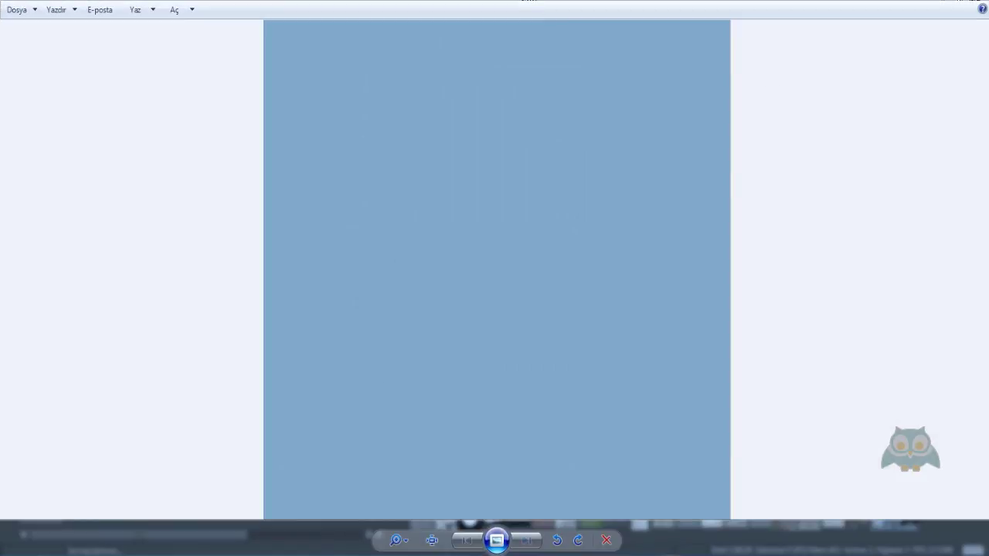
click(978, 1)
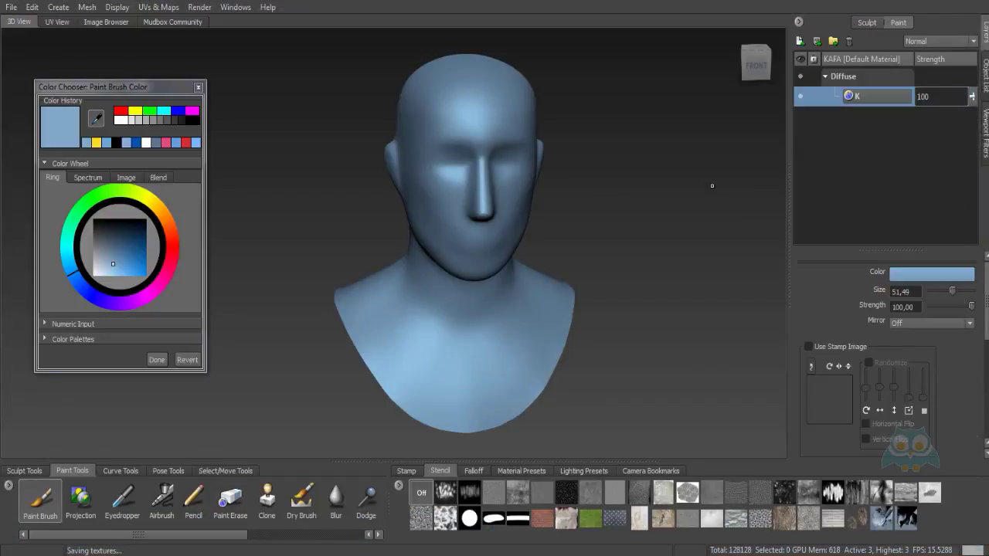
key(alt+Tab)
mouse_move(572, 96)
mouse_down()
mouse_move(449, 85)
mouse_move(988, 97)
mouse_up()
mouse_move(549, 141)
alt+mouse_down()
mouse_move(541, 135)
mouse_move(546, 150)
alt+mouse_up()
scroll(544, 152, down, 1)
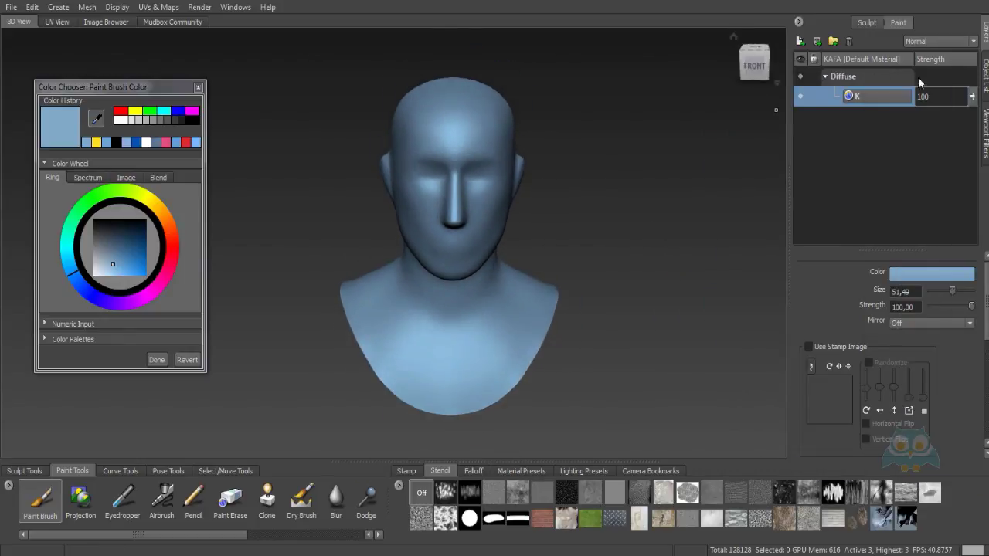
Duplicate the K layer in the head's Diffuse channel
right_click(867, 98)
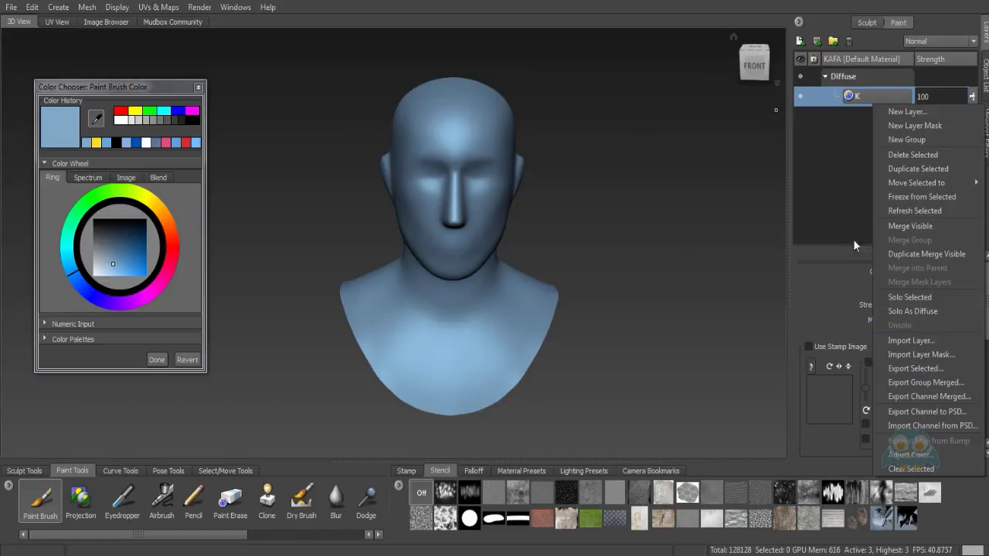
click(821, 176)
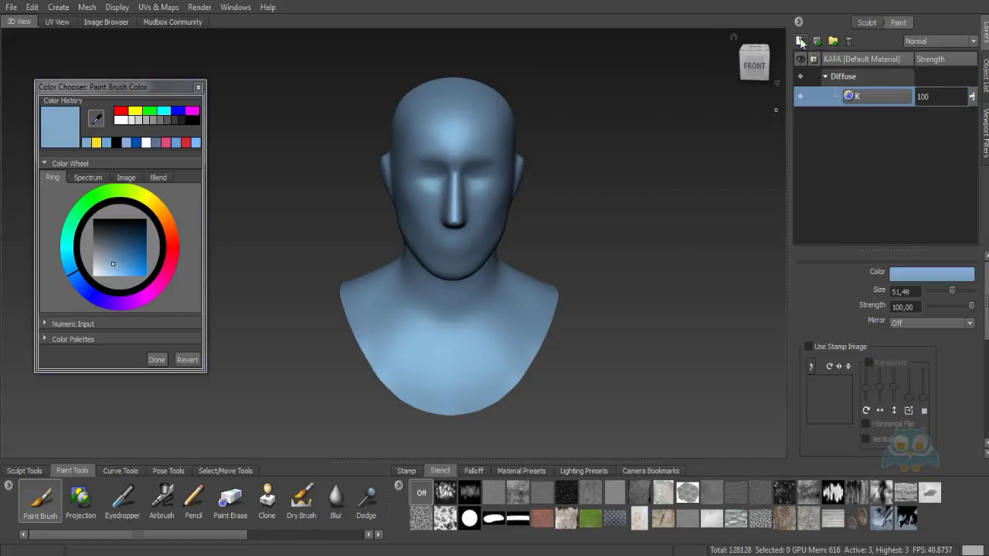
right_click(860, 98)
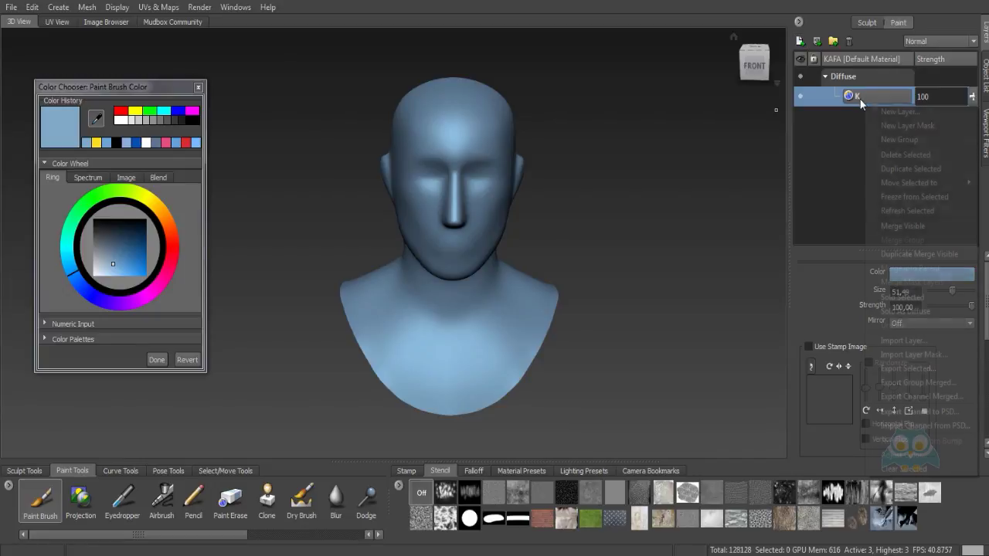
click(902, 167)
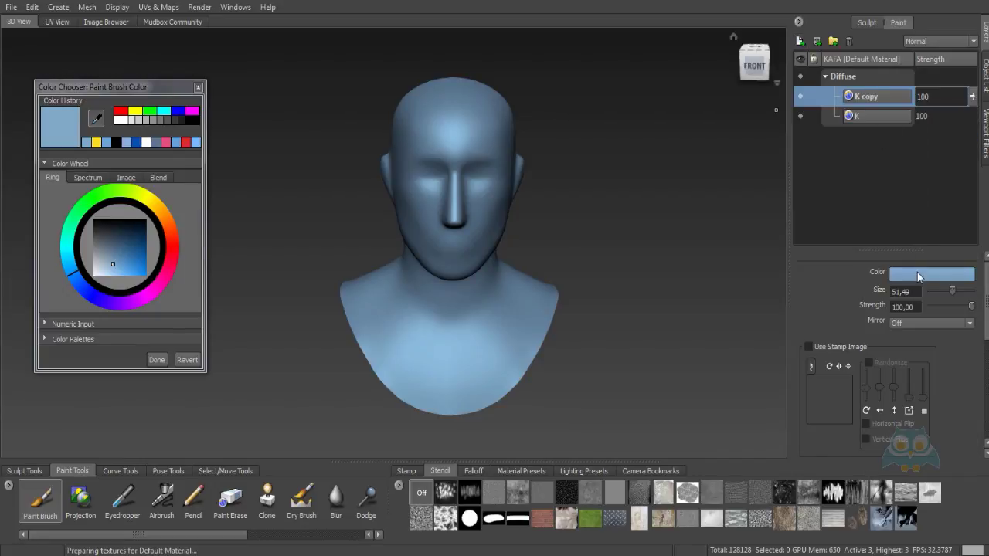
On the K copy layer, paint the face and neck pale yellow and go over the face in bright yellow at brush size 31.49
click(157, 203)
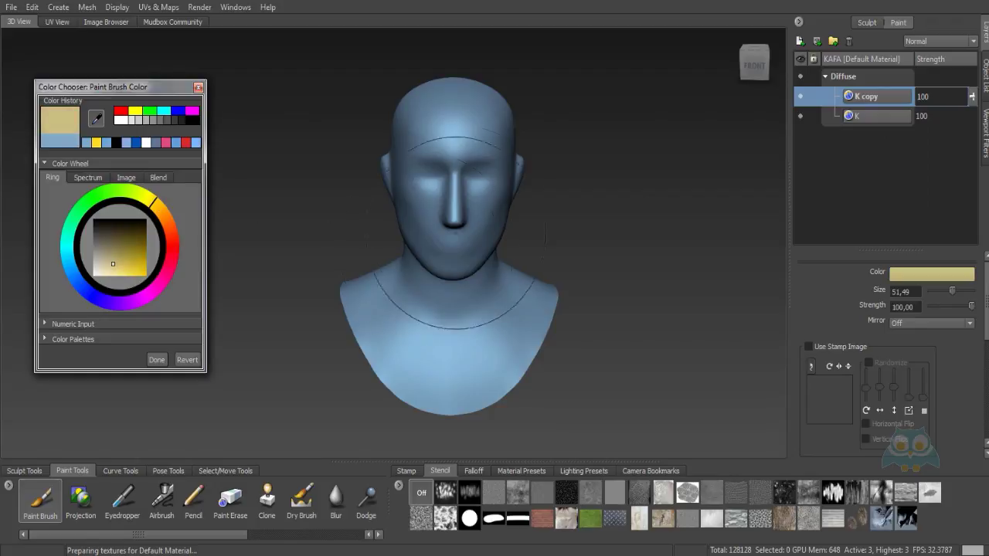
mouse_move(456, 230)
mouse_down()
mouse_move(445, 131)
mouse_move(456, 325)
mouse_up()
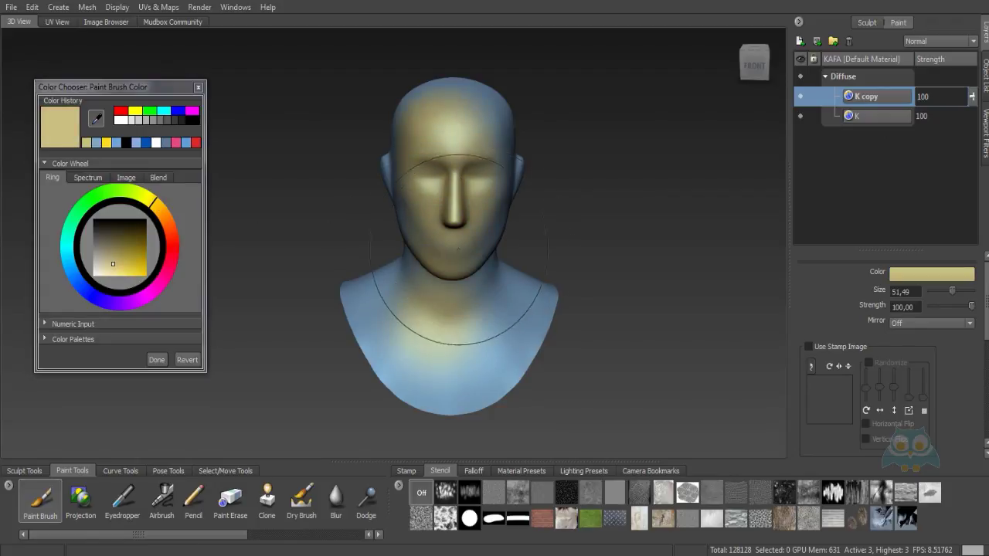
key(b)
mouse_move(453, 252)
mouse_down()
mouse_move(394, 249)
mouse_move(442, 238)
mouse_up()
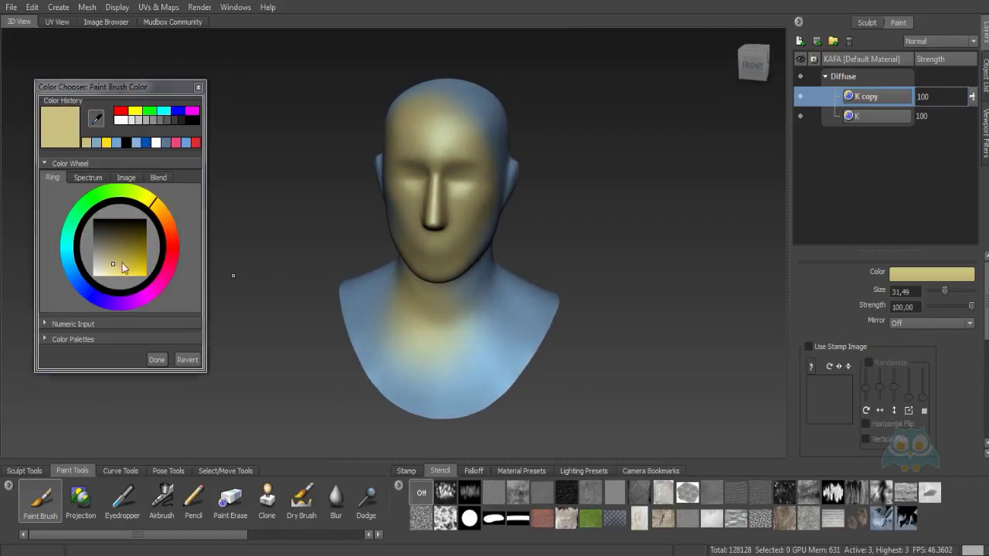
drag(122, 263, 148, 277)
drag(432, 252, 453, 128)
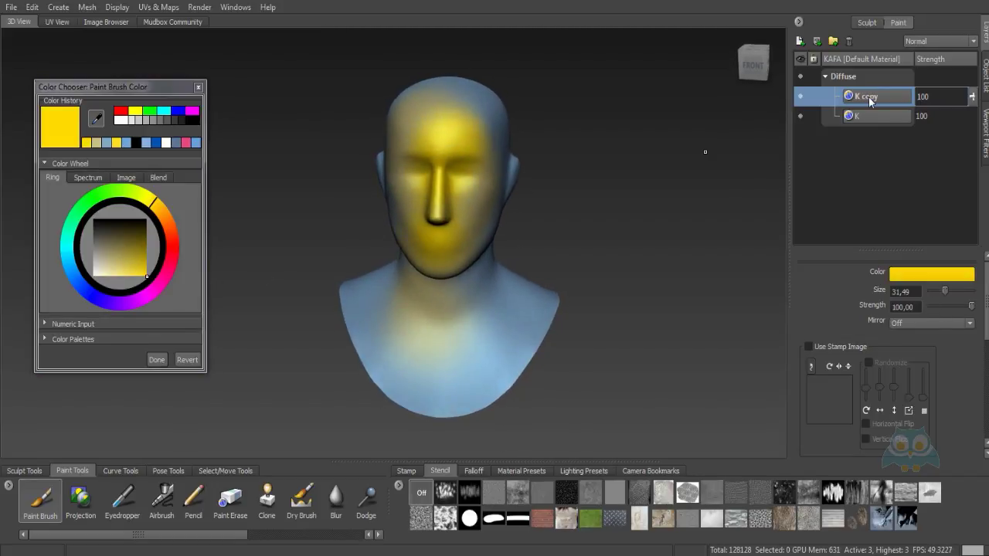
right_click(869, 97)
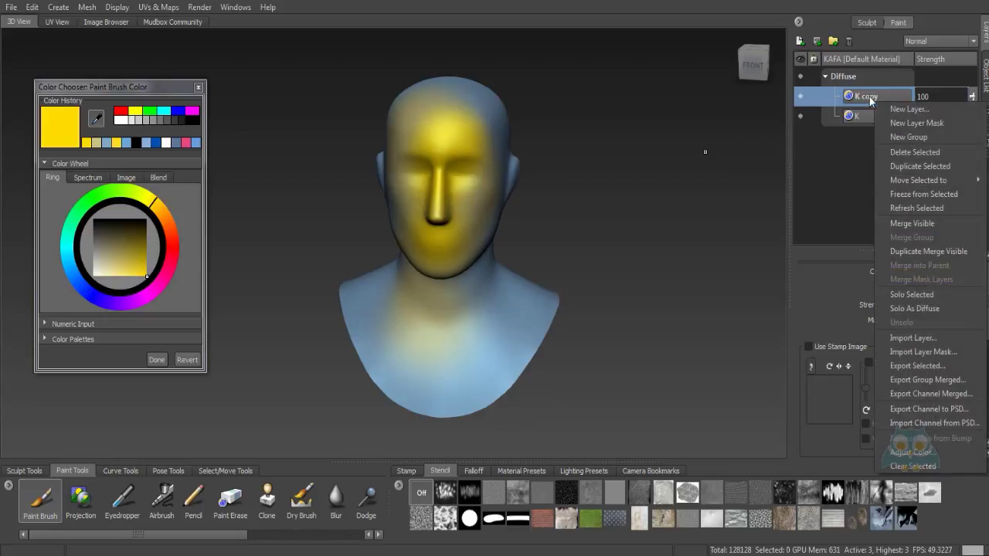
click(928, 393)
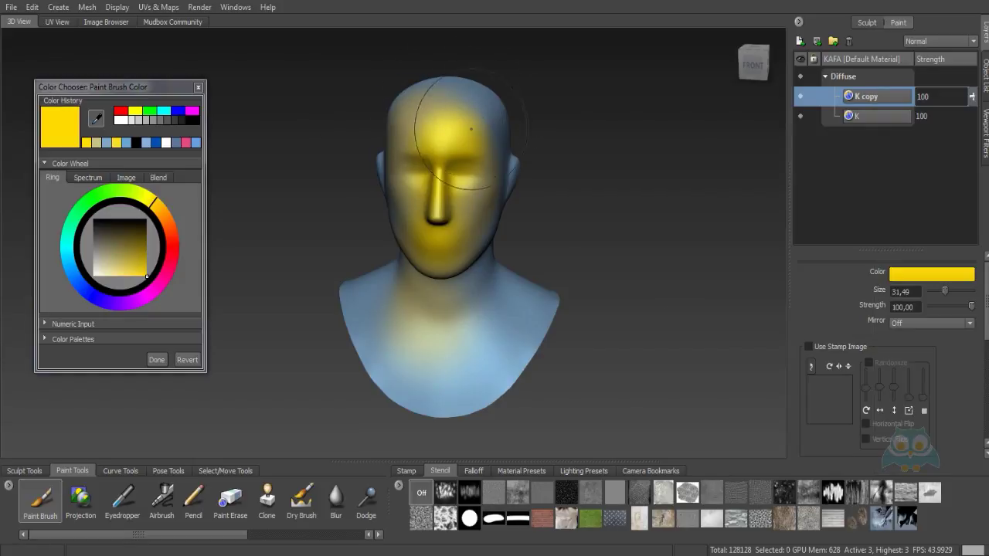
right_click(878, 104)
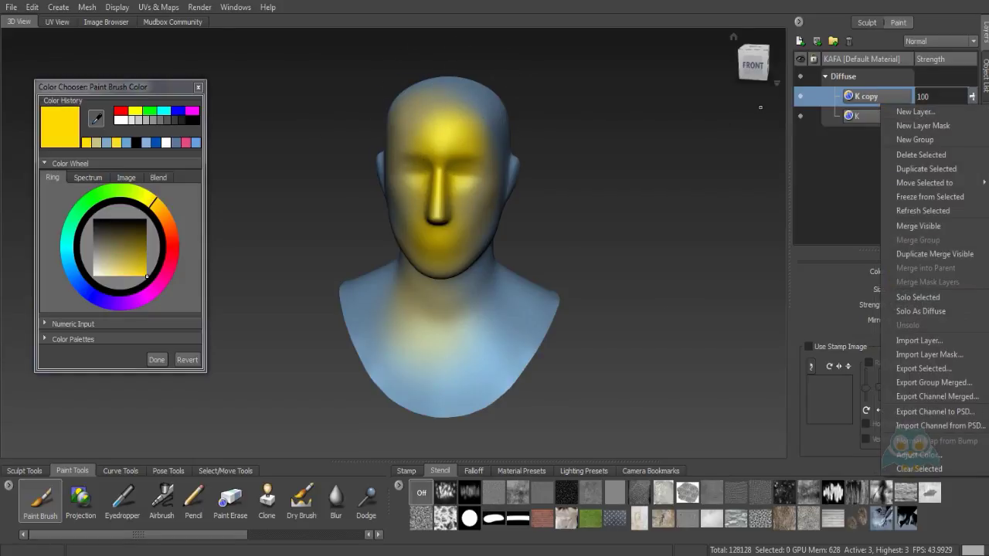
click(576, 221)
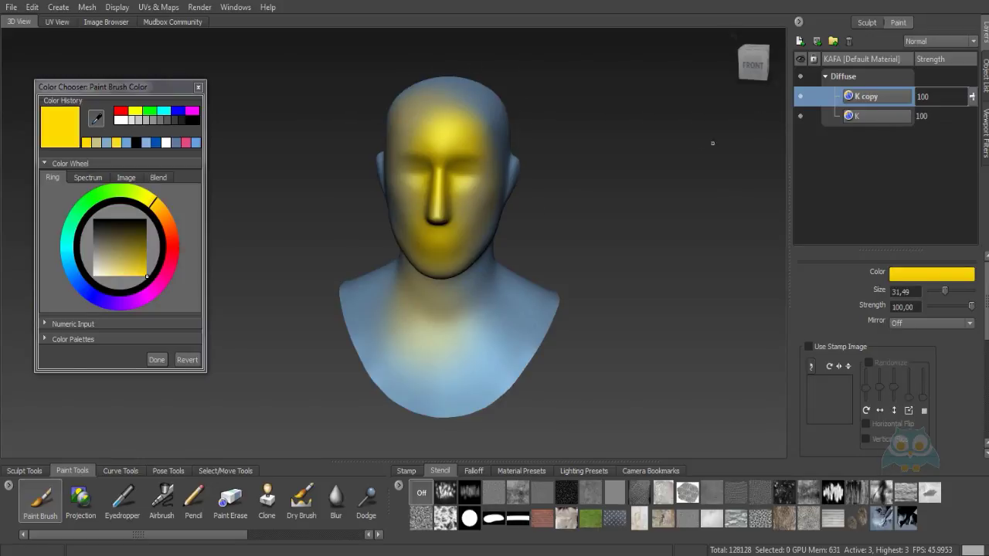
Export all paint layers of the Diffuse channel merged as the 8-bit RGBA image asd3.png in the Painting folder, replacing the existing file
right_click(870, 99)
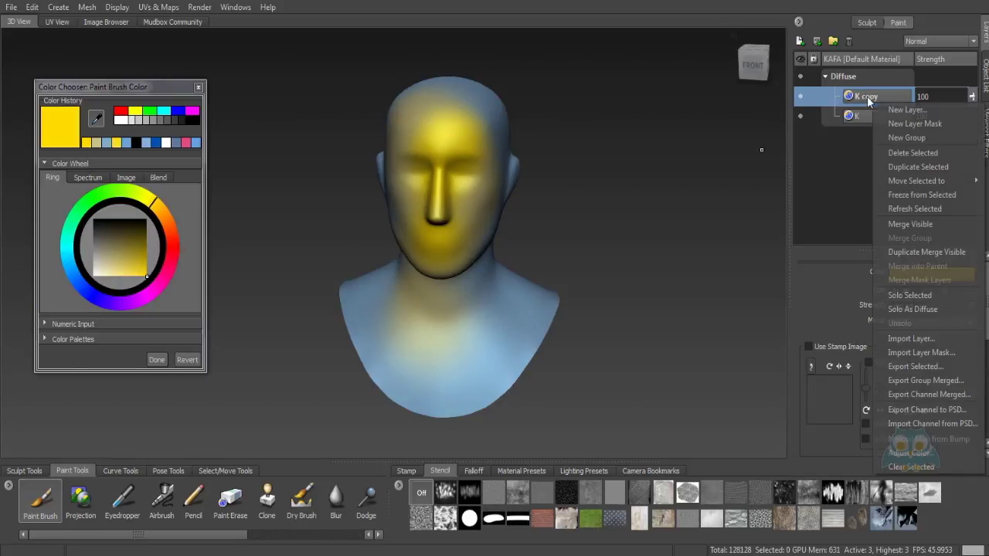
click(930, 396)
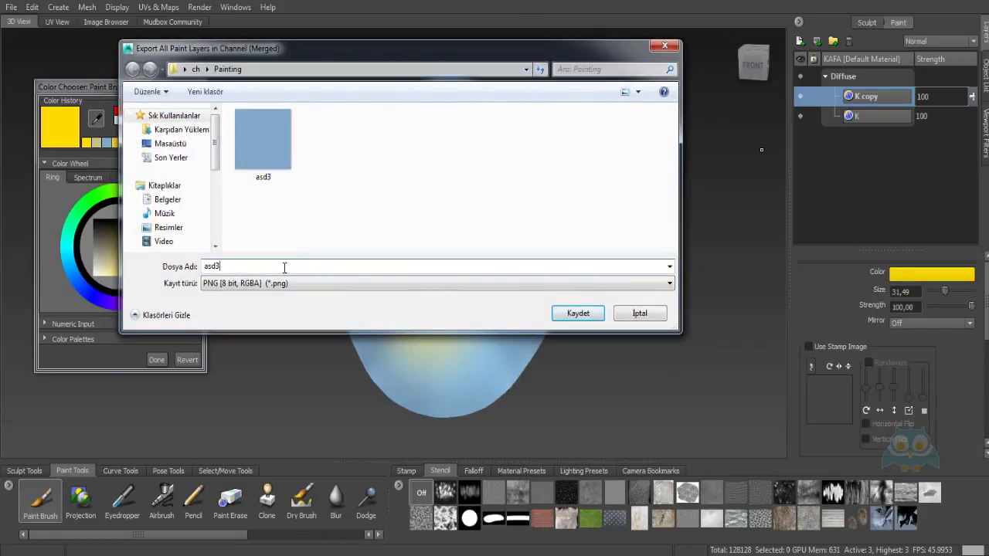
text(.png)
key(Return)
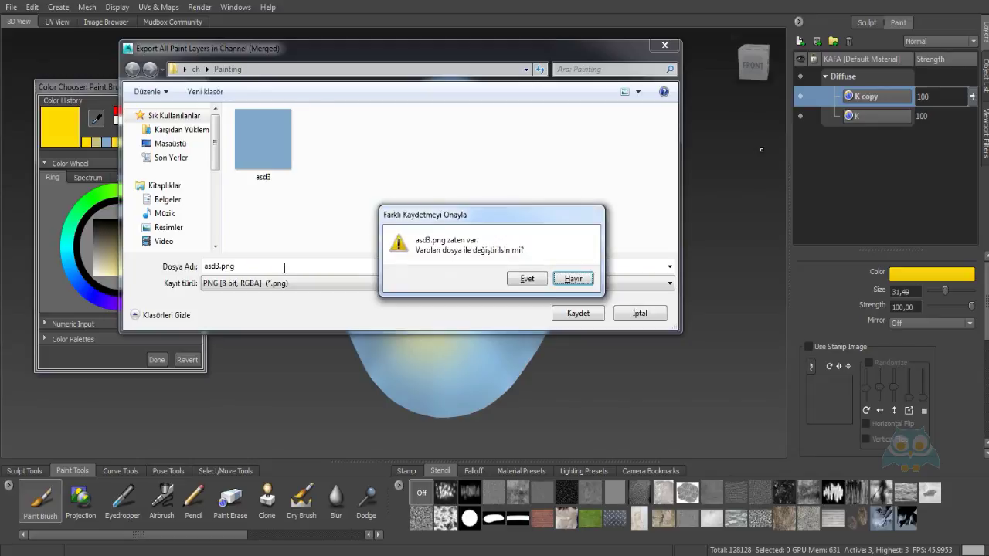
click(541, 280)
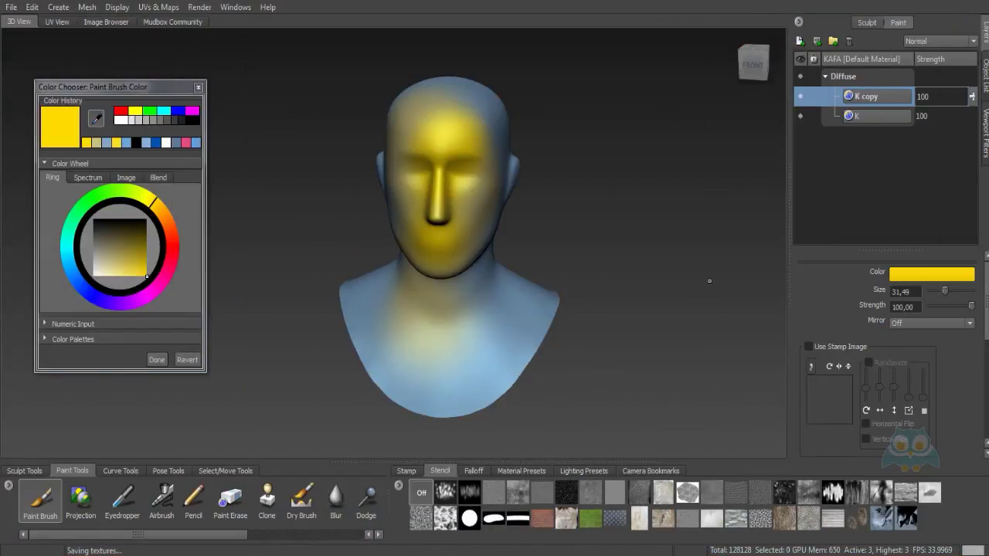
Create a new layer group in the Diffuse channel and move the K copy and K layers into it
alt+drag(548, 171, 551, 179)
right_click(864, 100)
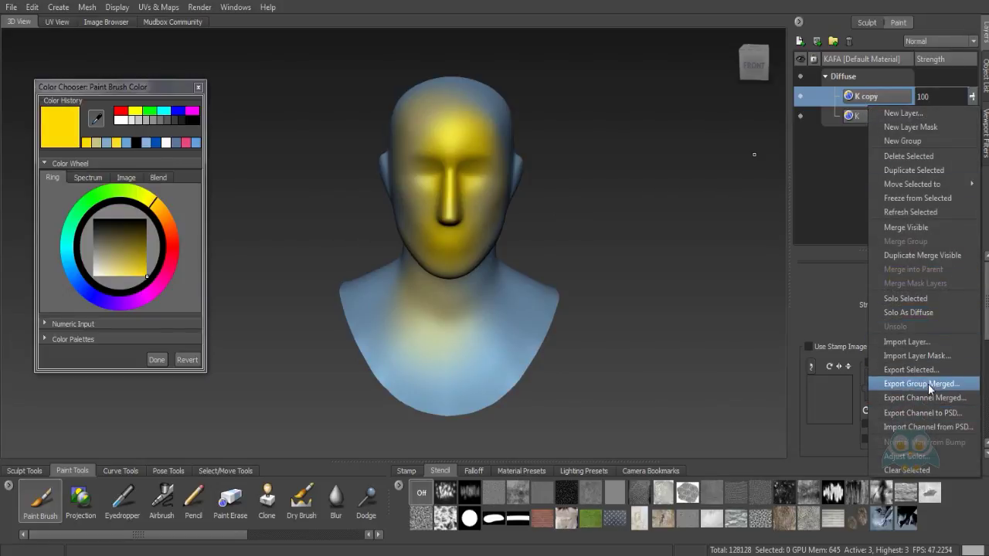
click(903, 141)
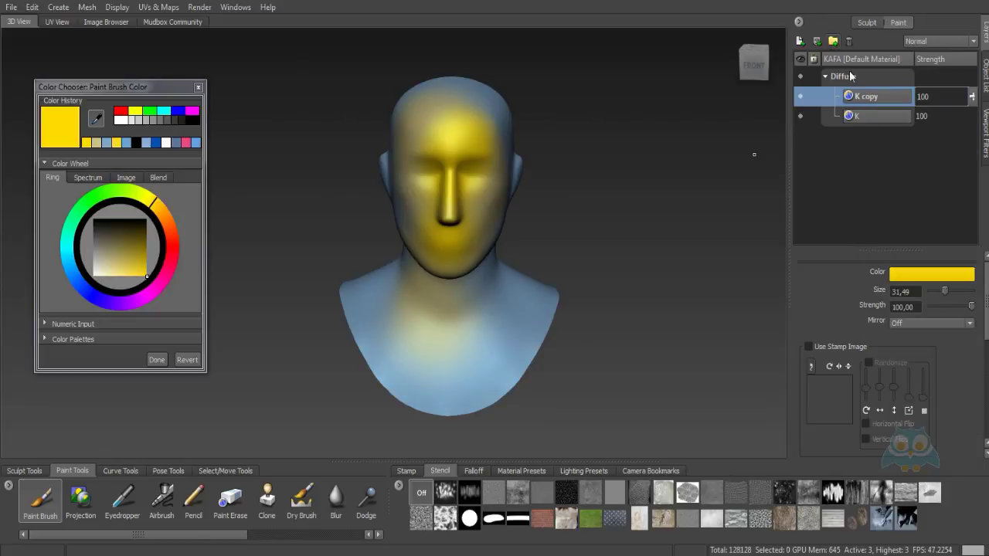
click(869, 118)
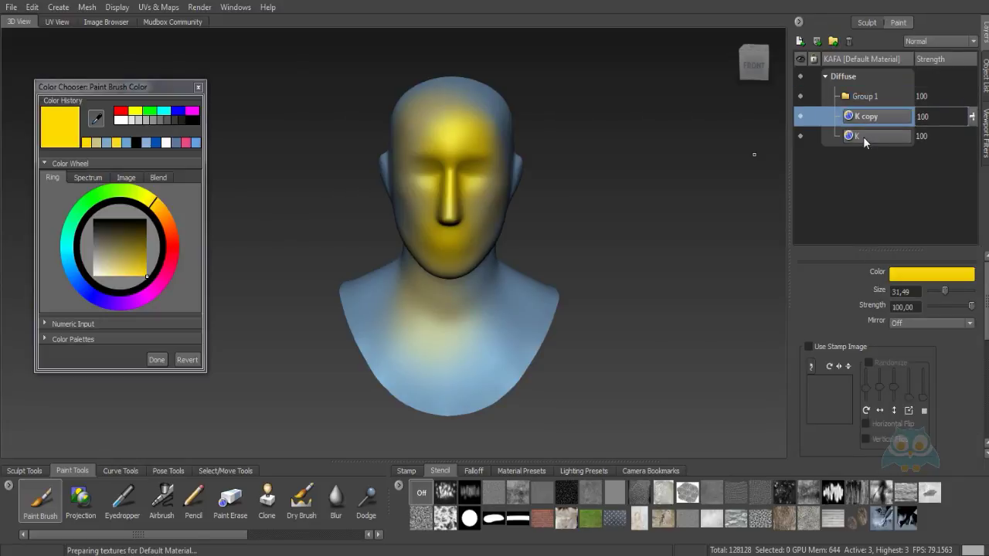
click(863, 137)
drag(870, 118, 867, 100)
mouse_move(862, 136)
mouse_down()
mouse_move(873, 136)
mouse_move(880, 102)
mouse_move(873, 143)
mouse_up()
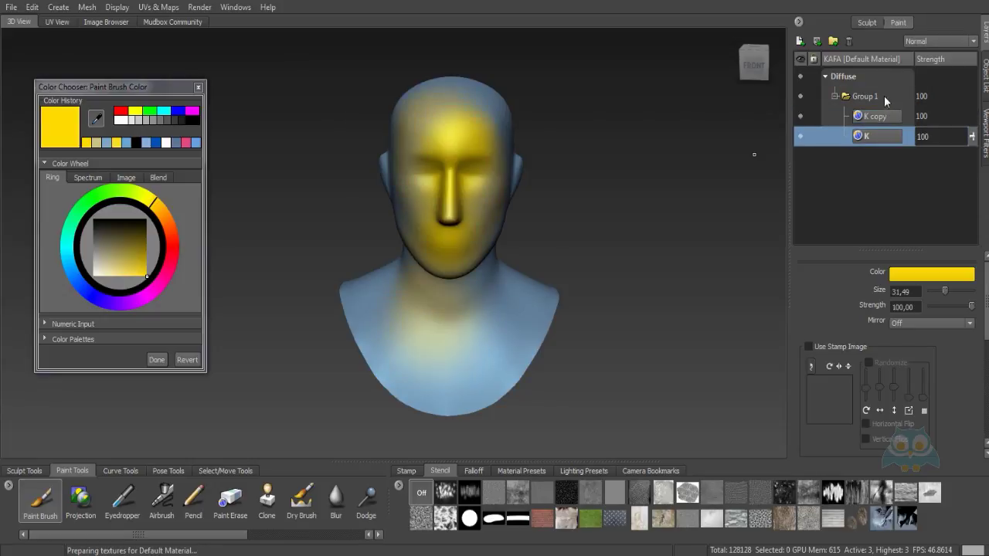
Export the merged layers of Group 1 to the Painting folder as the 8-bit RGBA PNG image asd3aa
click(876, 96)
right_click(874, 95)
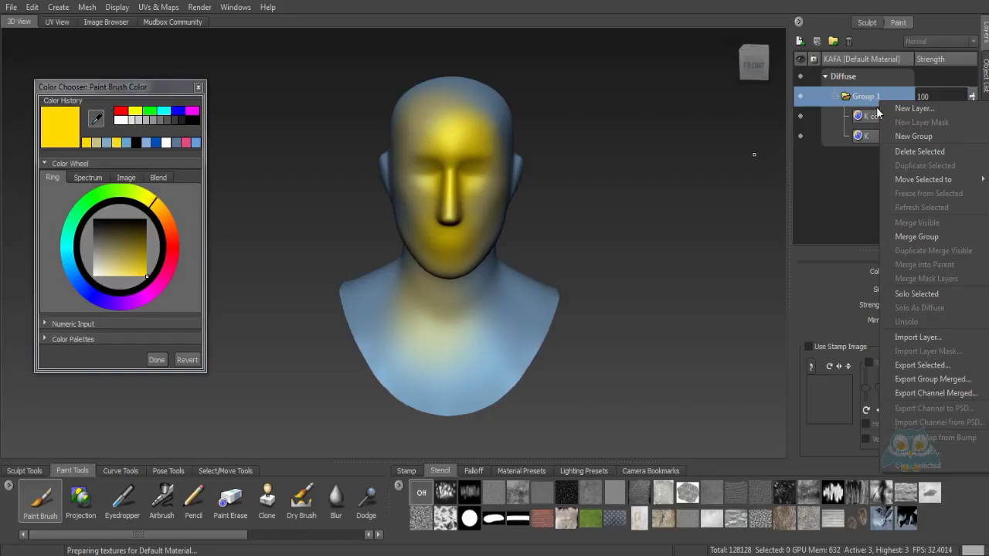
click(932, 379)
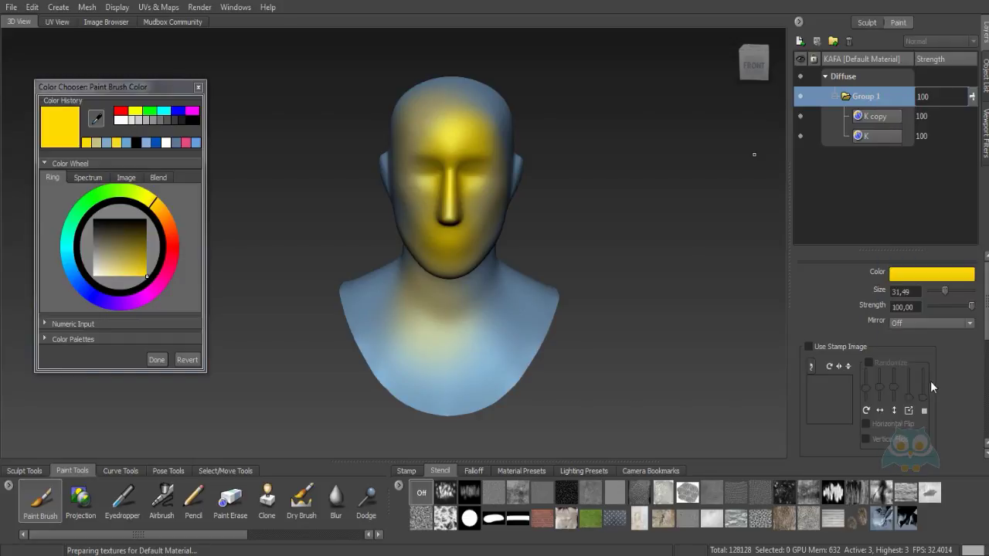
click(304, 265)
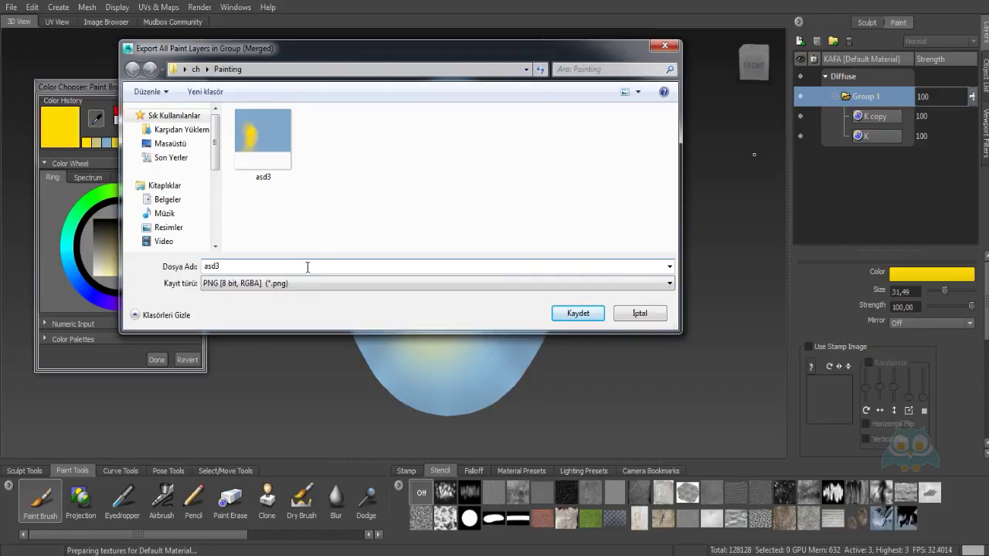
click(580, 316)
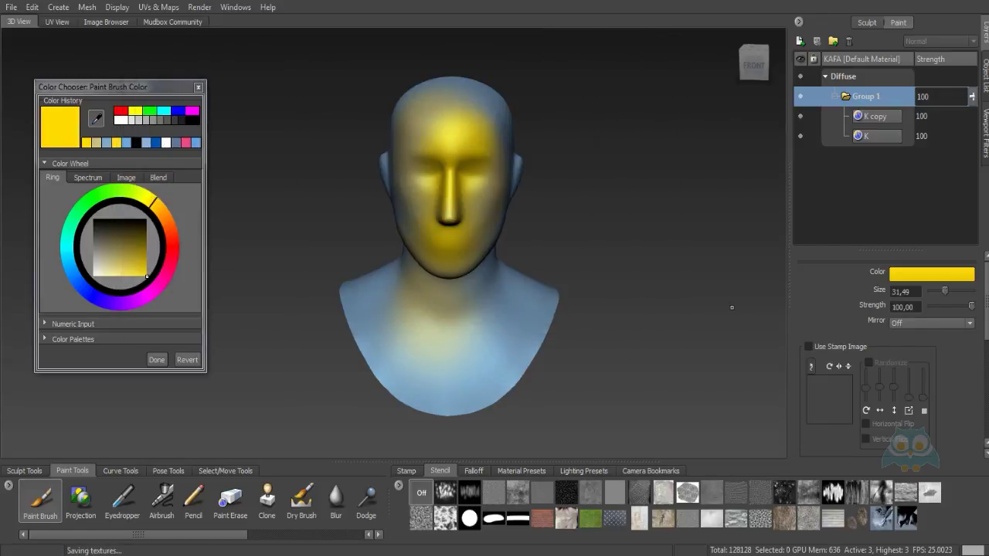
Examine the exported asd3aa image in the Painting folder, then return to the head model
key(alt+Tab)
drag(630, 94, 498, 81)
click(496, 260)
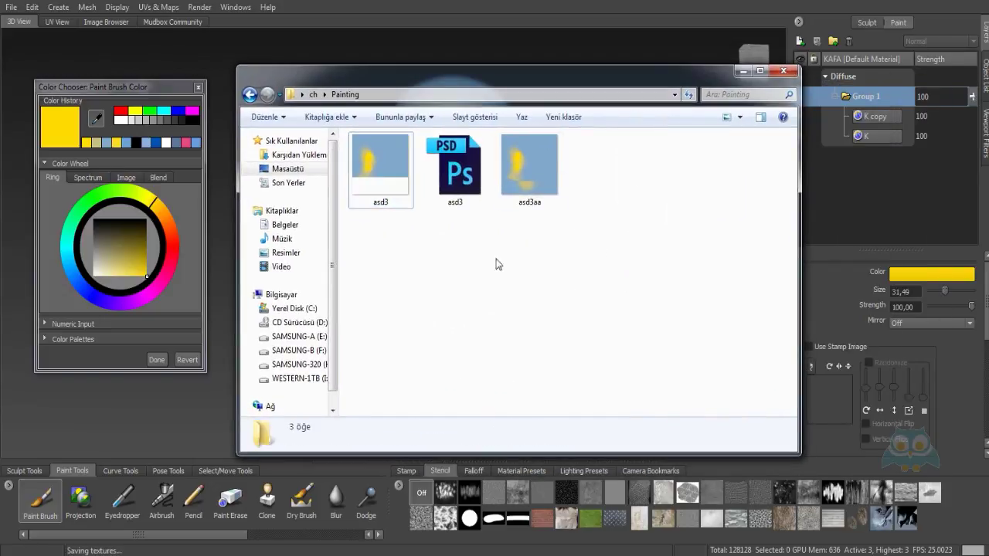
click(554, 196)
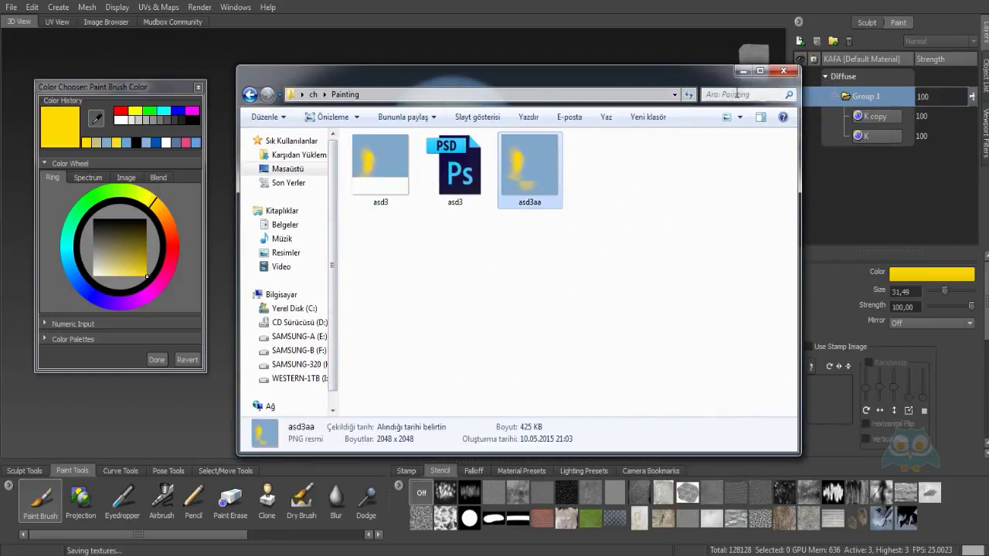
drag(475, 83, 988, 70)
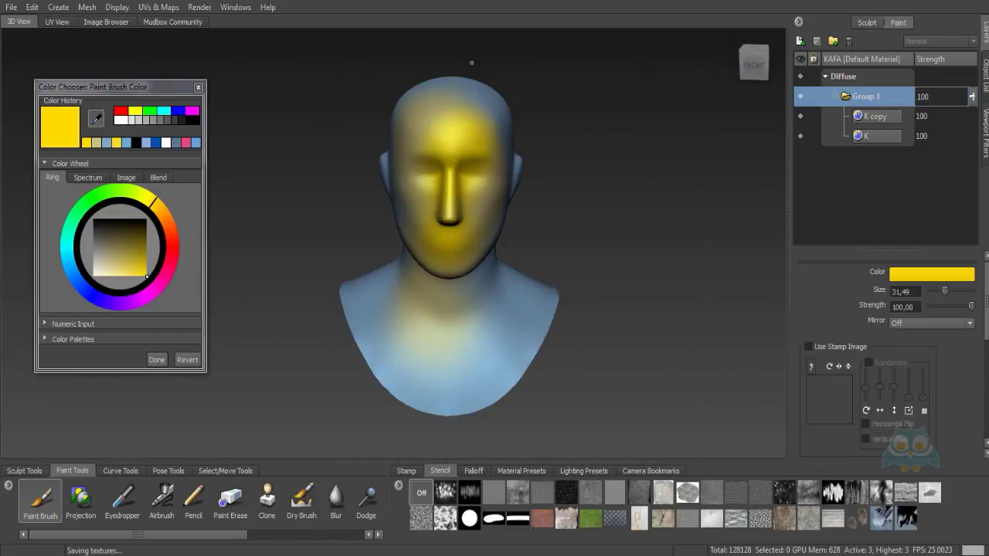
Move the K and K copy layers out of Group 1, with K copy on top, and delete the empty group
click(884, 118)
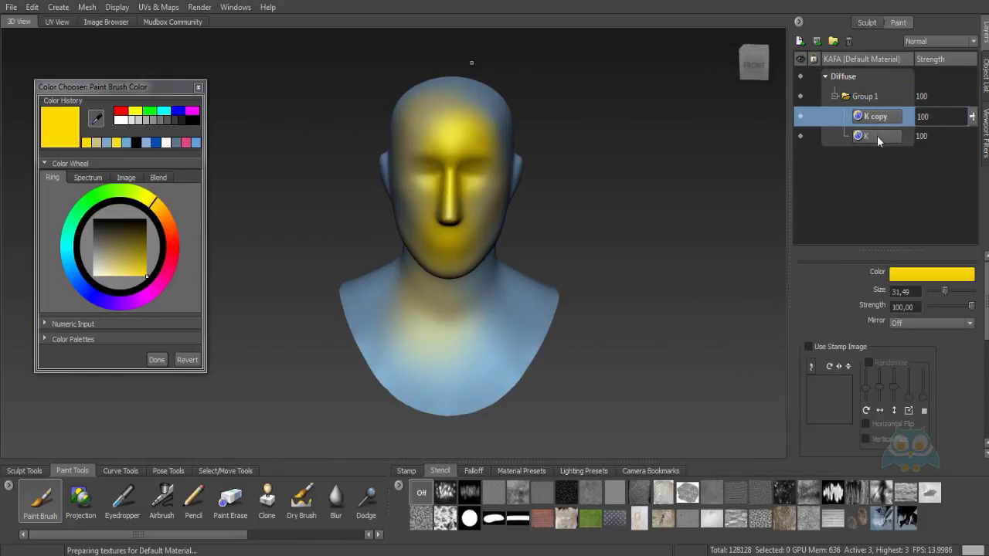
mouse_move(878, 140)
mouse_down()
mouse_move(887, 138)
mouse_move(879, 101)
mouse_up()
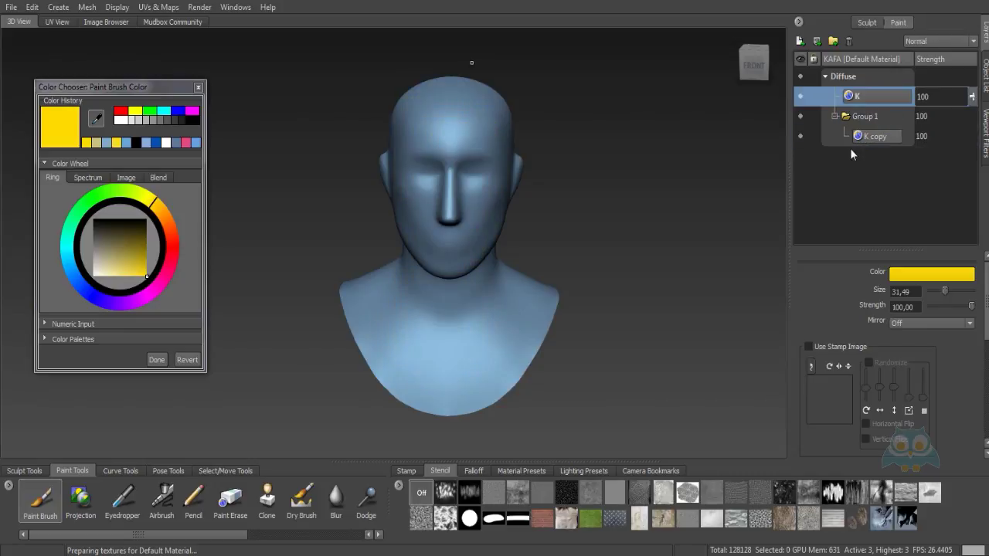
drag(878, 137, 877, 99)
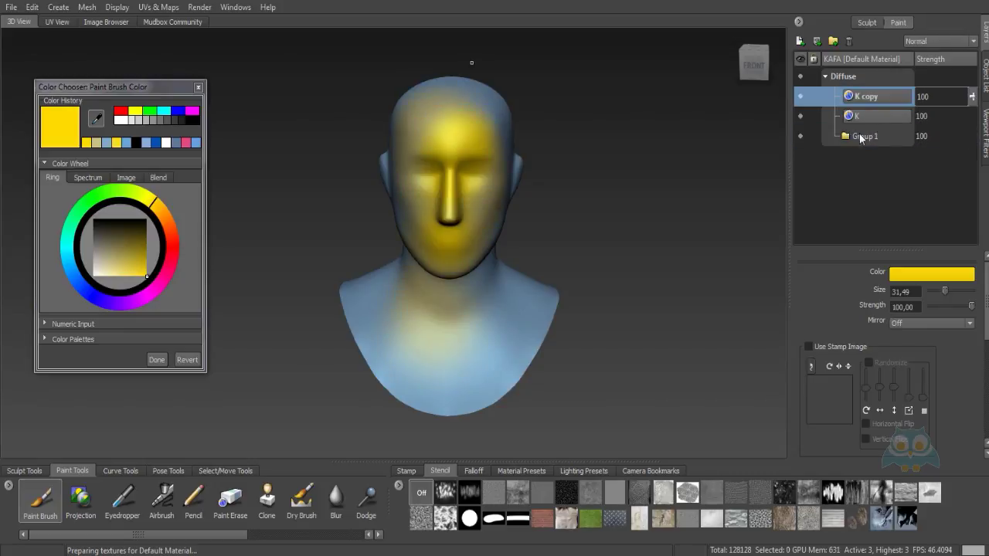
click(860, 138)
click(849, 42)
Export the Diffuse paint channel to the Painting folder as the Photoshop file deneme.psd
click(877, 97)
right_click(880, 101)
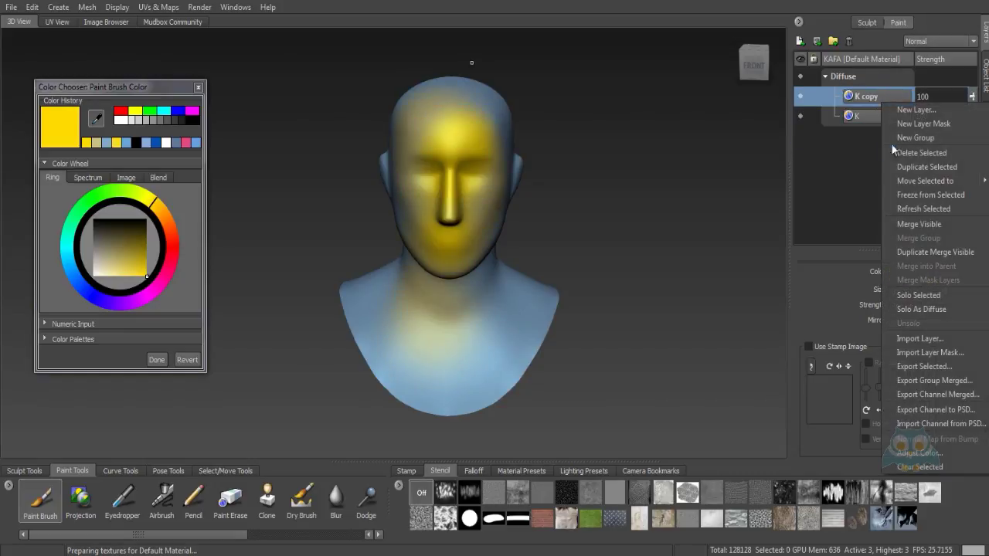
click(949, 418)
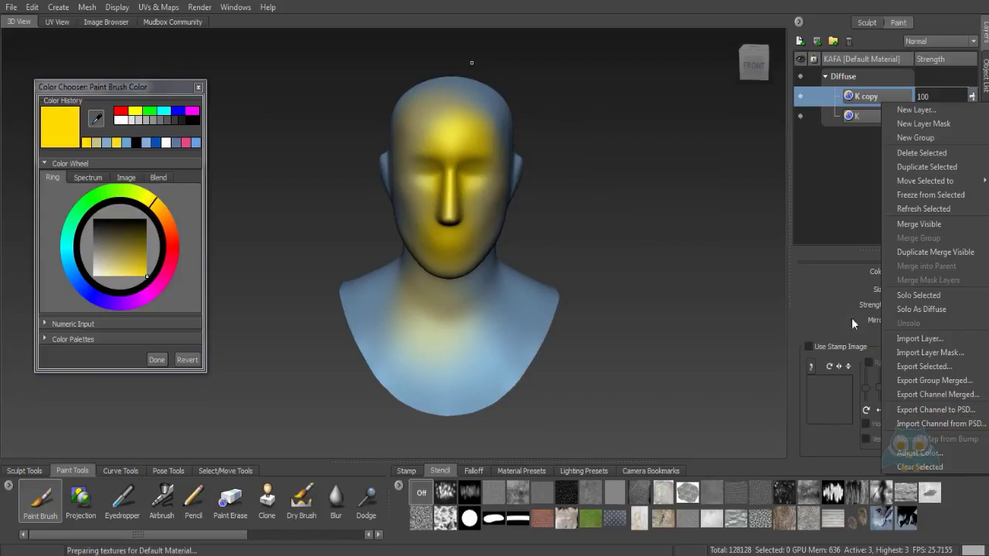
click(945, 416)
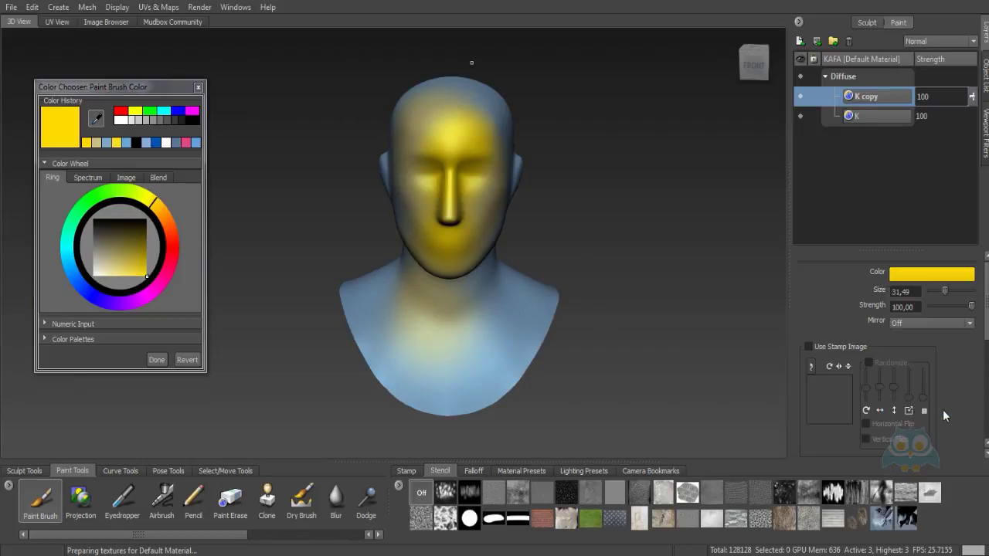
click(257, 266)
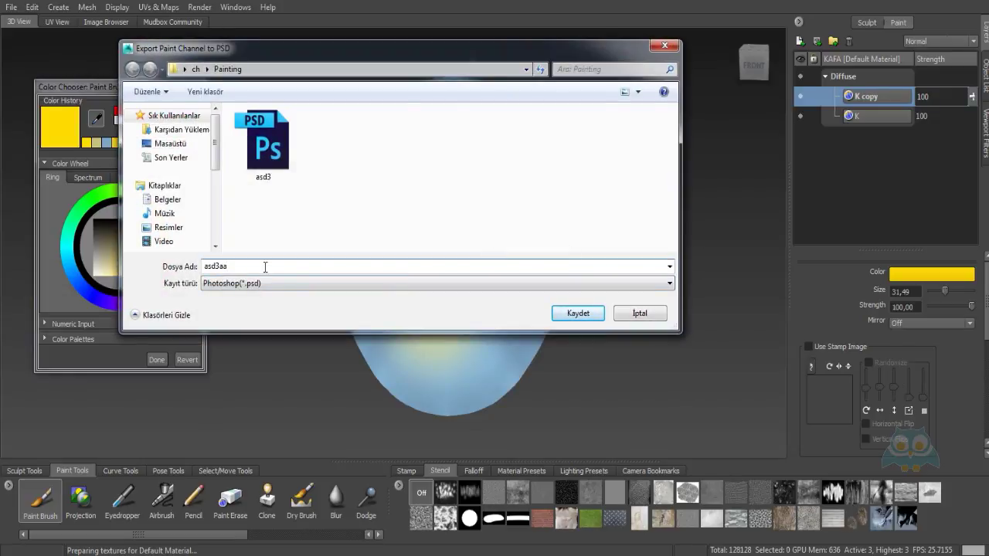
key(BackSpace)
key(BackSpace)
key(BackSpace)
key(BackSpace)
key(BackSpace)
key(BackSpace)
text(deneem)
key(Return)
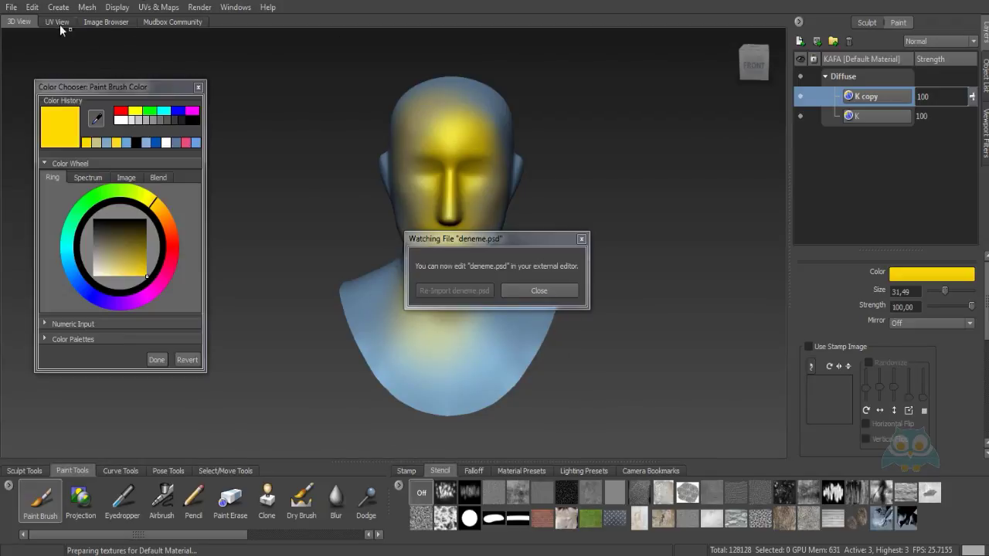
Examine the head's UV layout with its painted texture, then return to the 3D view
click(54, 22)
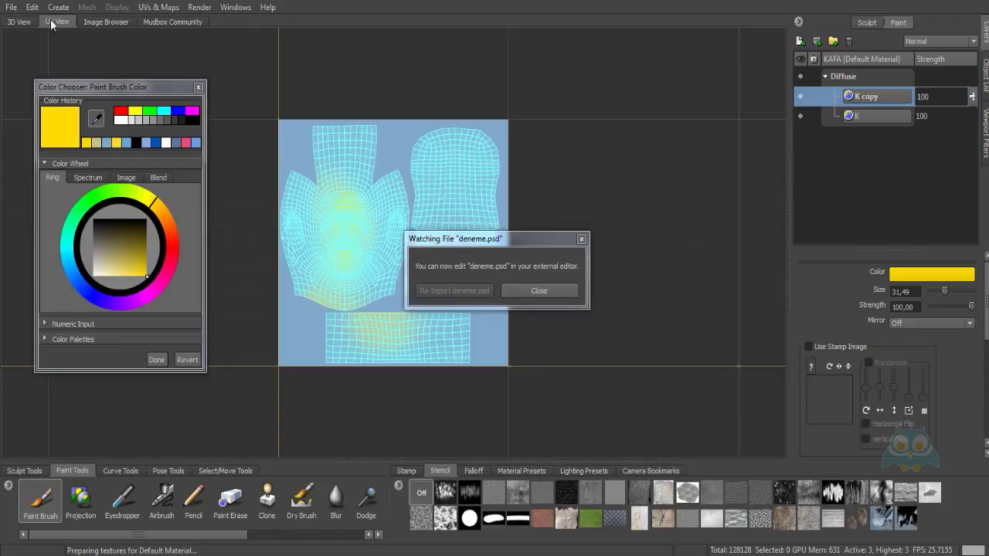
alt+right_drag(397, 166, 327, 143)
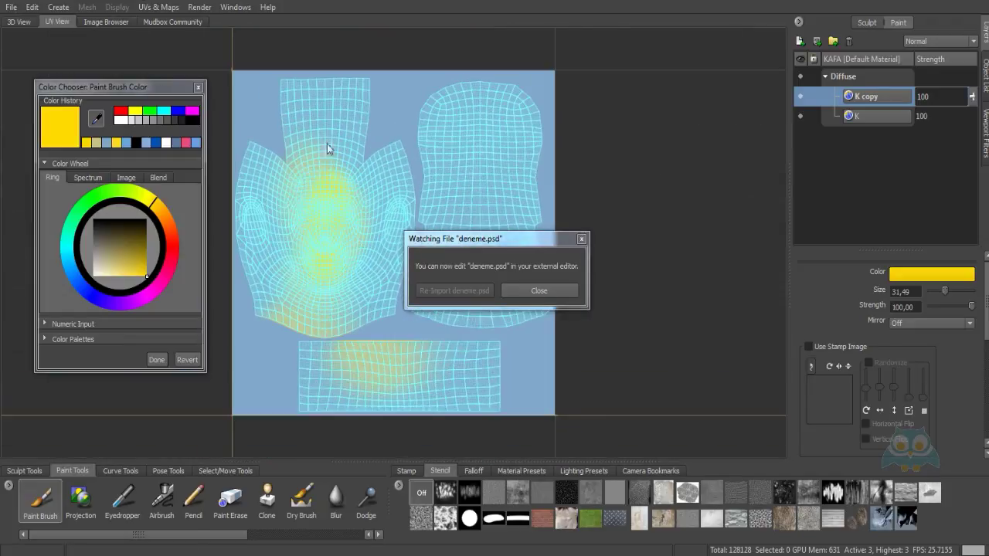
click(18, 22)
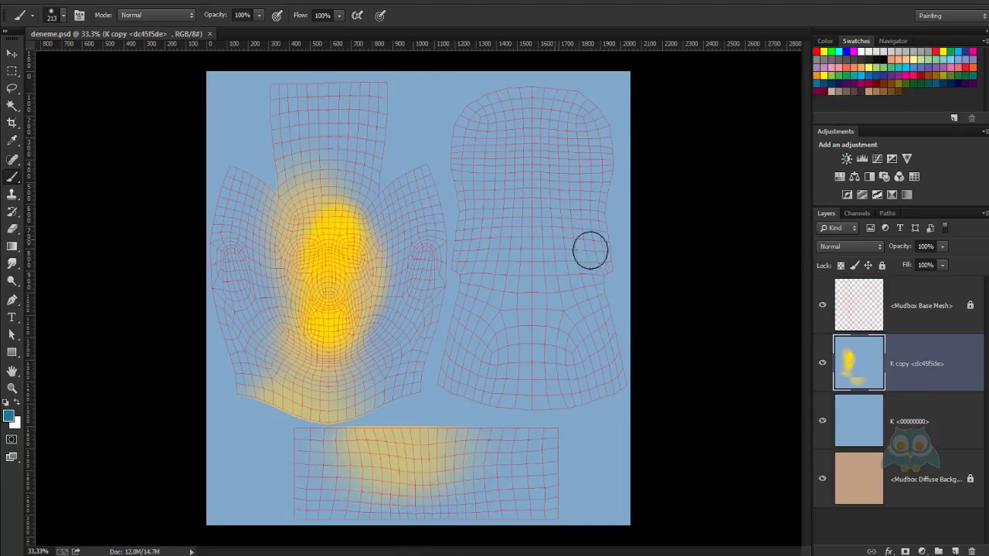
Switch to Photoshop and compare deneme.psd with the Mudbox Base Mesh wireframe layer hidden and shown
click(821, 306)
click(823, 308)
click(926, 310)
click(823, 306)
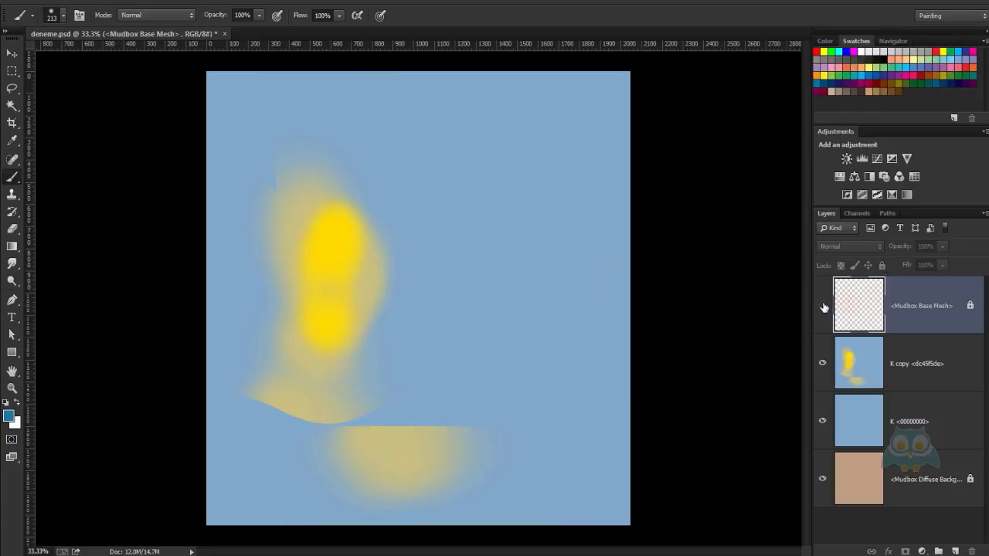
click(823, 307)
click(823, 307)
click(823, 307)
On the K copy layer of deneme.psd, paint over the face and both ear areas in green 578714 with the brush
click(927, 365)
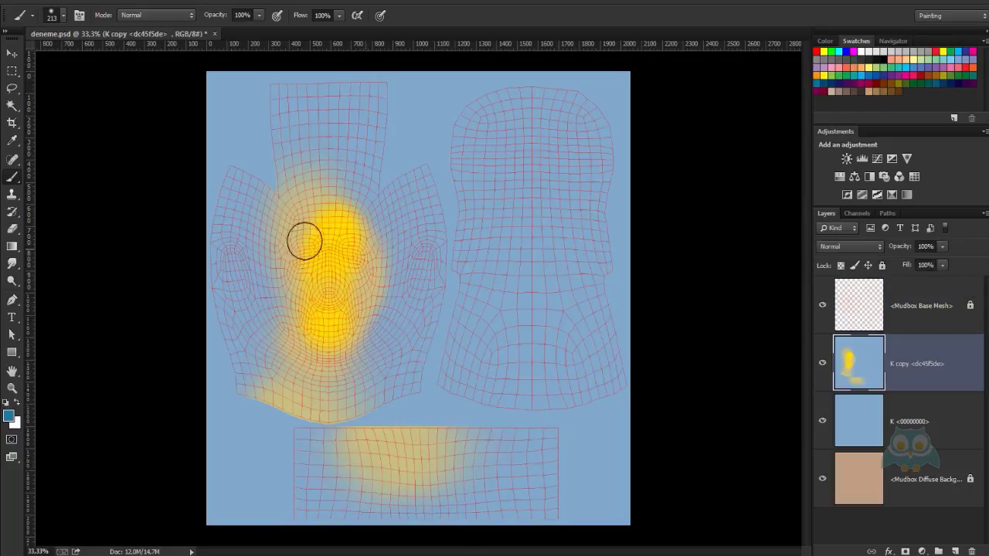
drag(350, 232, 330, 265)
key(ctrl+z)
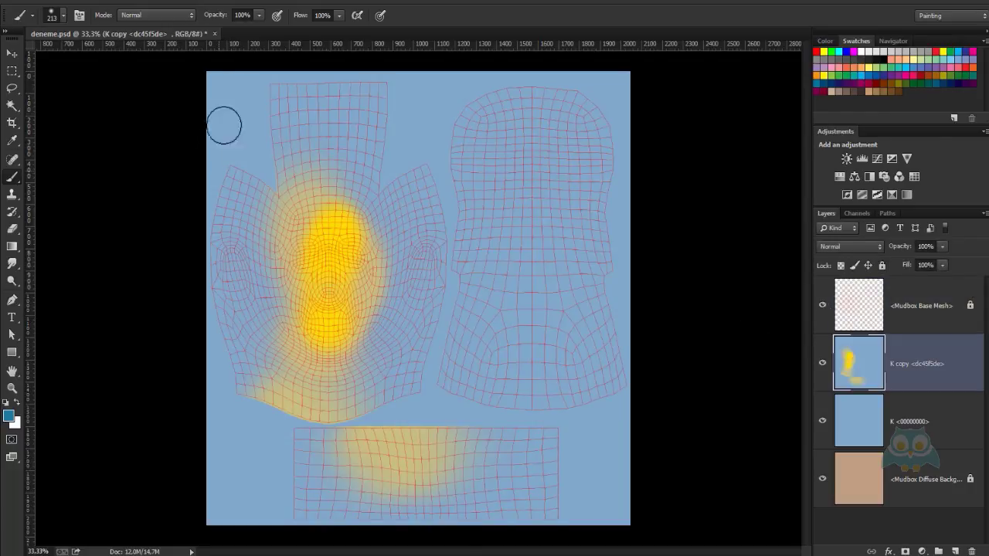
click(9, 416)
drag(744, 187, 753, 224)
click(794, 297)
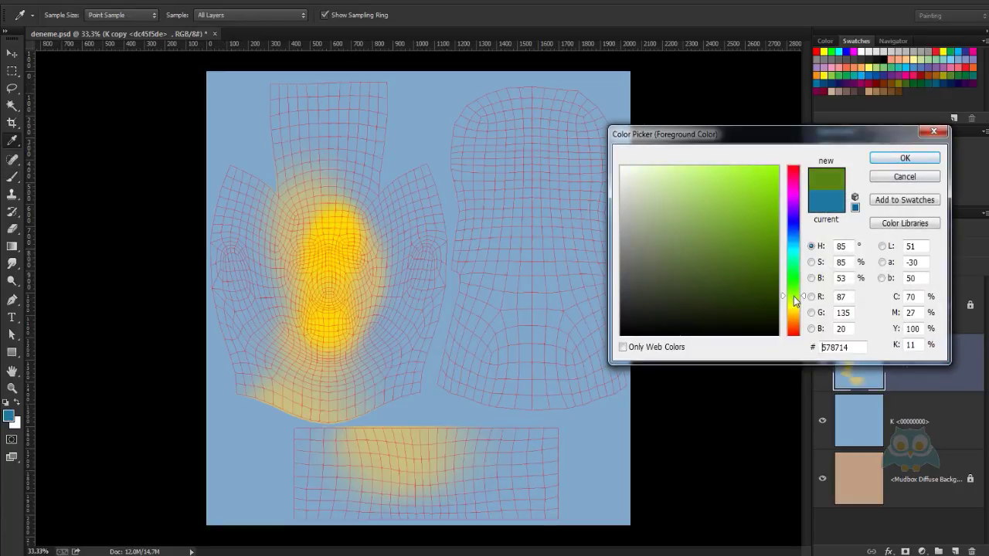
click(904, 159)
key(b)
mouse_move(336, 291)
mouse_down()
mouse_move(331, 276)
mouse_move(355, 279)
mouse_move(270, 286)
mouse_move(230, 250)
mouse_move(249, 307)
mouse_move(239, 267)
mouse_up()
mouse_move(417, 267)
mouse_down()
mouse_move(412, 256)
mouse_move(428, 248)
mouse_move(417, 279)
mouse_up()
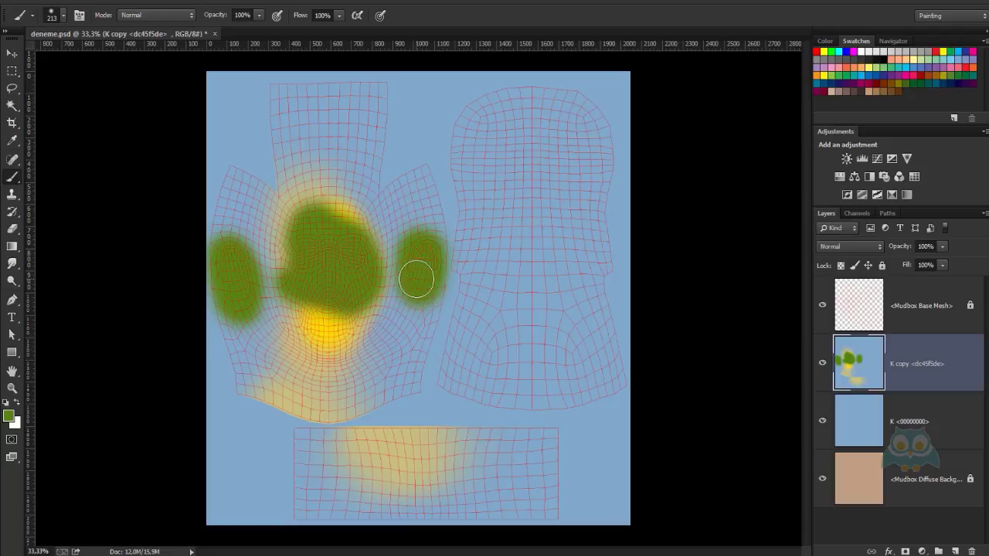
Save deneme.psd, switch back to Mudbox and re-import the changed file onto the head, closing the file watcher
key(ctrl+s)
key(alt+Tab)
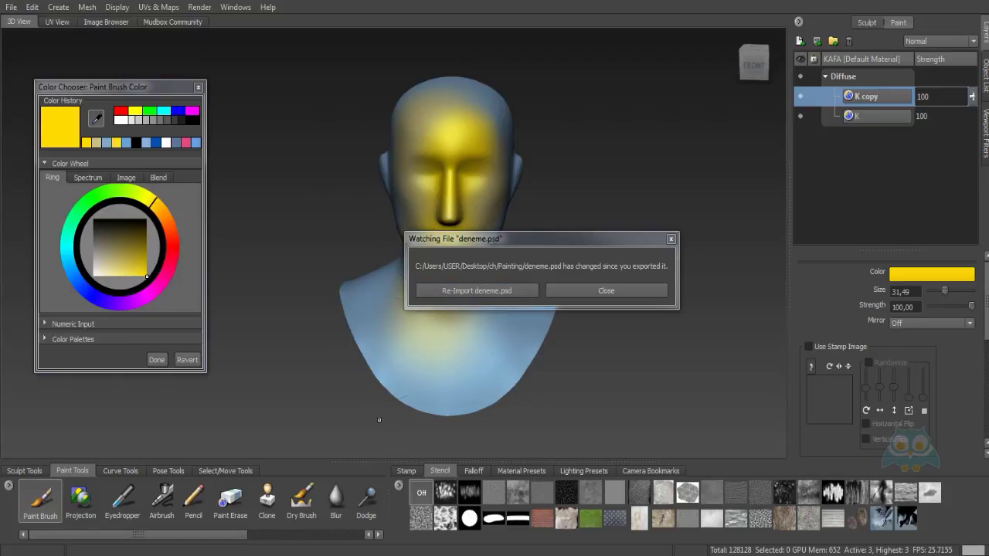
drag(514, 238, 548, 218)
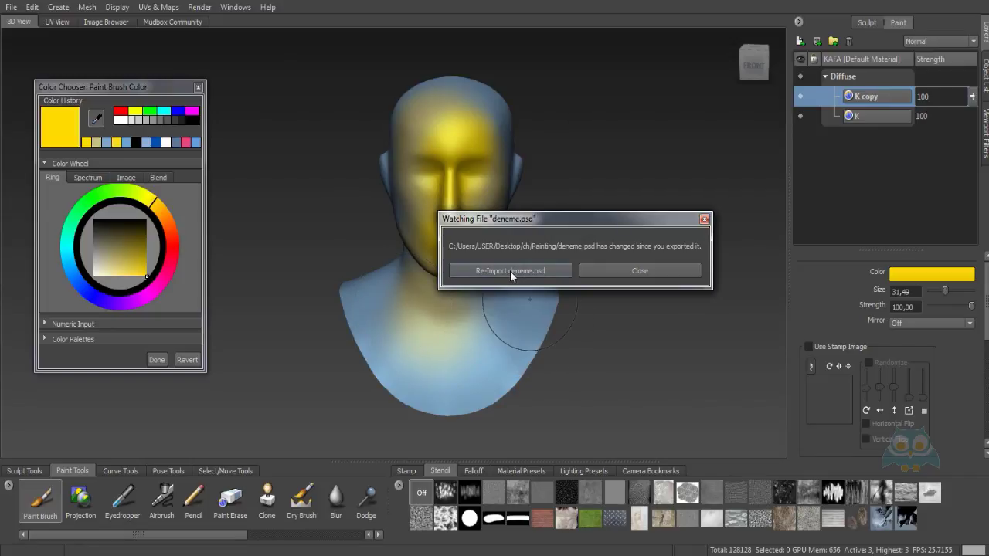
click(510, 270)
drag(542, 223, 586, 223)
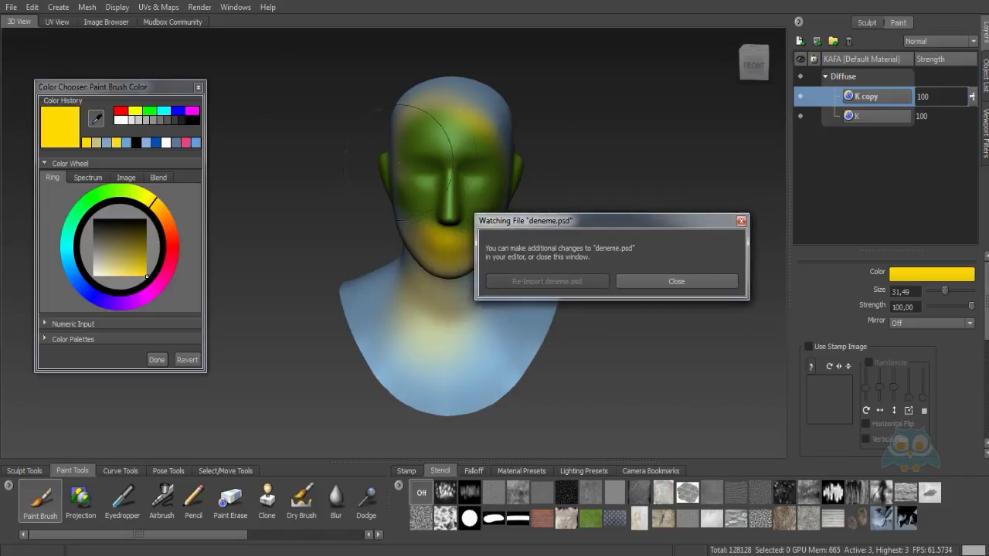
alt+drag(395, 162, 363, 185)
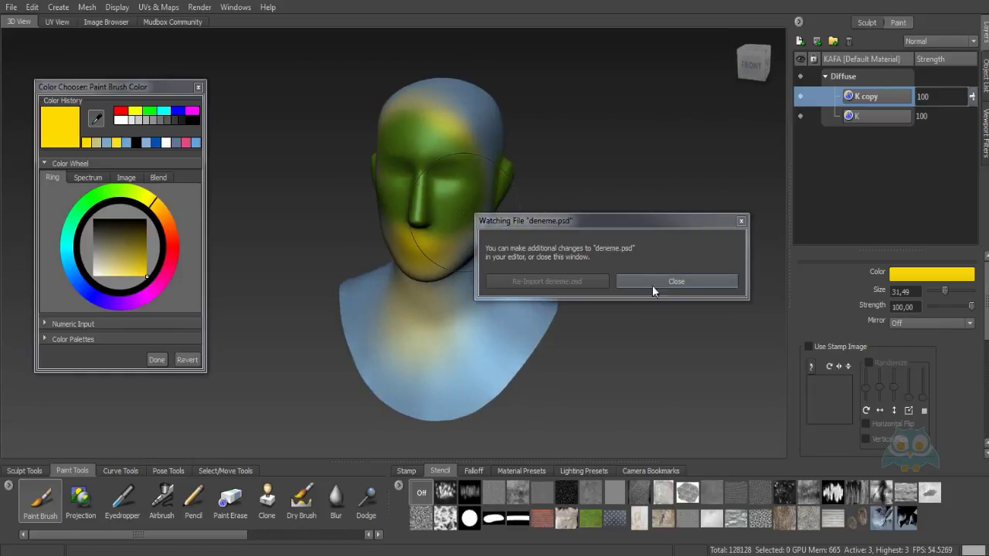
click(671, 283)
alt+drag(662, 281, 637, 252)
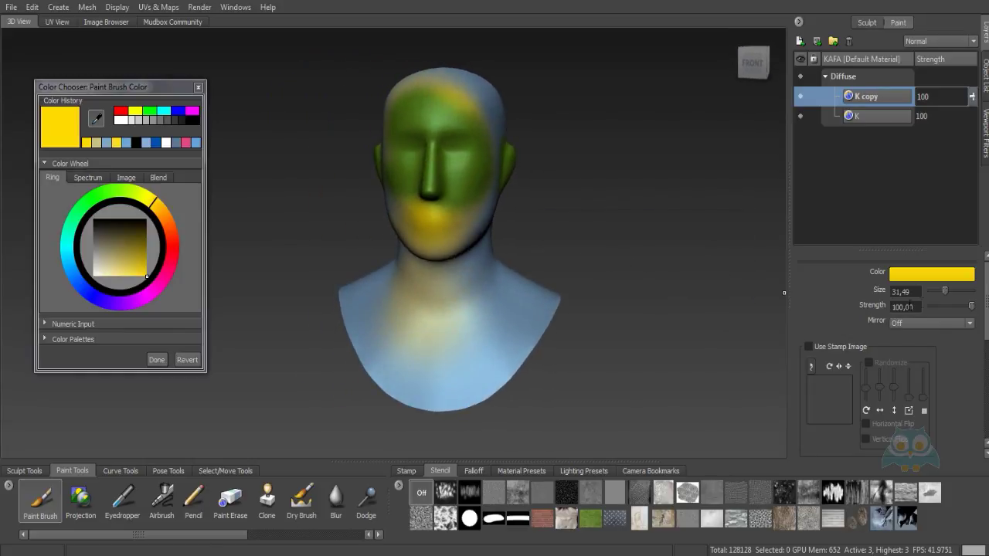
Flood the whole K copy paint layer with the current yellow brush colour
scroll(987, 309, down, 5)
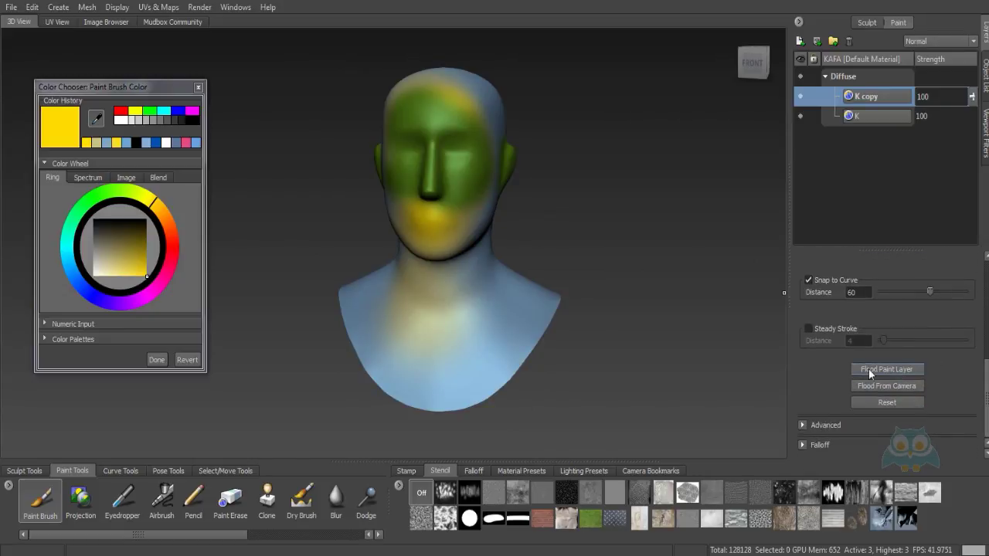
click(886, 369)
scroll(986, 405, up, 3)
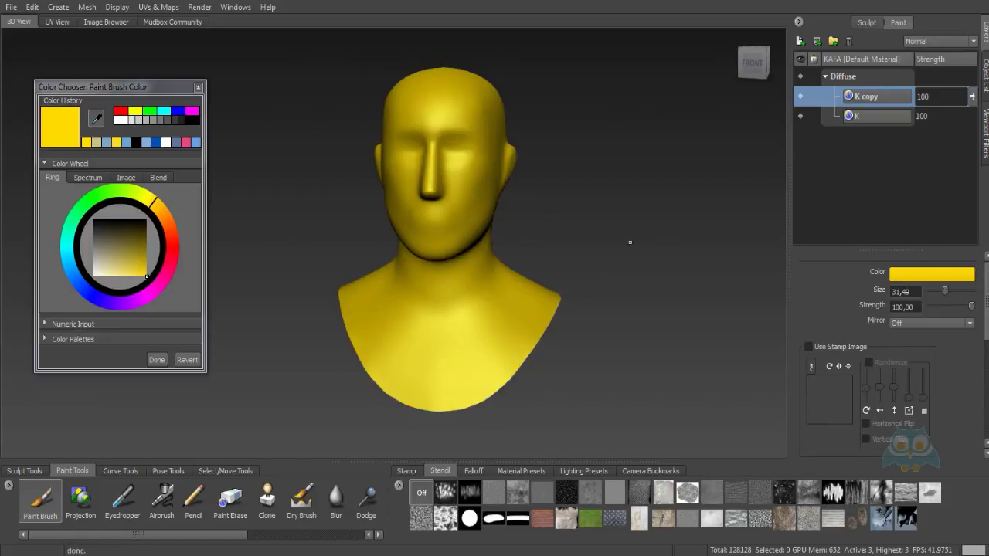
alt+drag(630, 243, 558, 268)
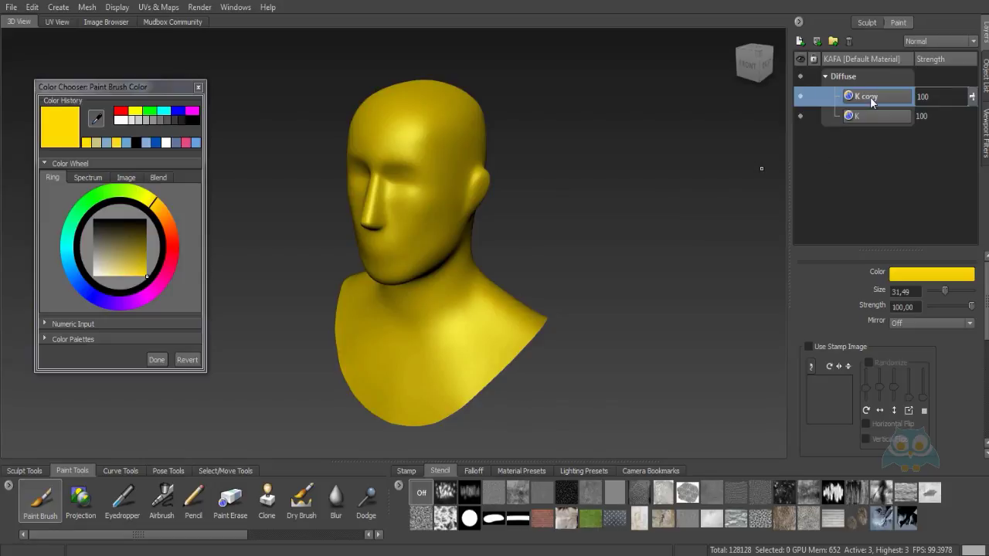
Import the Diffuse channel from the Photoshop file deneme.psd in the desktop's ch/Painting folder
right_click(870, 96)
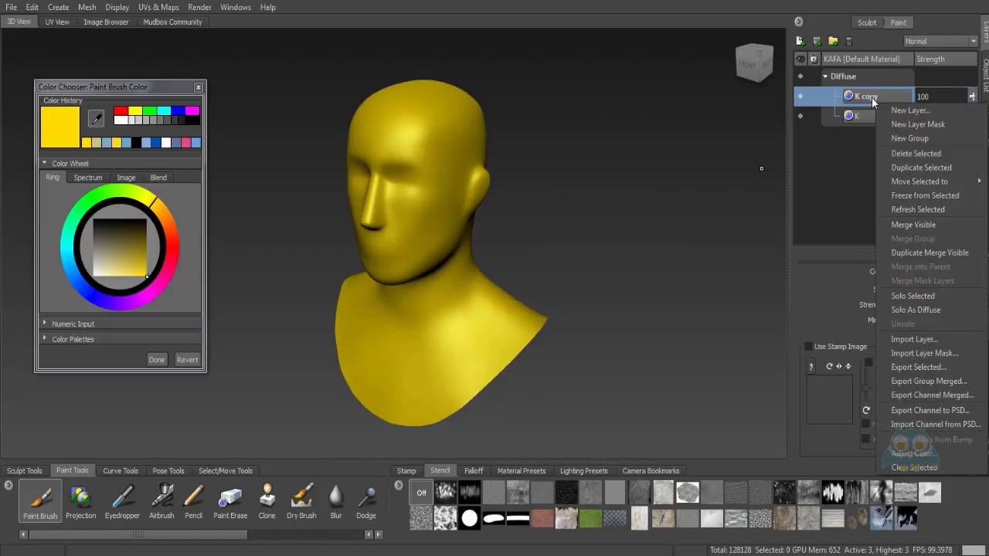
click(933, 425)
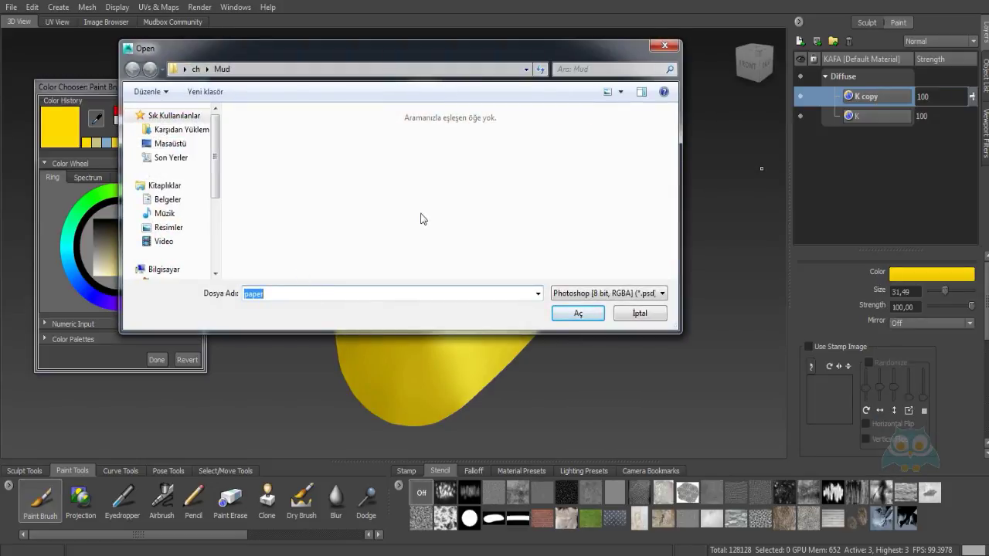
click(176, 151)
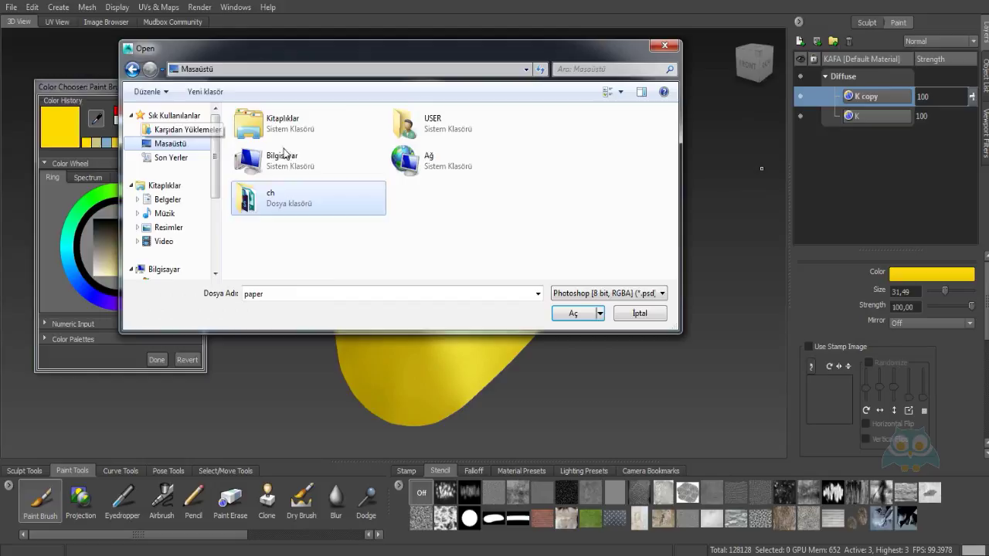
double_click(298, 203)
scroll(665, 220, down, 3)
scroll(663, 221, up, 1)
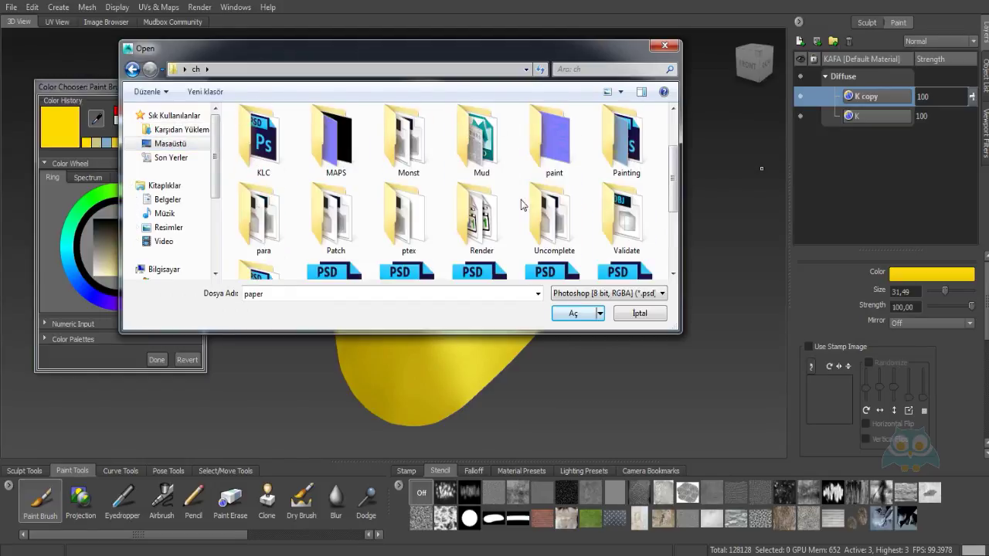
mouse_move(672, 199)
mouse_down()
mouse_move(667, 235)
mouse_move(660, 198)
mouse_up()
double_click(612, 137)
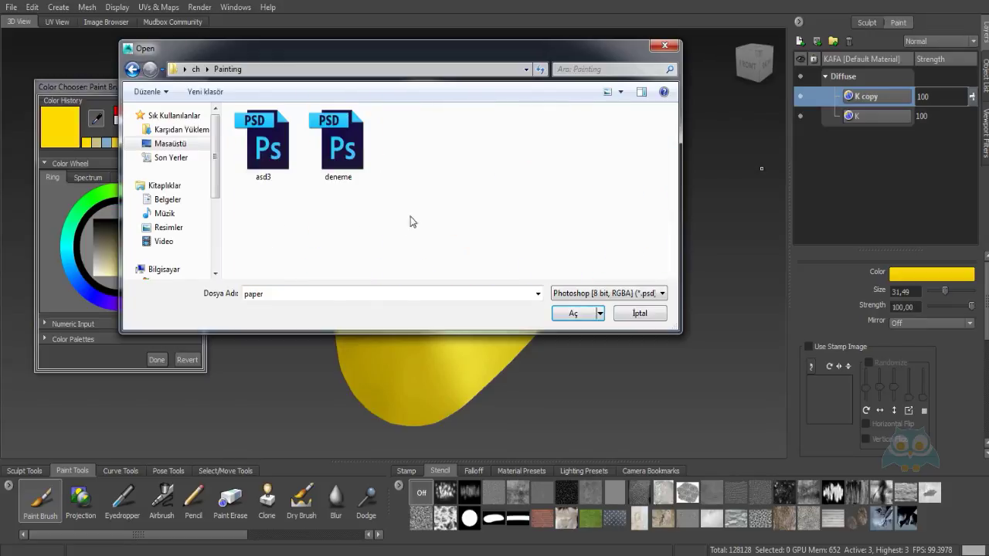
click(347, 151)
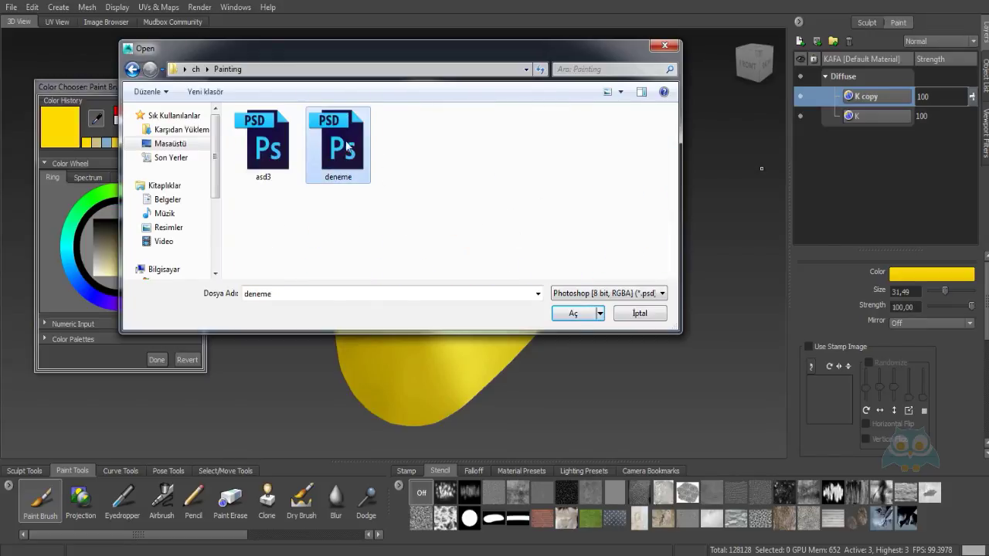
click(573, 314)
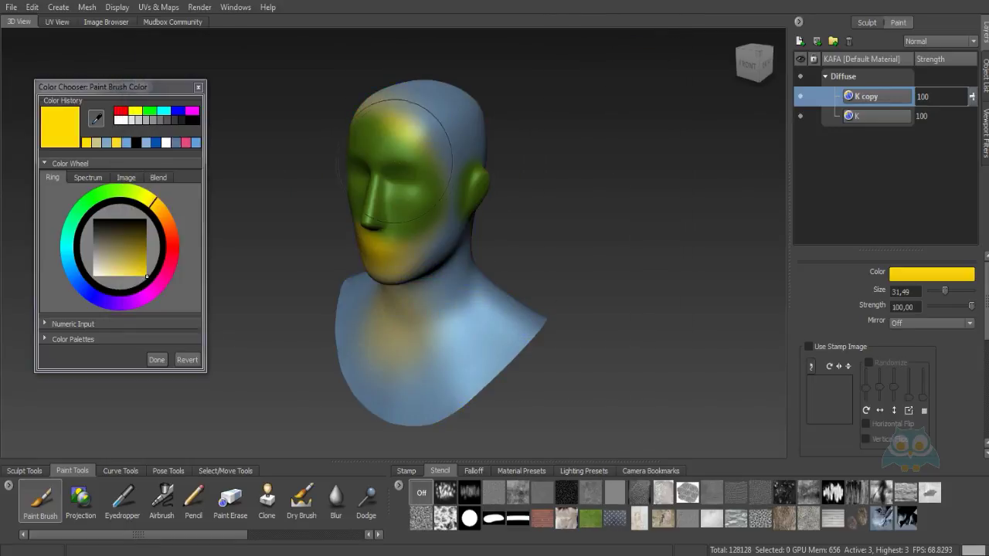
mouse_move(421, 174)
alt+mouse_down()
mouse_move(464, 170)
mouse_move(428, 158)
mouse_move(470, 178)
alt+mouse_up()
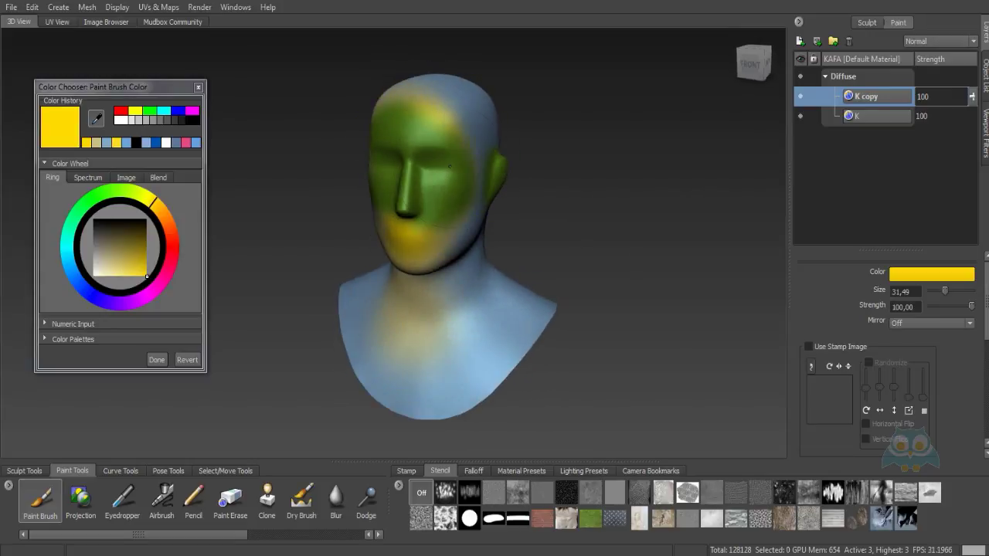
right_click(872, 98)
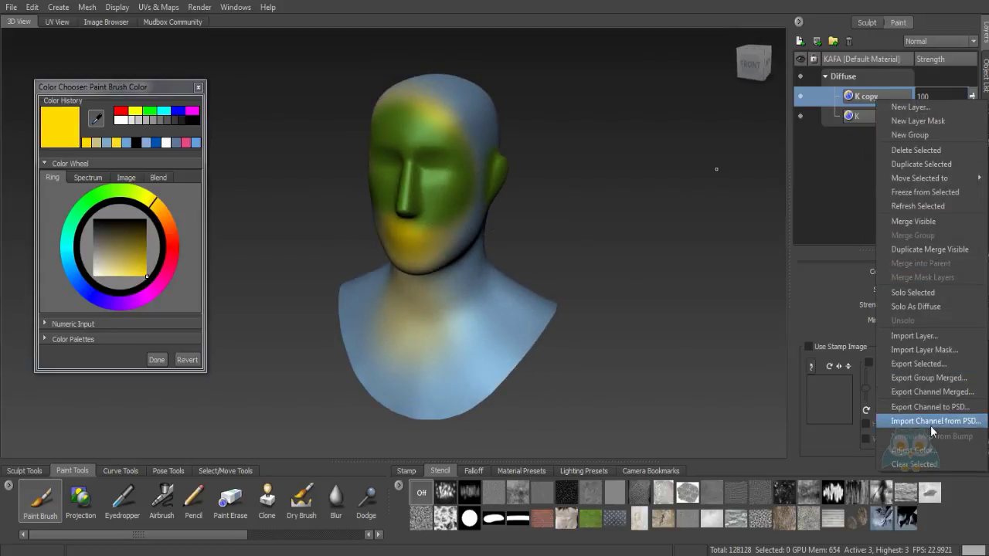
click(556, 184)
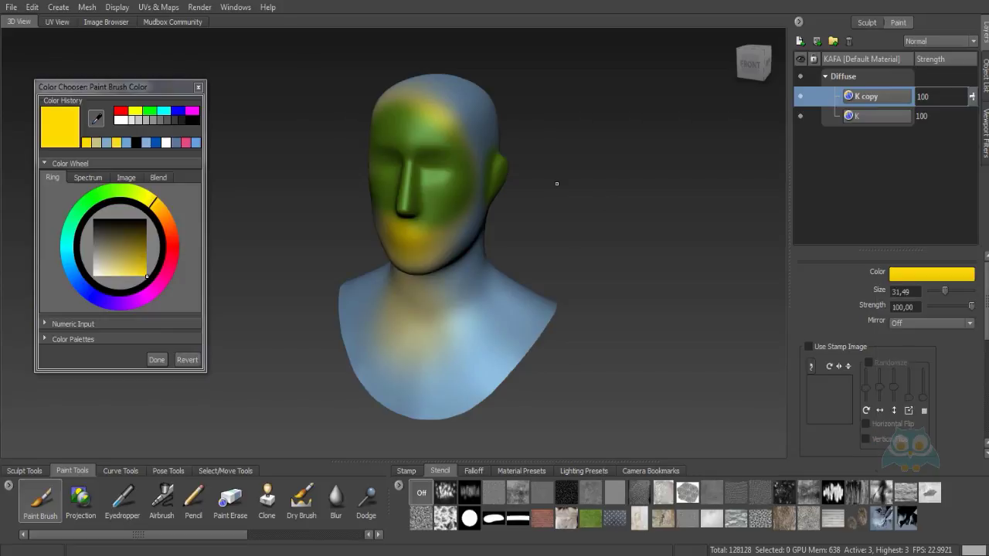
alt+drag(540, 196, 578, 192)
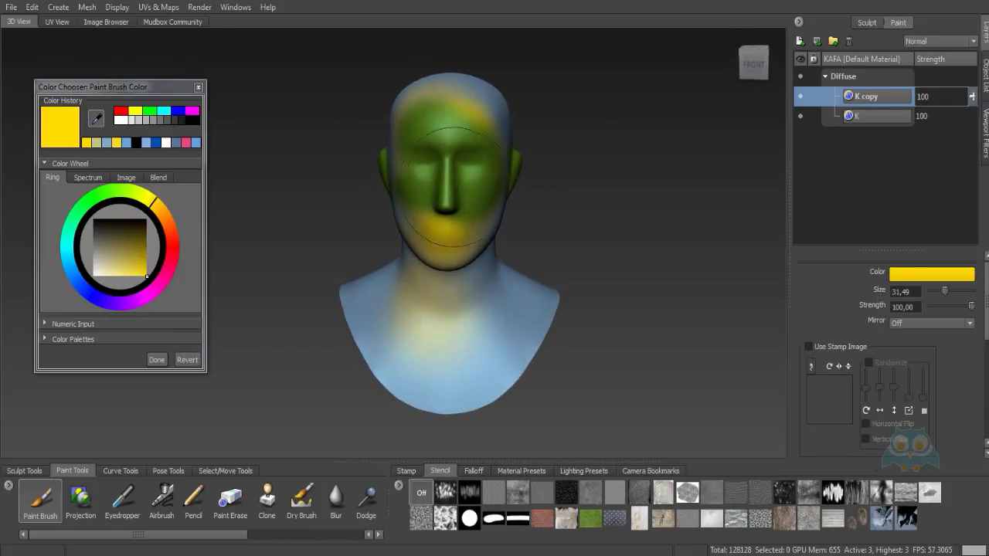
Flatten the head to UV space and paint yellow over the face shell and part of the lower rectangular shell
click(159, 7)
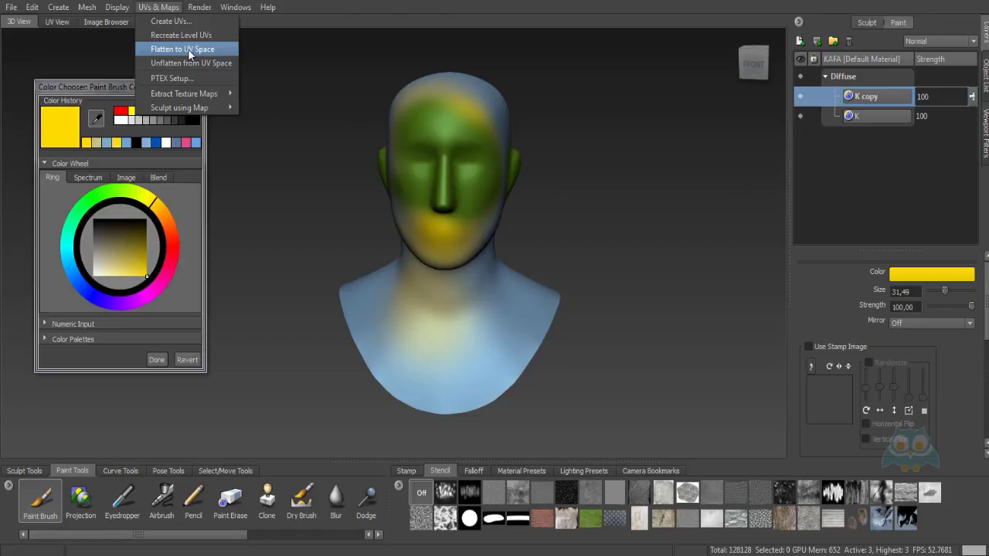
click(188, 49)
mouse_move(385, 208)
mouse_down()
mouse_move(332, 232)
mouse_move(456, 224)
mouse_move(400, 344)
mouse_up()
drag(324, 208, 409, 161)
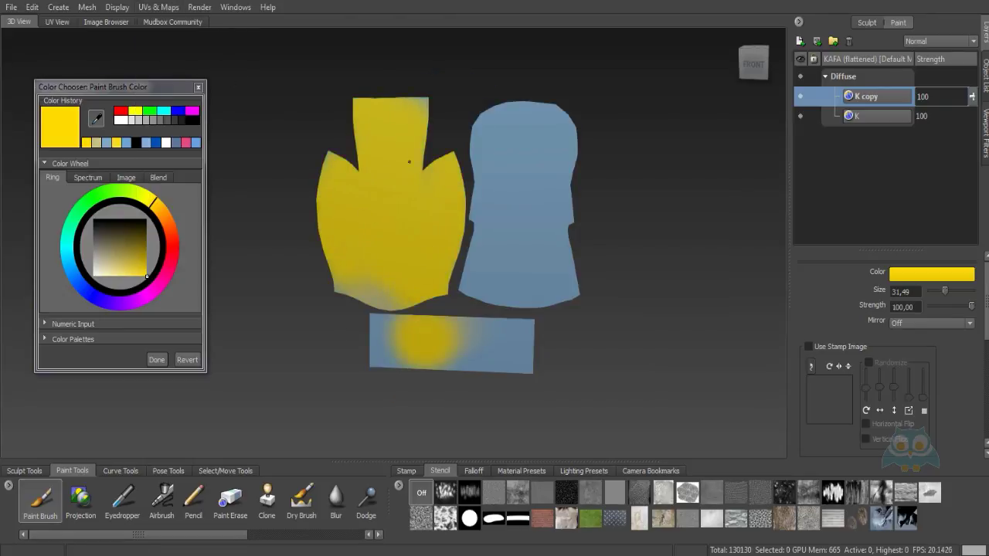
Unflatten the head from UV space and inspect the yellow paint from both sides
click(145, 6)
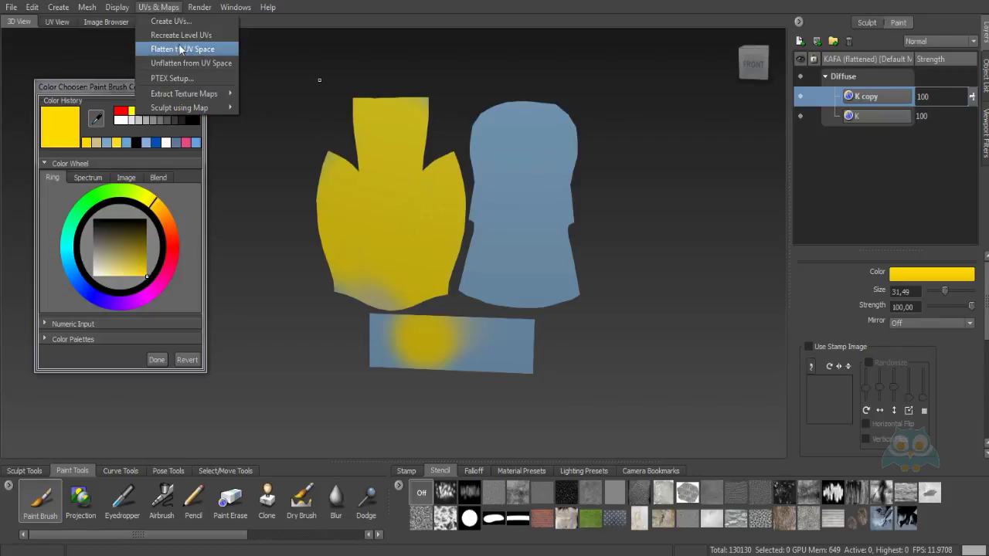
click(195, 64)
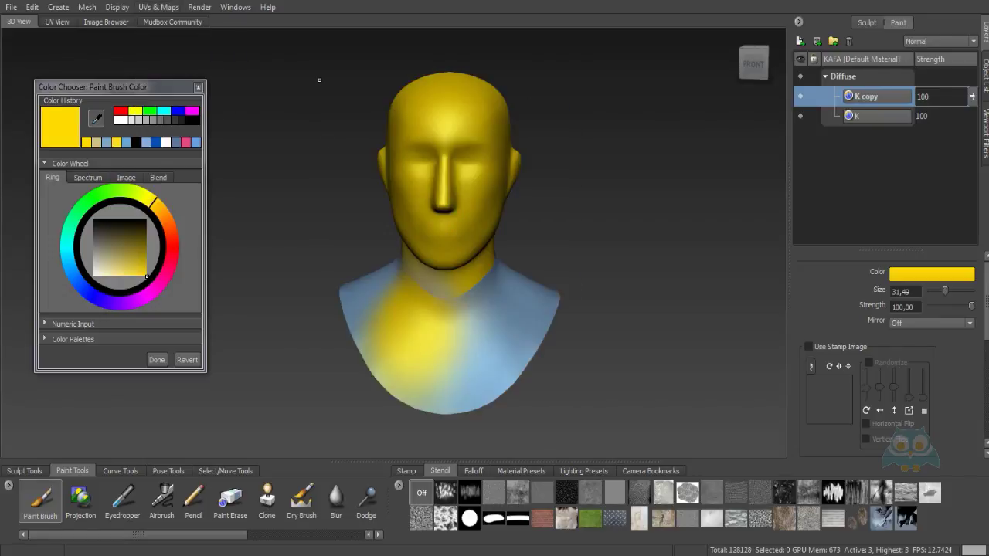
mouse_move(309, 193)
alt+mouse_down()
mouse_move(386, 186)
mouse_move(418, 224)
mouse_move(396, 328)
alt+mouse_up()
alt+drag(396, 328, 590, 295)
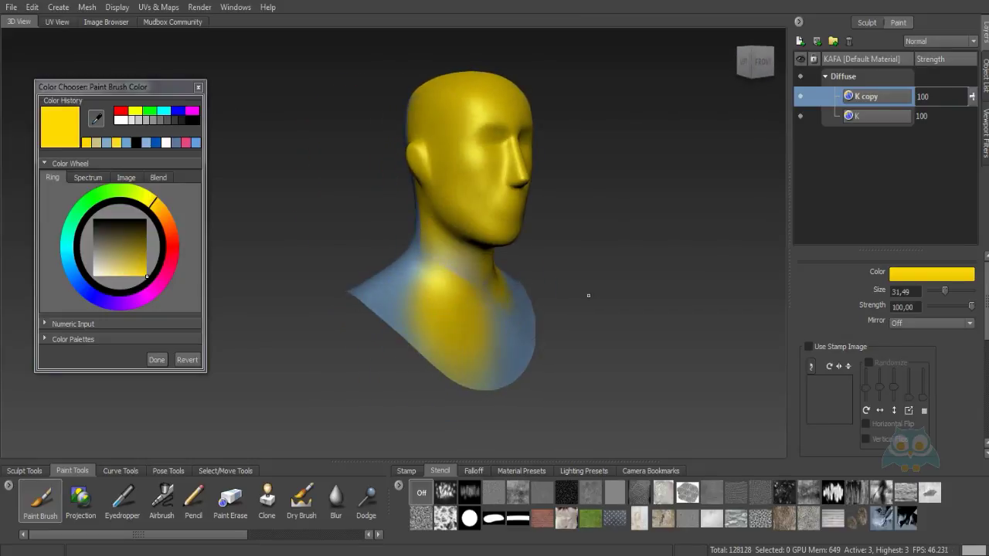
mouse_move(457, 269)
mouse_down()
mouse_move(435, 257)
mouse_move(393, 283)
mouse_move(391, 301)
mouse_move(389, 208)
mouse_move(482, 248)
mouse_move(459, 212)
mouse_up()
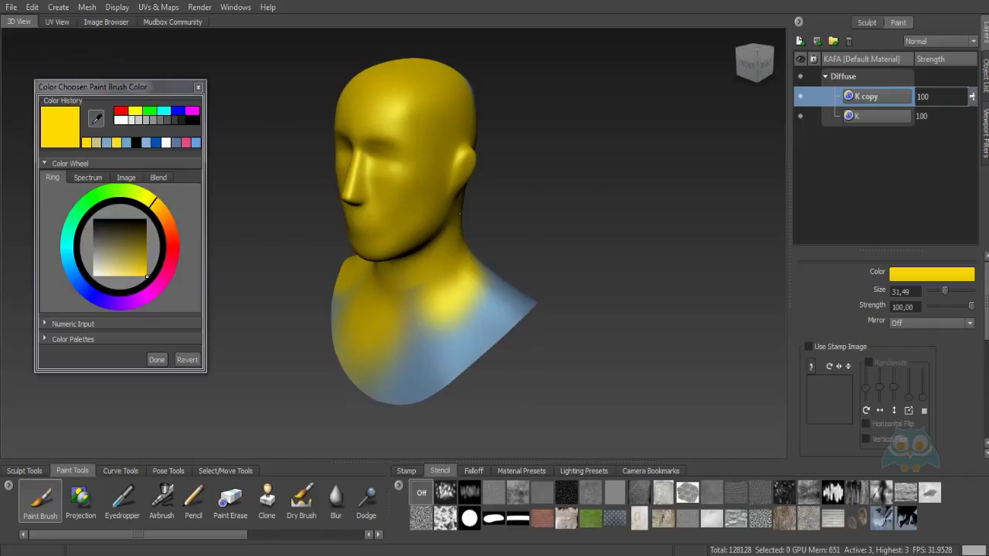
Try a colour adjustment on the K copy layer with hue -24, saturation 9 and value -9, and discard it
right_click(871, 100)
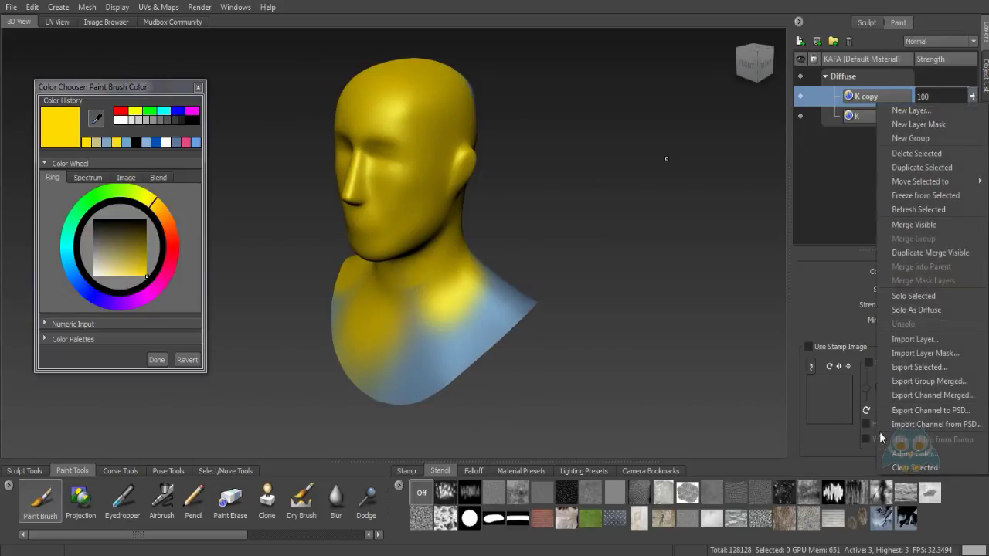
click(932, 457)
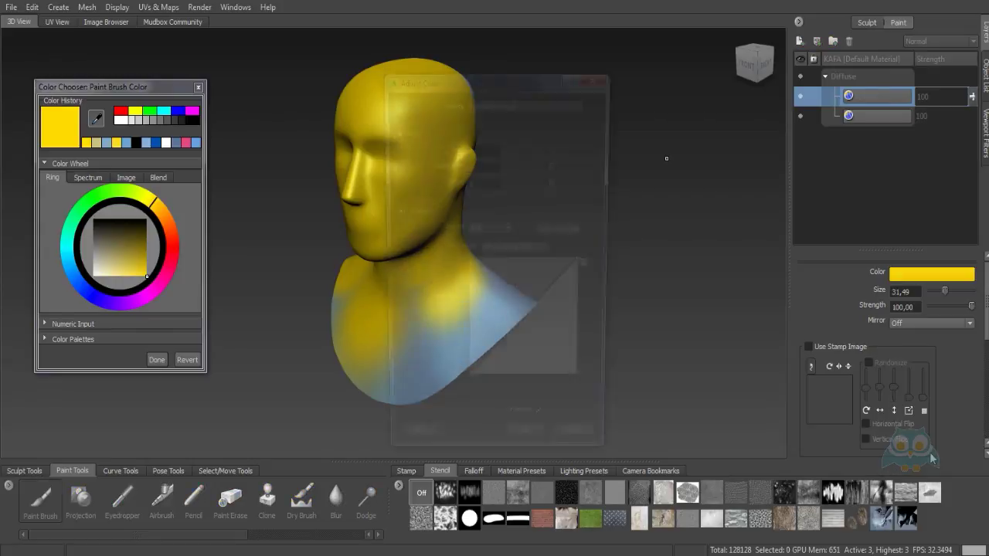
drag(650, 65, 669, 64)
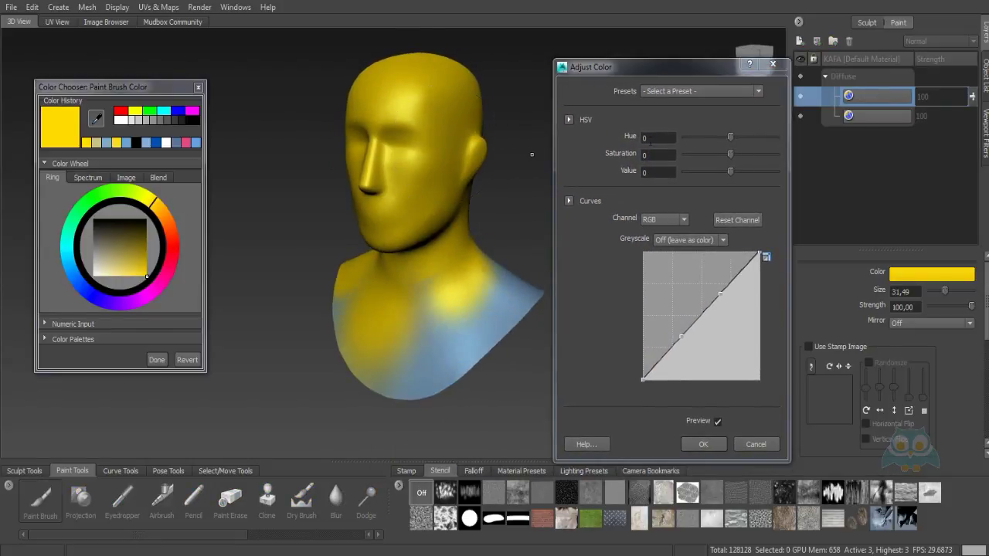
alt+drag(443, 158, 464, 170)
alt+middle_drag(463, 170, 435, 171)
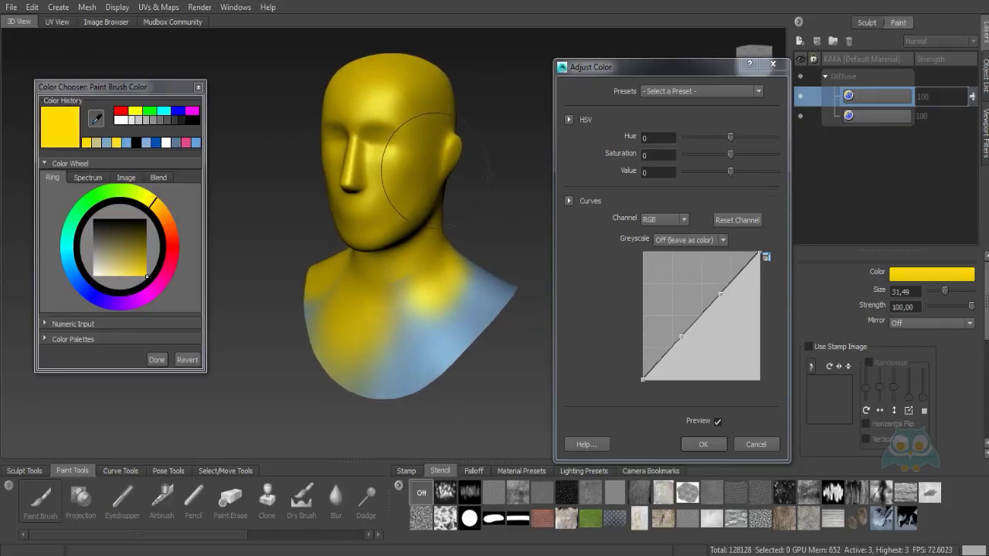
alt+drag(435, 171, 419, 177)
click(741, 140)
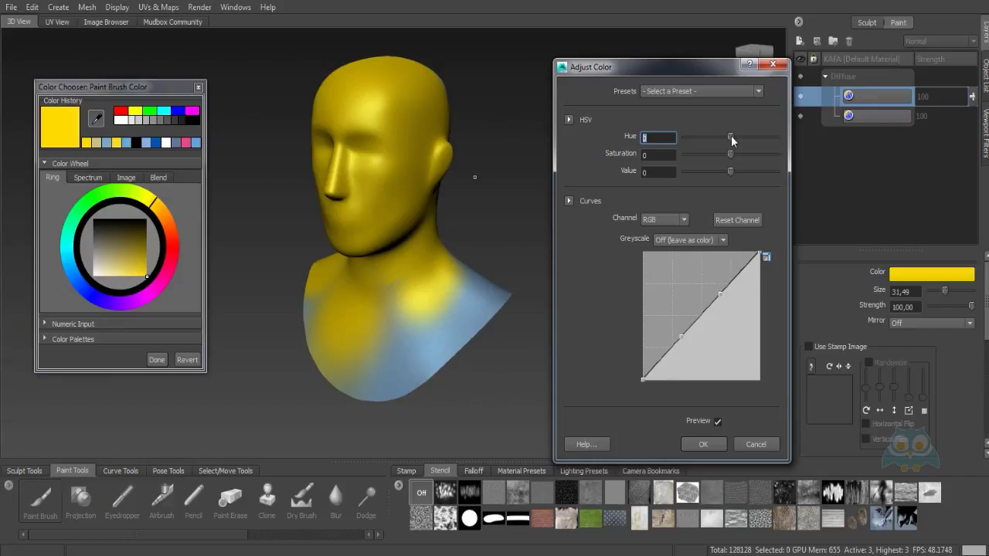
text(-105)
key(Return)
mouse_move(705, 137)
mouse_down()
mouse_move(768, 137)
mouse_move(713, 134)
mouse_move(732, 137)
mouse_move(680, 145)
mouse_move(744, 137)
mouse_move(729, 135)
mouse_move(727, 145)
mouse_move(726, 136)
mouse_move(699, 152)
mouse_move(779, 157)
mouse_move(682, 153)
mouse_move(738, 153)
mouse_move(692, 169)
mouse_move(777, 168)
mouse_move(712, 171)
mouse_move(727, 169)
mouse_up()
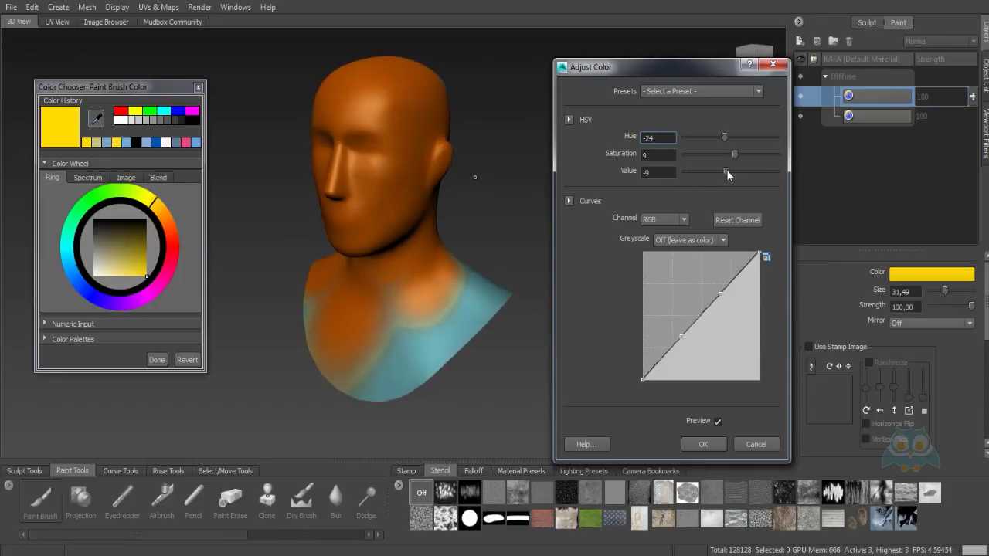
click(754, 445)
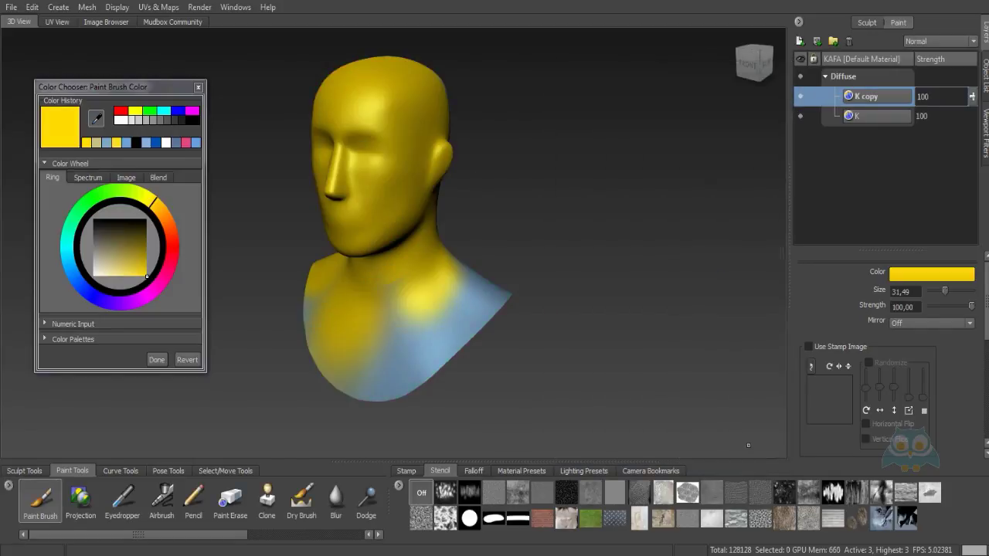
Clear the paint from the K copy layer and delete that layer, leaving only layer K under Diffuse
right_click(872, 98)
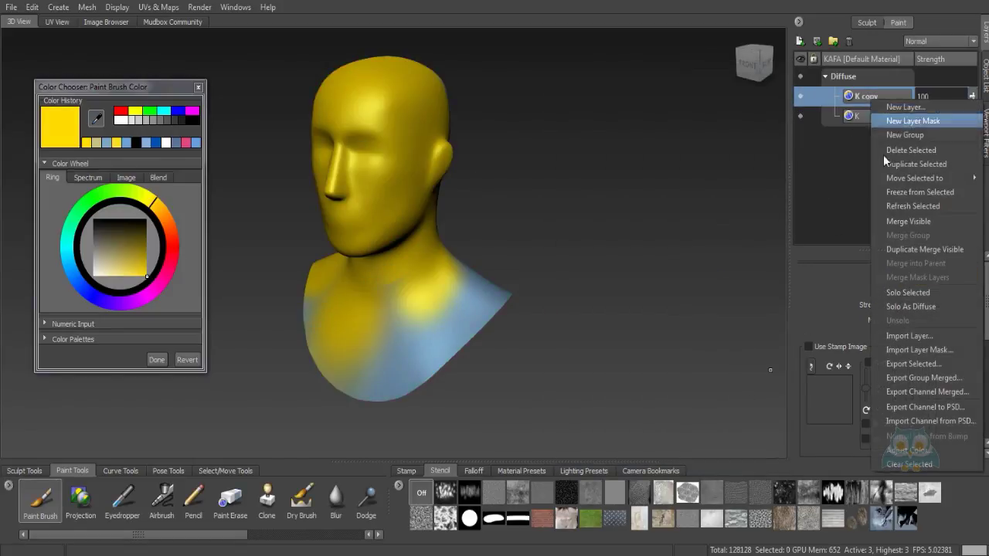
click(912, 464)
alt+drag(624, 201, 726, 171)
click(849, 43)
alt+drag(630, 174, 597, 229)
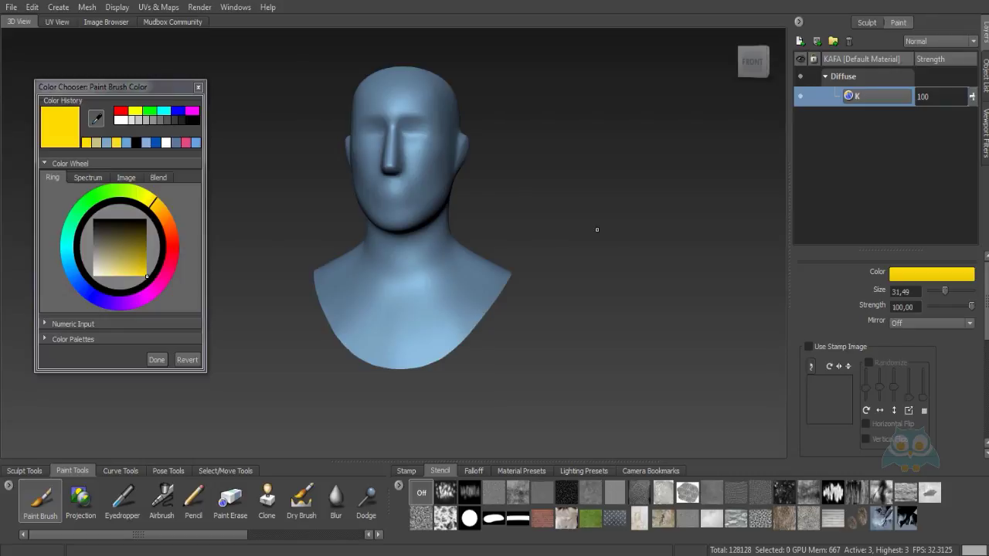
alt+drag(596, 231, 557, 281)
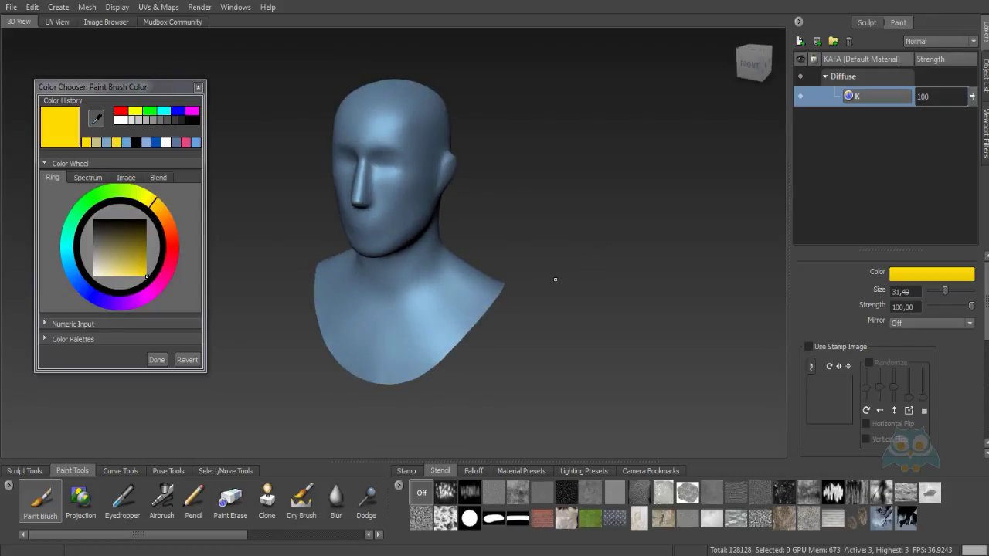